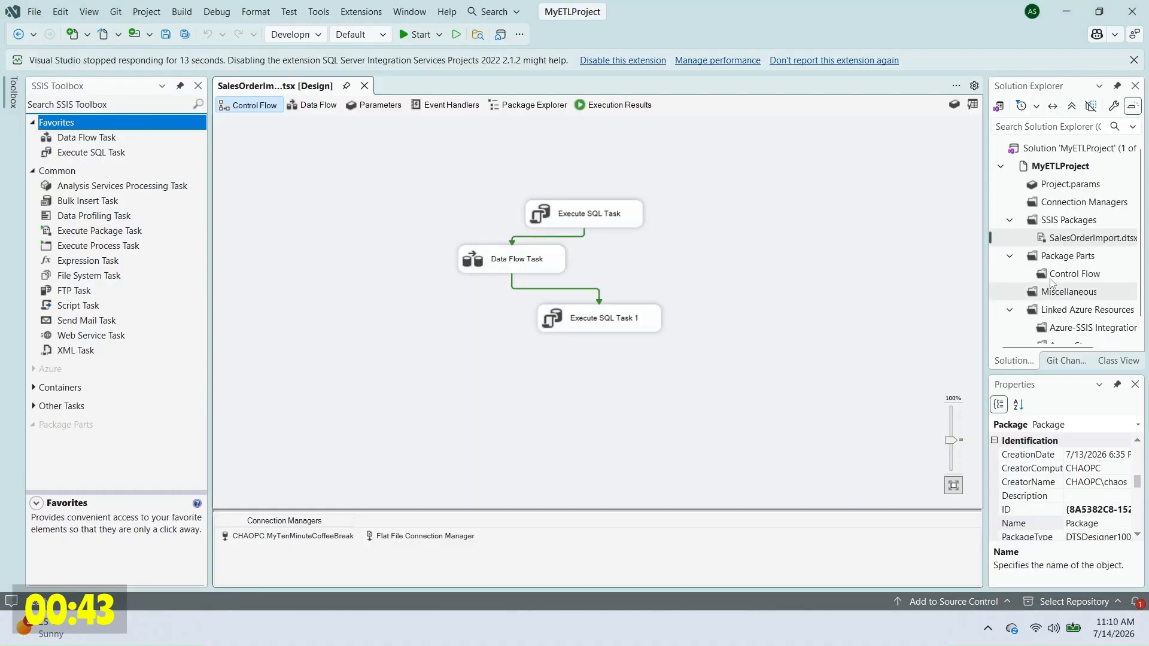
Step: Add a new SSIS package to the project and rename it DataTransformations
right_click(1068, 221)
key(Escape)
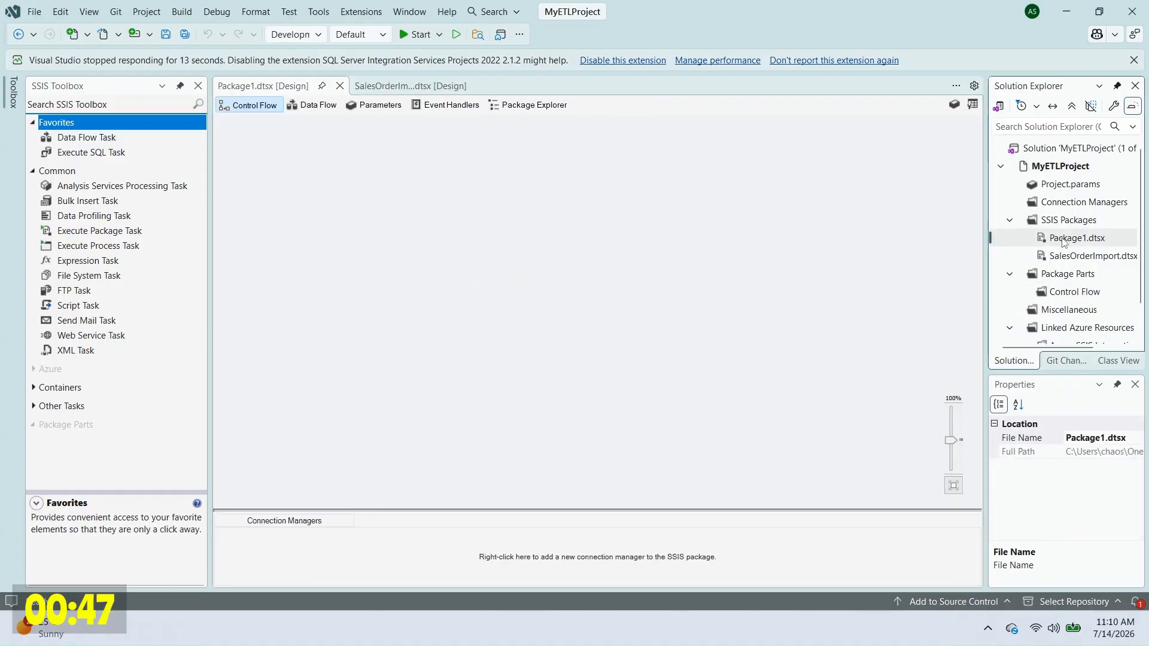
click(1063, 238)
text(DataTransformations)
Step: Place a Data Flow Task on the control flow and open its data flow for editing
drag(90, 137, 503, 183)
right_click(587, 195)
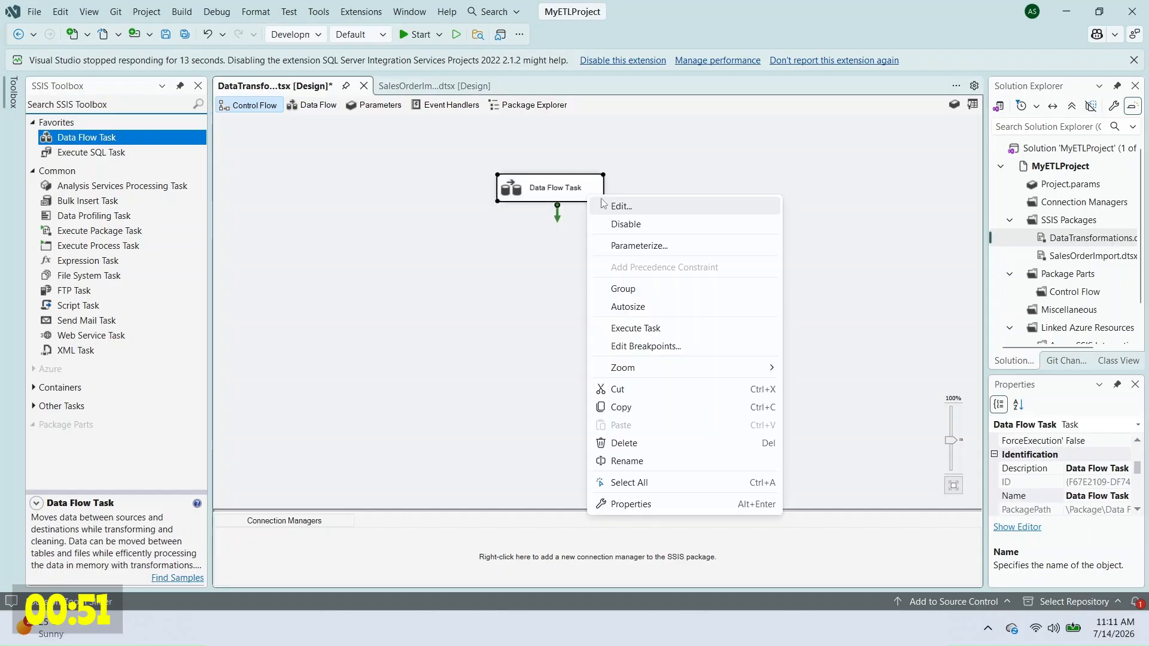
click(605, 205)
scroll(199, 211, down, 10)
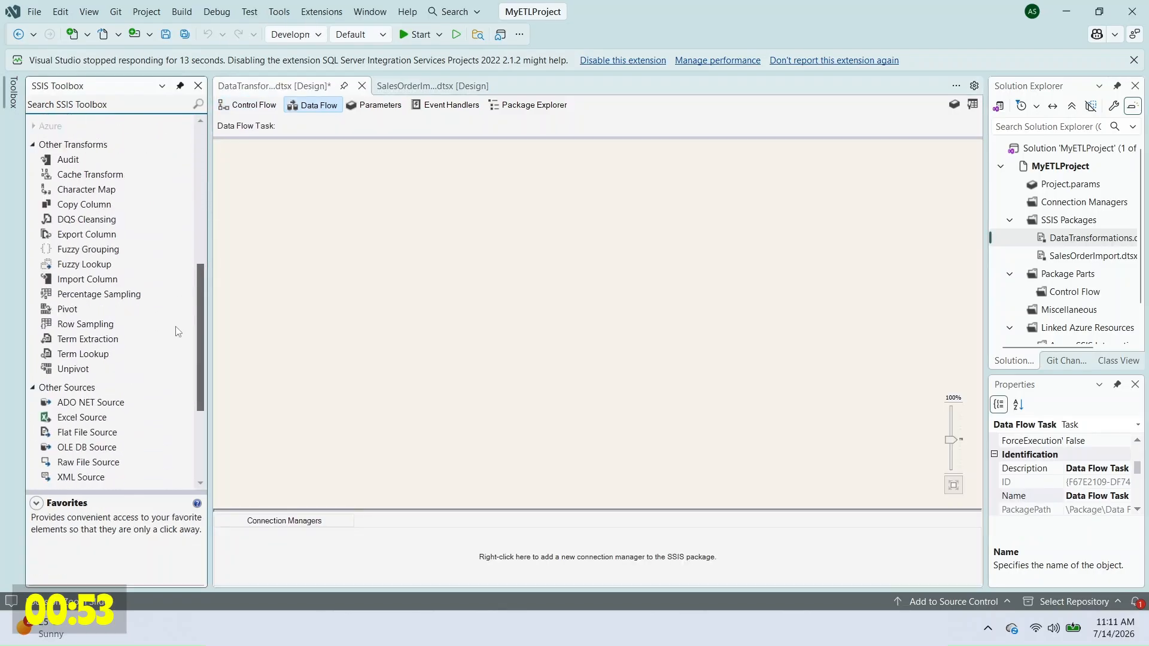
Step: Add a Flat File Source to the data flow and check the sample CSV's columns
click(87, 252)
drag(89, 270, 510, 197)
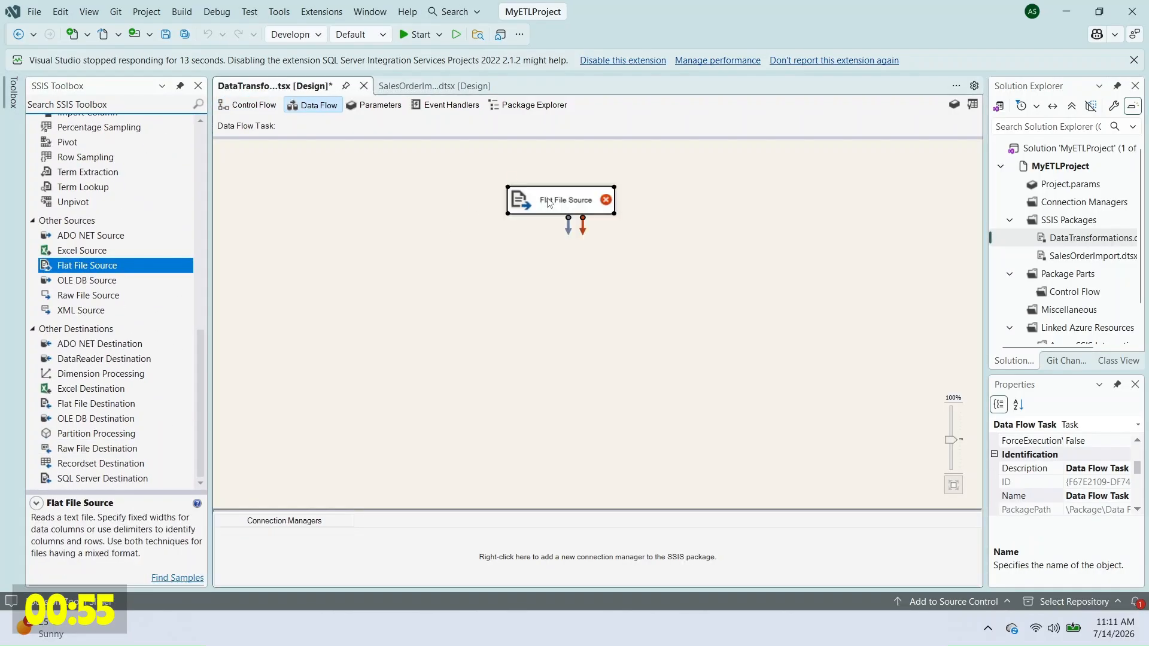
key(alt+Tab)
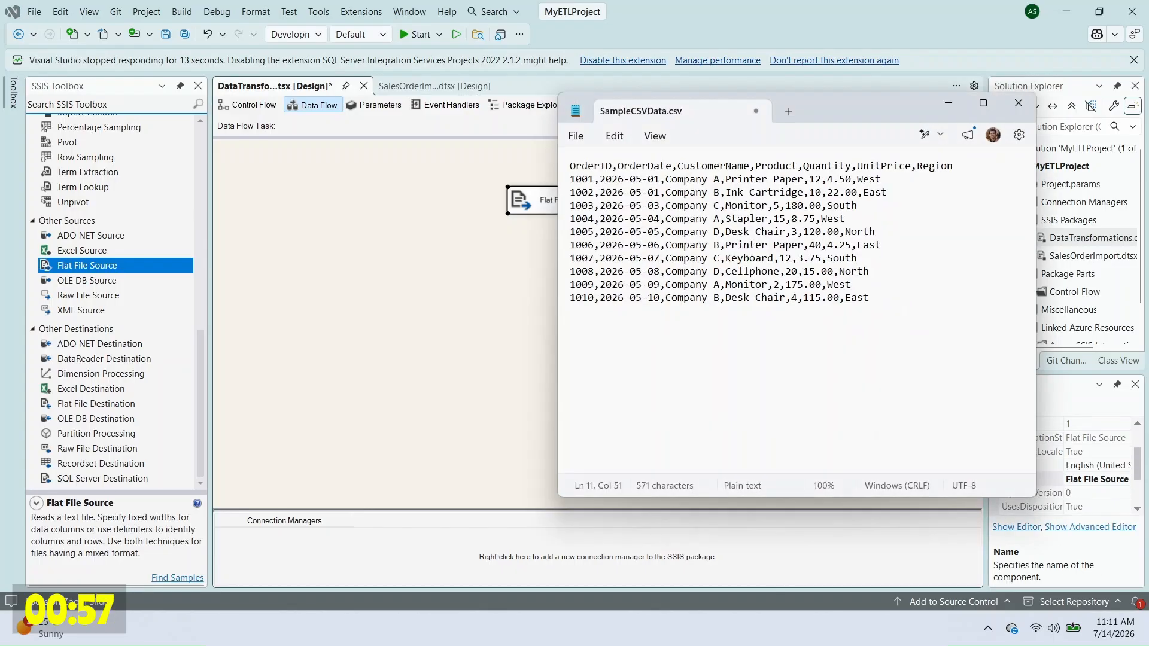
click(950, 104)
Step: Point the Flat File Source at a new flat file connection to SampleCSVData.csv
double_click(554, 200)
click(776, 176)
click(751, 232)
click(838, 428)
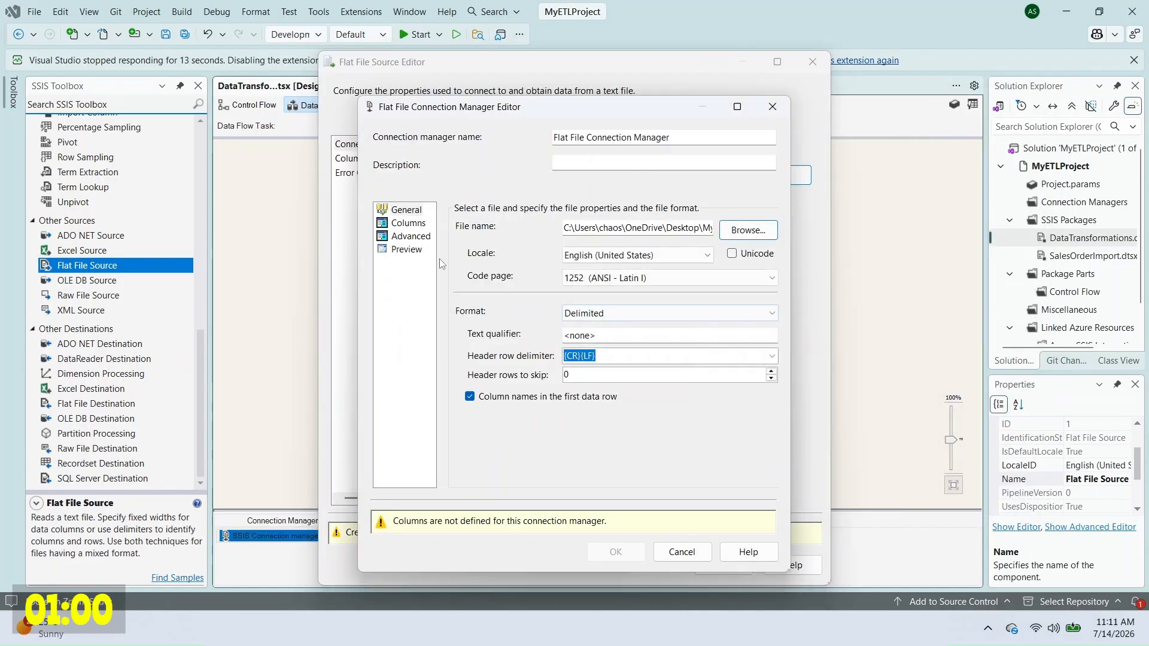
click(402, 223)
click(613, 518)
click(352, 158)
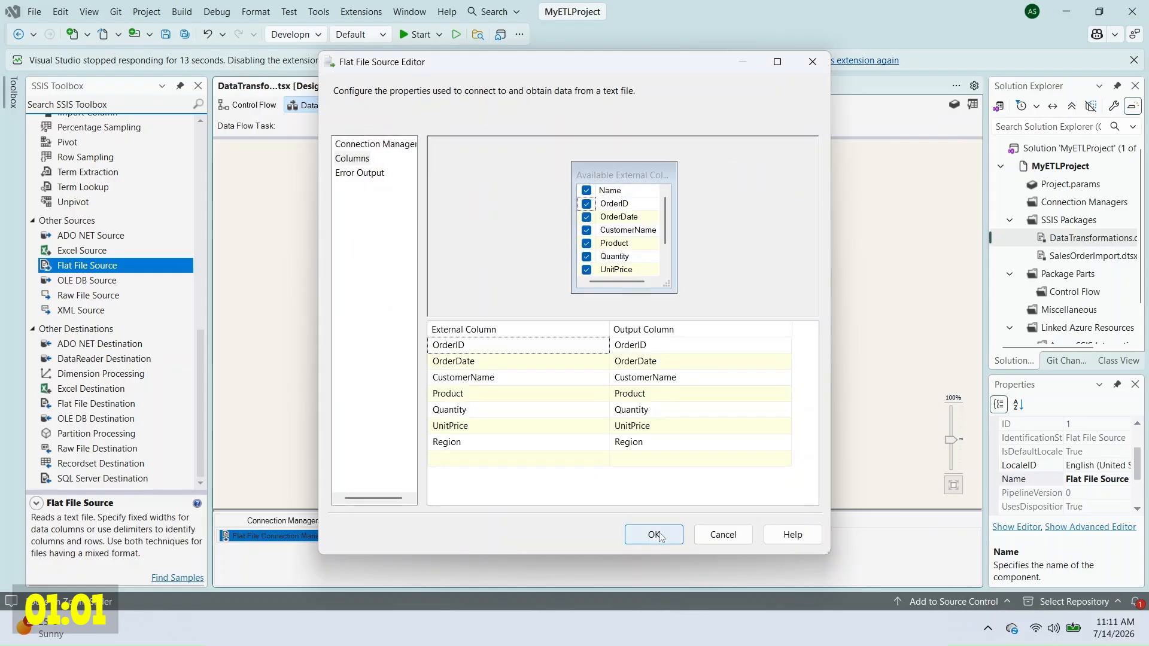
click(654, 534)
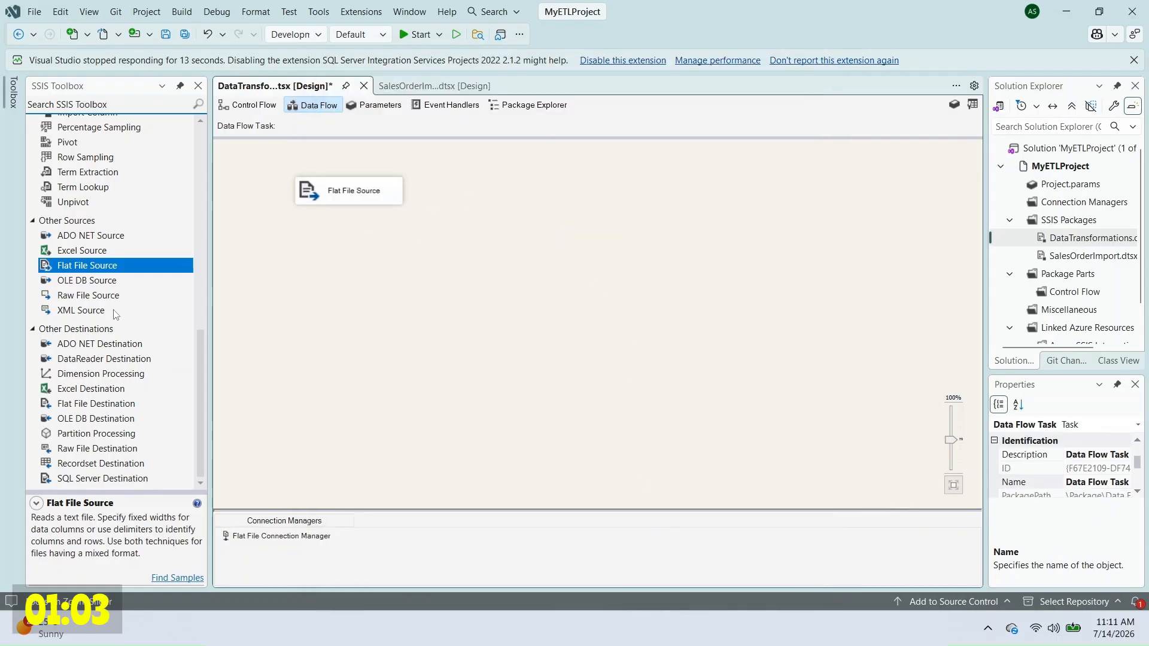
Step: Add an OLE DB Destination and connect the Flat File Source output to it
drag(95, 418, 341, 276)
click(359, 194)
drag(333, 218, 346, 273)
Step: Start a new destination connection using the SQL Server OLE DB provider and enter the server name
right_click(393, 279)
click(425, 287)
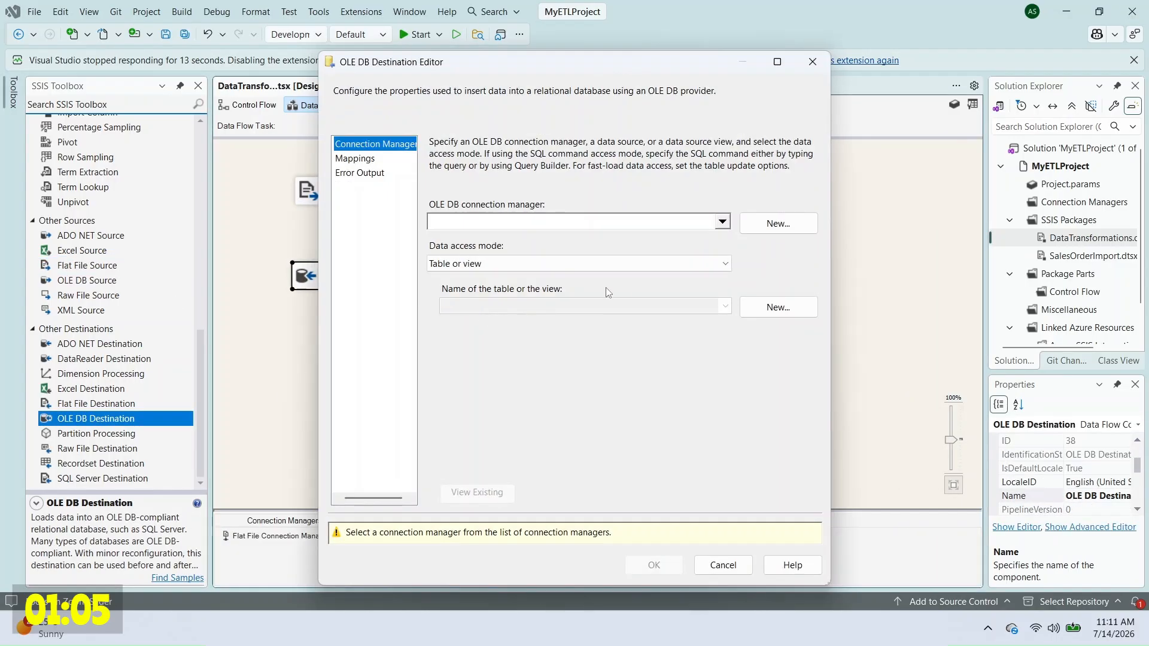
click(778, 223)
click(637, 380)
click(759, 336)
click(798, 100)
click(503, 183)
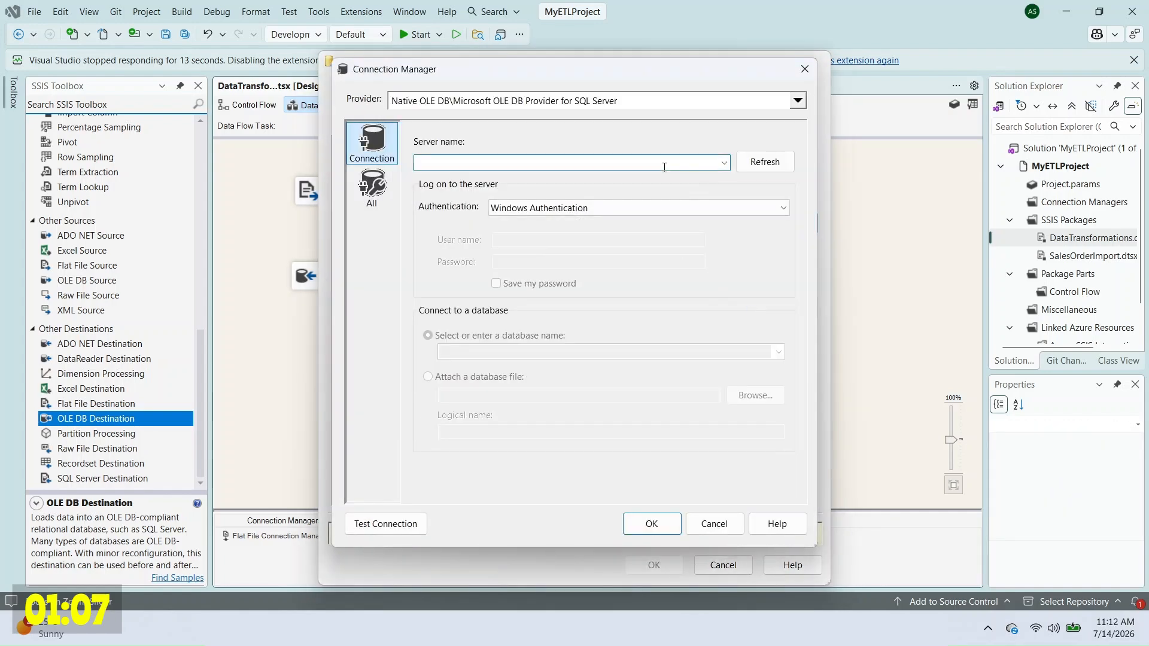
click(665, 168)
text(CHAOPC)
Step: Select the MyTenMinuteCoffeeBreak database, test the connection and accept it
click(779, 352)
click(587, 513)
click(386, 525)
click(772, 333)
click(651, 524)
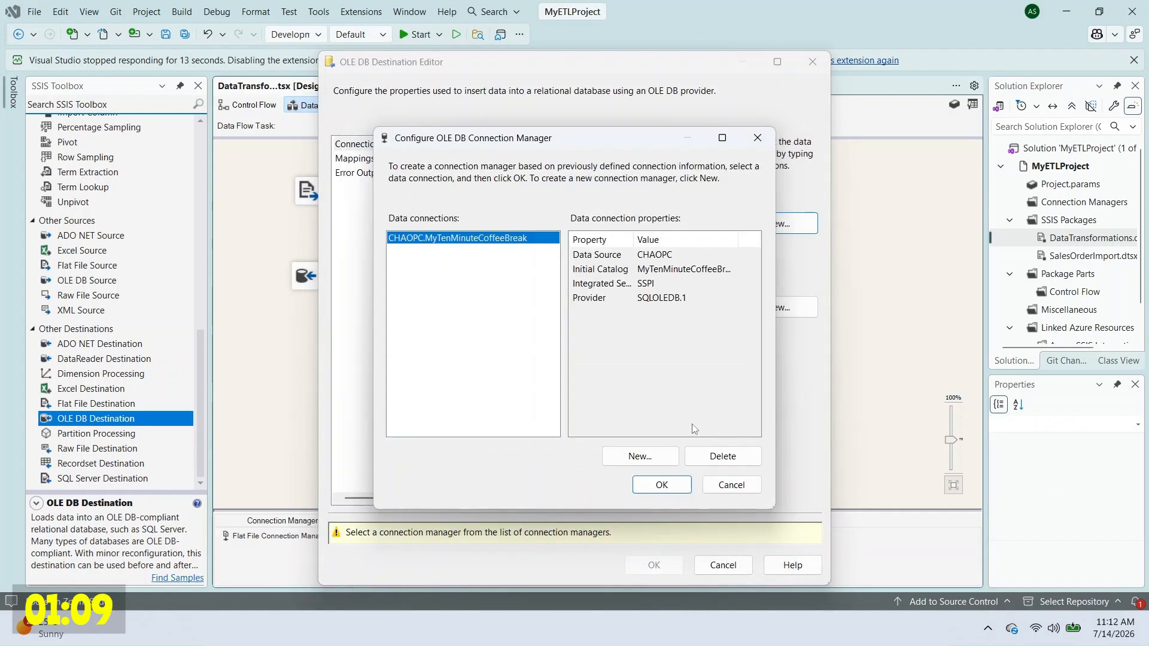
click(662, 485)
Step: Set the destination table to [dbo].[tblSalesOrder], review the mappings and confirm
click(725, 306)
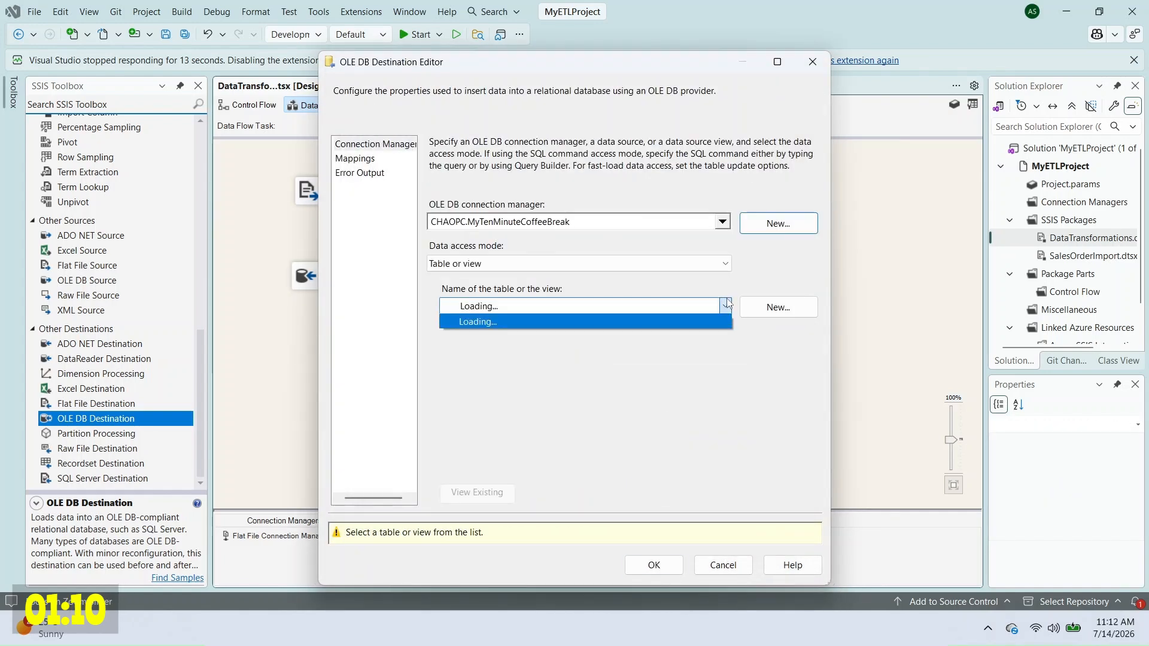
click(612, 323)
click(355, 158)
click(652, 534)
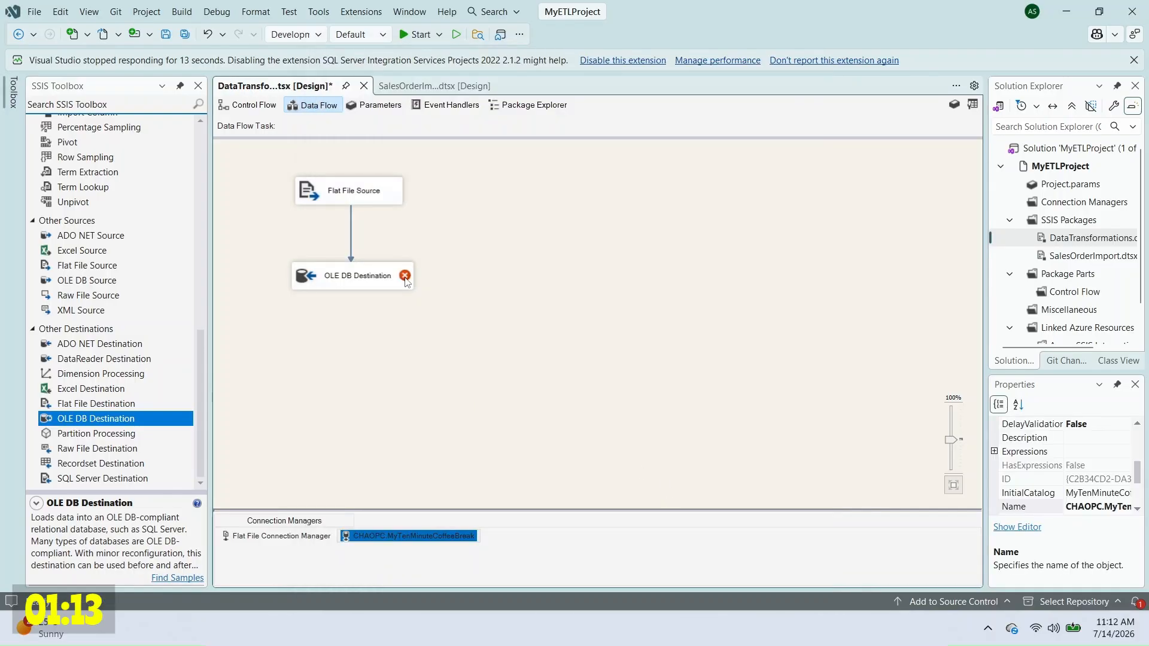
mouse_move(405, 279)
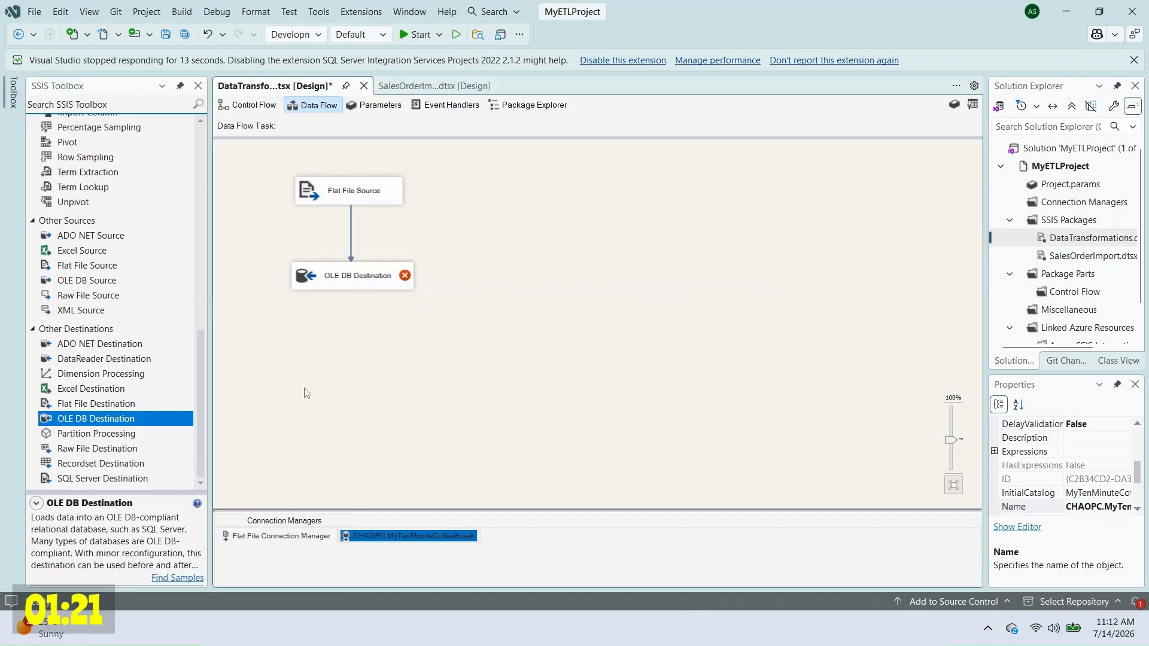
Step: Insert a Data Conversion and route the Flat File Source output into it
drag(90, 231, 339, 258)
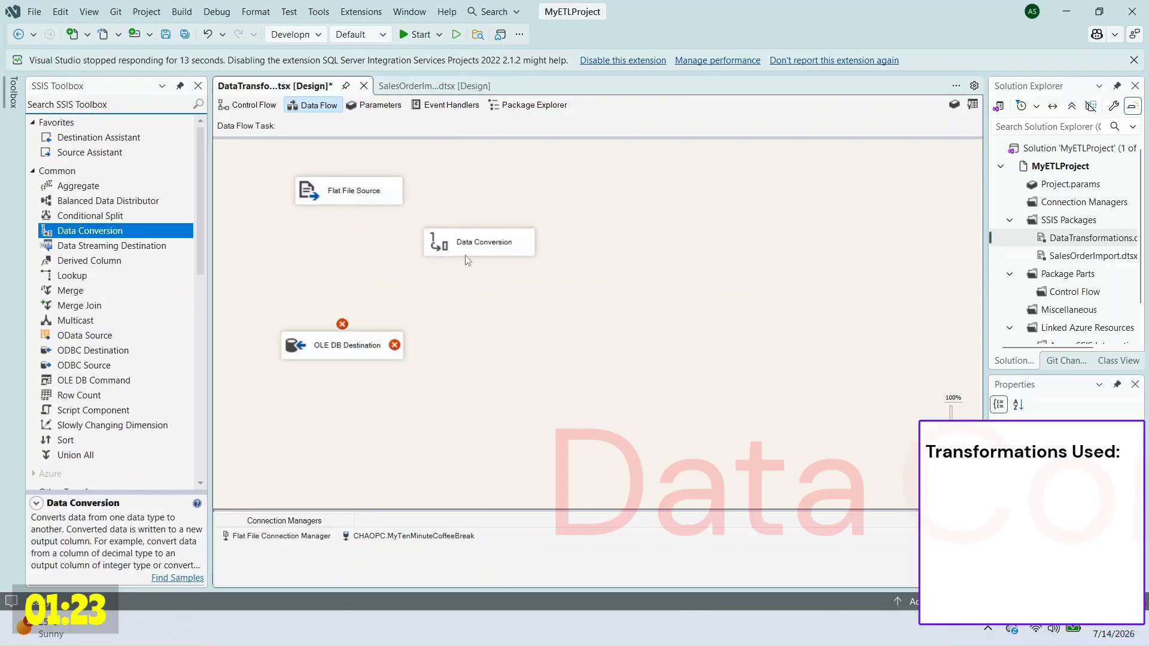
click(350, 191)
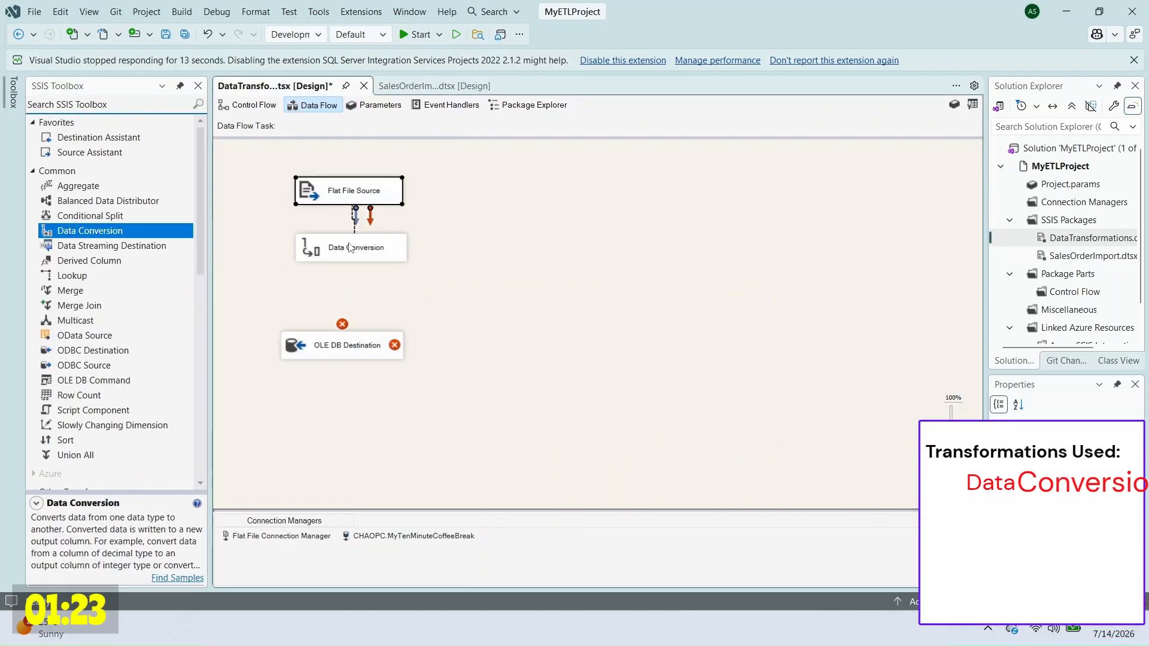
drag(353, 216, 351, 247)
Step: Convert OrderDate to database date [DT_DBDATE] with output alias ConvertedOrderDate
double_click(351, 248)
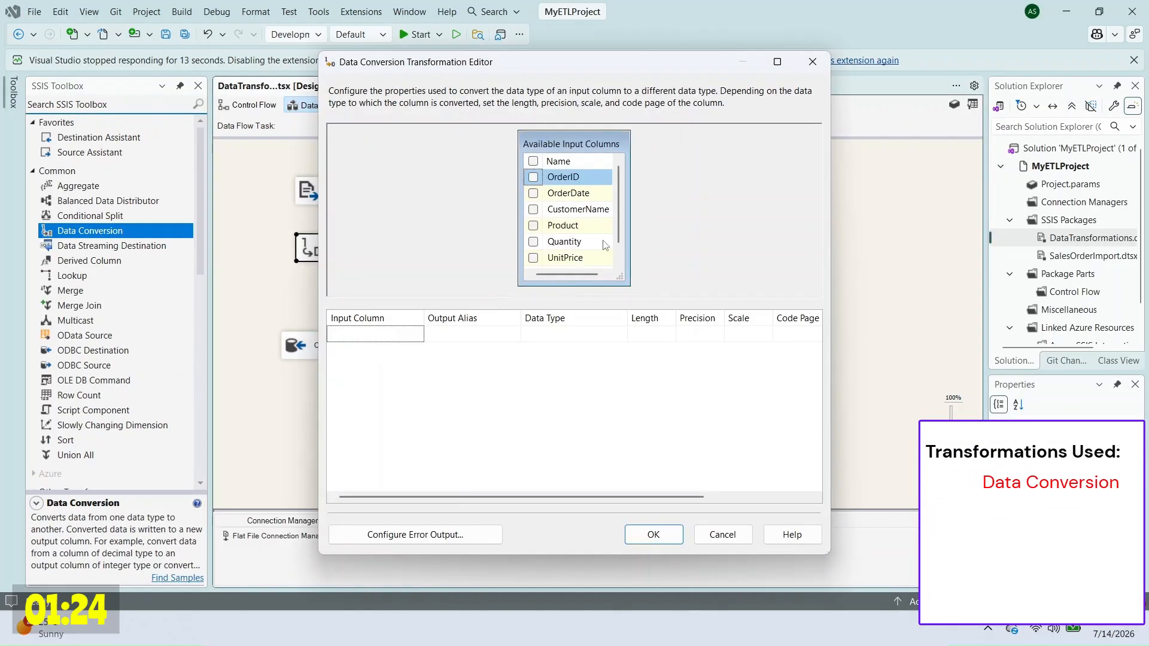
click(534, 194)
click(616, 334)
click(686, 334)
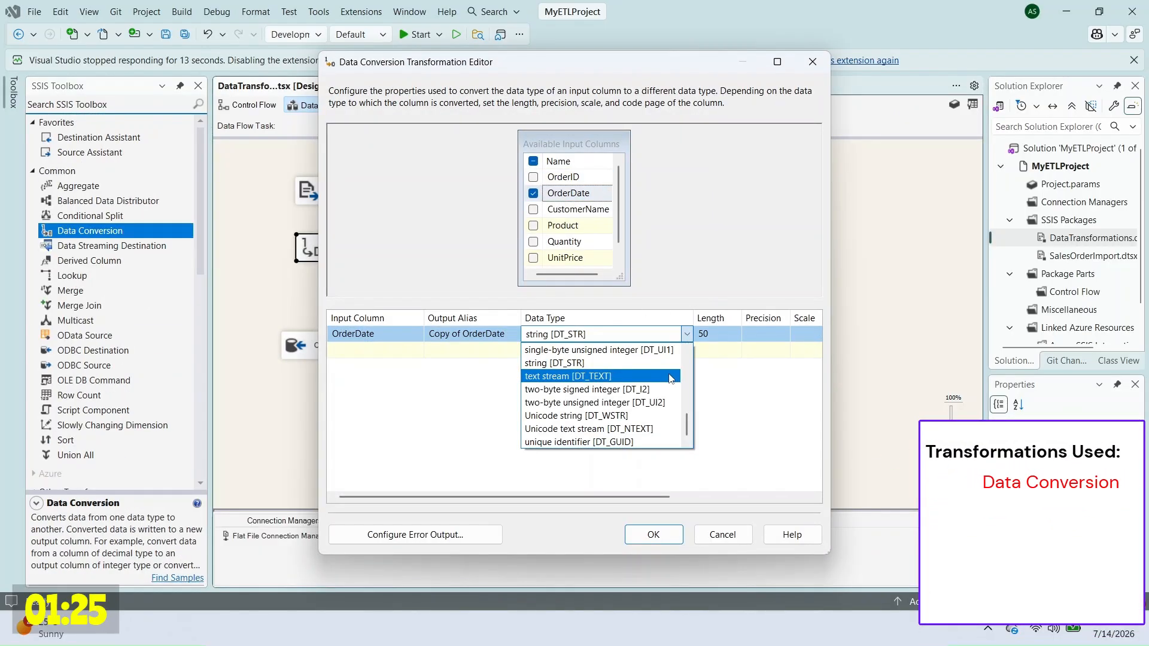
scroll(671, 378, up, 7)
click(658, 390)
click(464, 335)
drag(459, 334, 399, 331)
text(Converted)
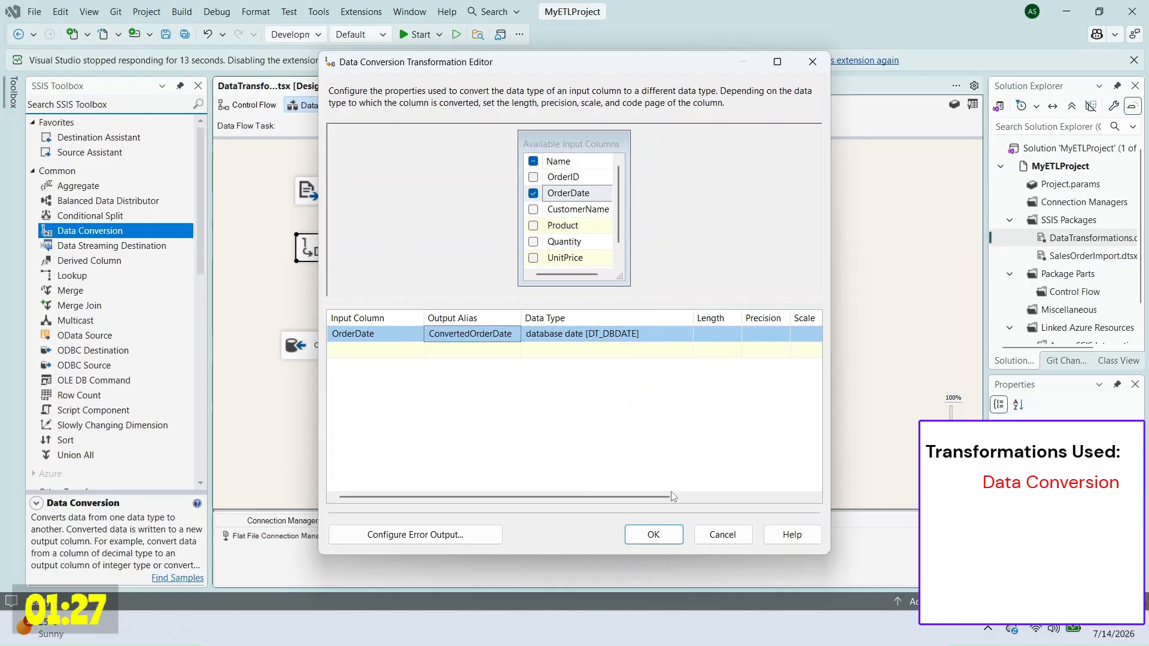
click(653, 535)
Step: Map ConvertedOrderDate onto the OrderDate column in the OLE DB Destination
double_click(335, 344)
click(599, 378)
click(497, 473)
click(656, 535)
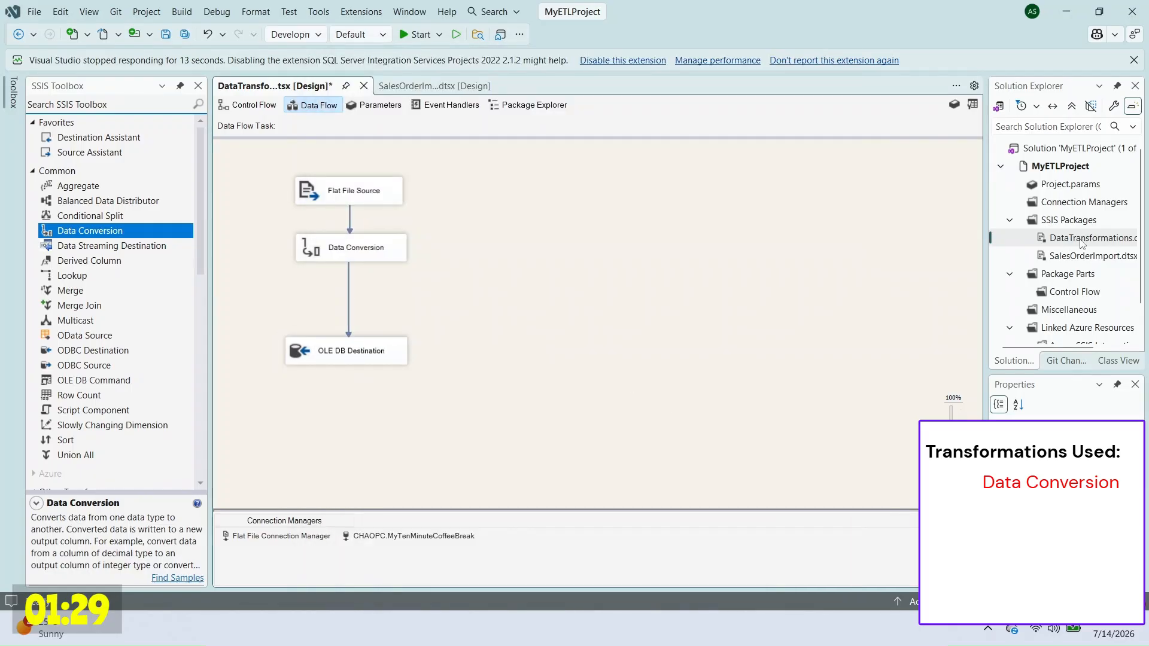
Step: Execute the DataTransformations package
right_click(1080, 240)
click(997, 288)
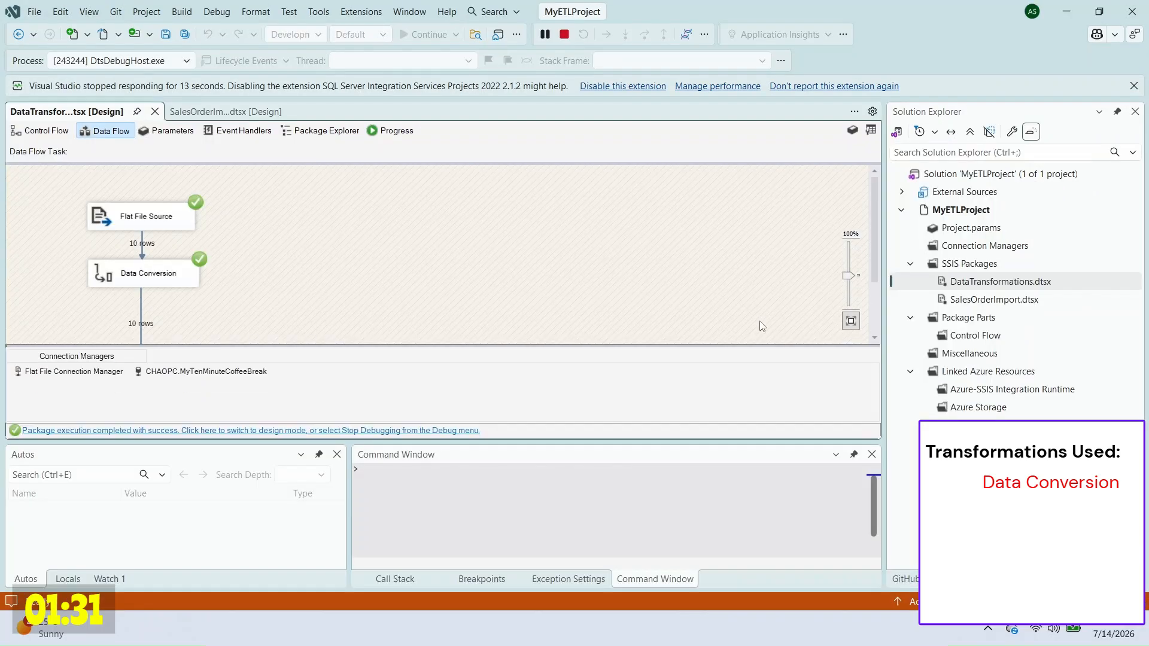
scroll(762, 327, down, 2)
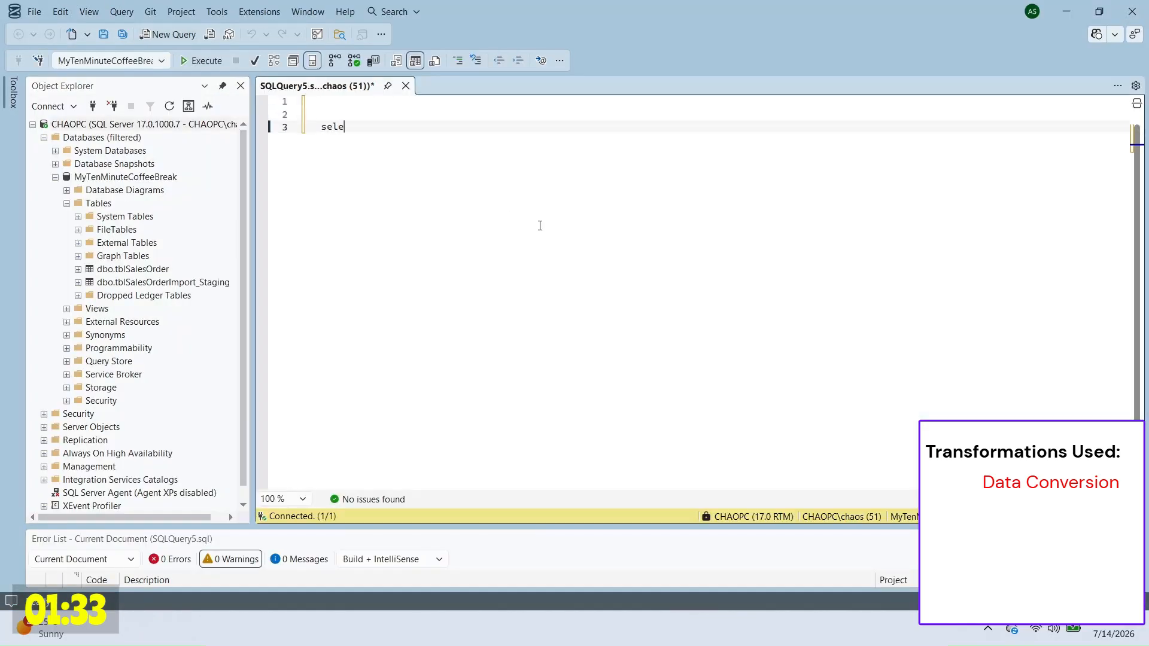
Step: Run select * from tblSalesOrder in SSMS to verify the 10 loaded rows
text(ct * from tbl)
key(Tab)
key(shift+Up)
key(F5)
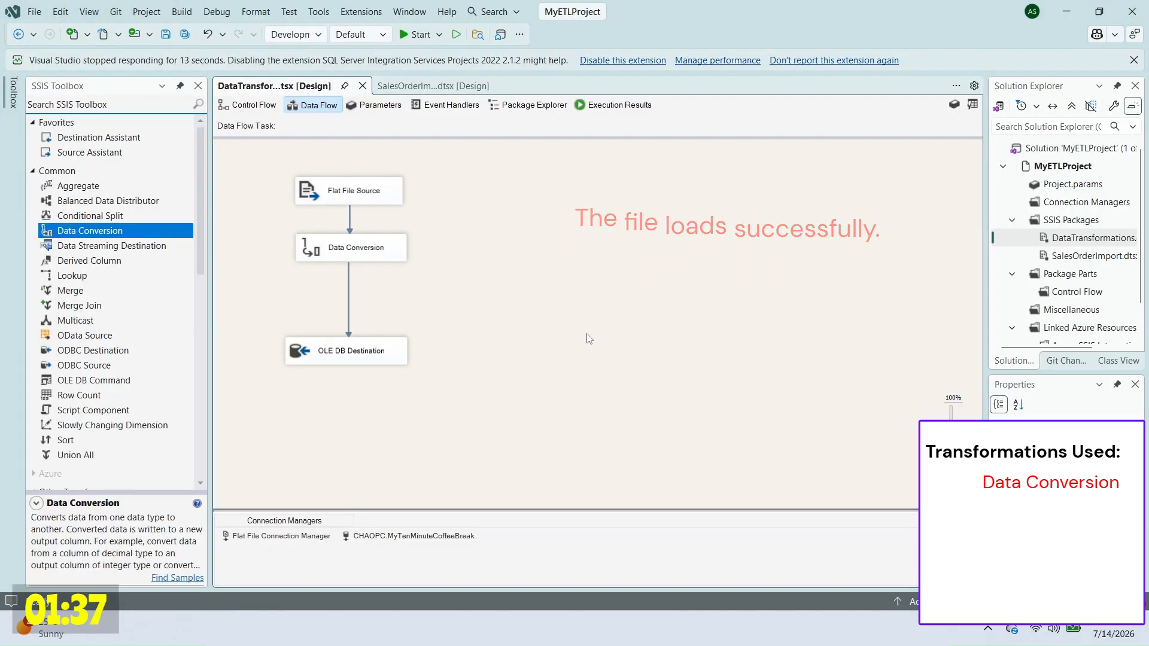
click(81, 280)
Step: Place a Lookup on the data flow and delete the Data Conversion-to-destination path
drag(82, 284, 355, 299)
right_click(452, 313)
click(352, 283)
key(Delete)
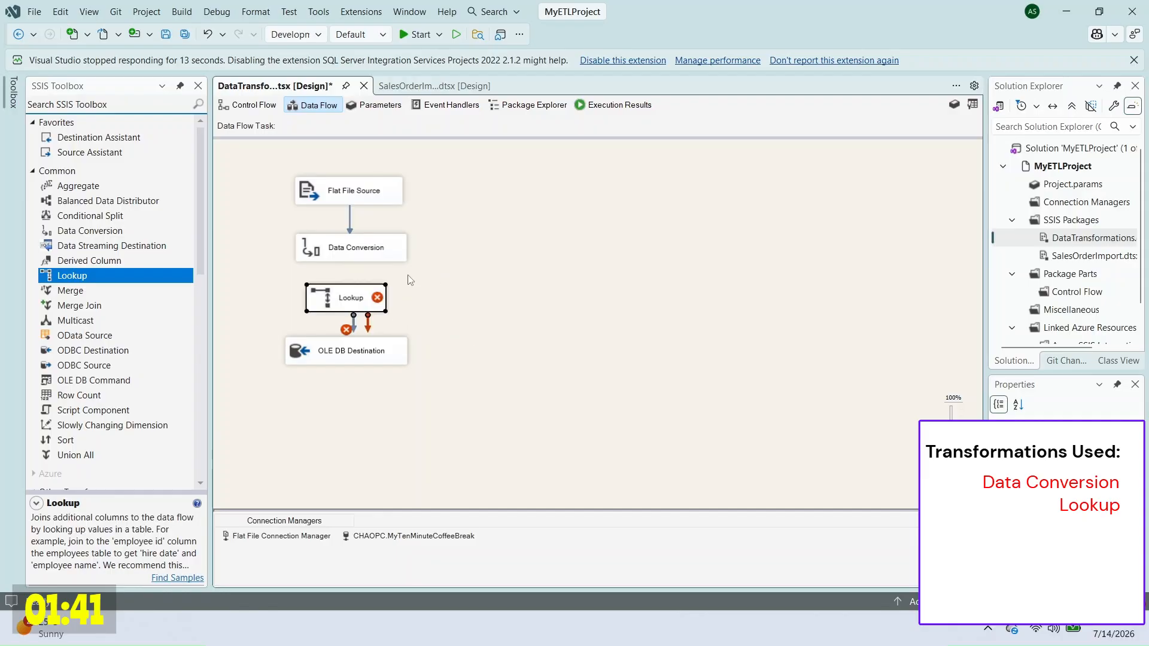
Step: Set the Lookup to send unmatched rows to the no match output, then close its editor
double_click(354, 299)
click(557, 379)
click(539, 393)
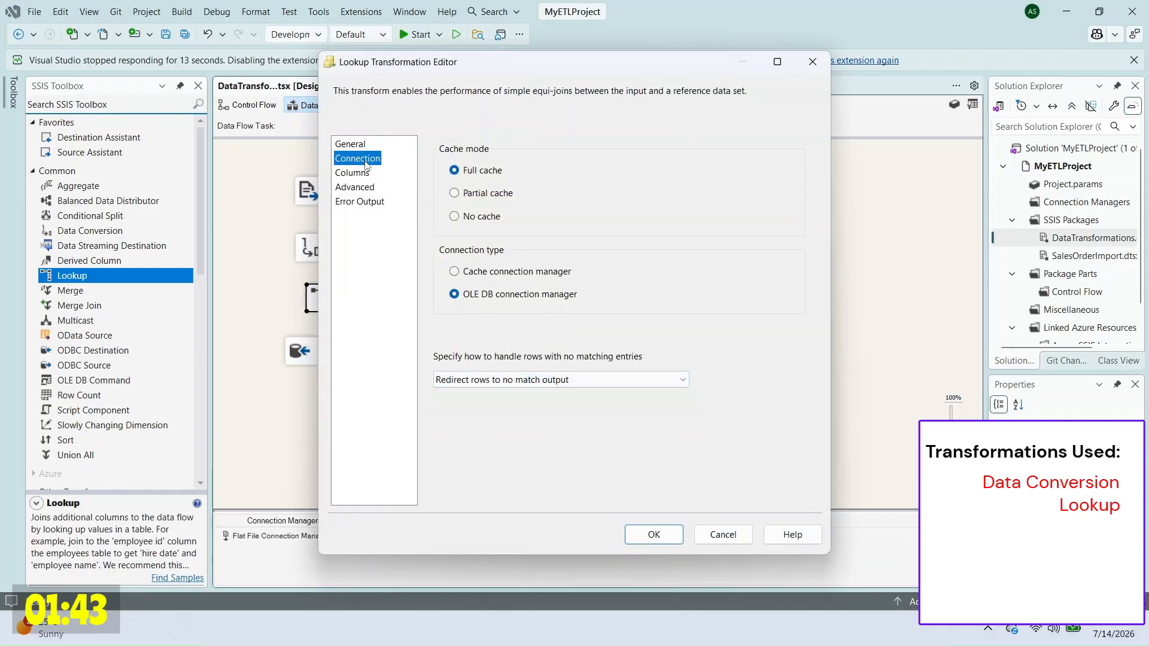
click(357, 158)
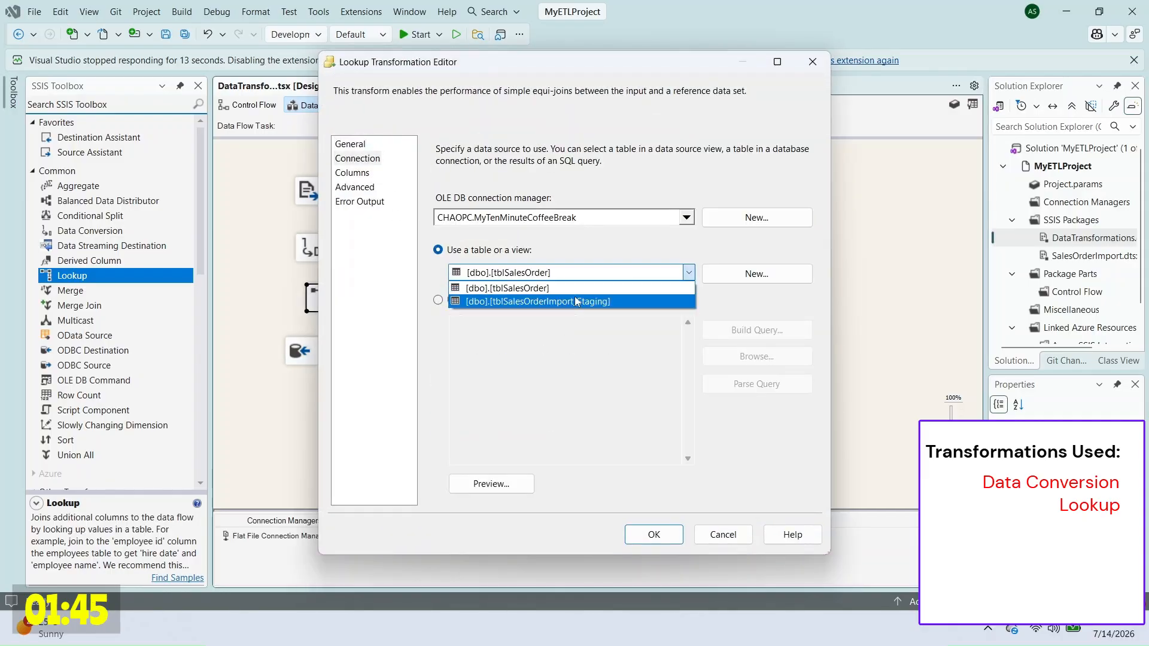
click(724, 535)
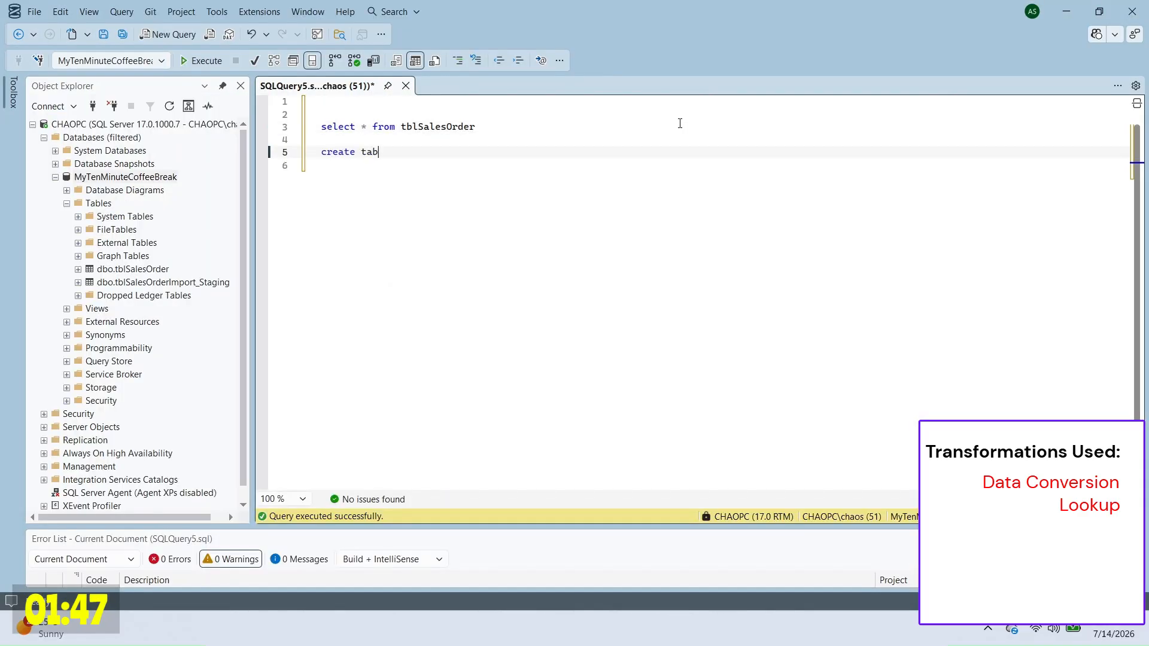
Step: Create tblRegion with an identity Id primary key and a Description nchar(50) column
text(Id int identity(1,1) not null)
key(Return)
text(,Description nchar(50) null)
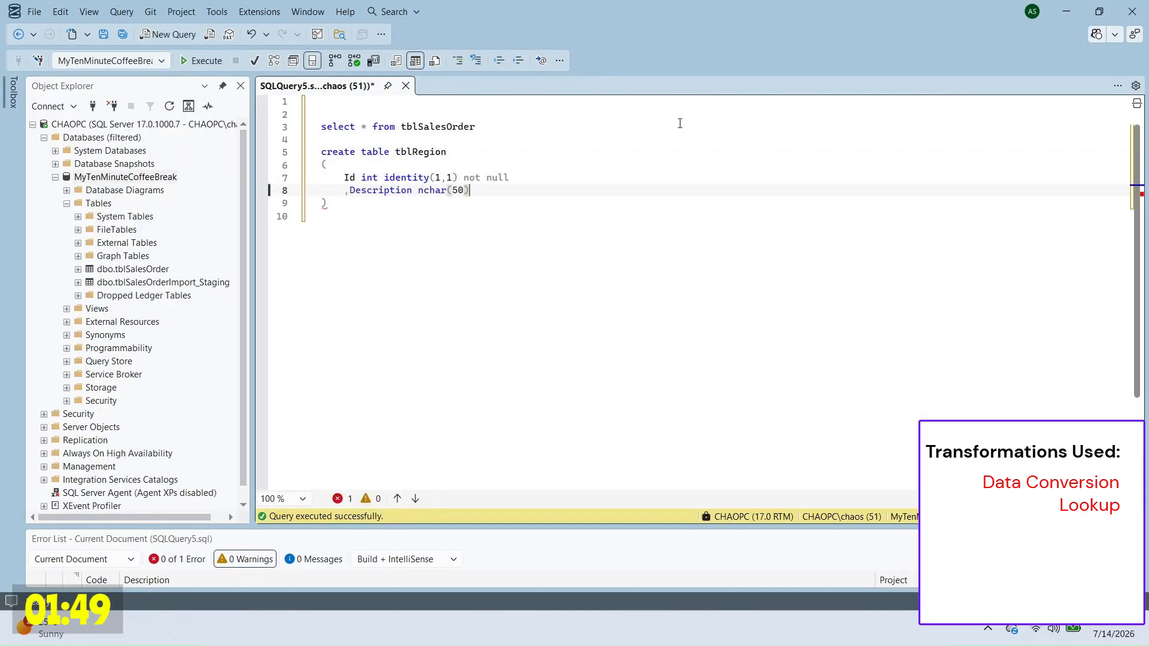
key(Return)
text(,constraint pk_region_id primary key (Id))
drag(324, 140, 519, 231)
key(F5)
click(519, 231)
key(Return)
Step: Insert the East, West, North and South regions into tblRegion using UNION selects
text(insert into tblRegion select 'East' union select 'West' union select 'North')
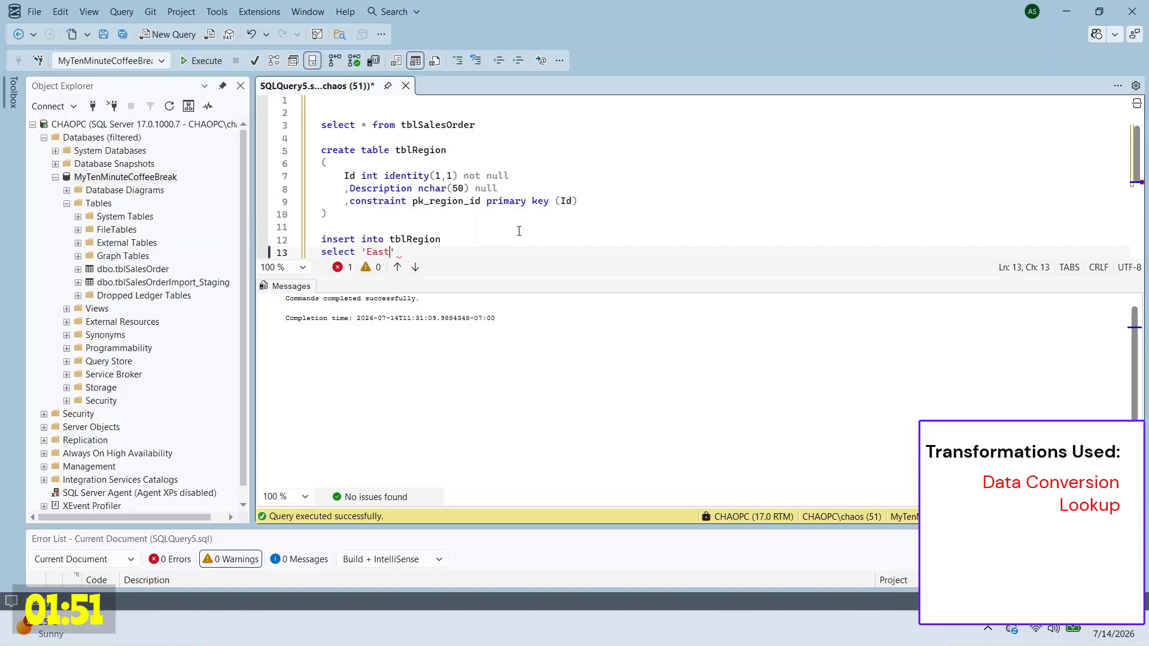
key(Return)
text(union select 'South')
drag(323, 151, 472, 251)
key(F5)
Step: Run select * from tblRegion to check the rows, then hide the results pane
scroll(514, 179, up, 2)
click(567, 142)
text(select * from tblRegion)
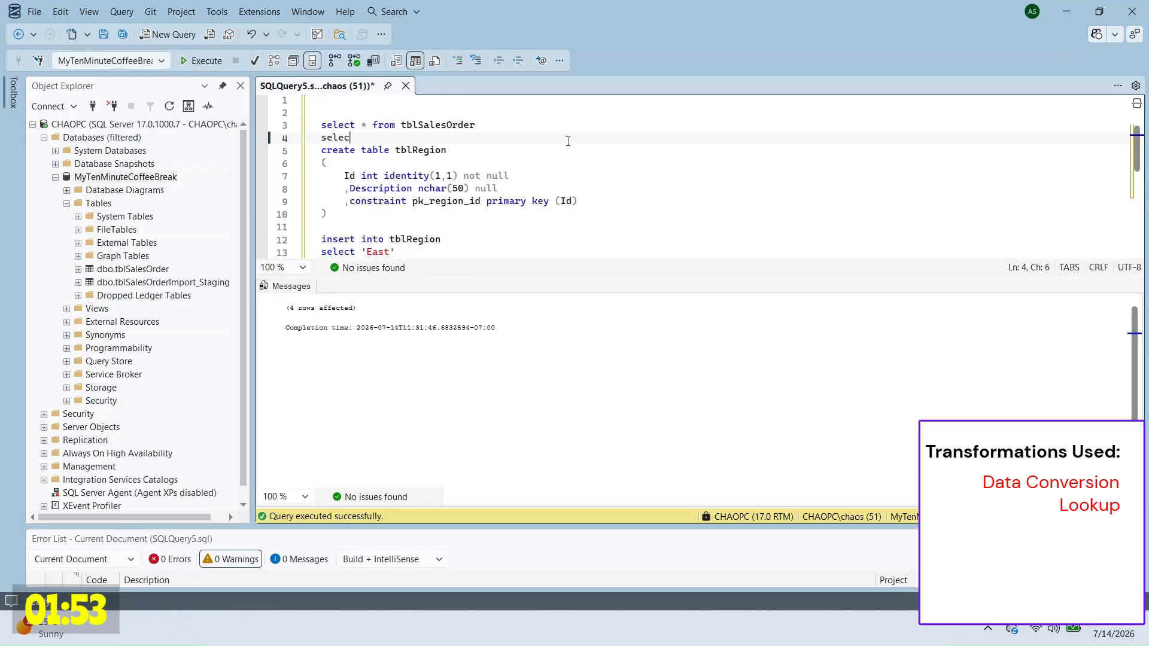
drag(479, 138, 322, 139)
key(F5)
click(554, 147)
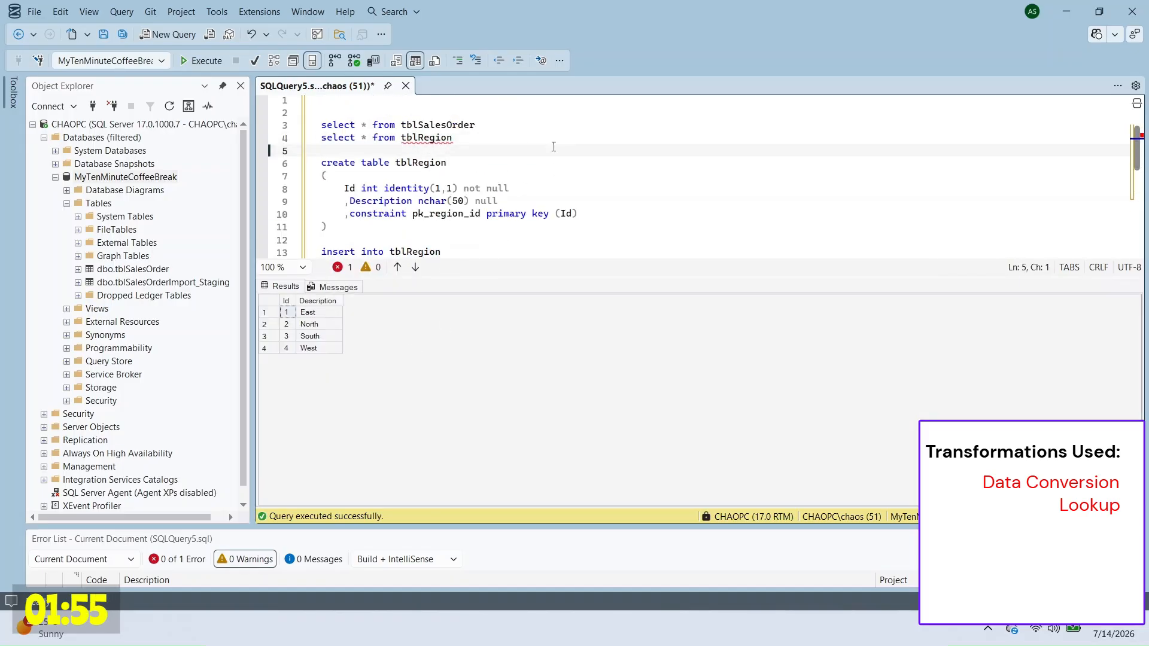
key(ctrl+r)
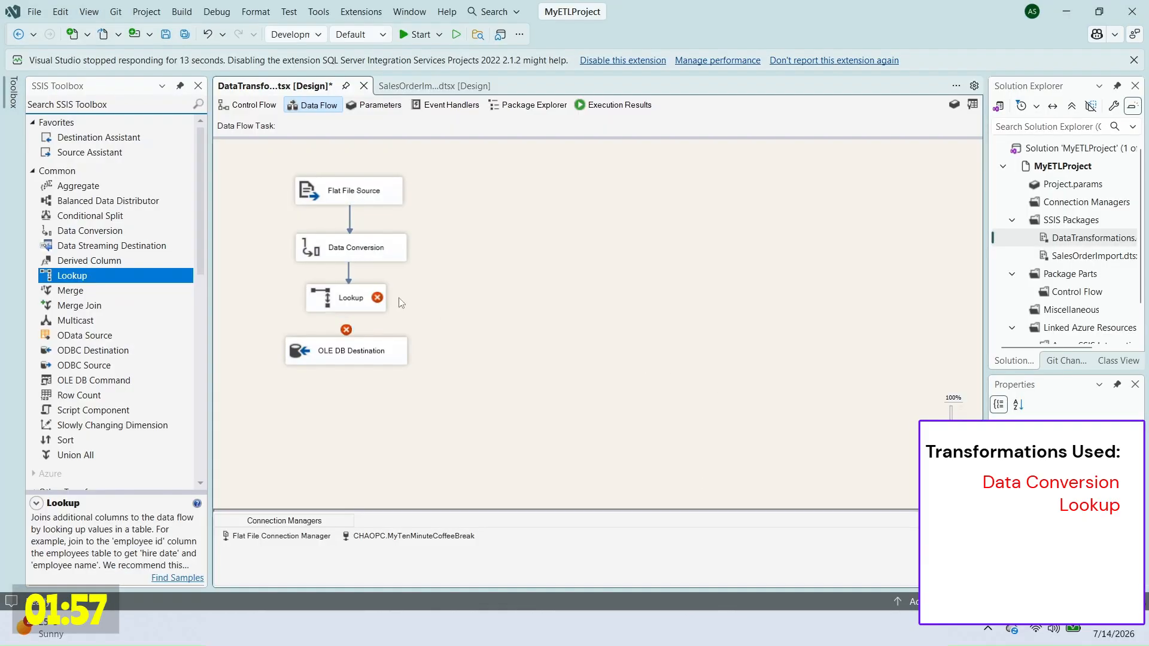
Step: In the Lookup editor, redirect unmatched rows to the no-match output and use tblRegion as reference
right_click(344, 289)
click(377, 296)
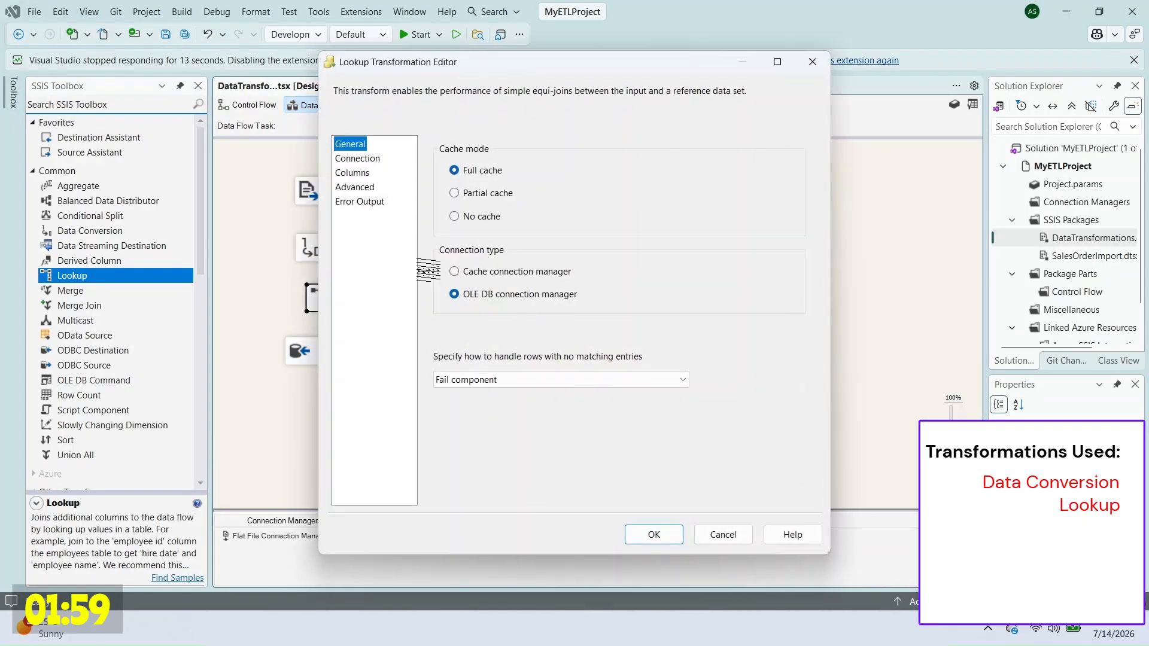
click(585, 380)
click(587, 432)
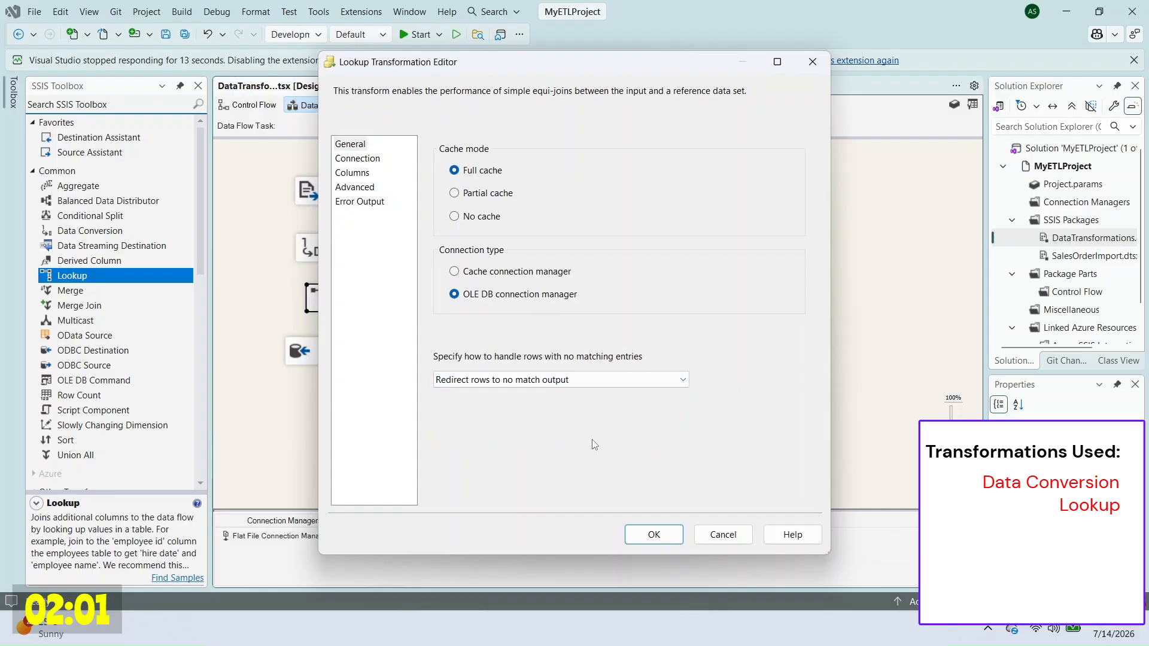
click(363, 160)
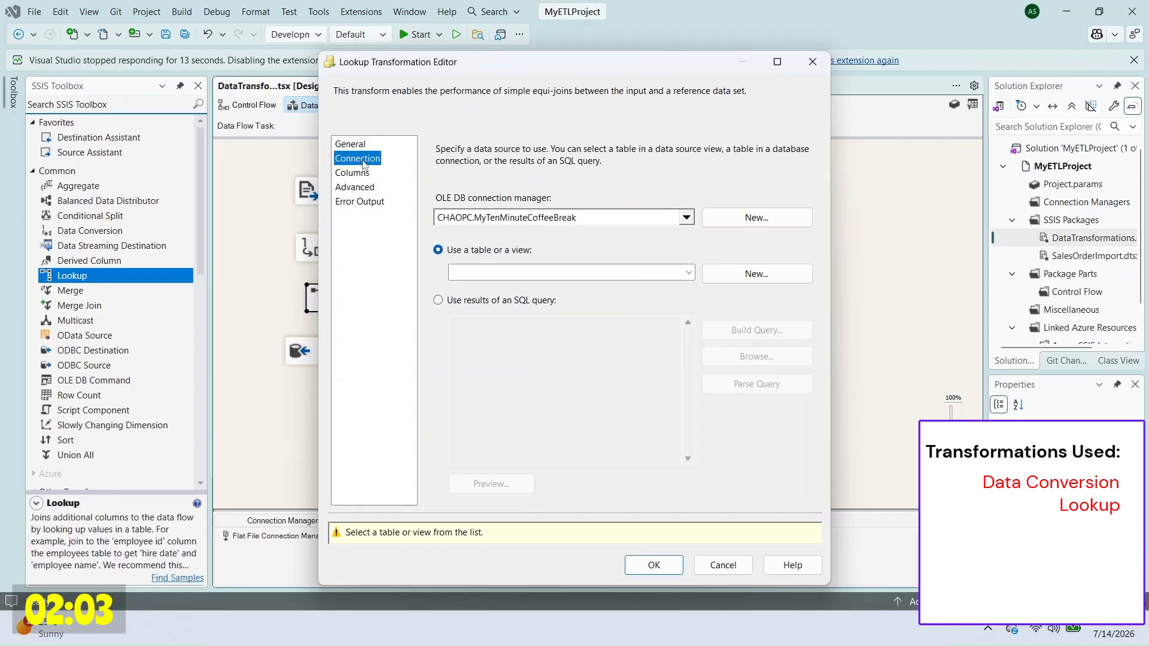
click(563, 275)
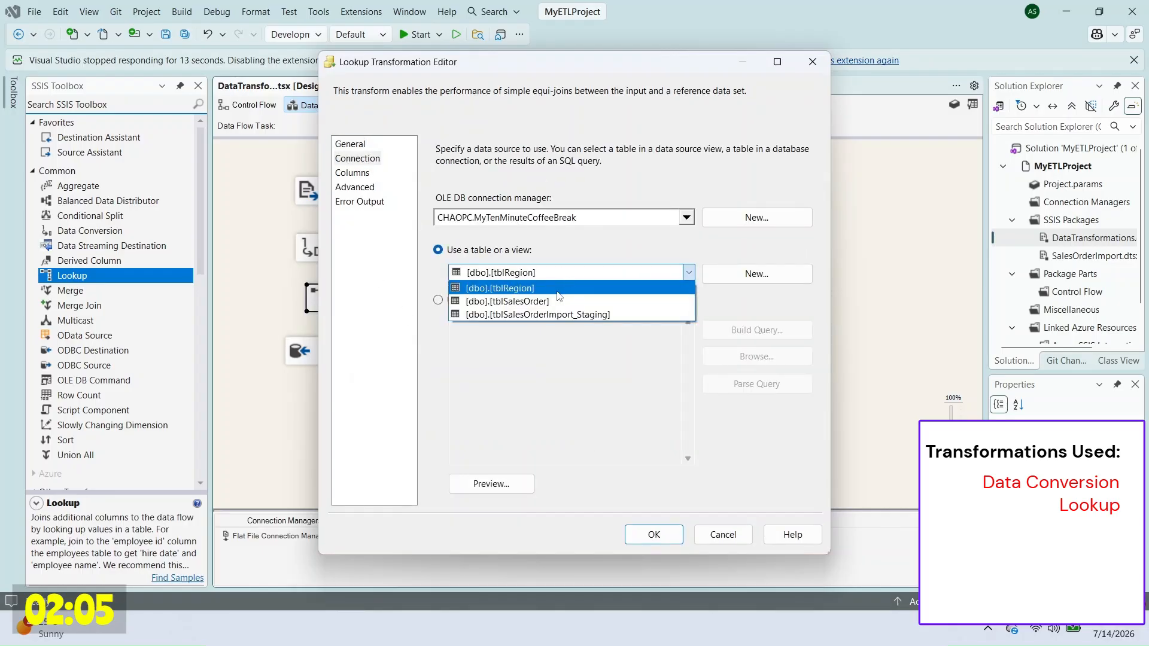
click(559, 289)
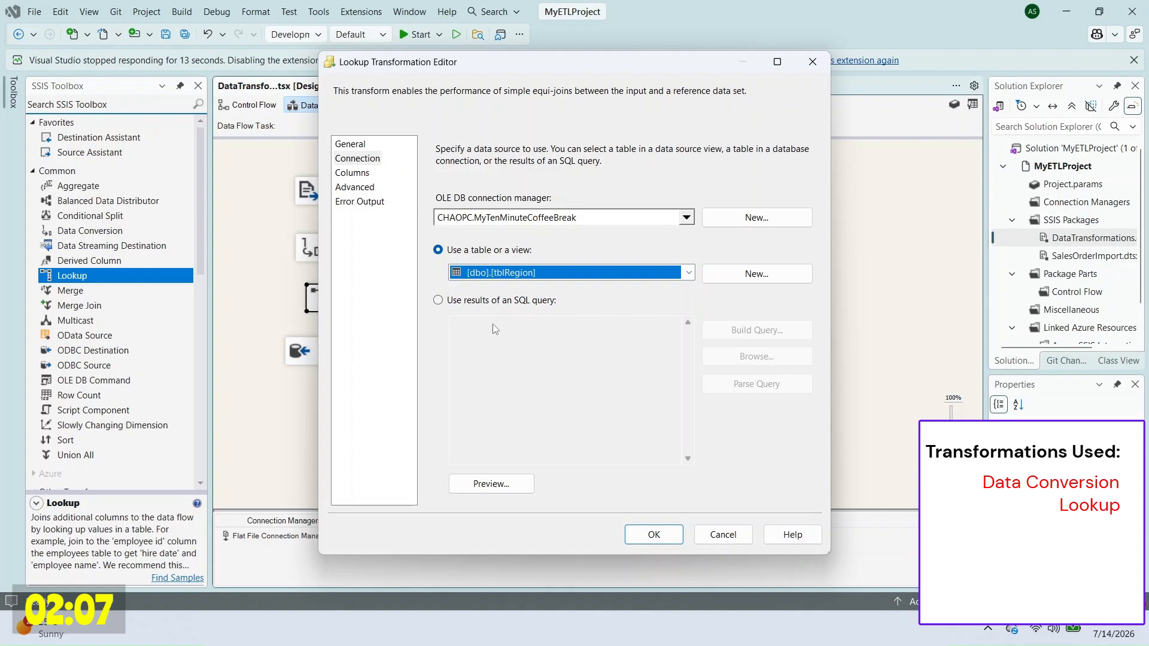
Step: Try matching Region to Description, dismiss the data type mismatch error and close without saving
click(352, 172)
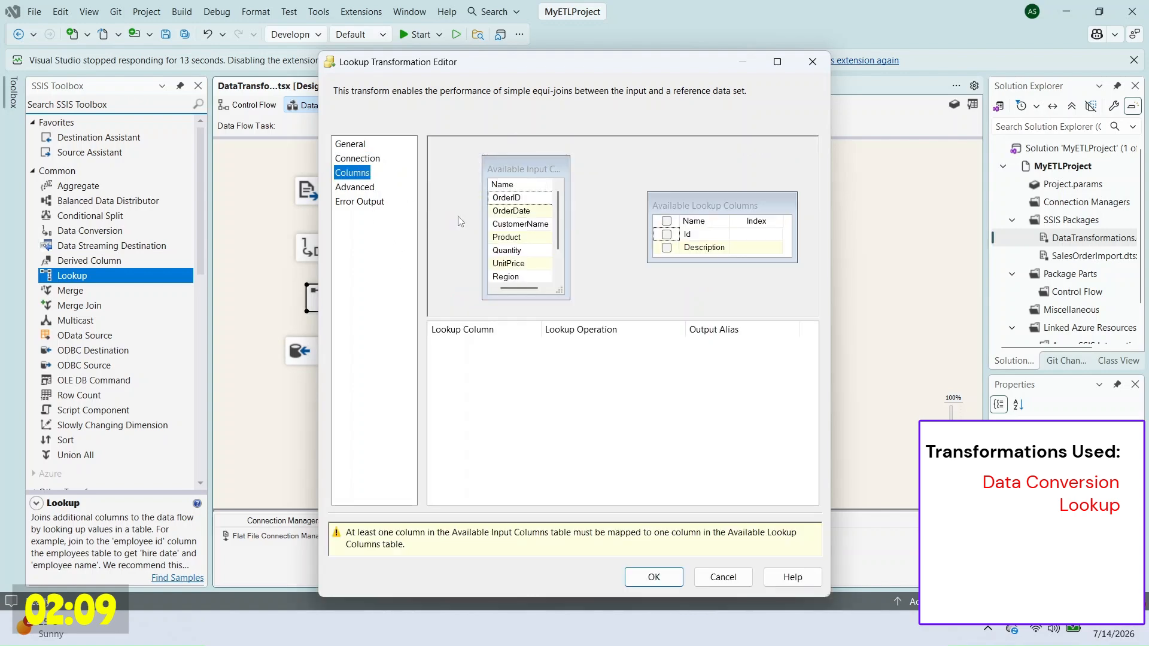
scroll(539, 233, down, 1)
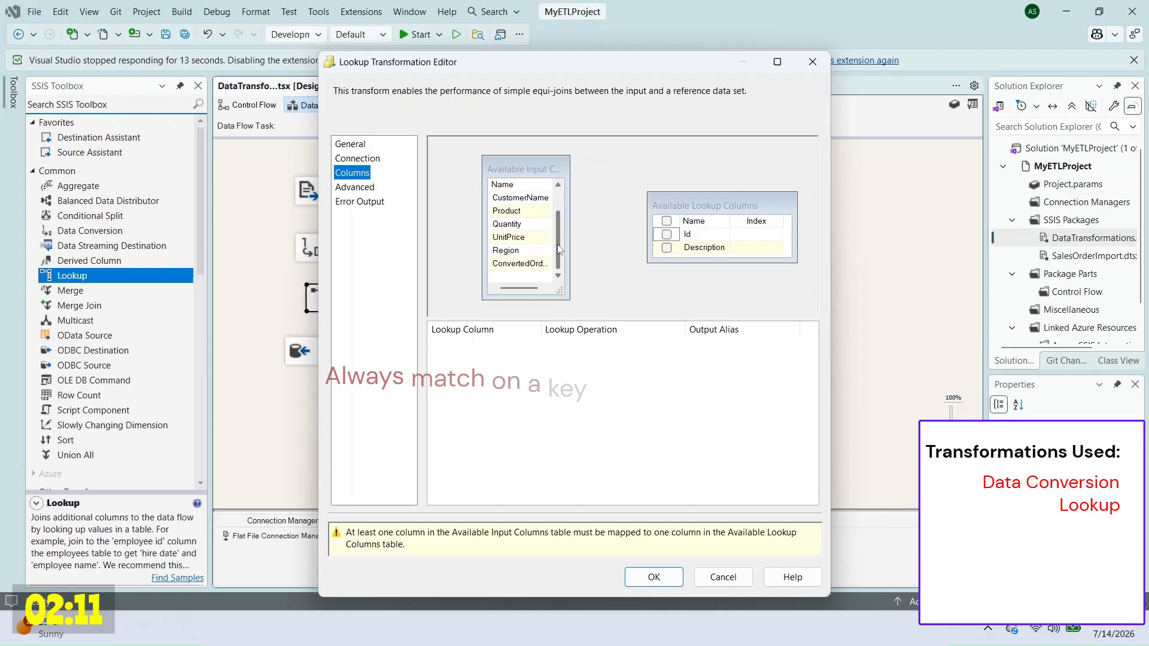
click(541, 252)
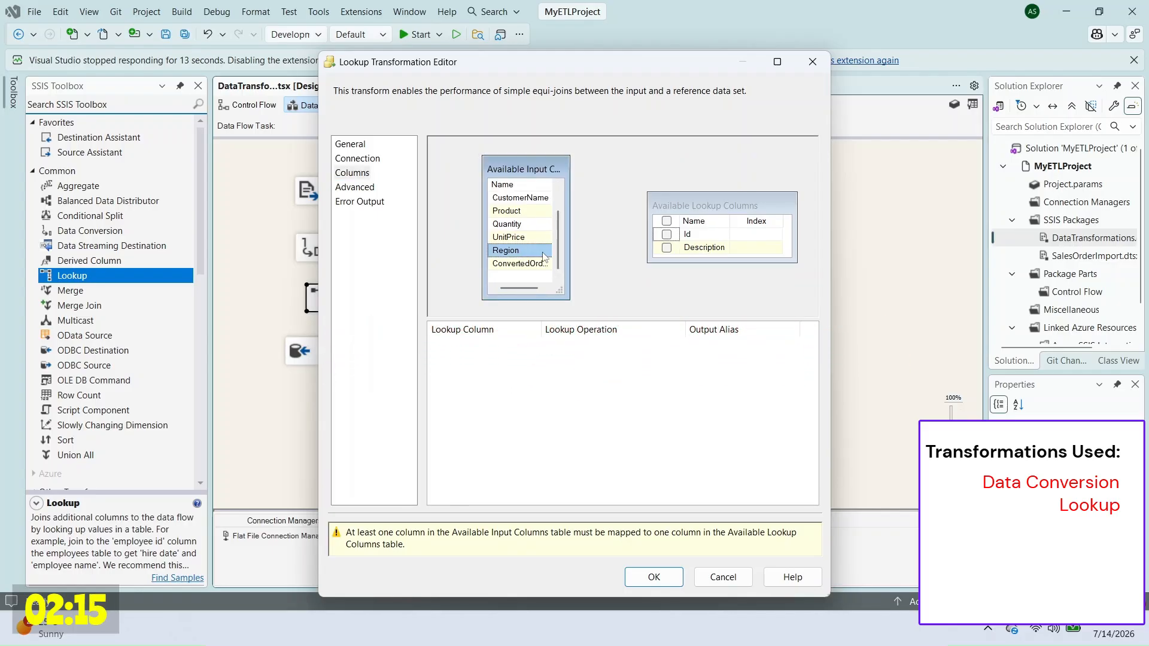
drag(701, 248, 702, 247)
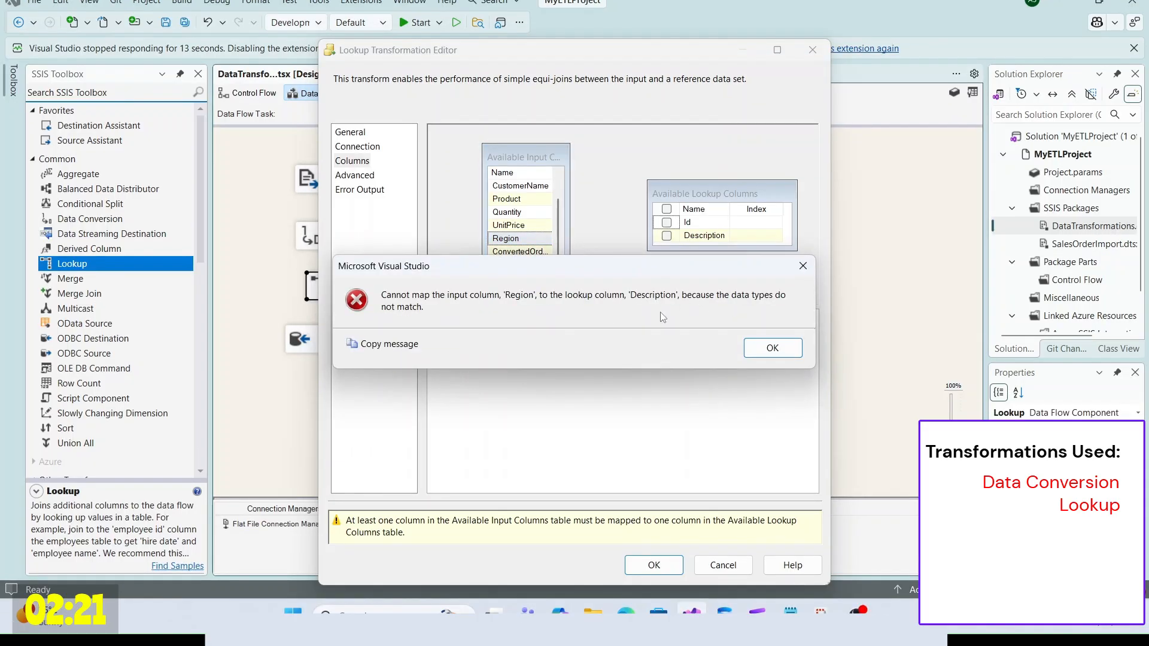
click(778, 353)
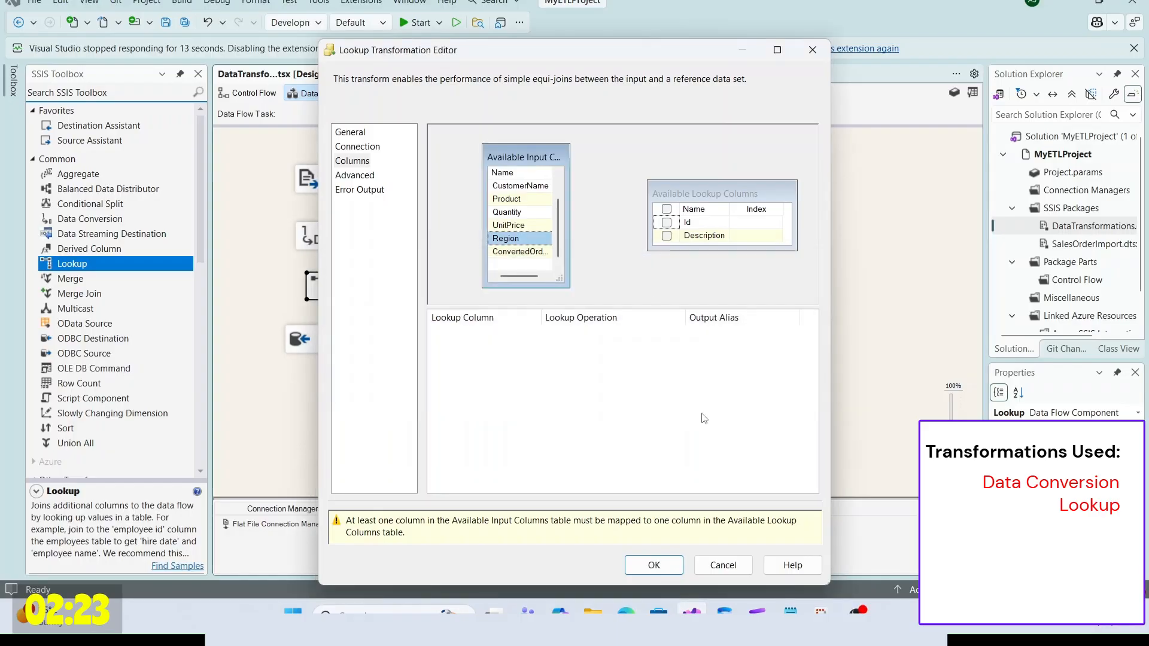
click(721, 563)
Step: Add Region to the Data Conversion as Unicode string [DT_WSTR] with output alias ConvertedRegion
click(463, 296)
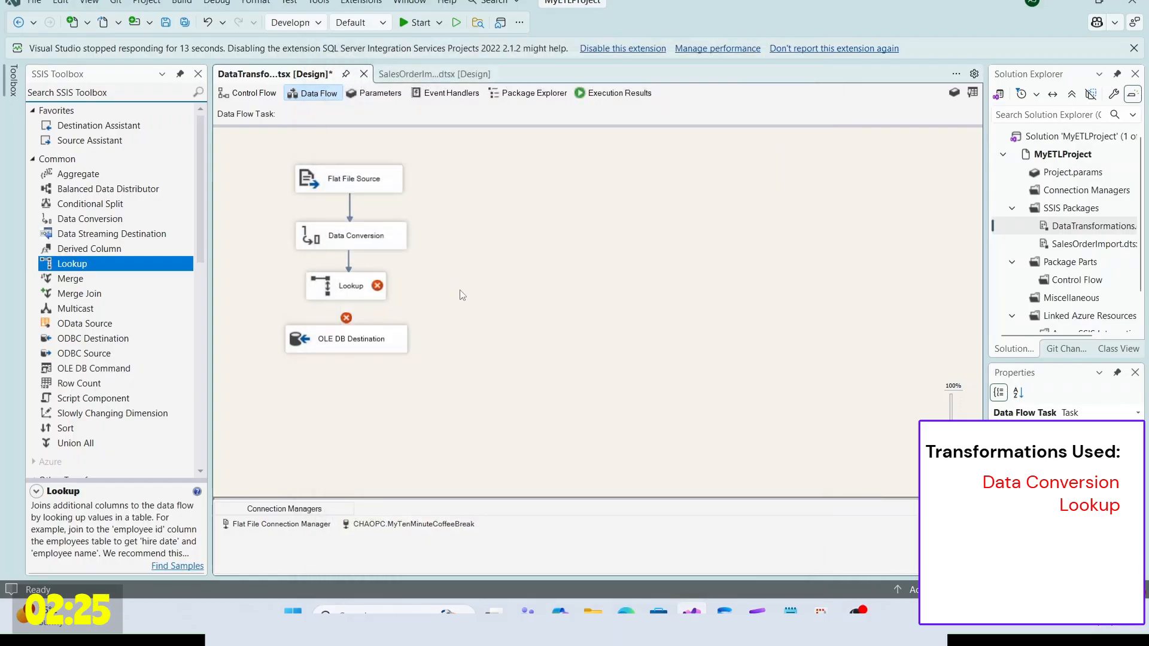
double_click(356, 235)
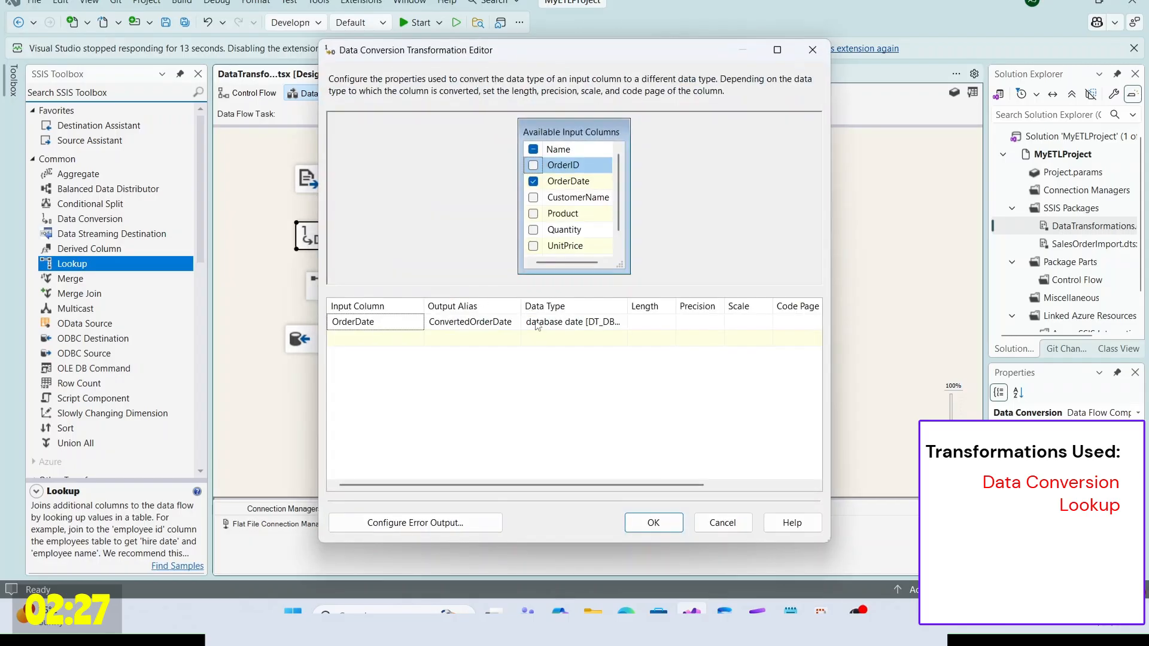
scroll(569, 227, down, 1)
click(533, 246)
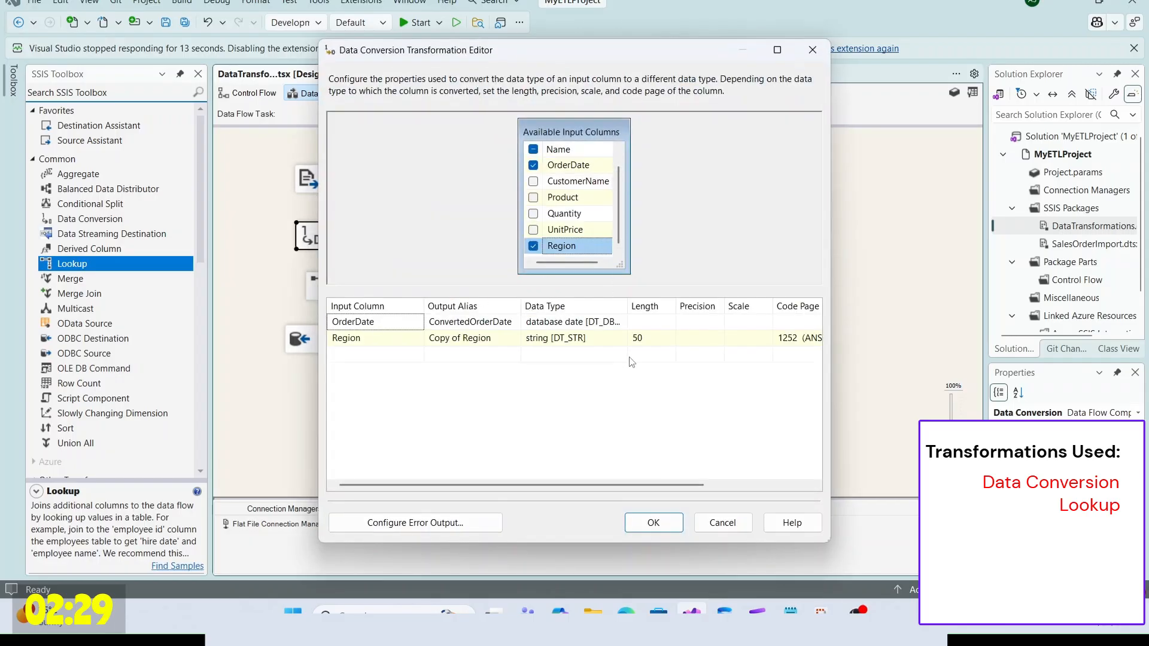
click(603, 339)
drag(627, 306, 720, 306)
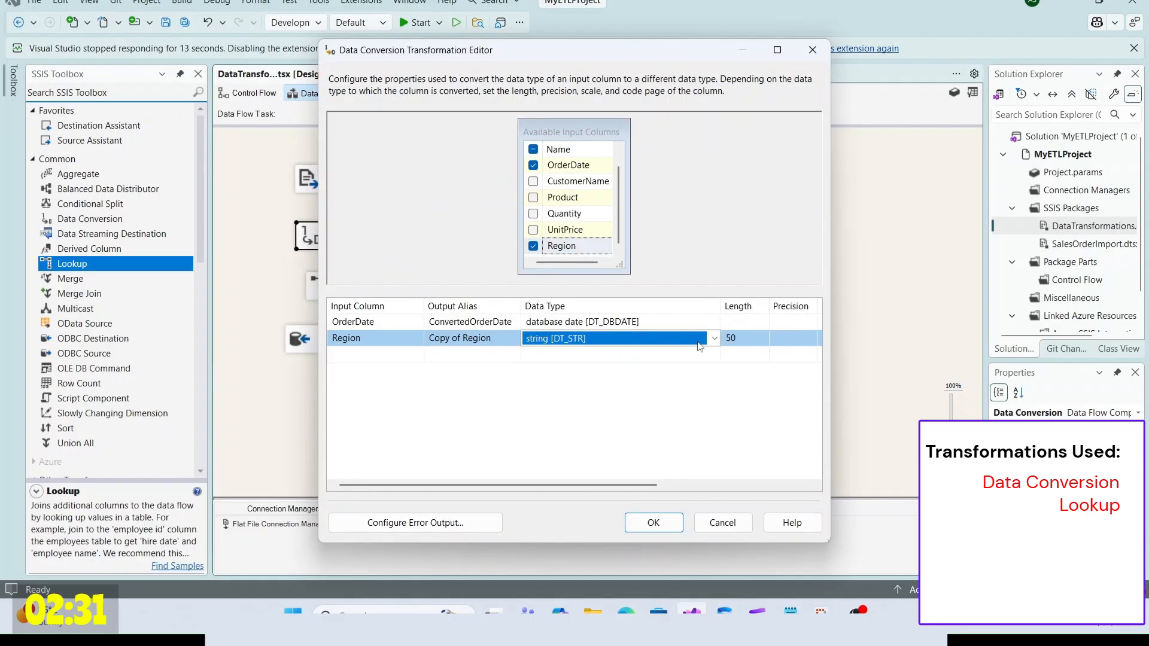
click(714, 338)
click(635, 420)
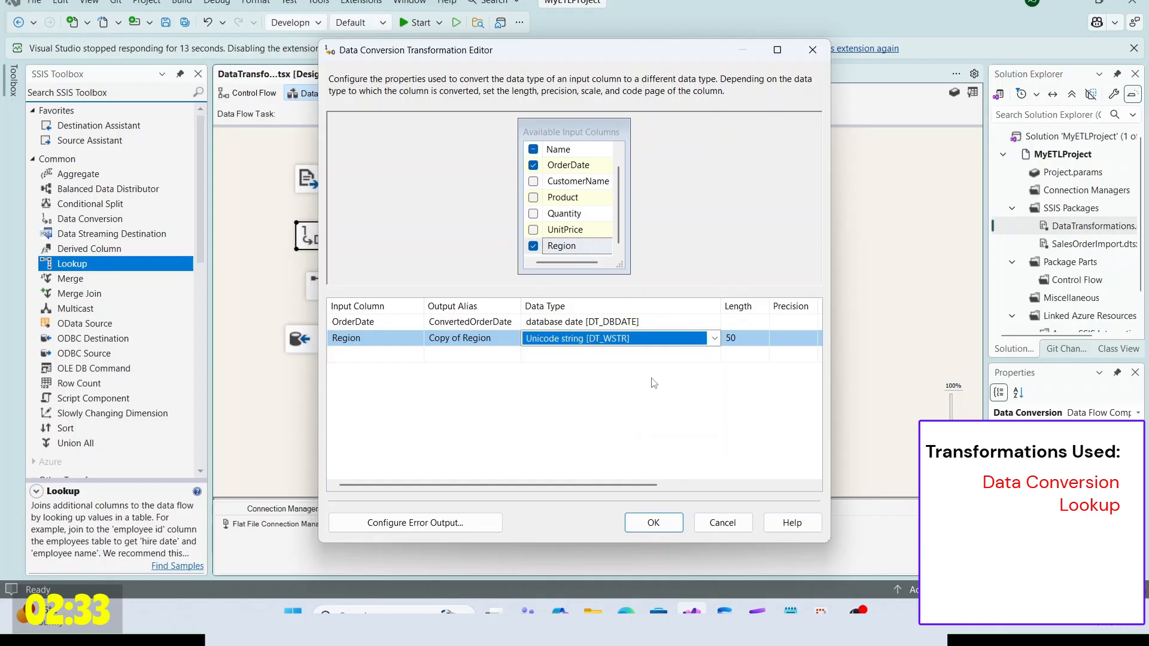
click(464, 341)
drag(462, 338, 367, 336)
text(Converted)
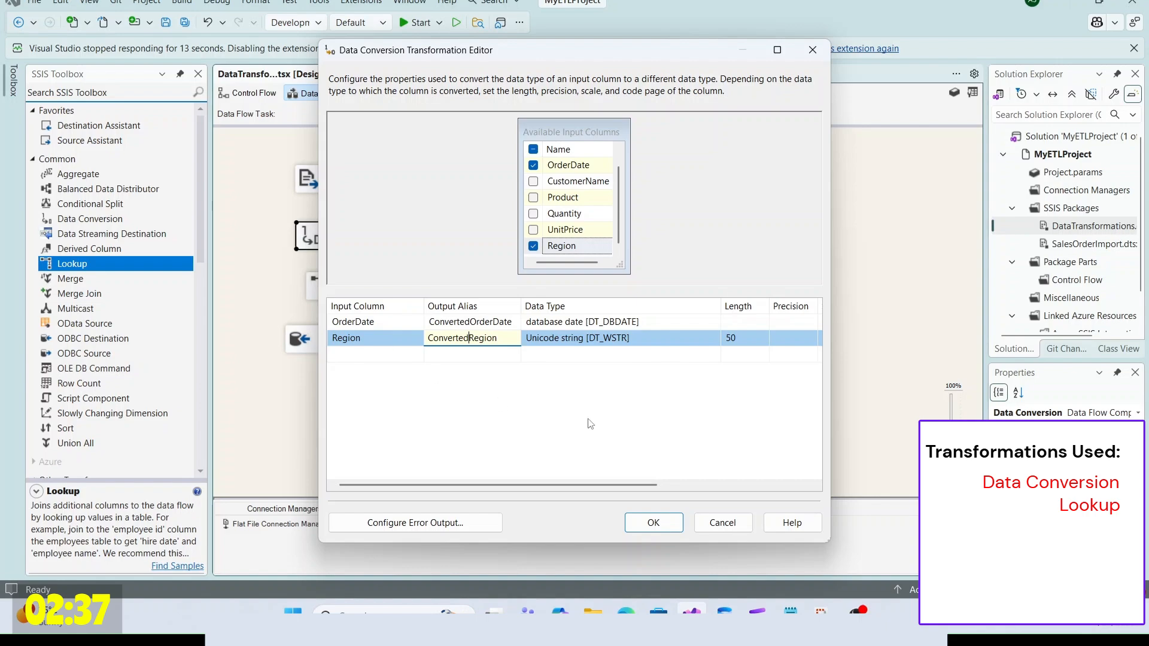
key(Return)
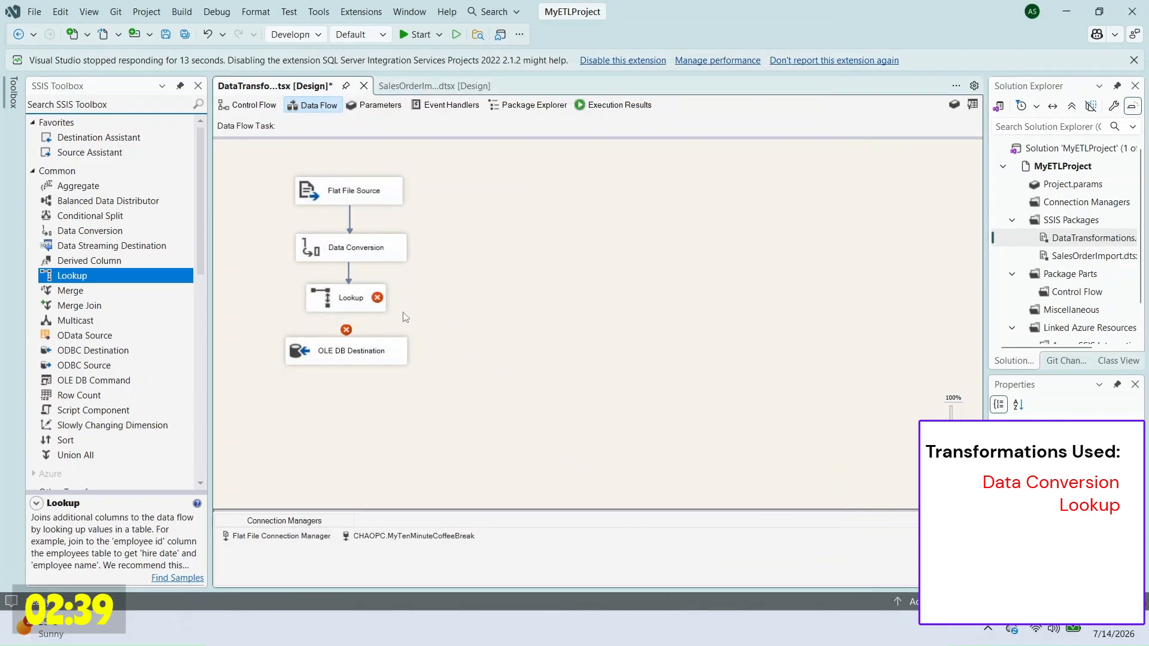
Step: Reopen the Lookup editor and redirect unmatched rows to the no-match output
right_click(333, 297)
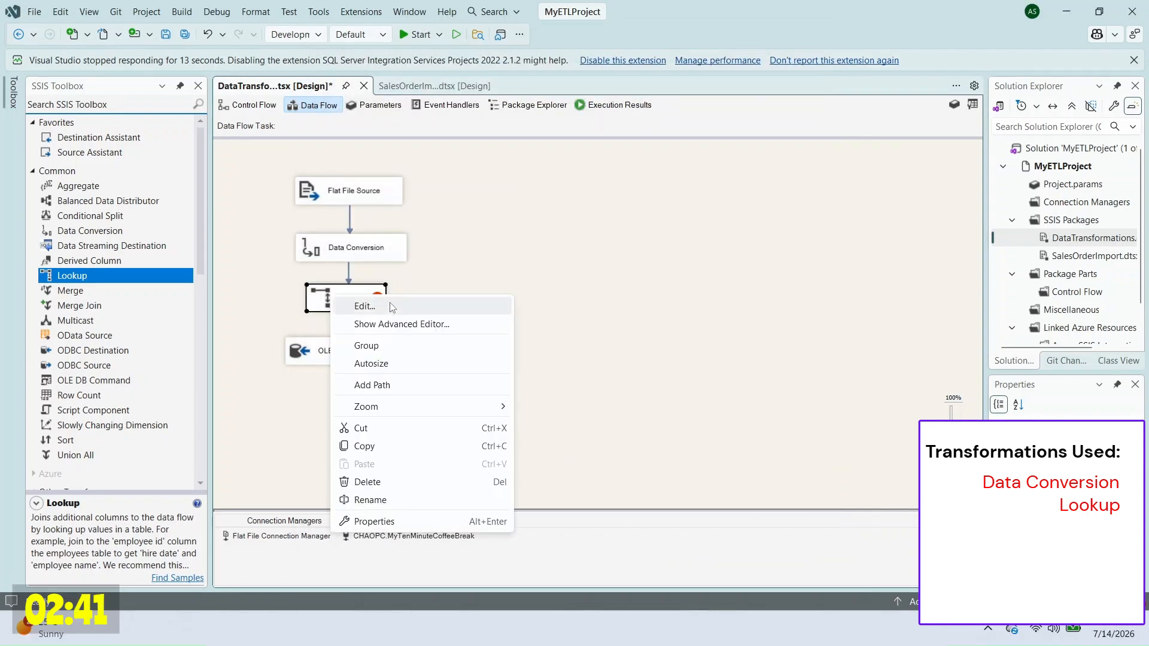
click(392, 307)
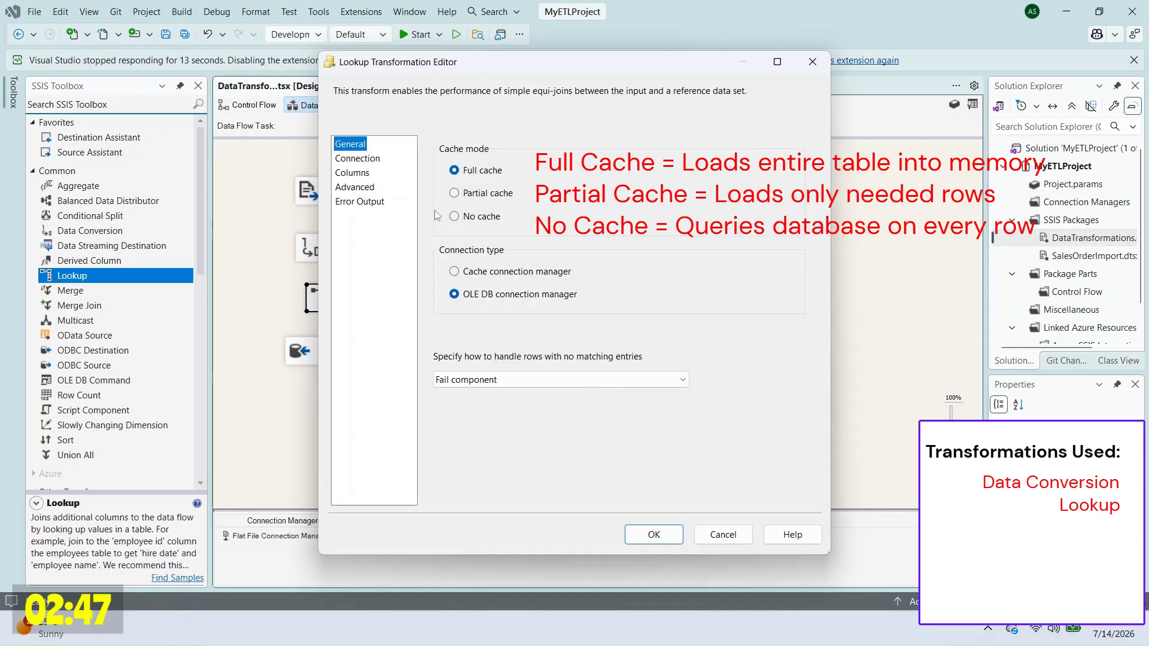
click(509, 379)
click(522, 431)
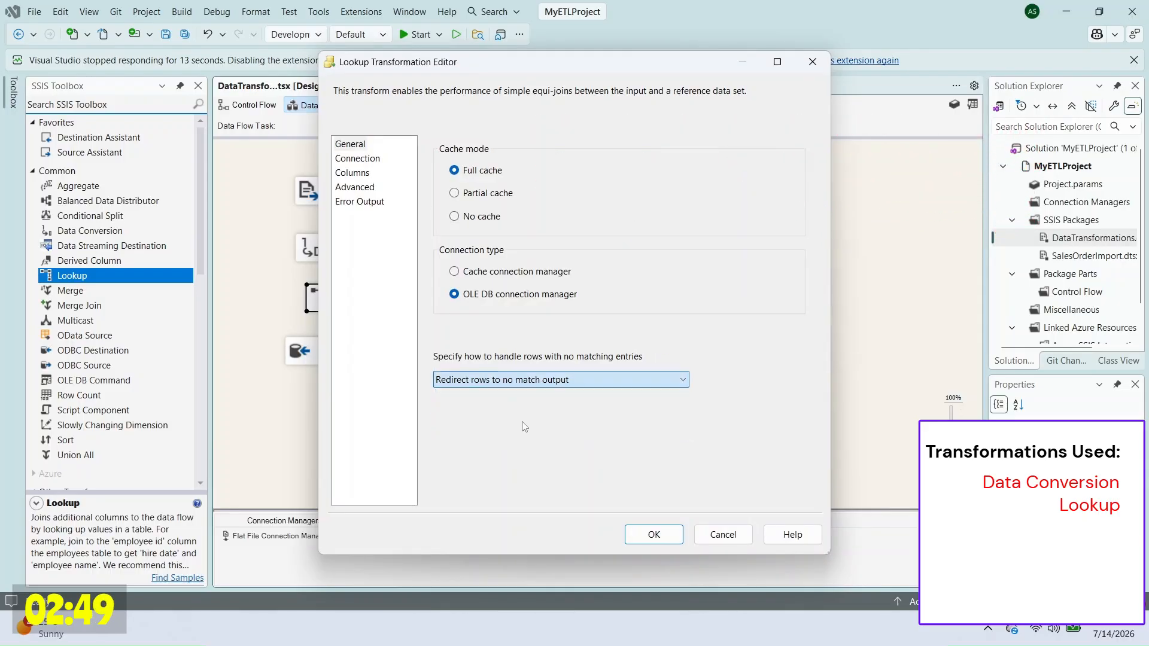
Step: Use [dbo].[tblRegion] as the reference table and match ConvertedRegion to Description
click(358, 159)
click(626, 272)
click(549, 288)
click(352, 173)
drag(558, 234, 725, 249)
Step: Close the Lookup editor and route the Lookup Match Output to the existing OLE DB Destination
click(654, 577)
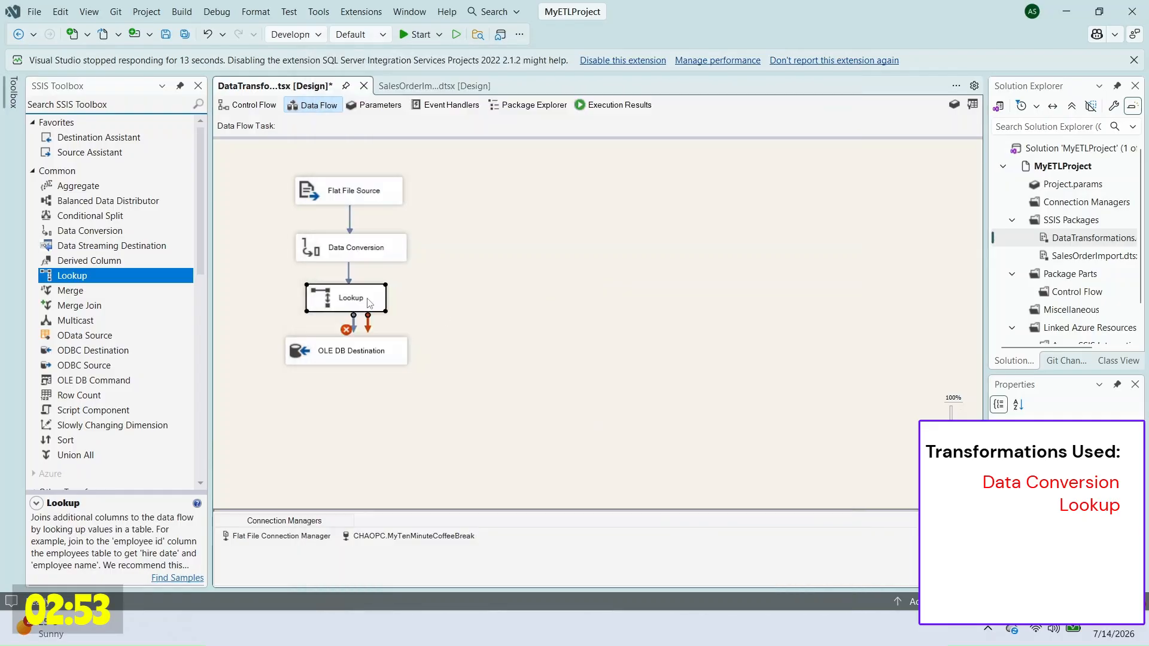
drag(353, 317, 352, 350)
click(726, 312)
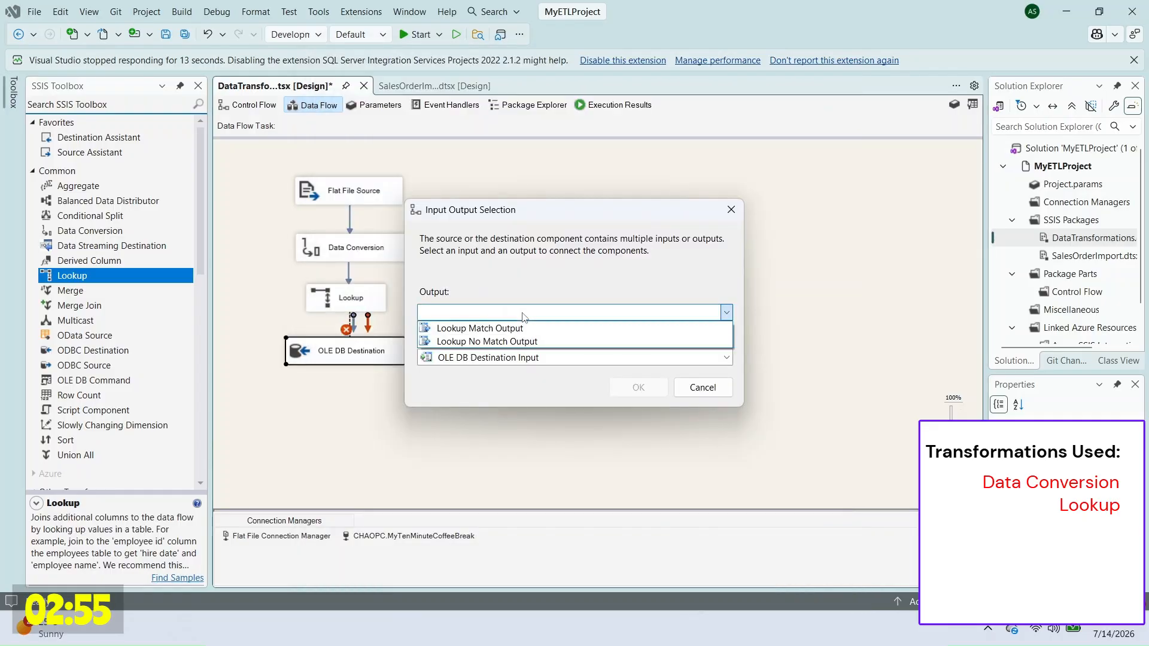
click(561, 330)
key(Return)
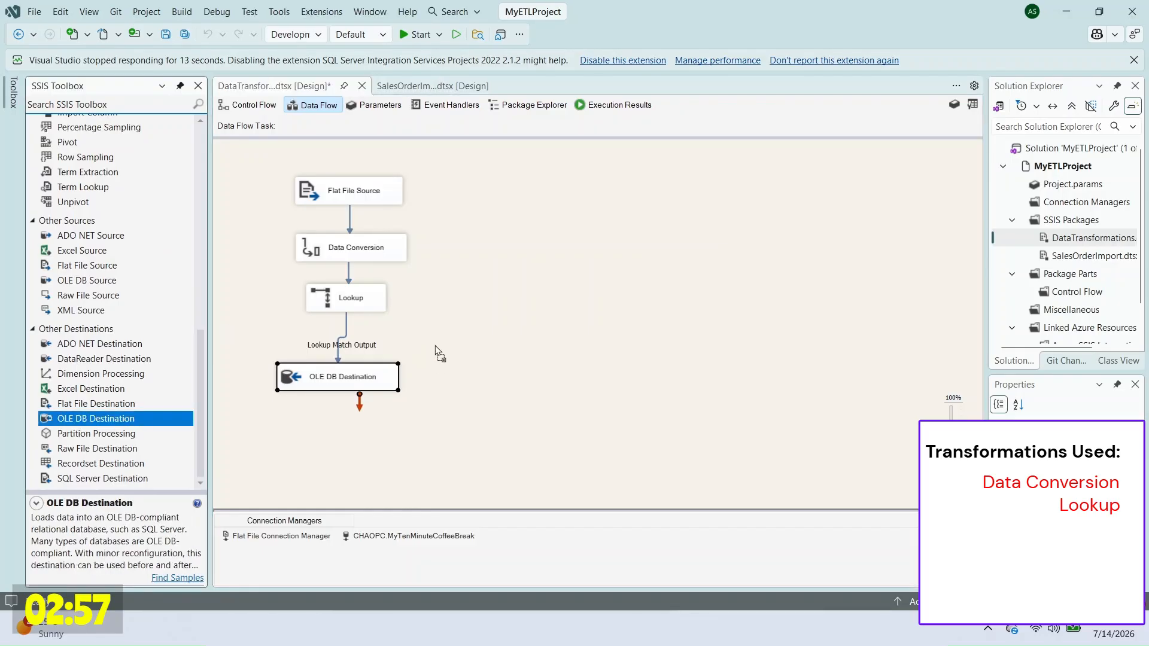
Step: Add a second OLE DB Destination fed by the Lookup No Match Output
drag(447, 337, 446, 337)
click(351, 298)
drag(360, 320, 531, 346)
right_click(531, 346)
click(628, 367)
Step: Point the new destination at tblRegion, mapping ConvertedRegion to Description
click(726, 307)
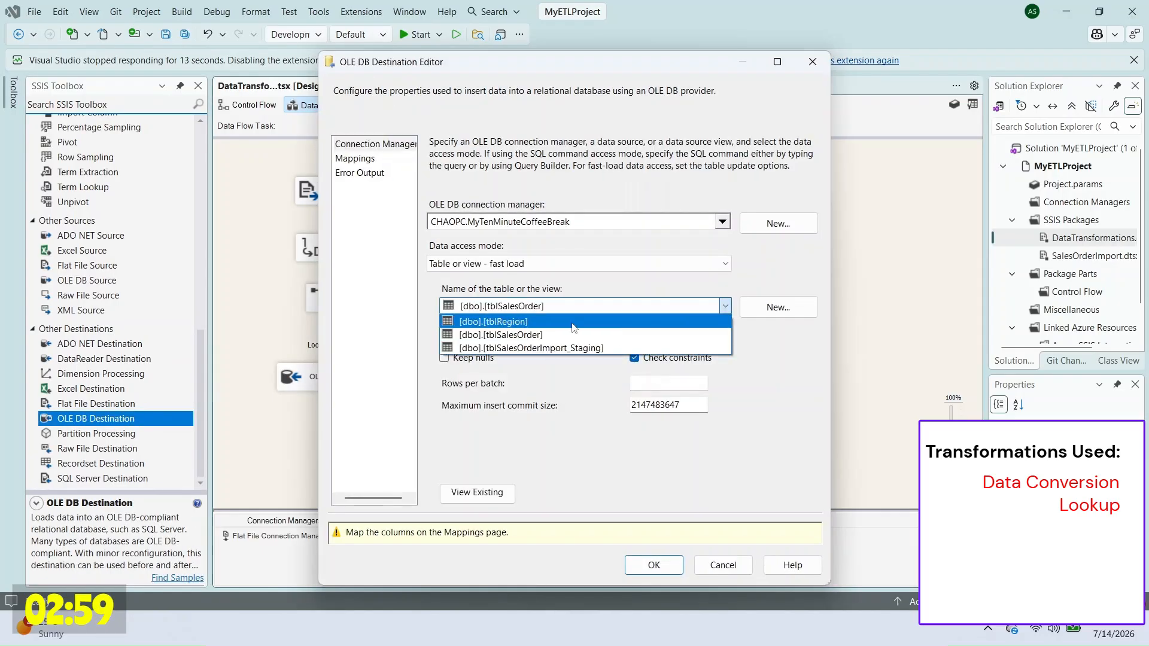
click(572, 324)
click(371, 160)
click(479, 361)
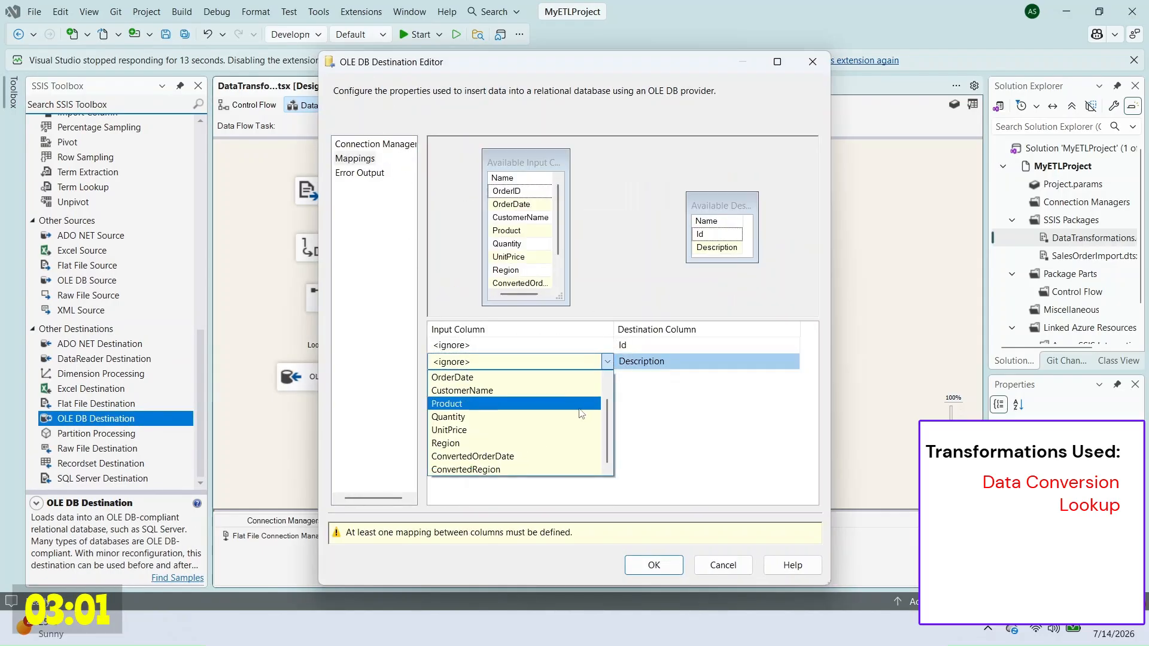
click(455, 471)
click(653, 565)
click(339, 377)
click(610, 431)
Step: Truncate tblSalesOrder and query both tables in SSMS
key(alt+Tab)
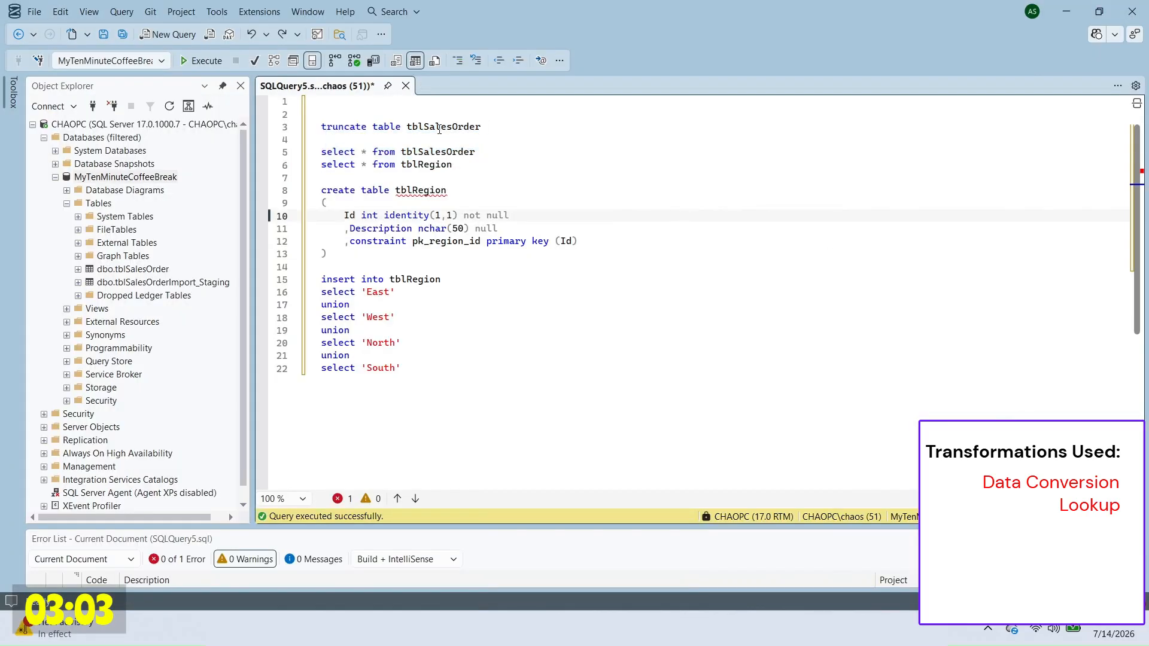
drag(448, 103, 504, 167)
key(F5)
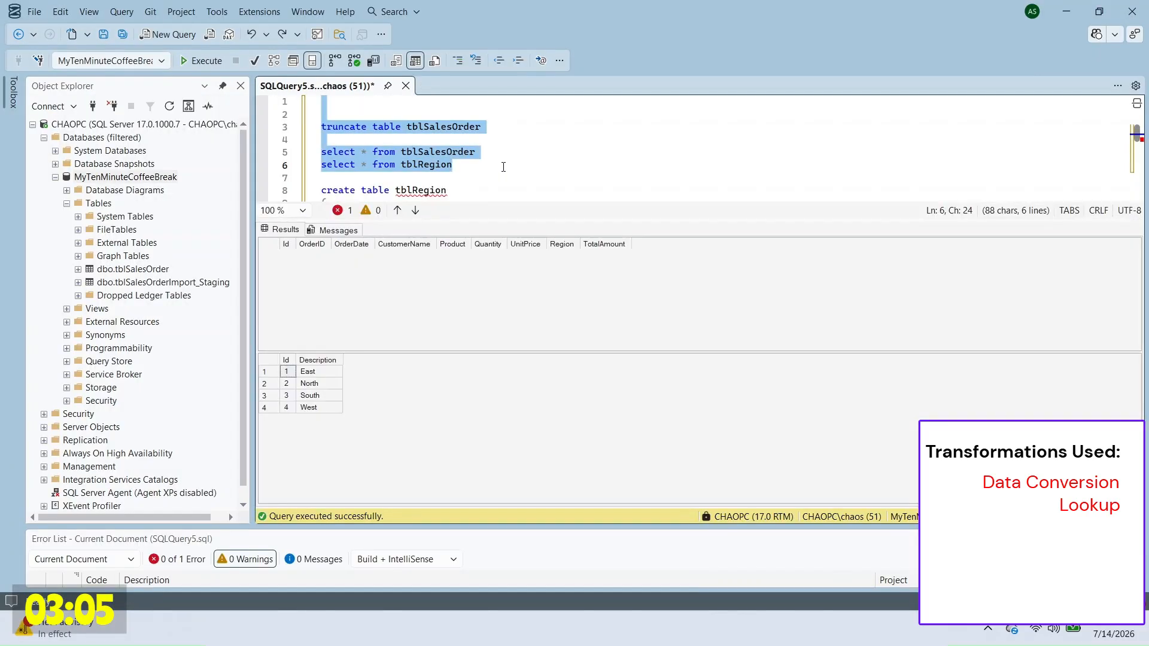
key(alt+Tab)
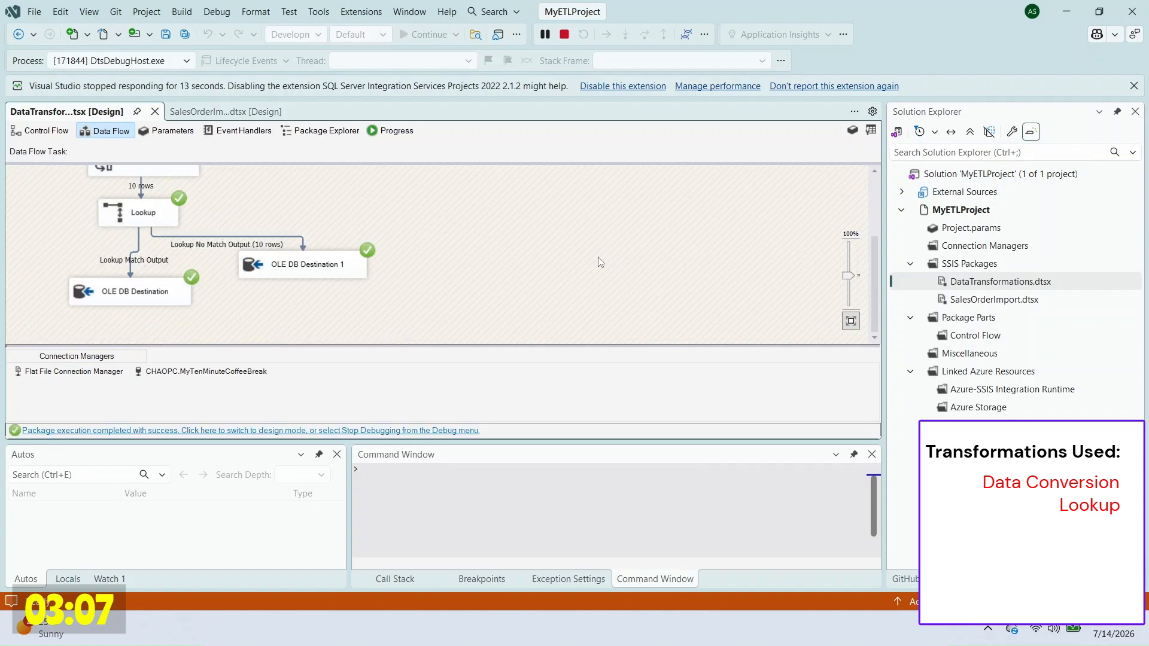
Step: After the package run, rerun the queries and inspect tblRegion's repeated East, North, South, West rows
key(alt+Tab)
key(F5)
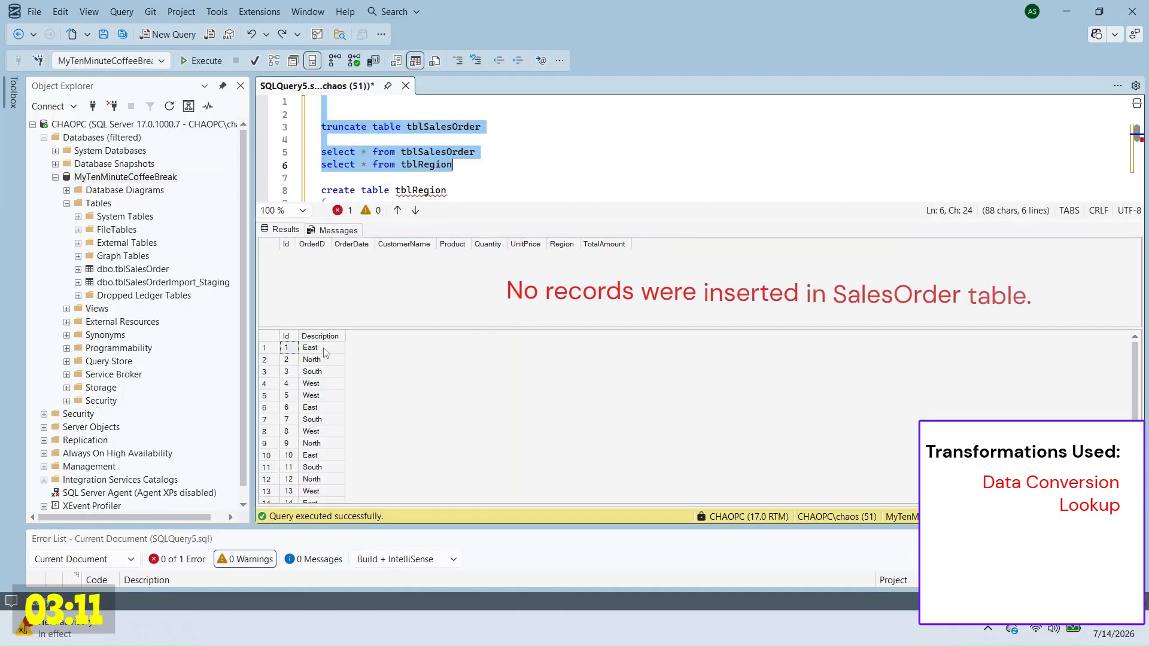
drag(310, 347, 315, 513)
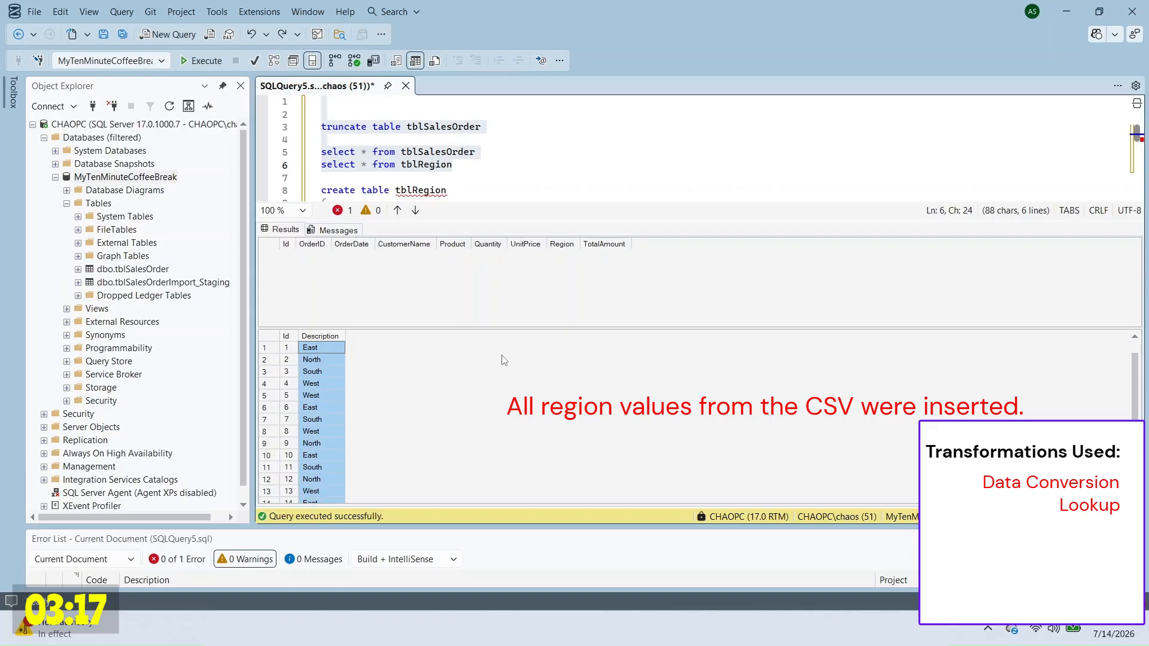
scroll(500, 354, up, 1)
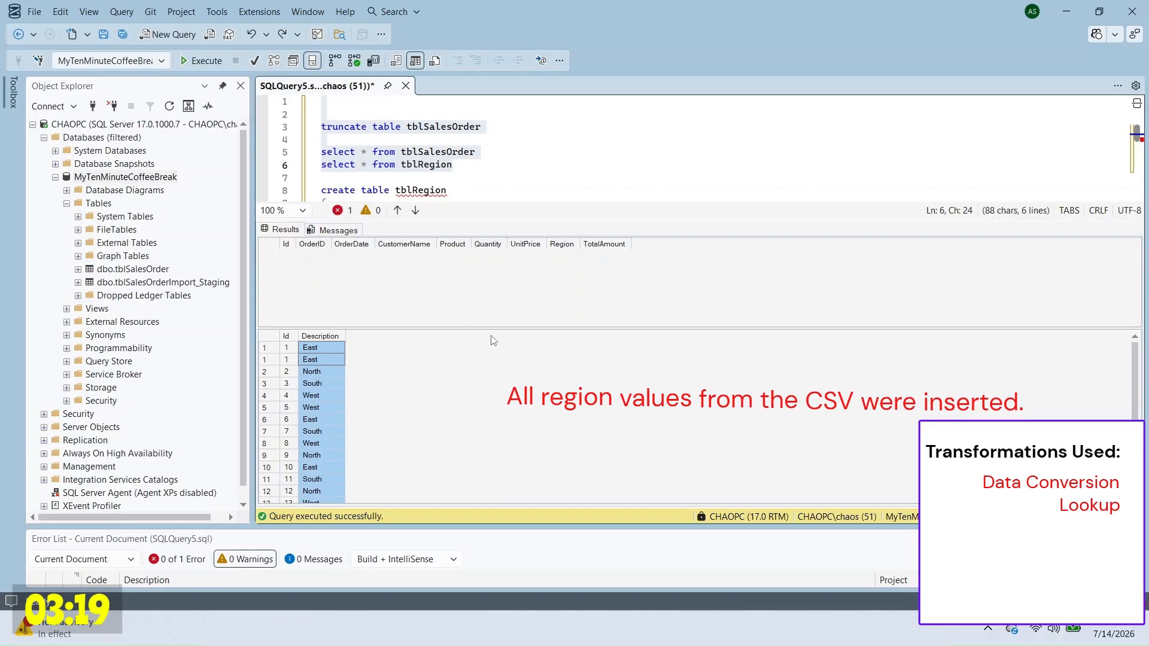
click(515, 175)
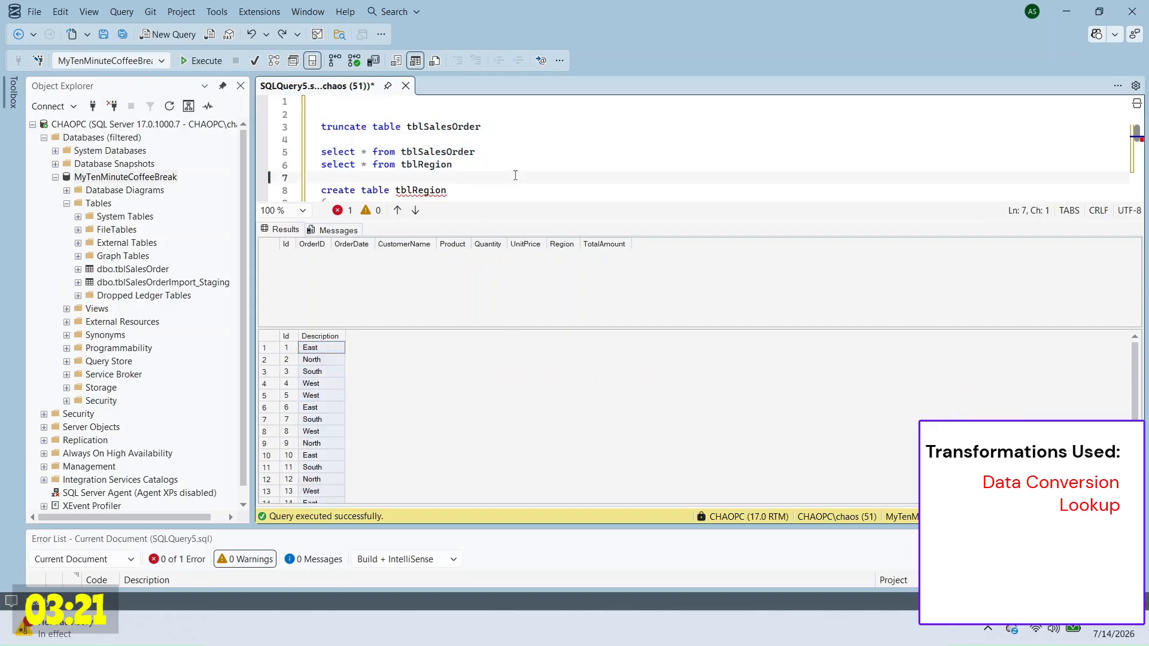
click(556, 140)
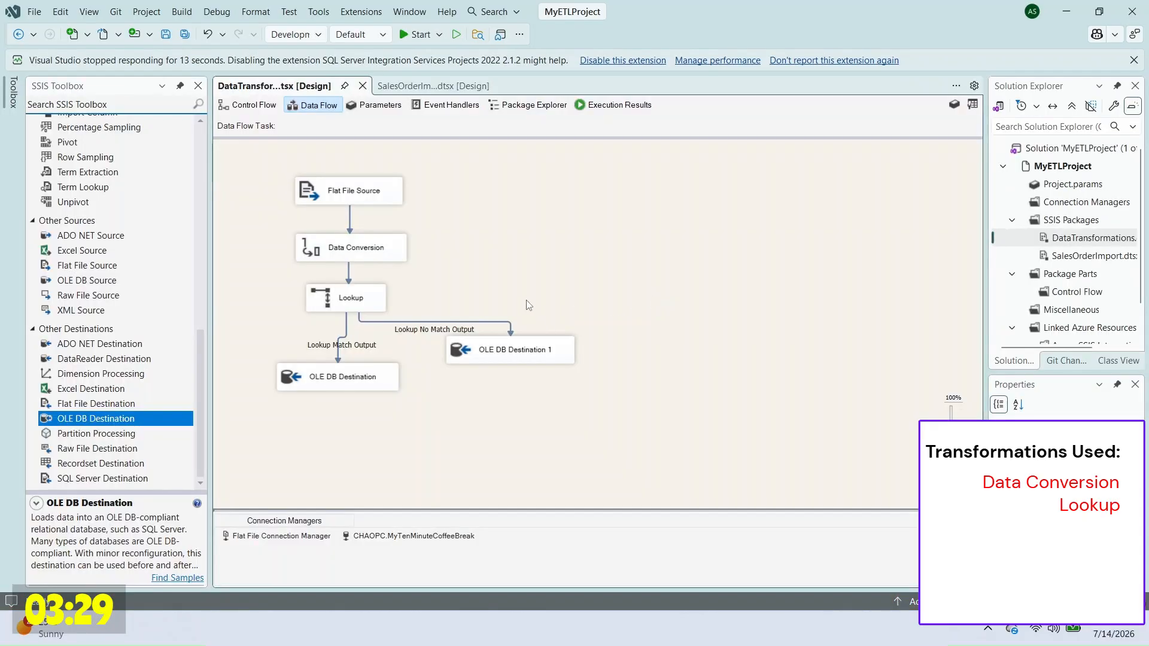
click(390, 260)
right_click(405, 259)
click(457, 270)
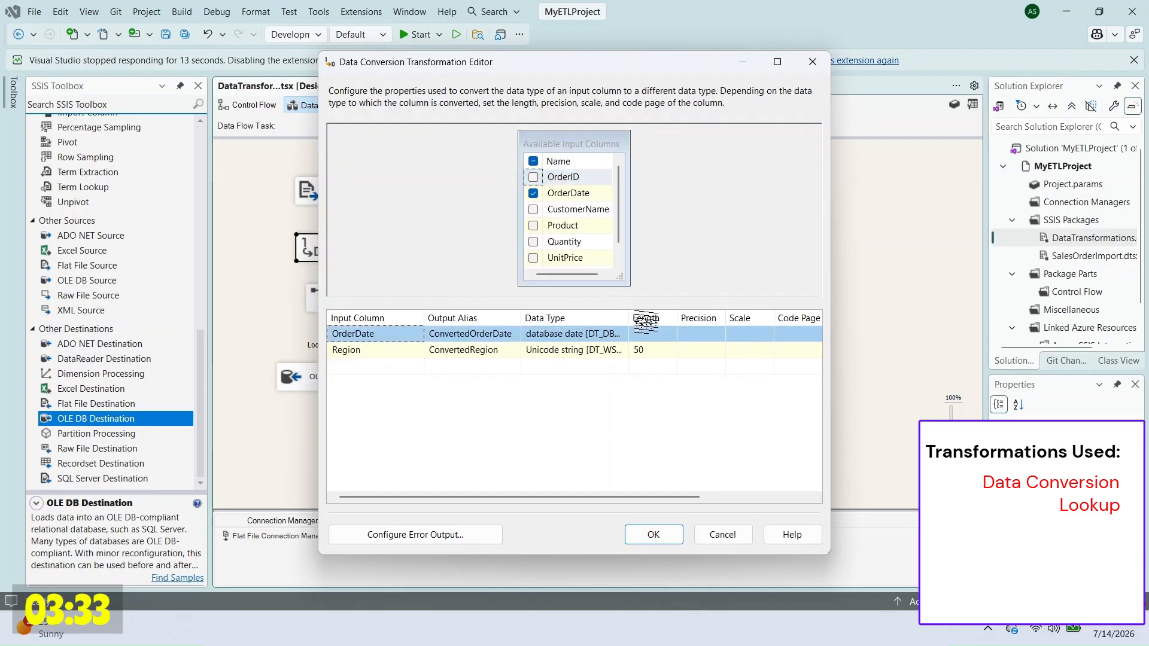
double_click(629, 318)
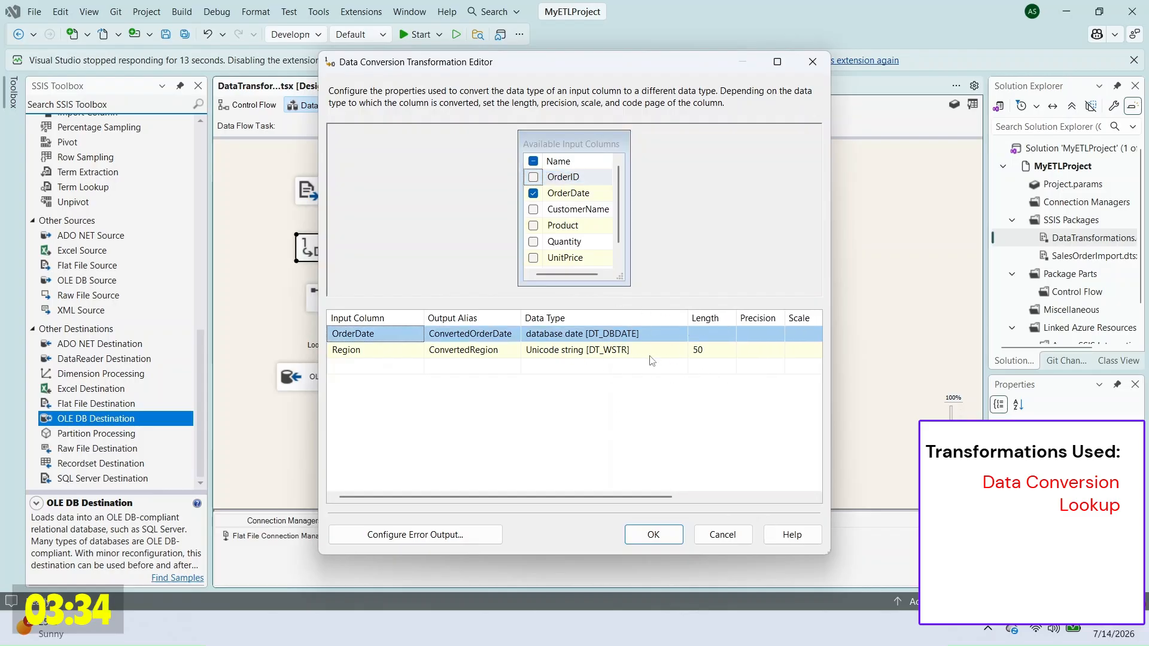
click(719, 533)
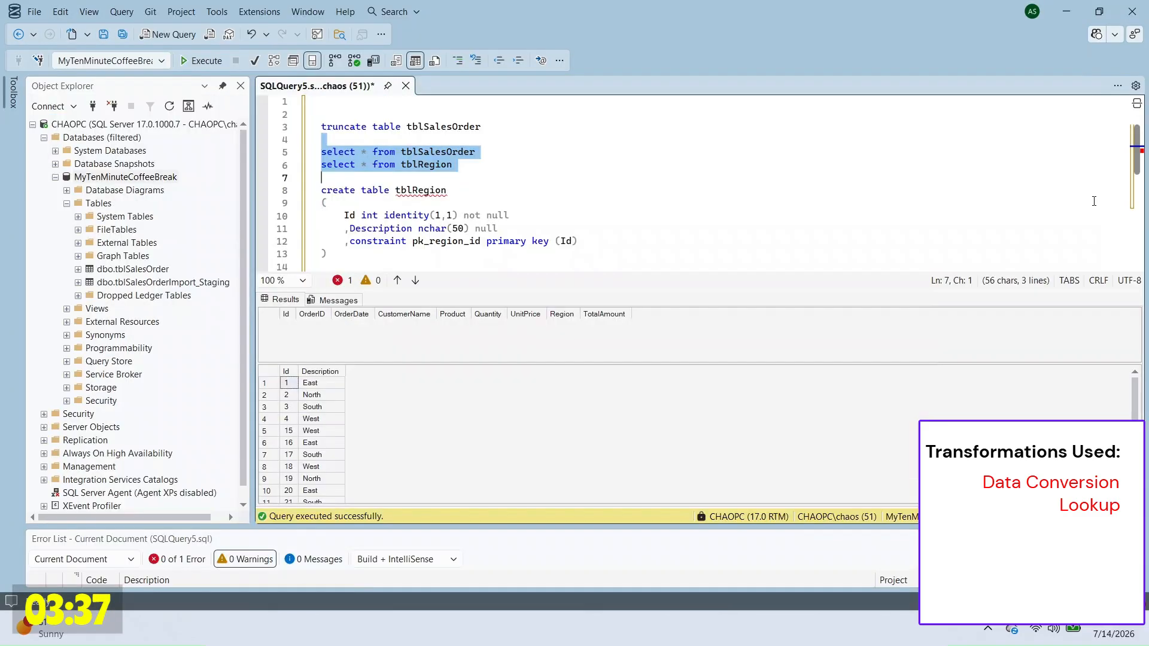
drag(417, 228, 468, 228)
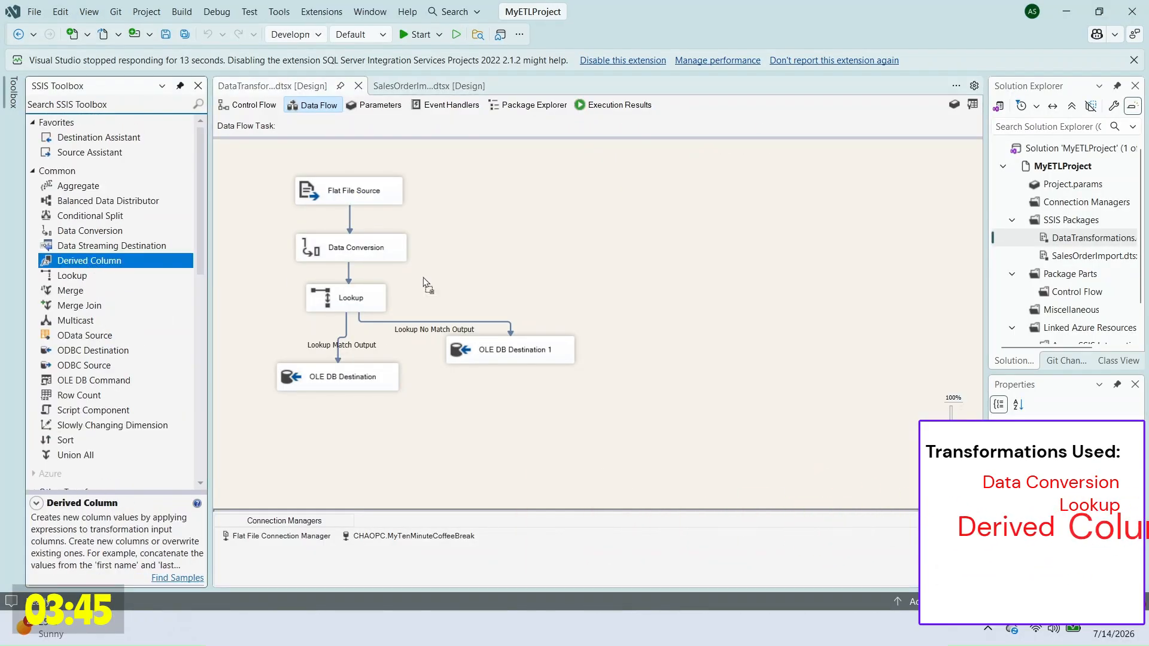
Step: Add a Derived Column below Data Conversion, moving Lookup and destinations down to make room
drag(423, 279, 430, 275)
drag(344, 380, 336, 448)
drag(509, 358, 489, 453)
drag(350, 301, 338, 396)
click(351, 296)
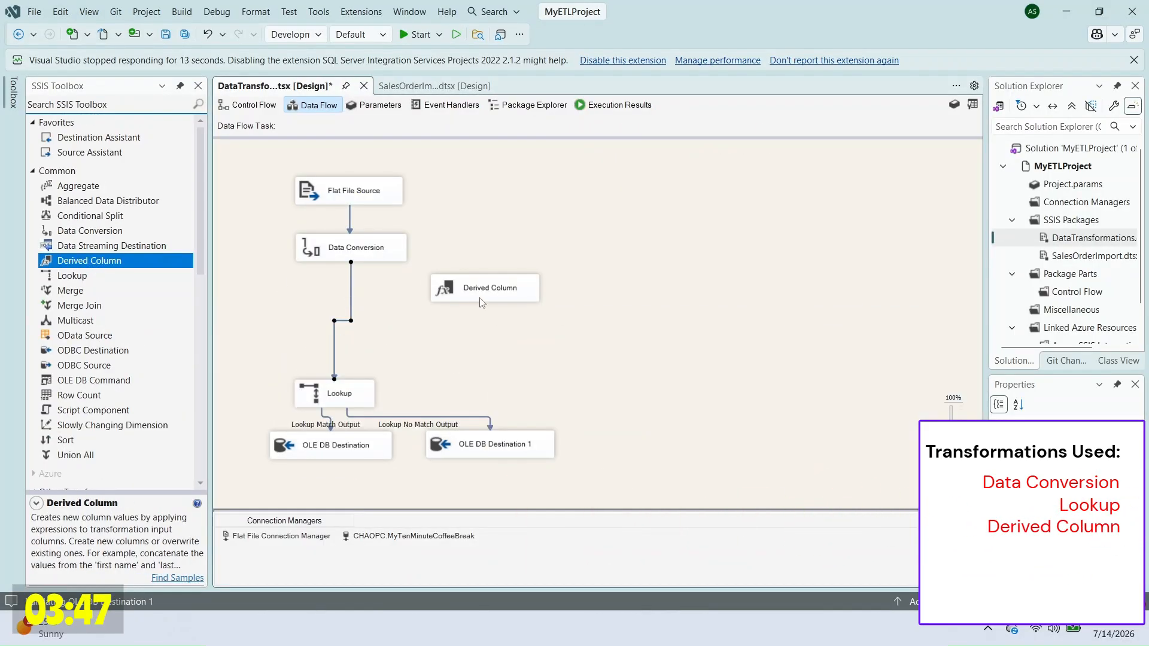
drag(482, 302, 376, 306)
Step: Define a derived column TrimmedRegion as Trim([ConvertedRegion])
double_click(377, 296)
click(83, 192)
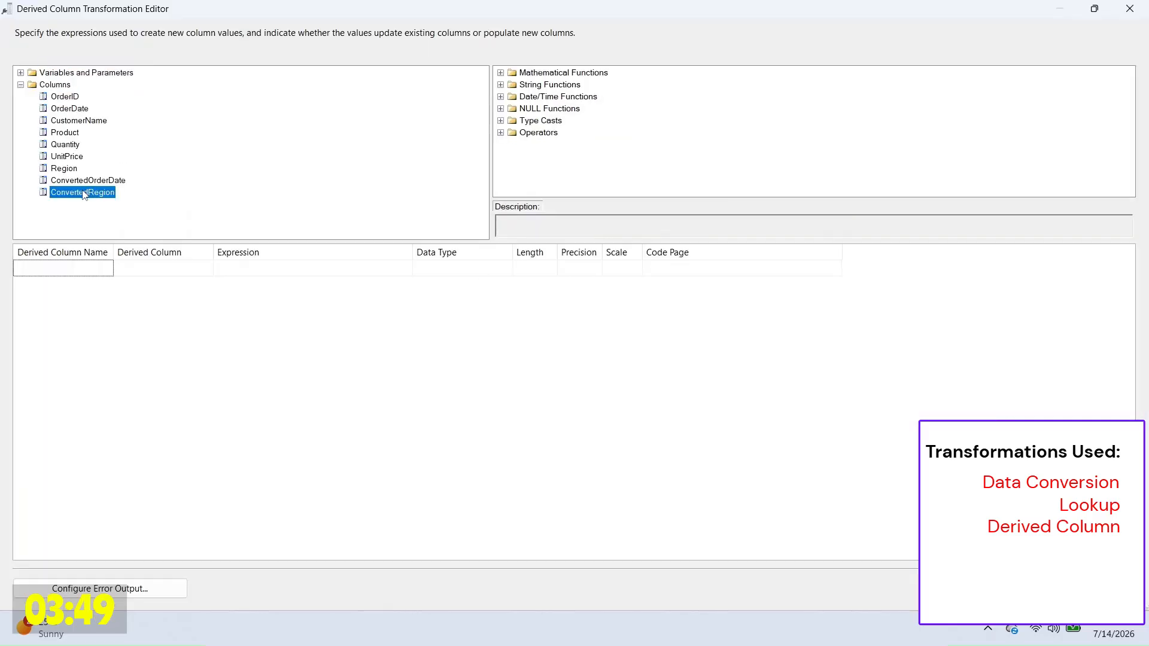
drag(84, 195, 264, 268)
click(219, 268)
text(Trim()
click(346, 269)
text())
click(138, 269)
drag(100, 271, 4, 261)
text(Trimmed)
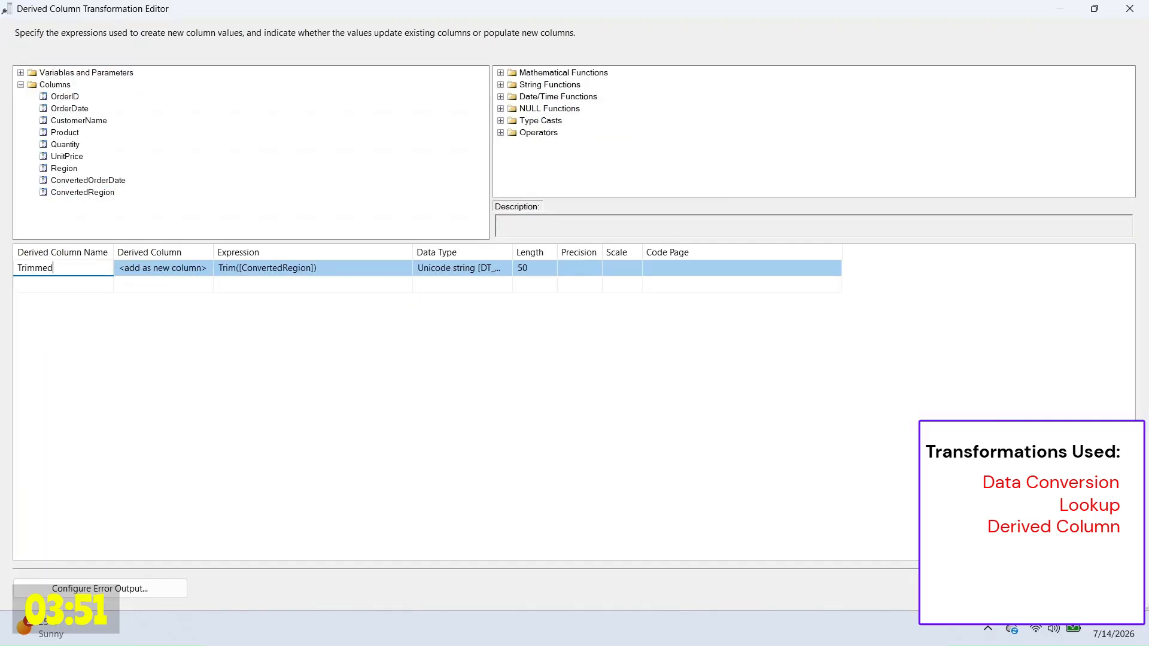
text(R)
click(698, 388)
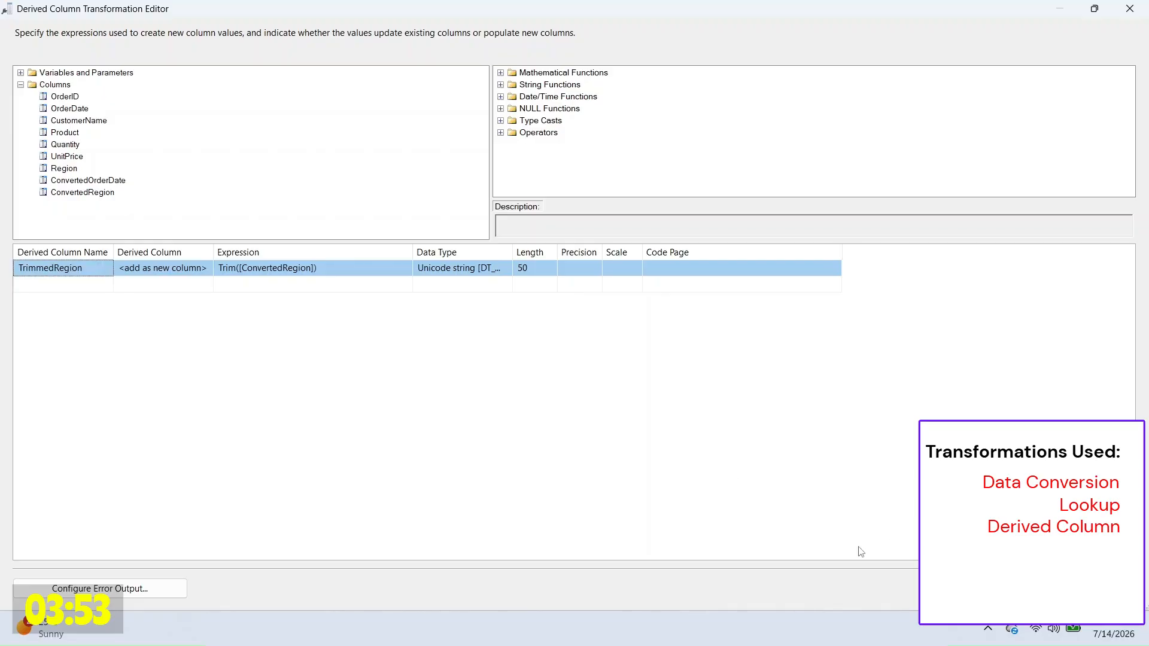
Step: Connect the Derived Column output to the Lookup and position the Lookup beneath it
click(951, 589)
drag(355, 322, 346, 392)
drag(346, 392, 361, 353)
click(475, 342)
click(377, 353)
Step: Set the Lookup's reference data to an SQL query returning trimmed tblRegion descriptions
double_click(378, 356)
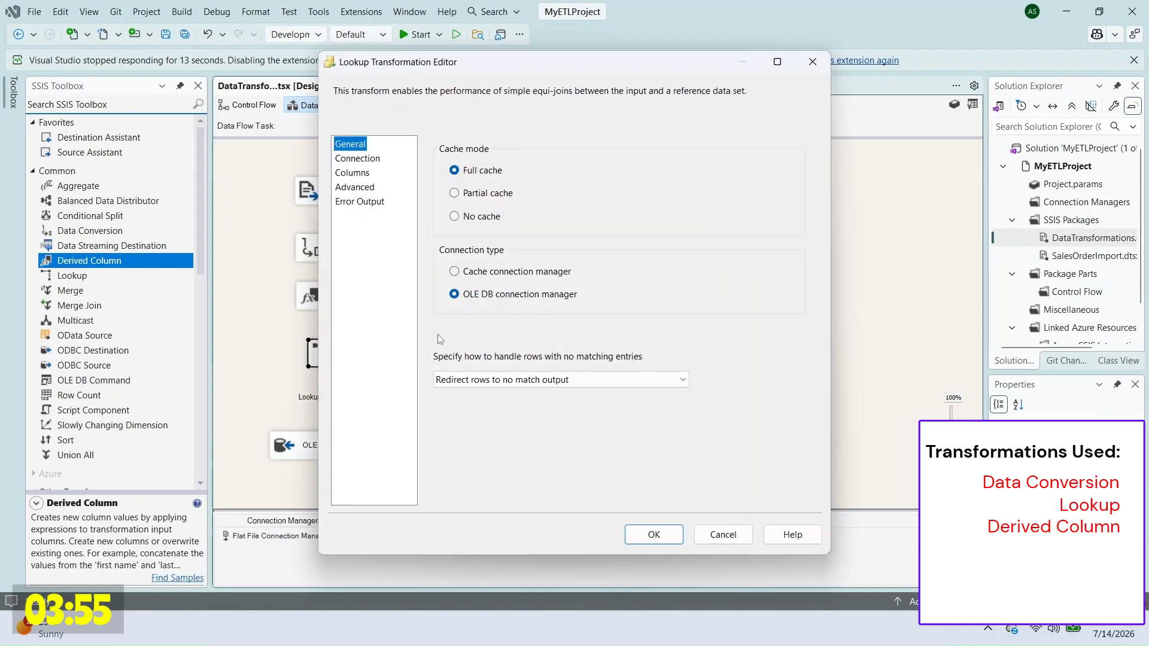
click(358, 158)
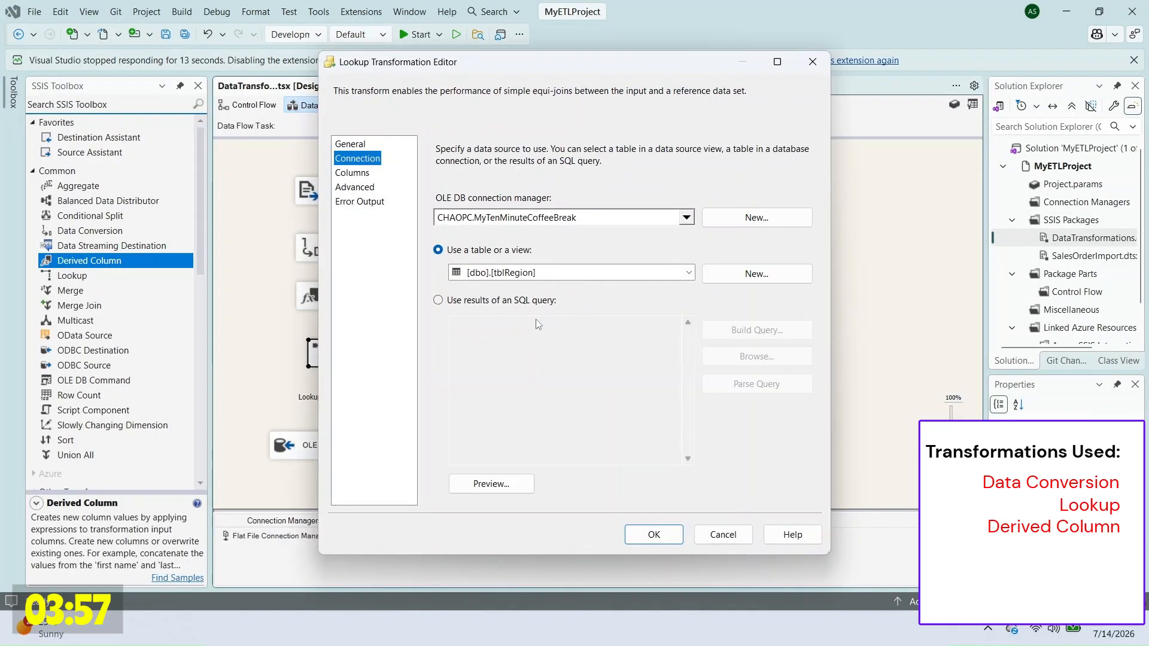
click(532, 302)
click(528, 338)
text(SELECT TRIM(Description) AS TrimmedDescription FROM tblRegion)
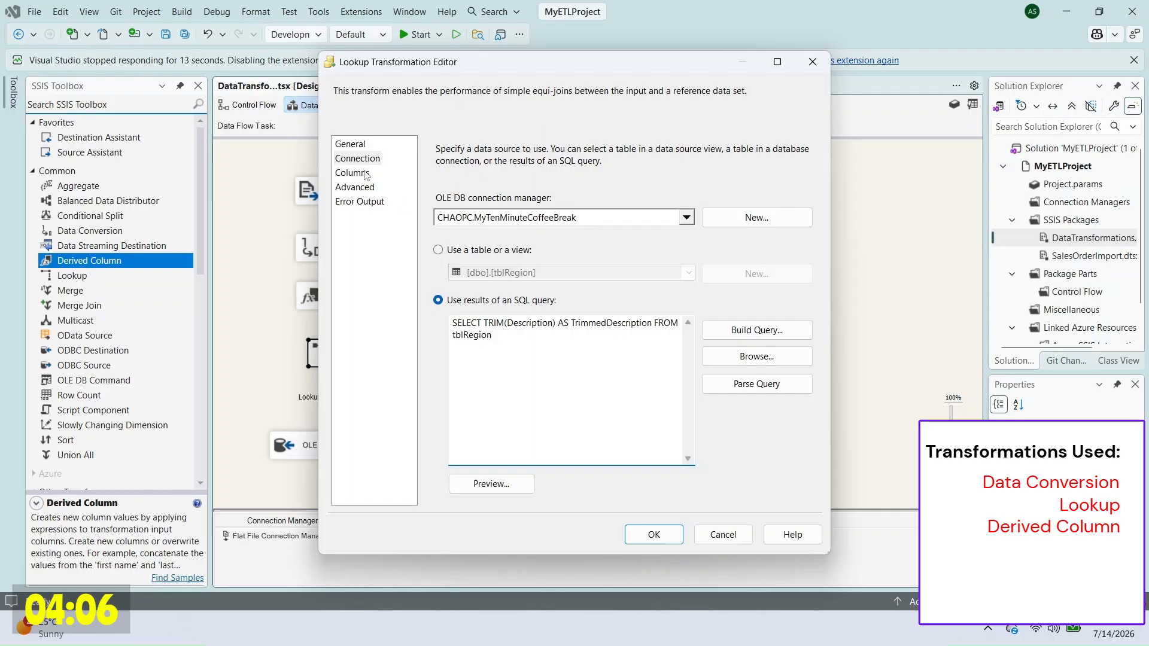
Step: Map TrimmedRegion to TrimmedDescription and close the Lookup editor
click(366, 175)
scroll(558, 297, down, 3)
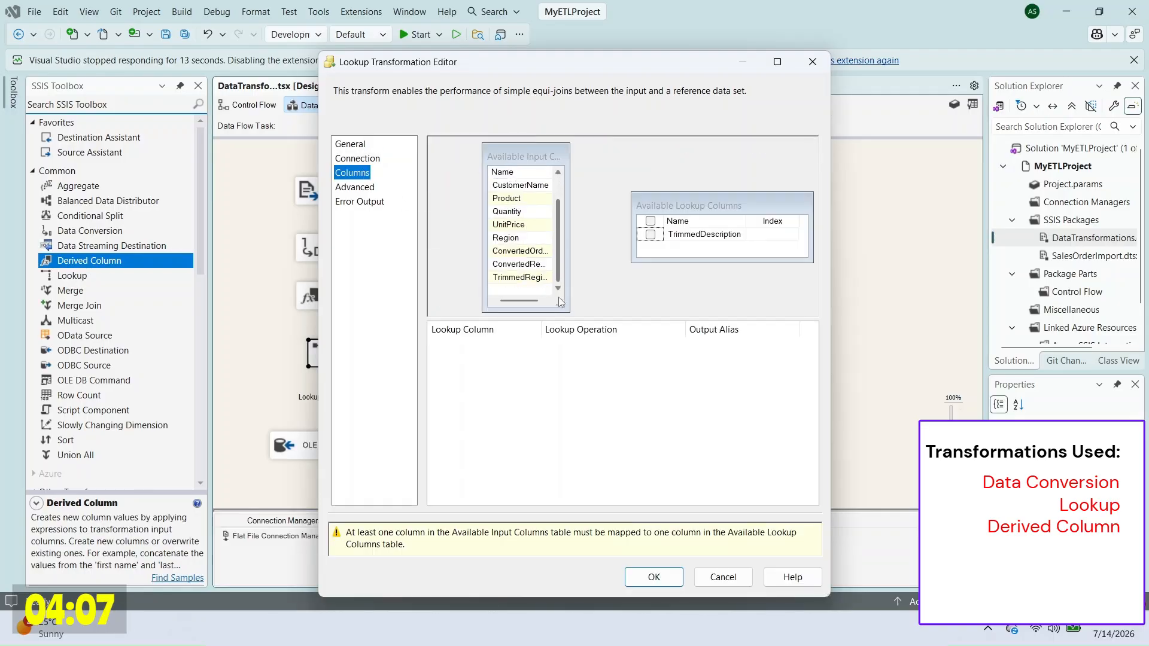
drag(569, 237, 606, 234)
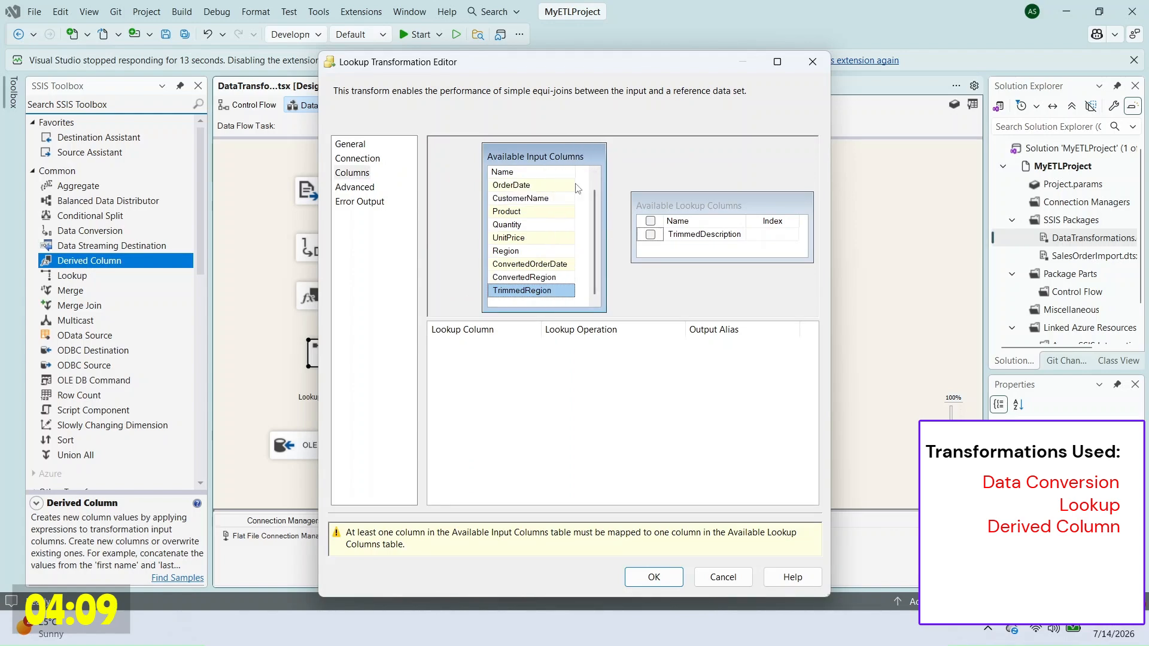
drag(554, 293, 705, 235)
key(Return)
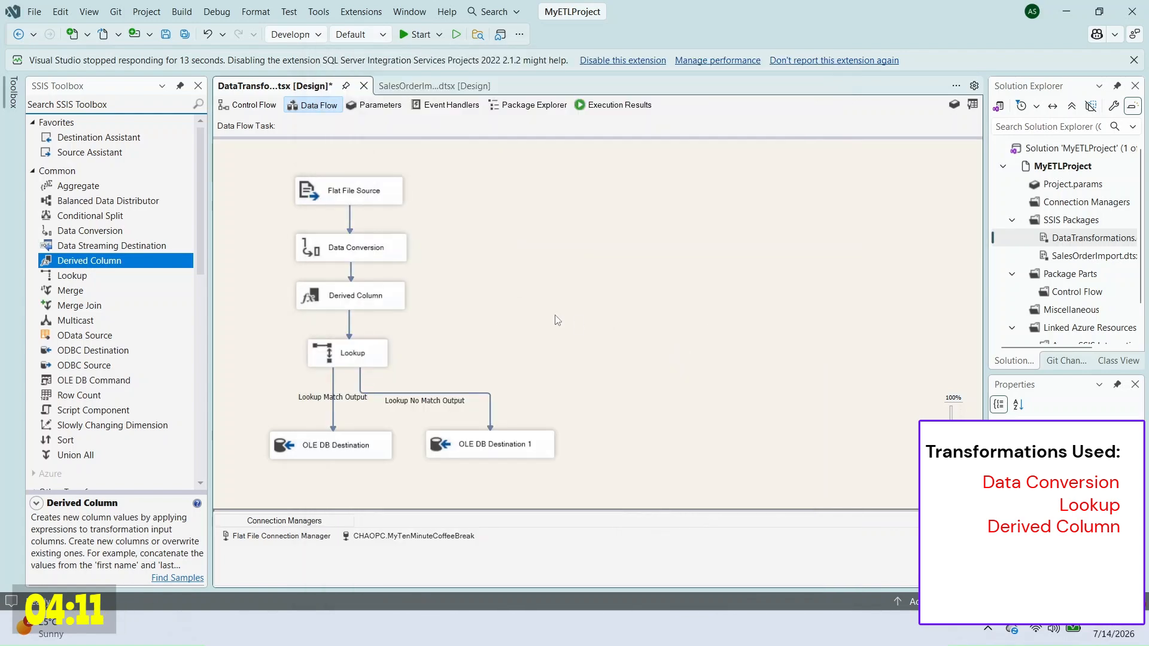
Step: Add 'delete from tblRegion where id>4' and run it with the truncate and selects
text(delete from tblRegion where id>4)
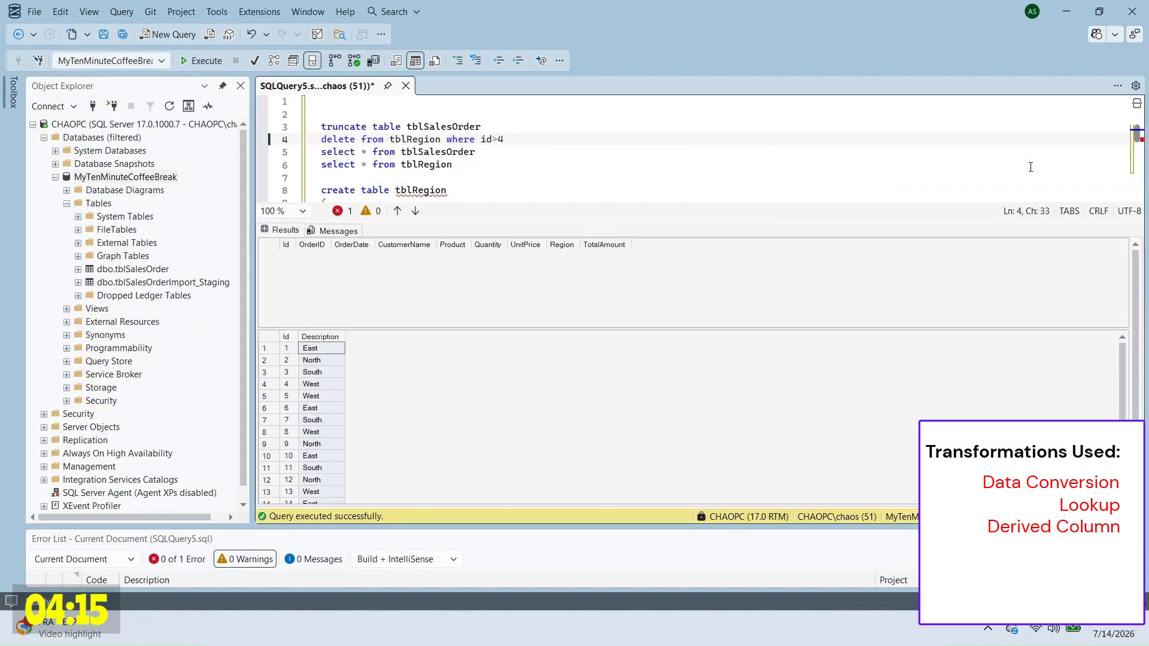
key(Return)
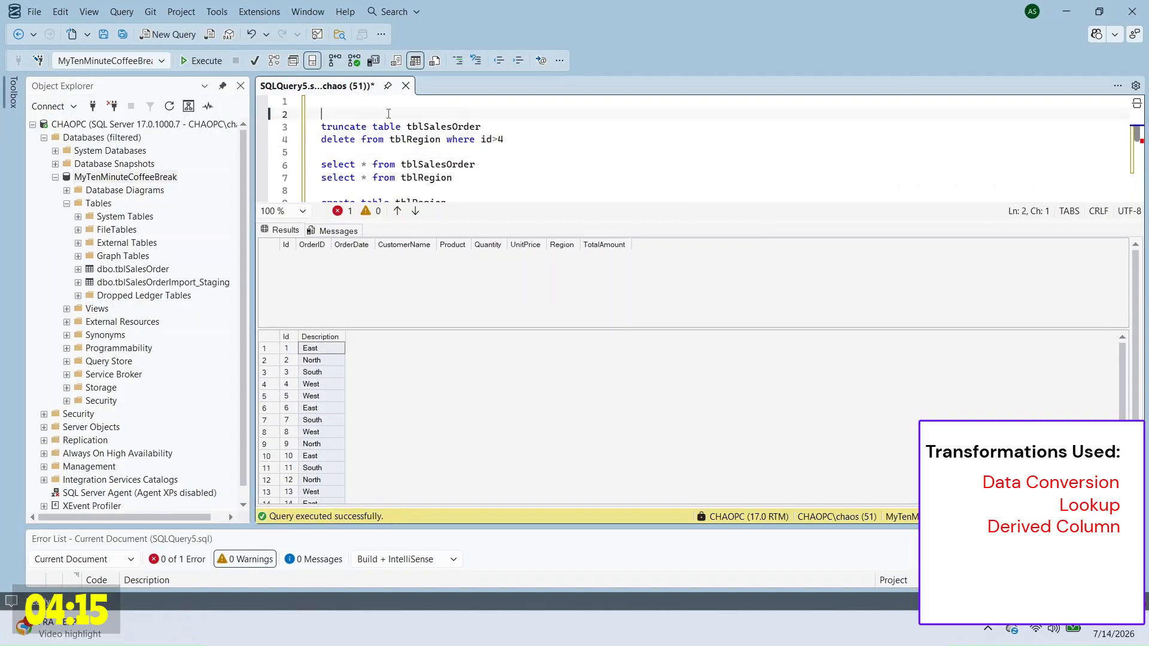
drag(322, 114, 455, 178)
key(F5)
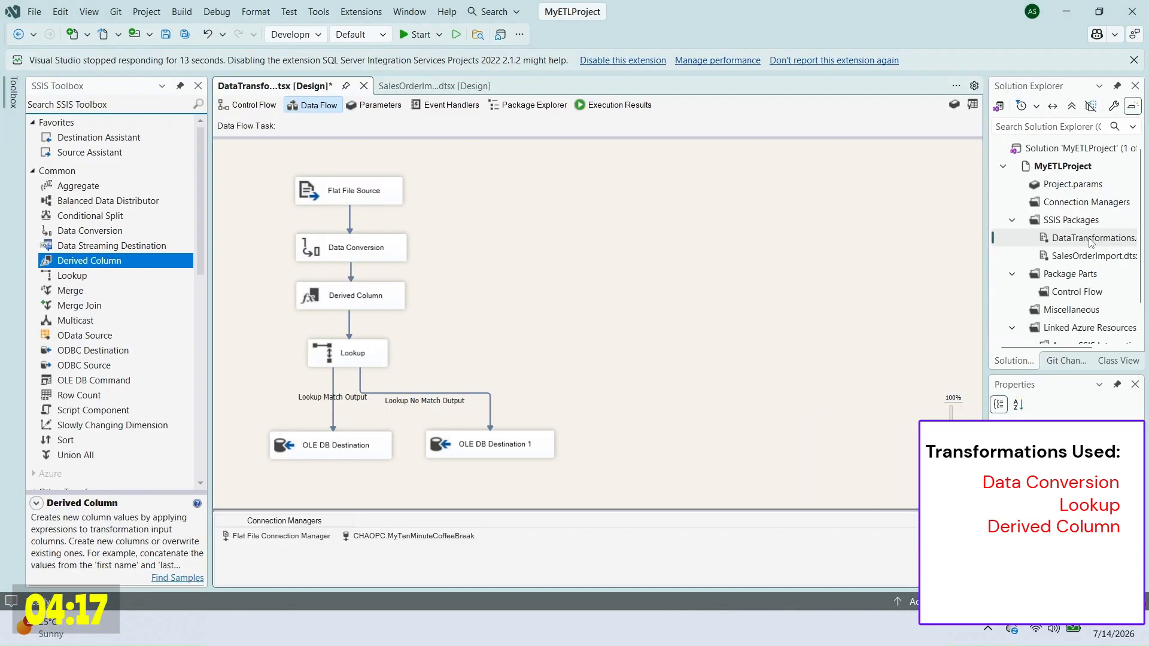
Step: Execute DataTransformations.dtsx and rerun the SELECTs, showing ten loaded orders
right_click(1091, 241)
click(962, 253)
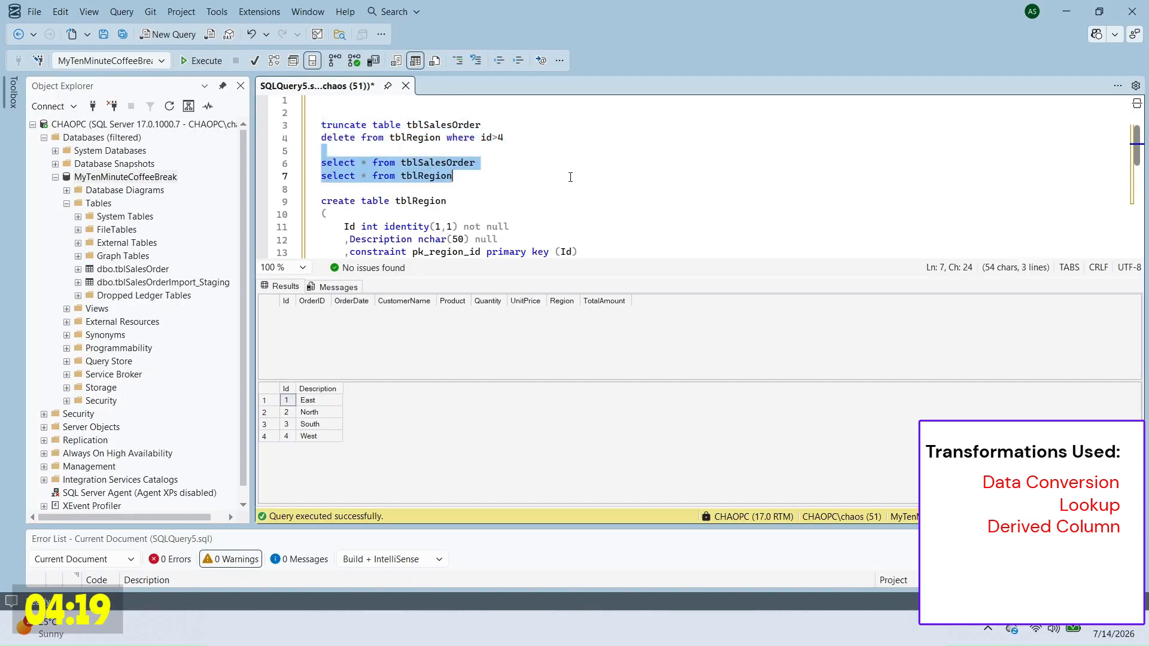
key(F5)
drag(311, 312, 551, 420)
Step: Copy orders 1006–1010 in SampleCSVData.csv and paste them at the end
drag(328, 464, 329, 496)
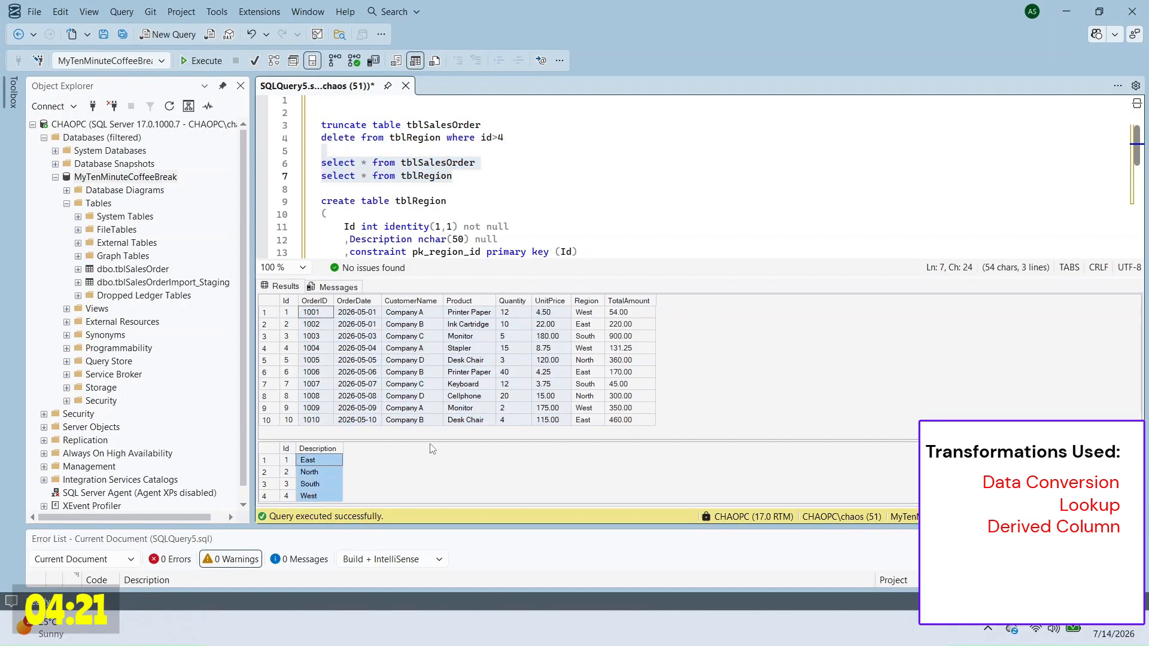
click(427, 408)
click(319, 462)
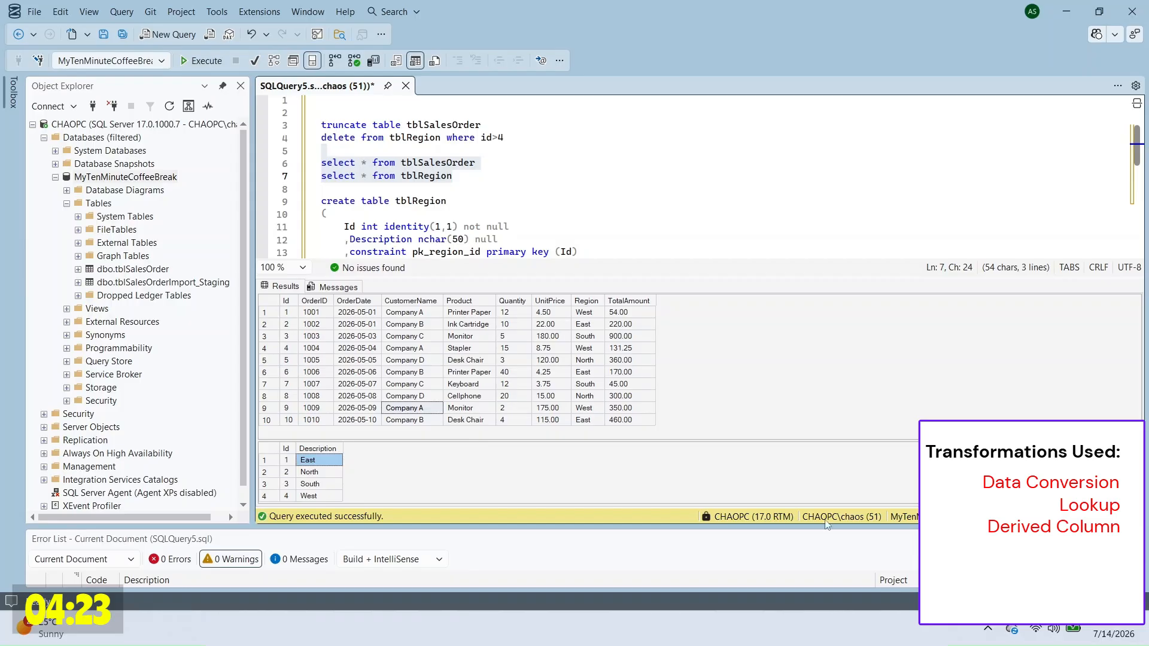
click(830, 627)
key(ctrl+c)
key(Return)
drag(567, 248, 917, 312)
key(ctrl+v)
Step: Change the pasted rows' regions to SouthEast, SouthEast, NorthEast, SouthWest and NorthEast
click(857, 312)
text(South)
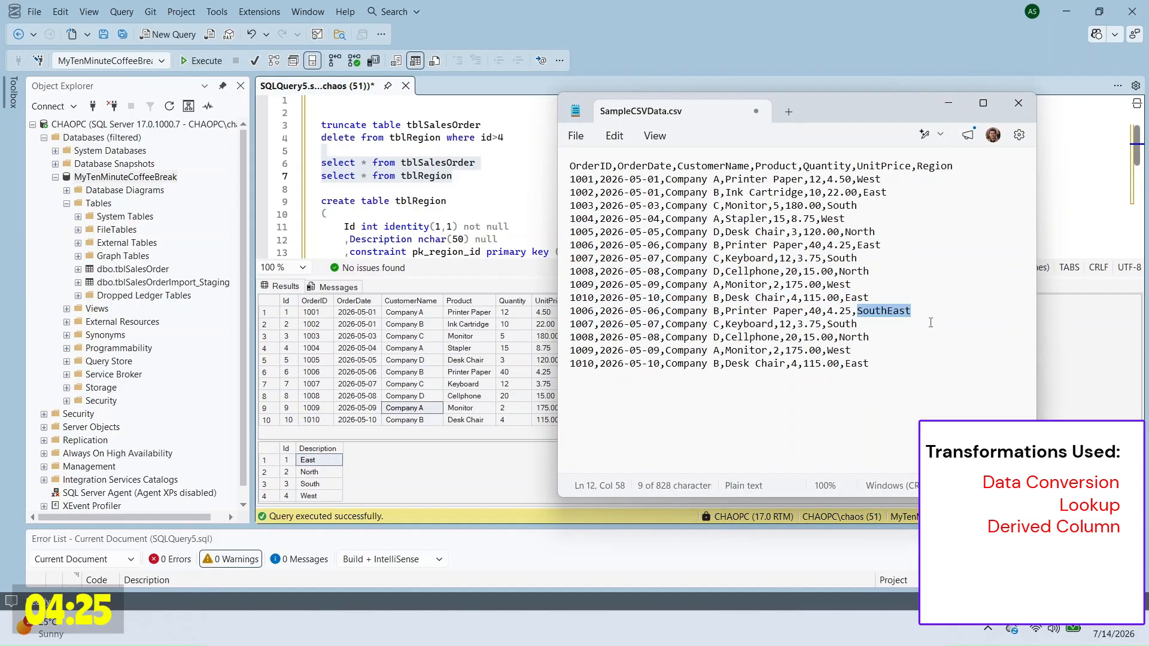
key(Down)
text(East)
key(Down)
text(East)
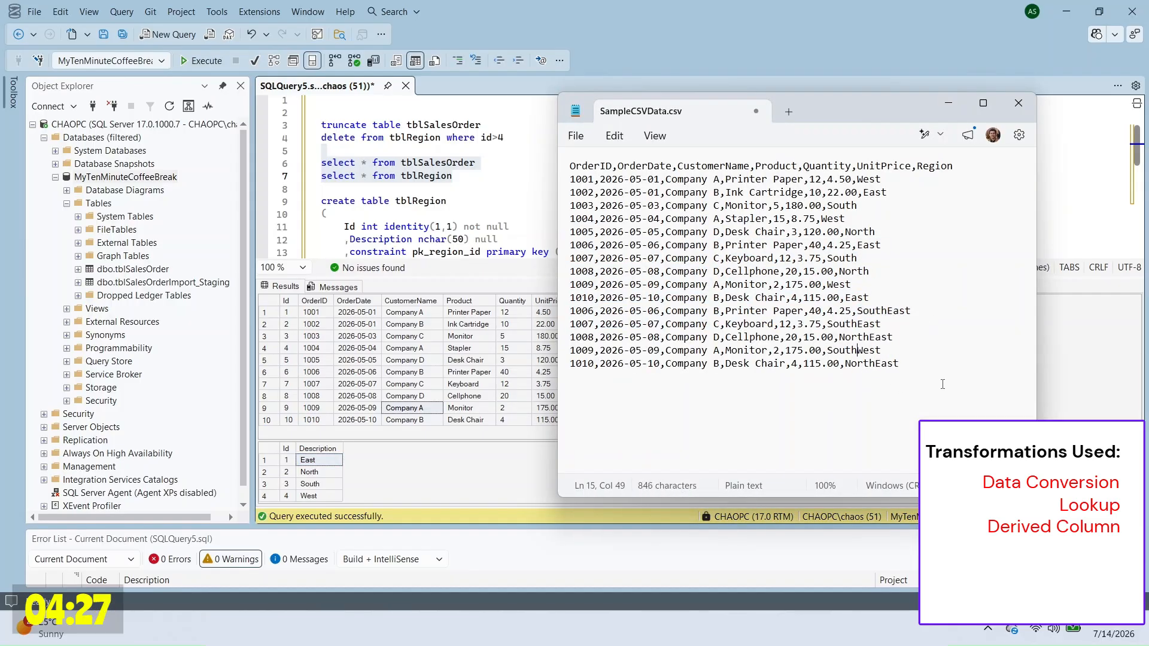
Step: Run the truncate, delete and select cleanup statements in SSMS
click(948, 103)
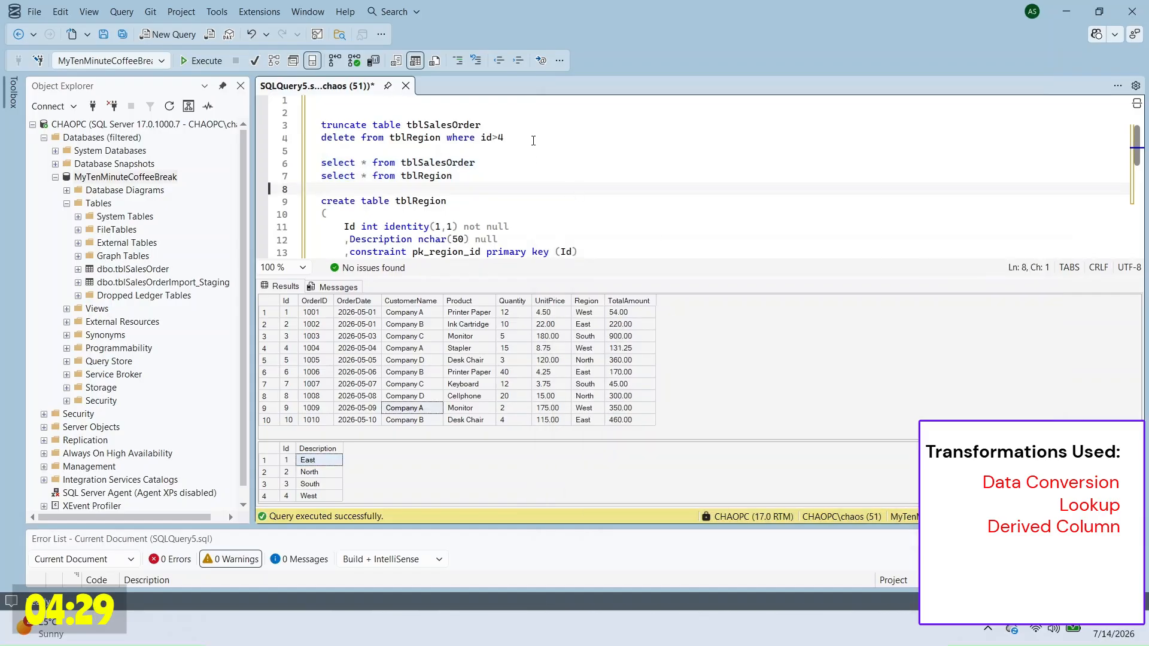
drag(525, 114, 479, 176)
key(F5)
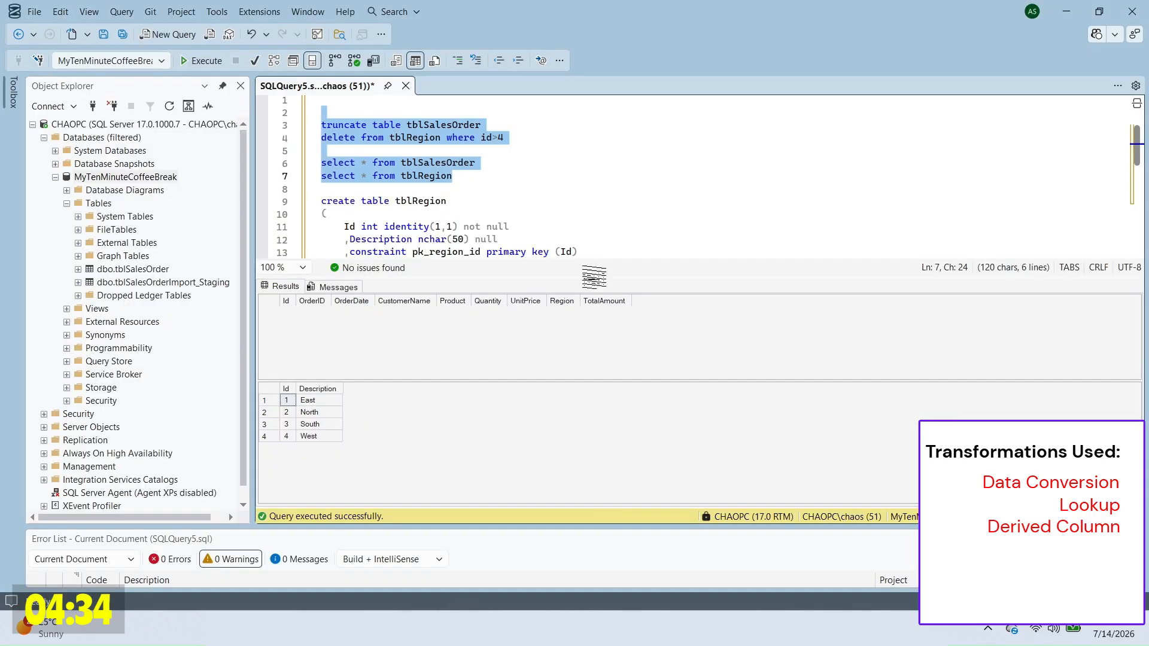
Step: Rerun the SELECTs and find the new SouthEast and NorthEast rows in tblRegion
key(F5)
drag(829, 279, 828, 237)
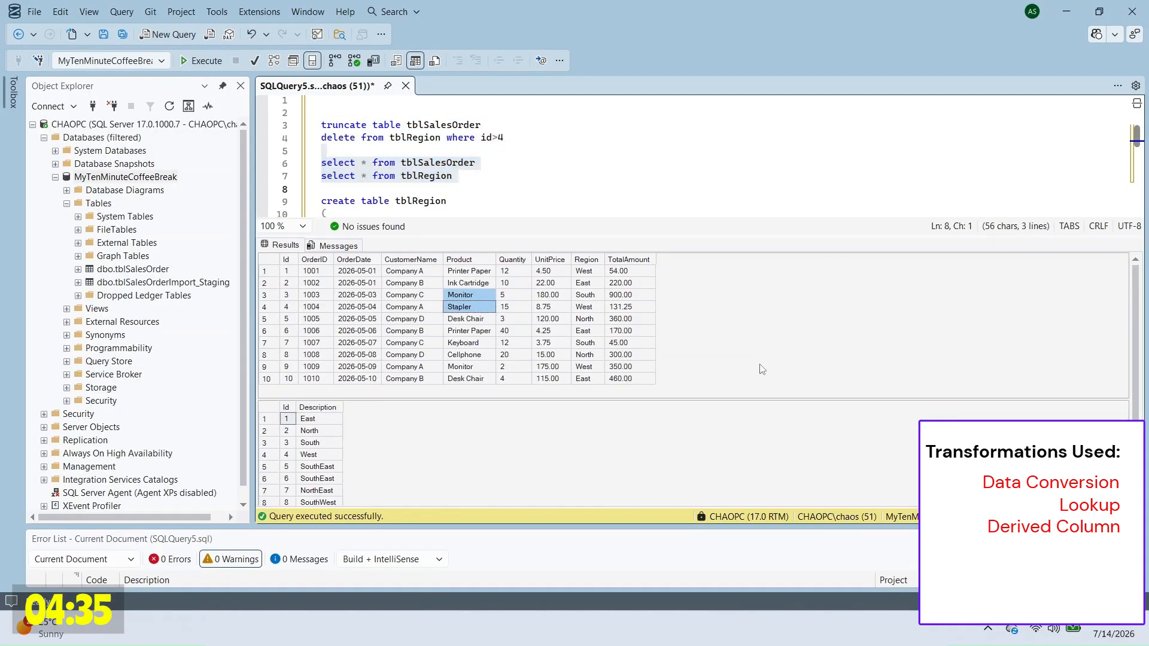
click(318, 410)
drag(329, 432, 335, 453)
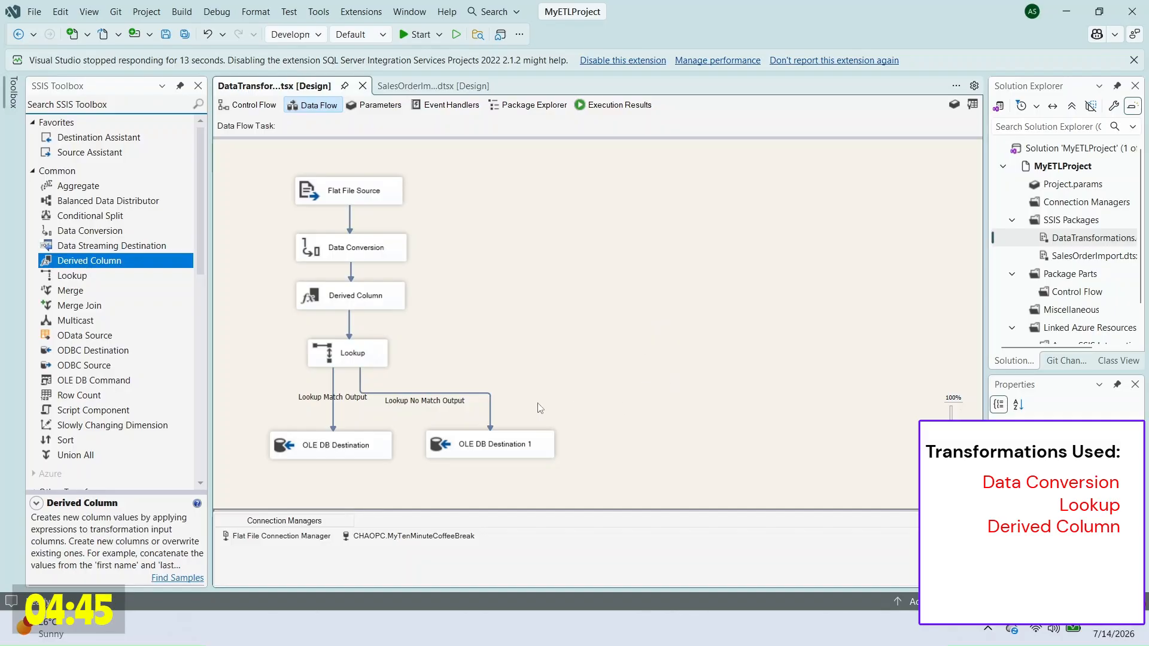
Step: Add an Aggregate that groups the no-match rows by TrimmedRegion
drag(78, 185, 470, 358)
double_click(470, 358)
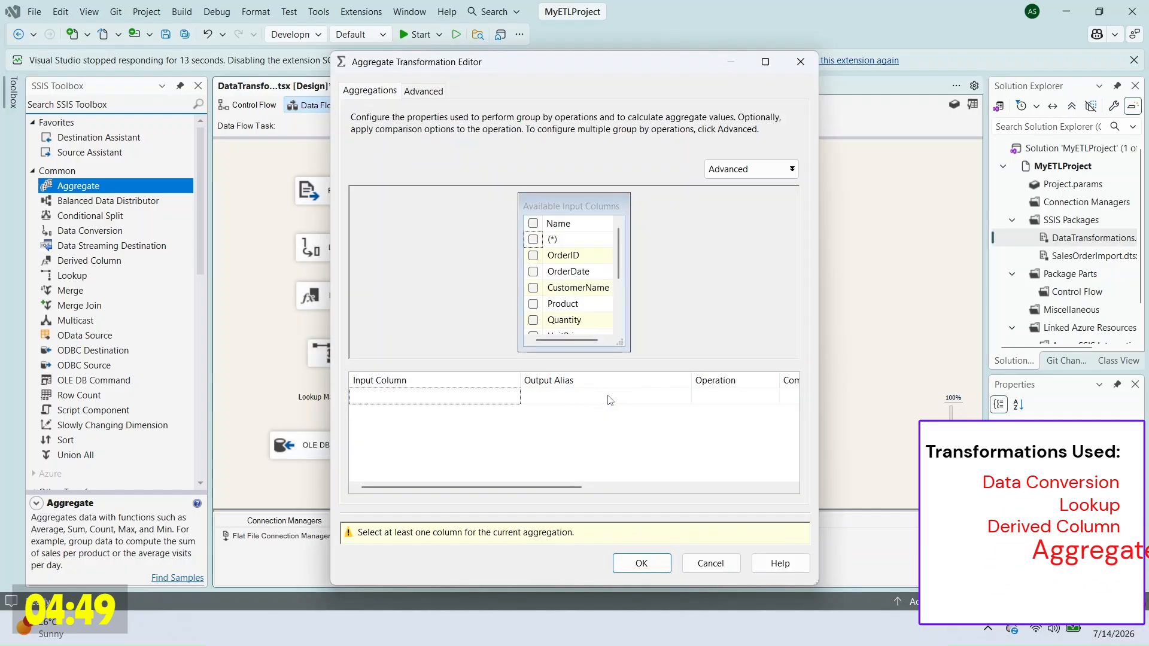
scroll(604, 305, down, 2)
click(533, 319)
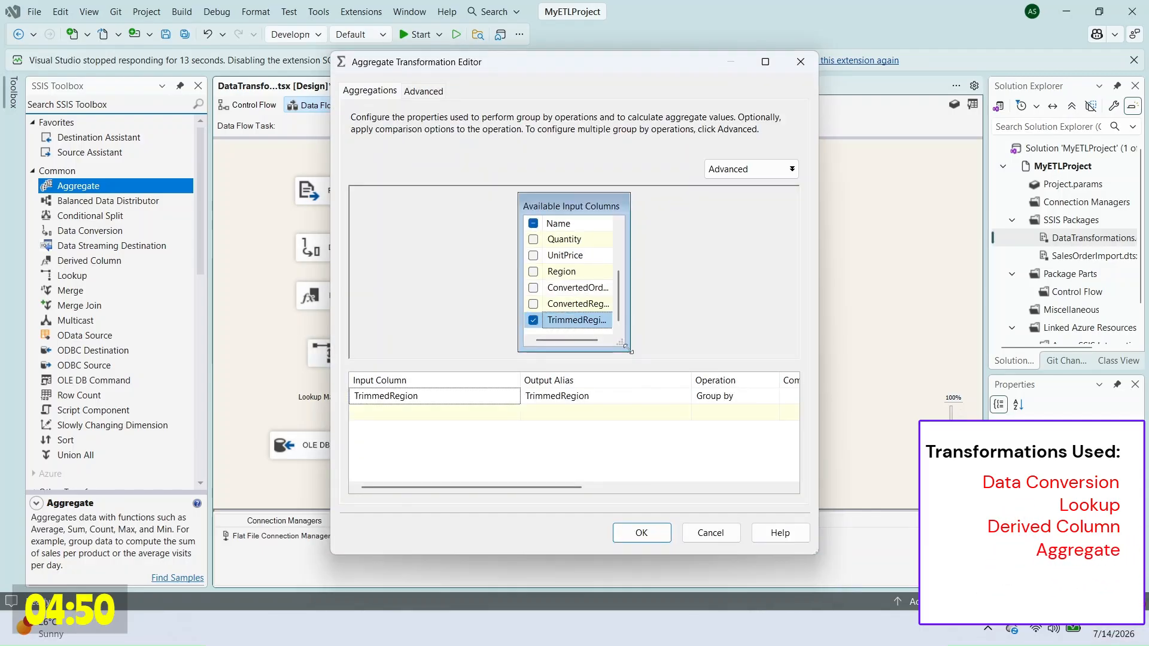
drag(628, 347, 712, 358)
drag(615, 224, 667, 224)
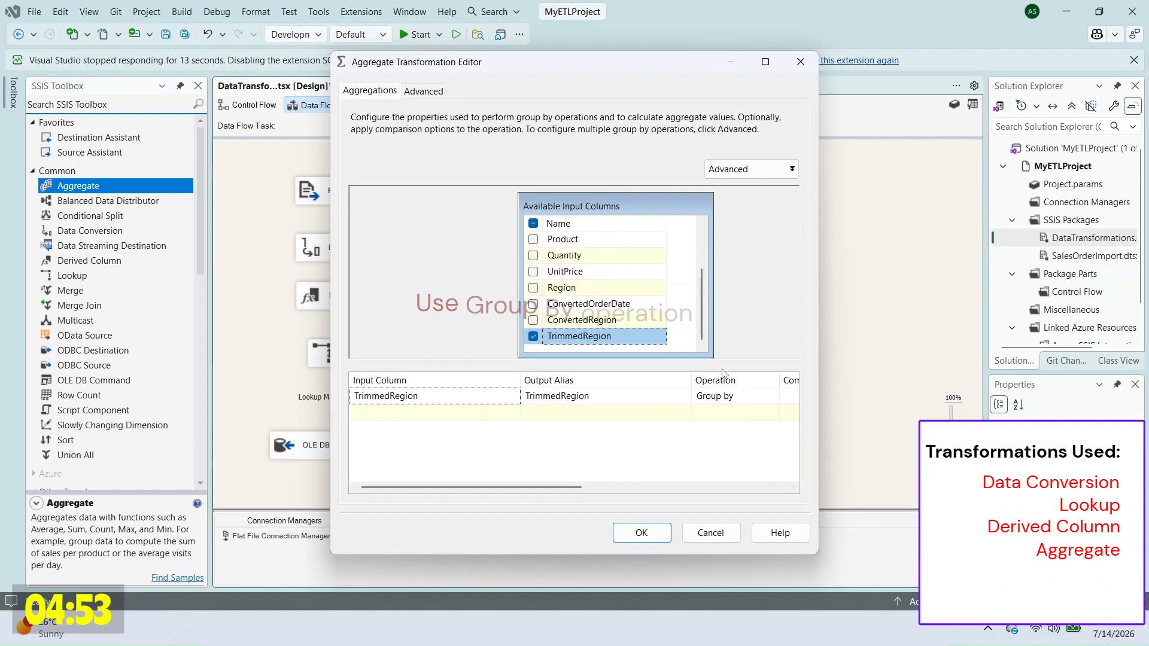
click(652, 538)
Step: Connect Aggregate to OLE DB Destination 1 and map Description to TrimmedRegion
drag(479, 392, 494, 441)
right_click(521, 445)
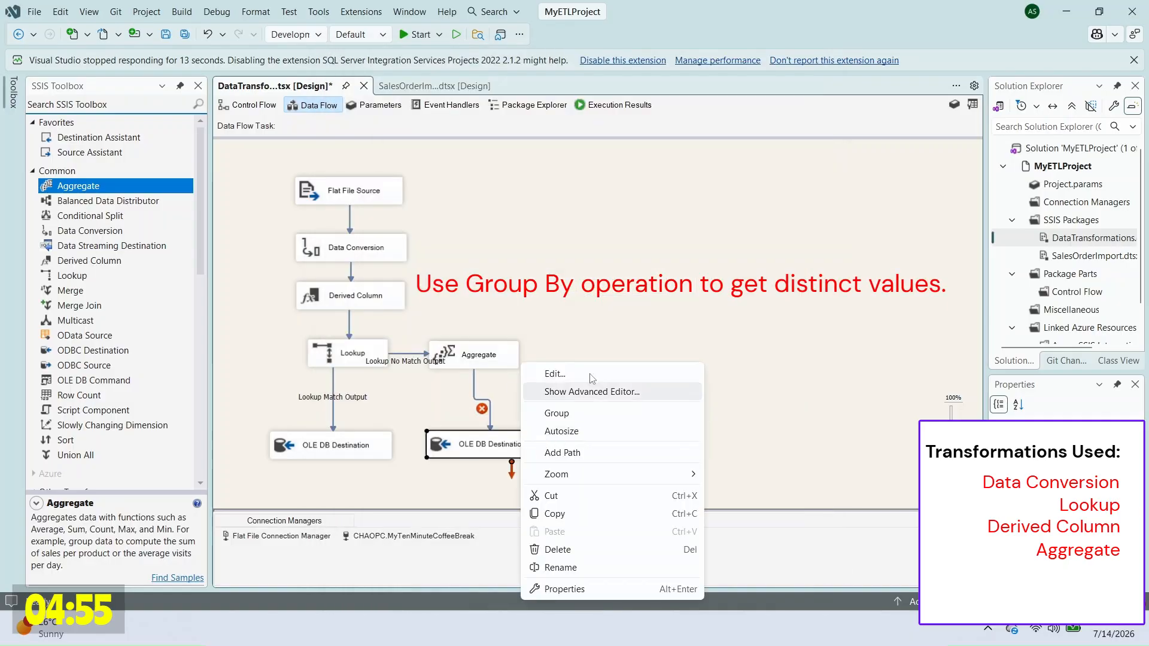
click(588, 376)
click(369, 160)
click(579, 361)
click(582, 362)
click(582, 392)
click(654, 534)
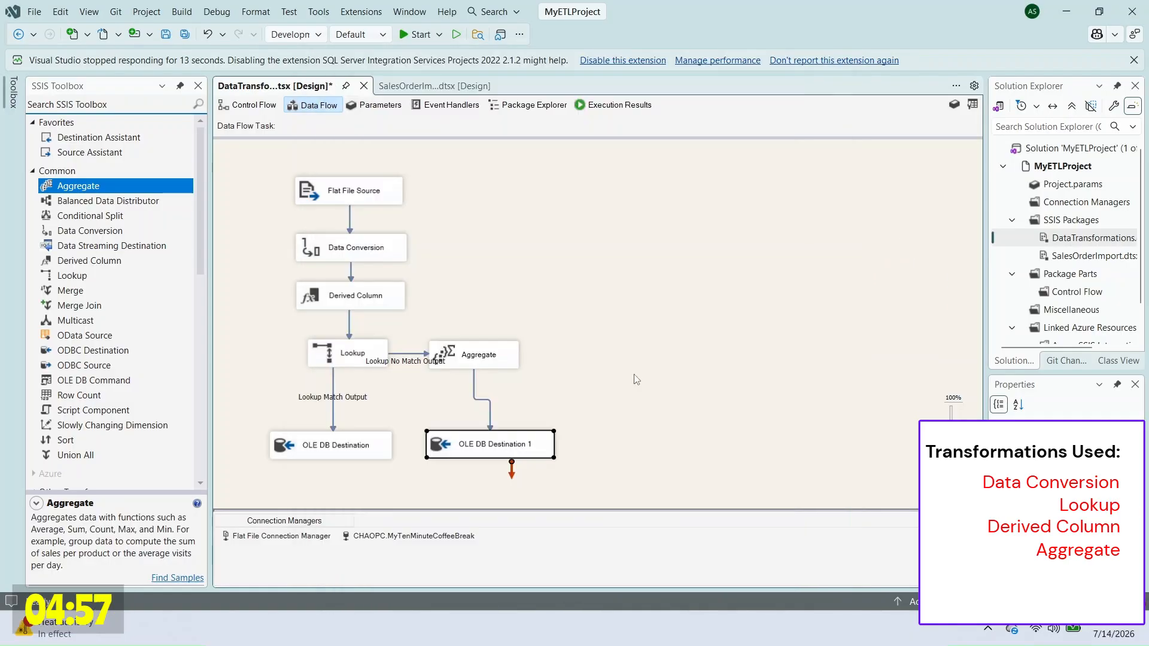
Step: Select the reset and select statements in SSMS
key(alt+Tab)
click(539, 127)
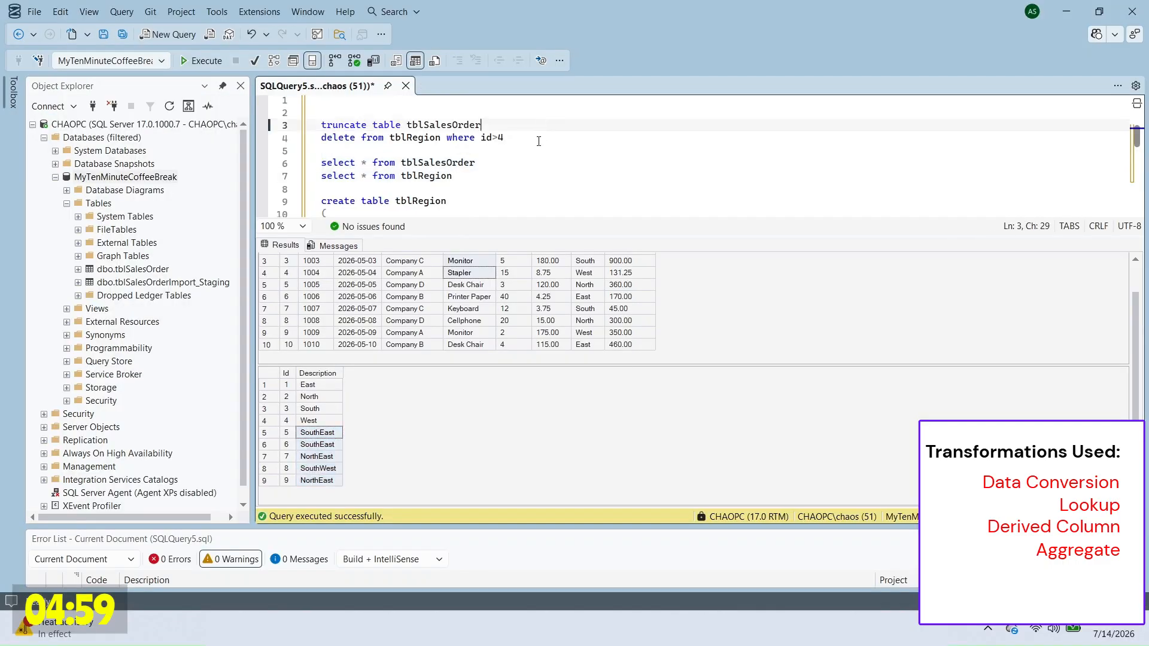
drag(537, 113, 535, 178)
Step: Empty the tables and execute the DataTransformations package
key(F5)
click(726, 626)
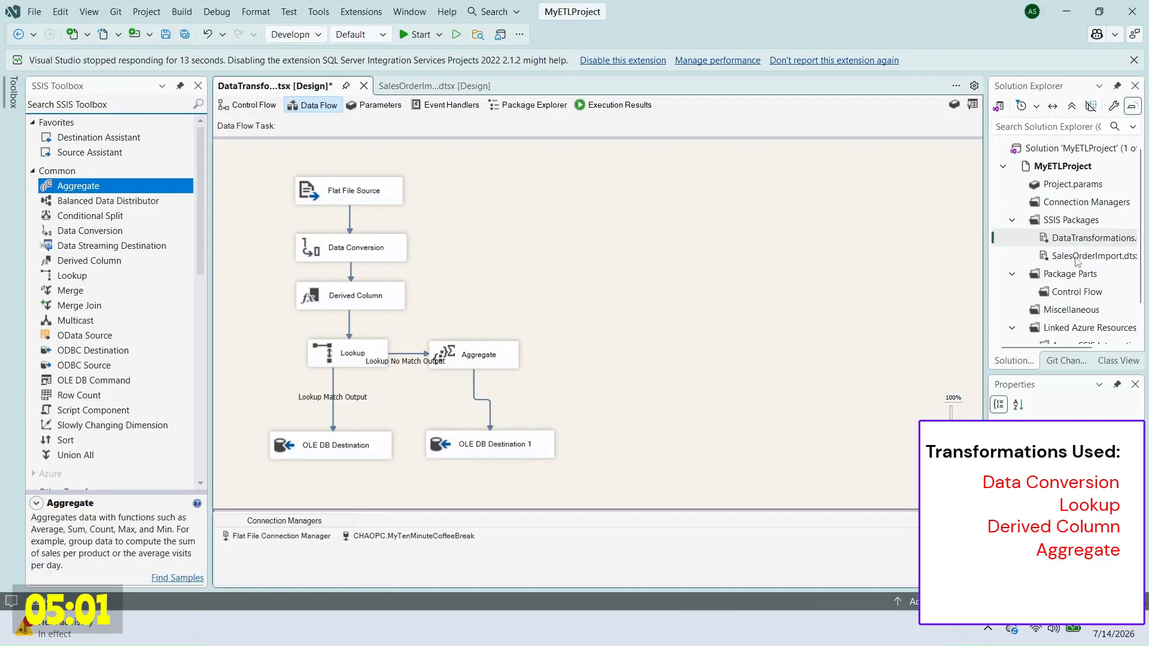
right_click(1076, 239)
click(1065, 293)
Step: Rerun the two SELECTs to confirm 10 orders and single SouthWest, NorthEast, SouthEast regions
key(alt+Tab)
drag(326, 150, 527, 180)
key(F5)
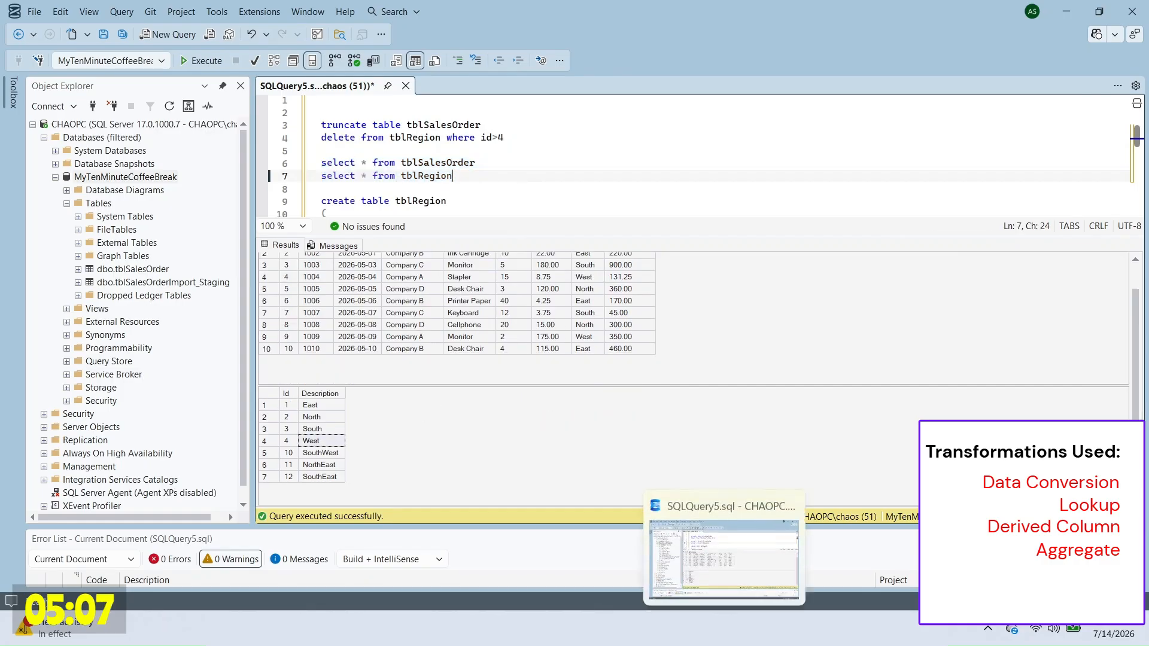
click(725, 628)
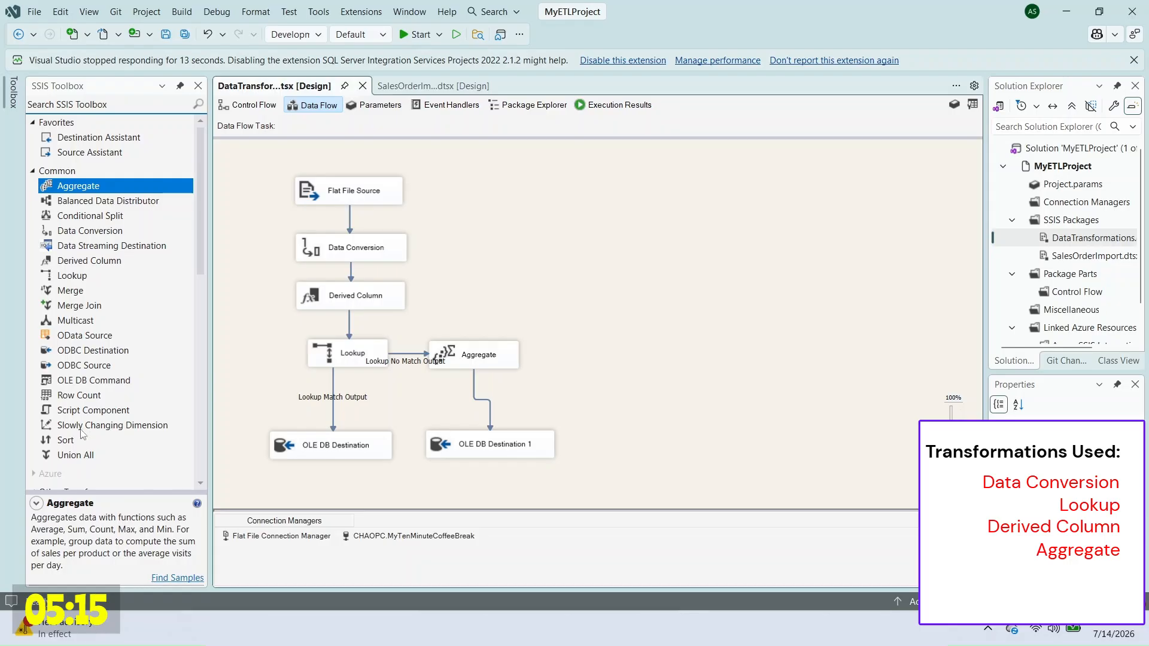
Step: Add a Multicast and reroute the Lookup No Match Output into it instead of Aggregate
click(77, 307)
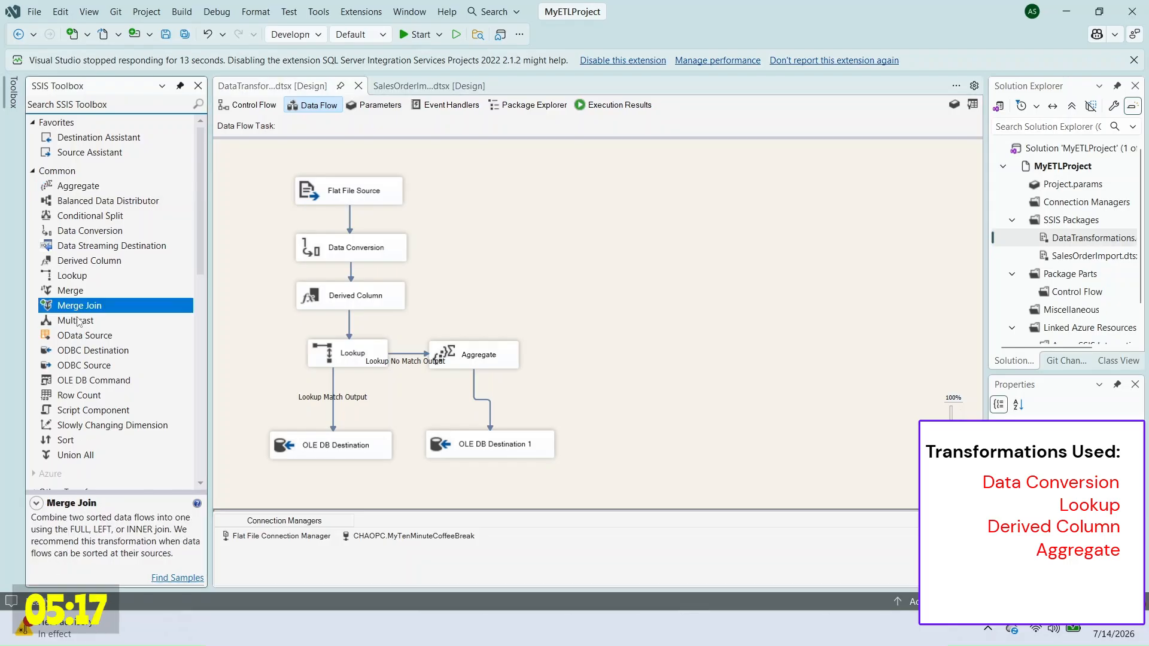
click(78, 323)
drag(77, 323, 557, 344)
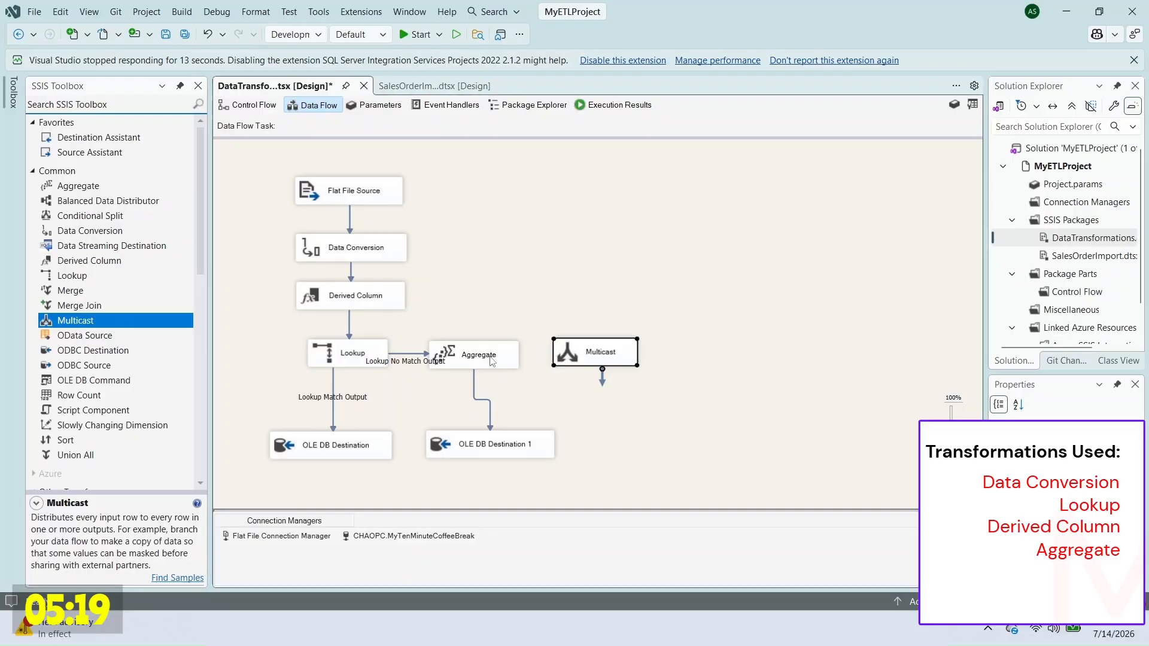
drag(492, 361, 501, 408)
drag(605, 360, 488, 362)
click(411, 377)
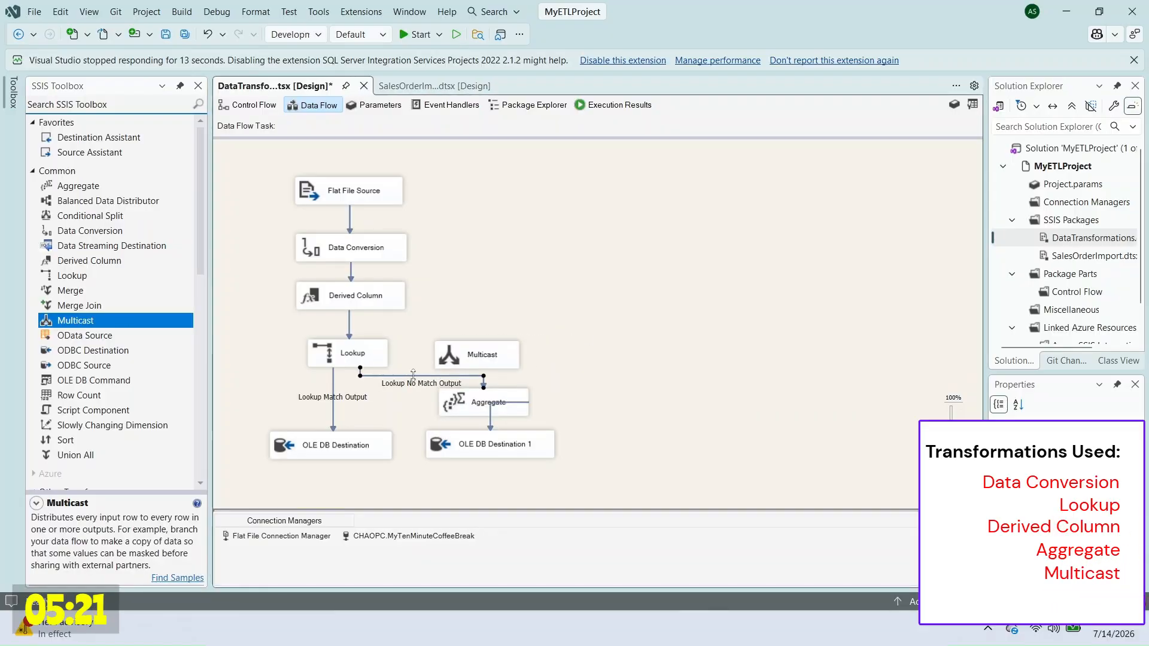
key(Delete)
click(376, 357)
drag(361, 383, 486, 400)
Step: Add OLE DB Destination 2 fed by the Multicast
right_click(492, 351)
click(473, 364)
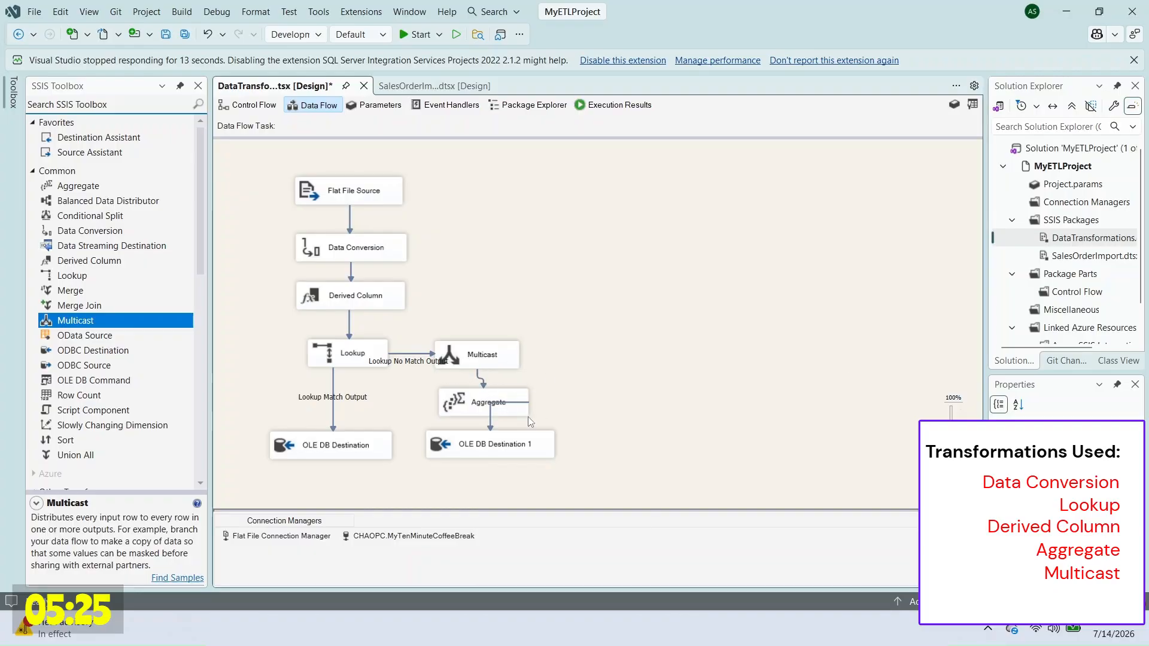
right_click(483, 407)
click(594, 300)
scroll(113, 392, down, 12)
drag(96, 419, 596, 352)
click(494, 361)
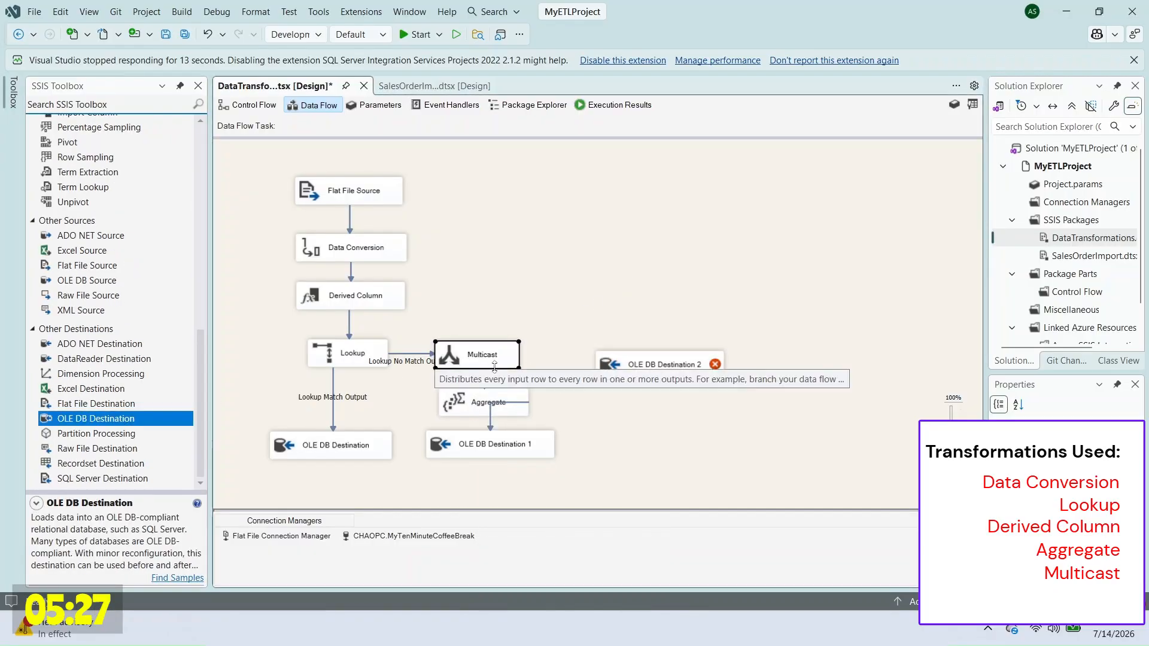
drag(494, 367, 636, 377)
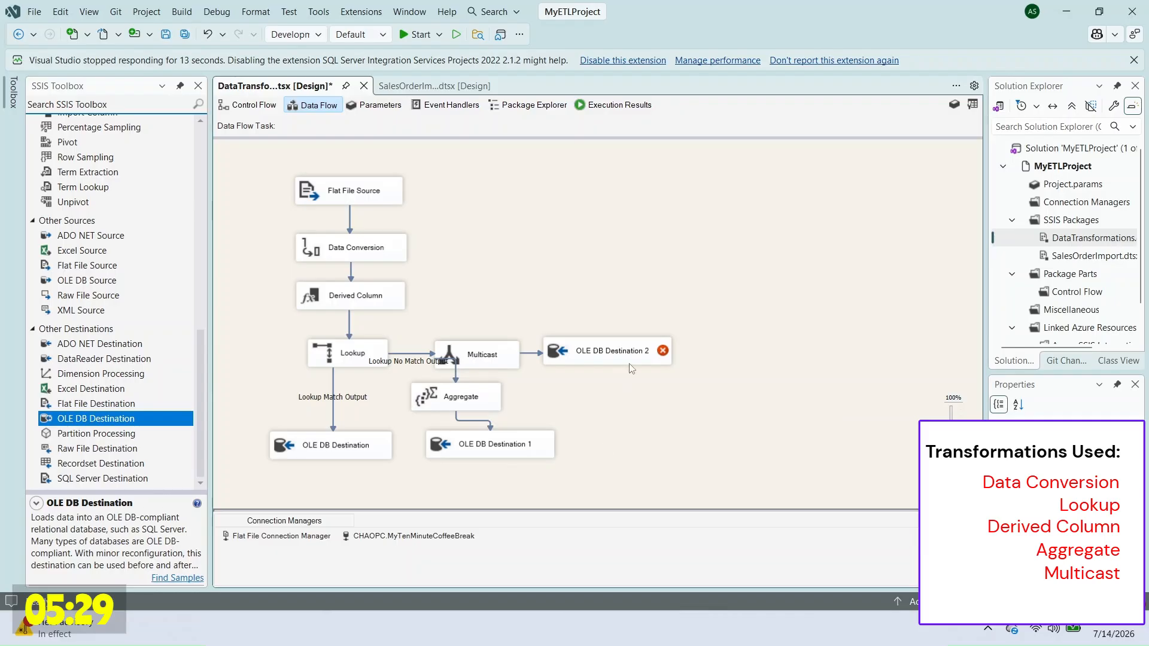
Step: Have OLE DB Destination 2 create a new _tblExceptions table and confirm its mappings
double_click(630, 363)
click(779, 307)
drag(437, 279, 568, 321)
drag(490, 204, 584, 204)
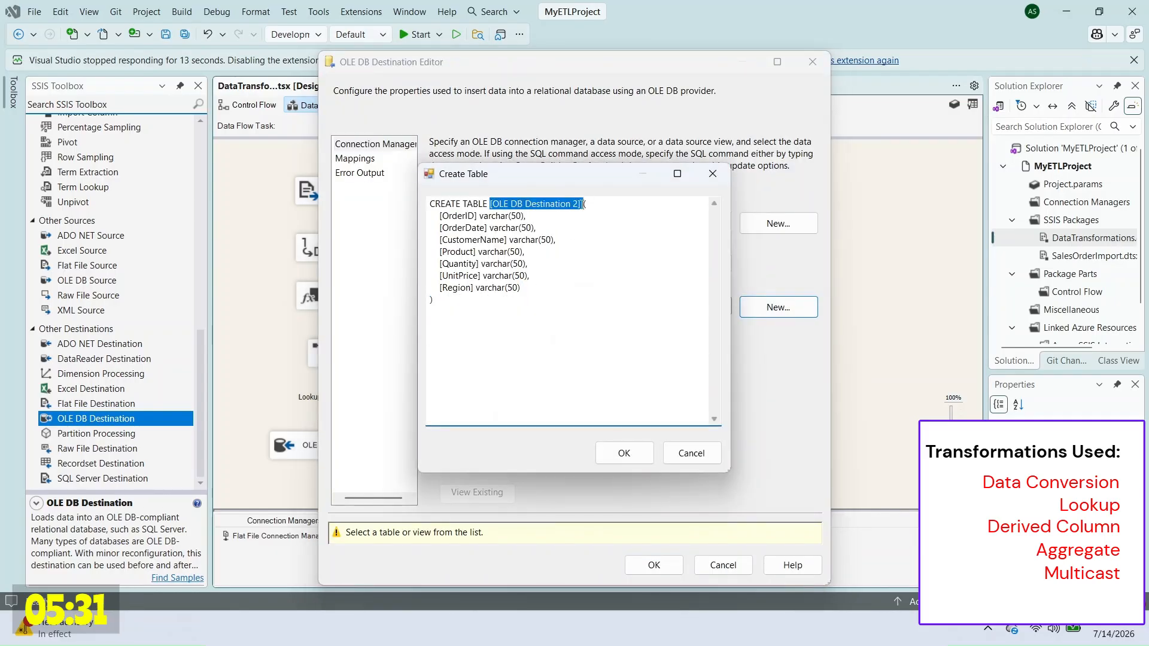
text(_tblExcep)
click(624, 453)
click(355, 158)
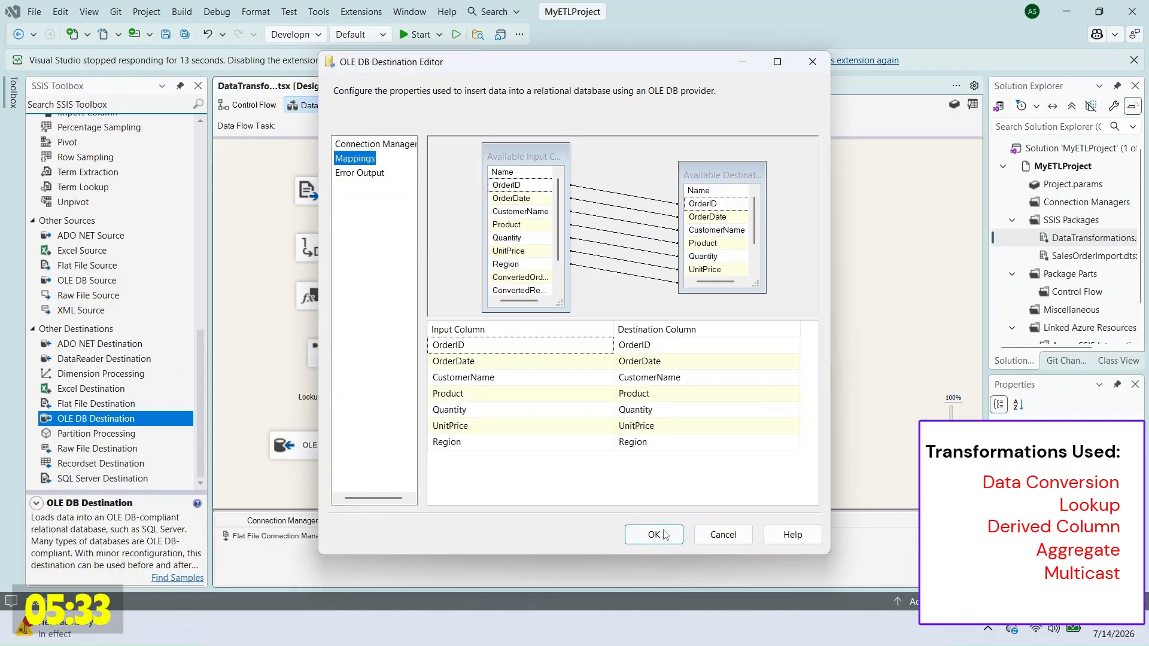
click(654, 565)
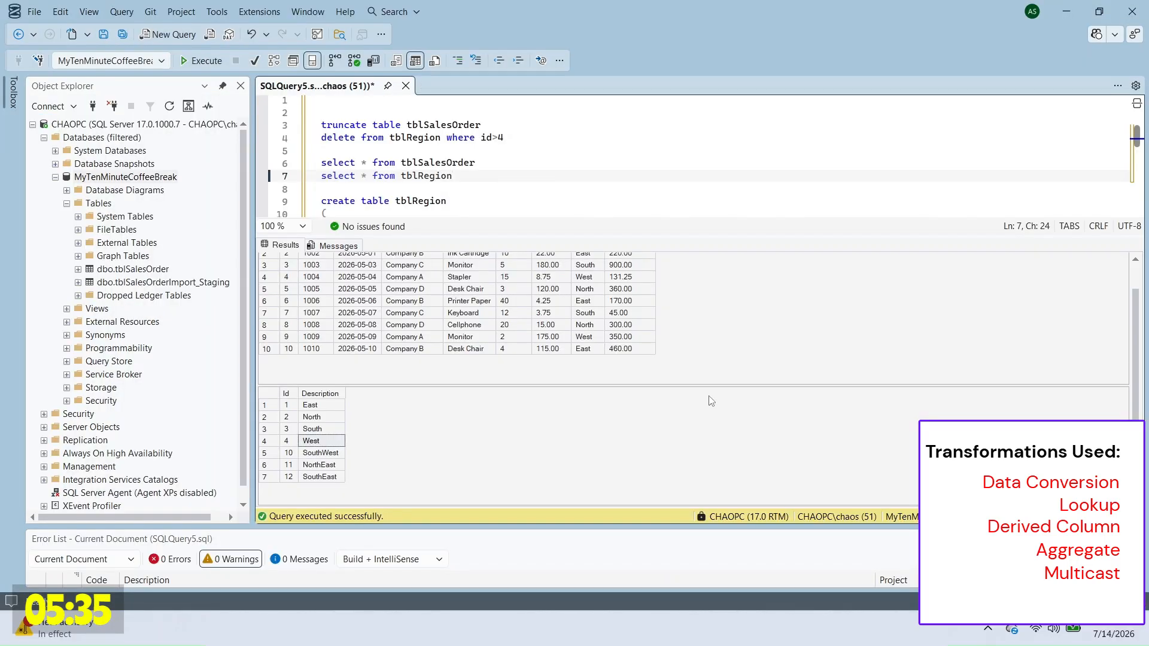
Step: Run the truncate/delete reset statements and add 'select * from _tblExceptions' on a new line
drag(321, 124, 505, 183)
key(F5)
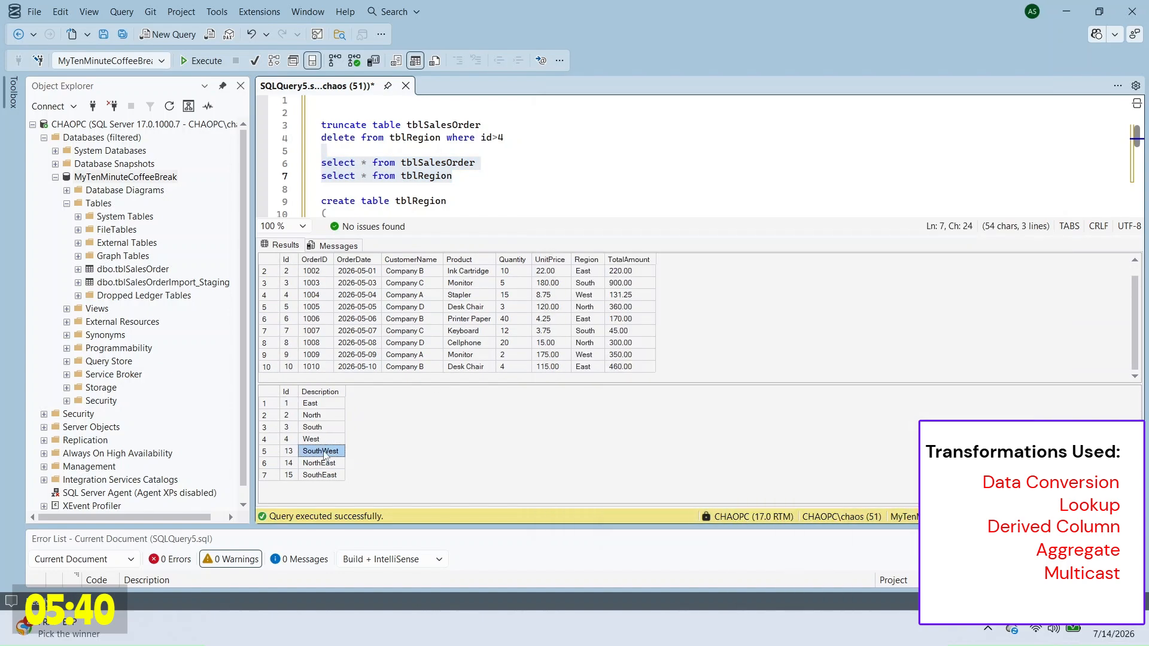
key(Return)
text(select * from _tblExceptions)
Step: Run the three select queries to view tblSalesOrder, tblRegion and _tblExceptions
key(shift+Up)
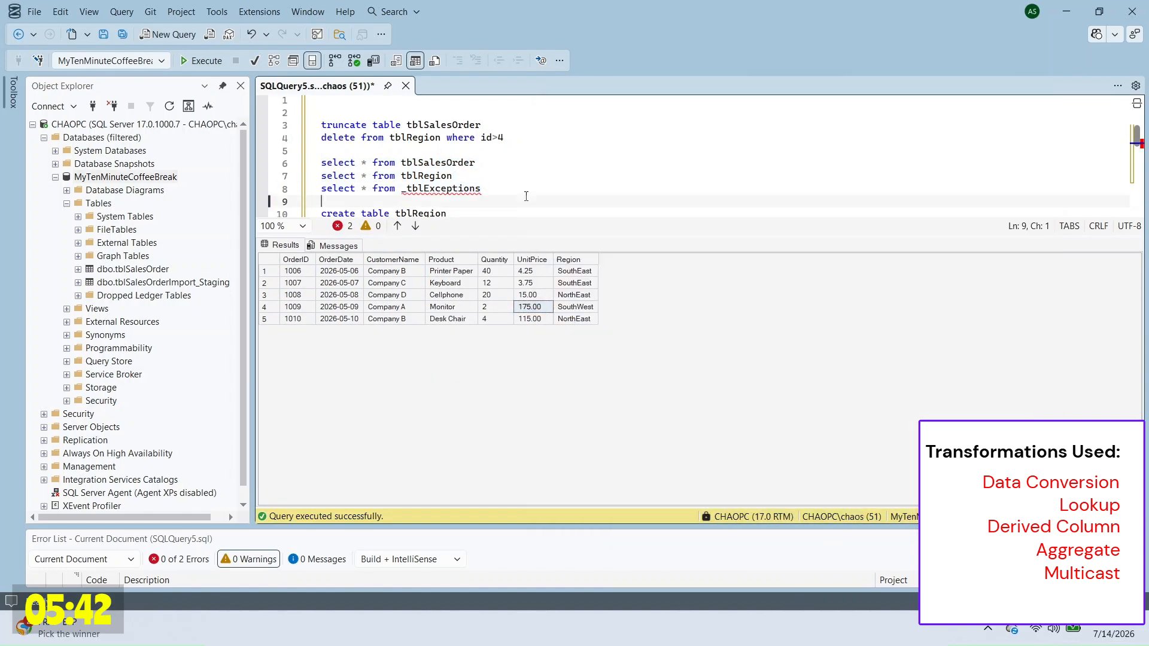
drag(552, 190, 538, 155)
key(F5)
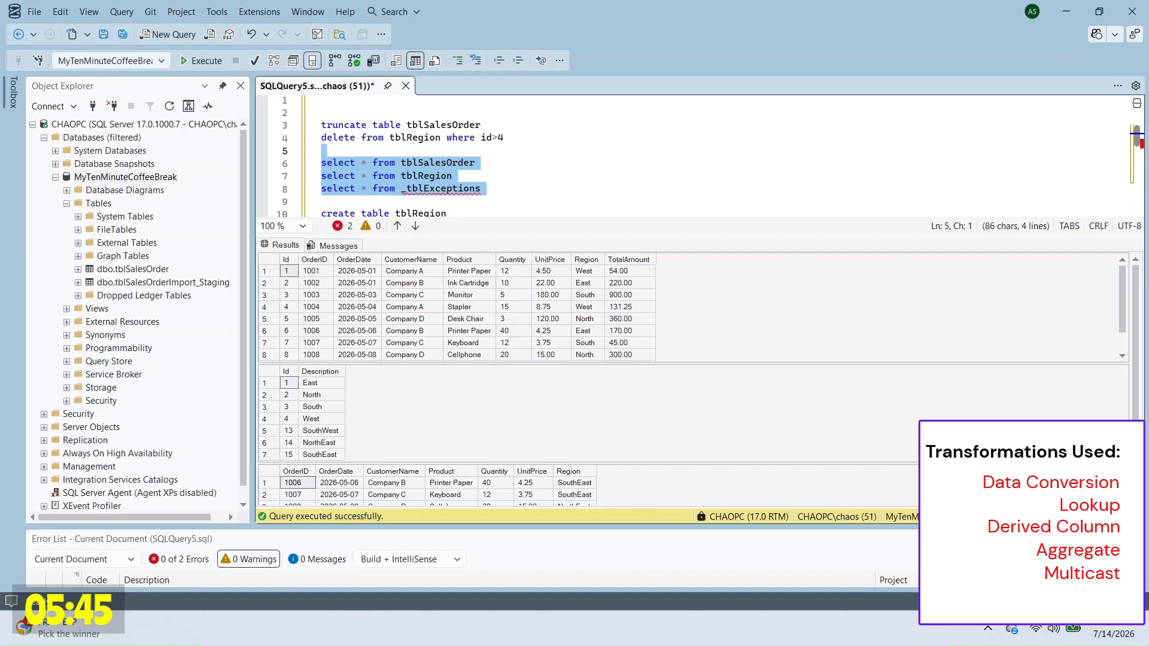
click(692, 627)
Step: Execute the DataTransformations package again from Solution Explorer
right_click(1060, 243)
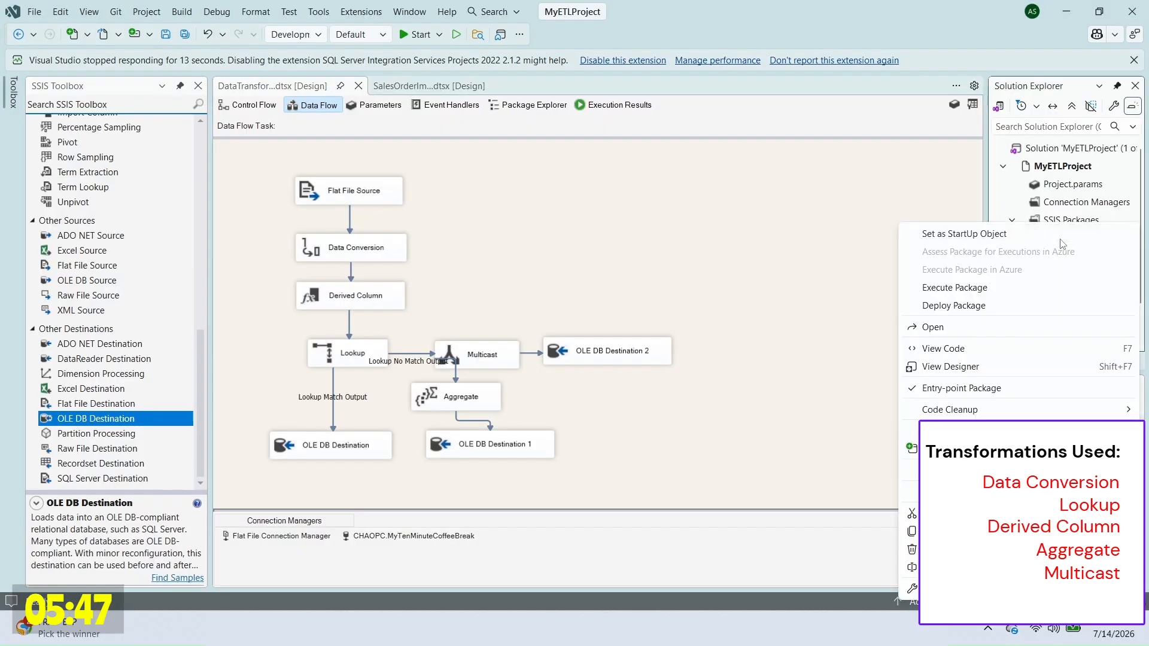
click(997, 285)
scroll(789, 304, down, 3)
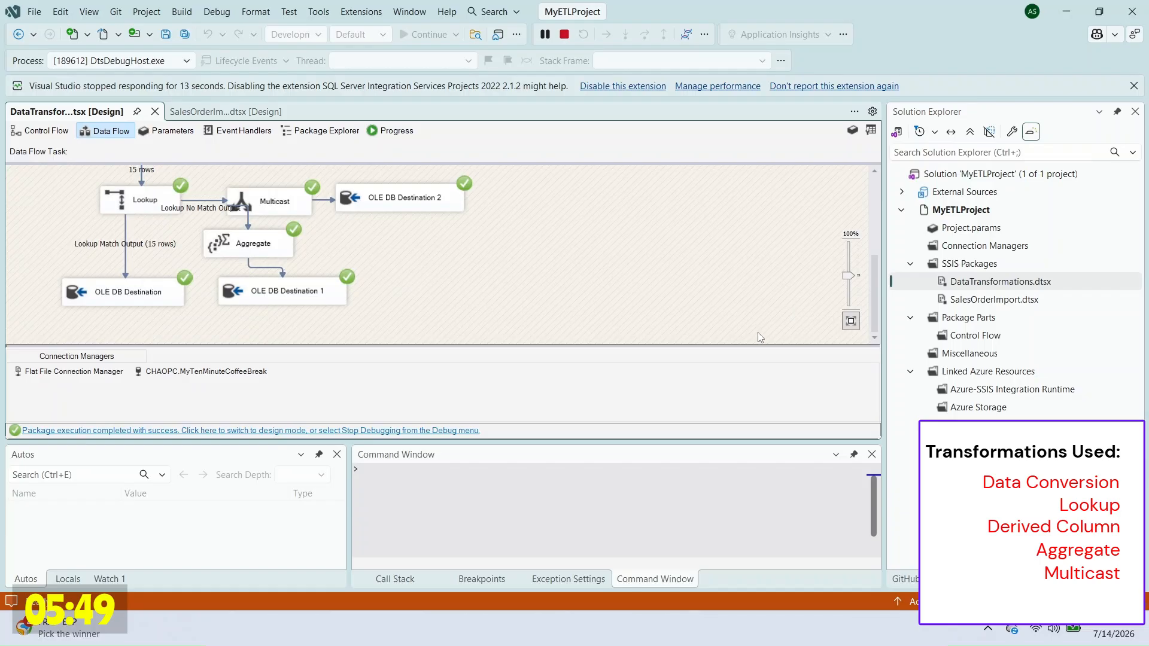
Step: Rerun the 'select * from tblSalesOrder' query in SSMS
key(alt+Tab)
drag(640, 241, 652, 171)
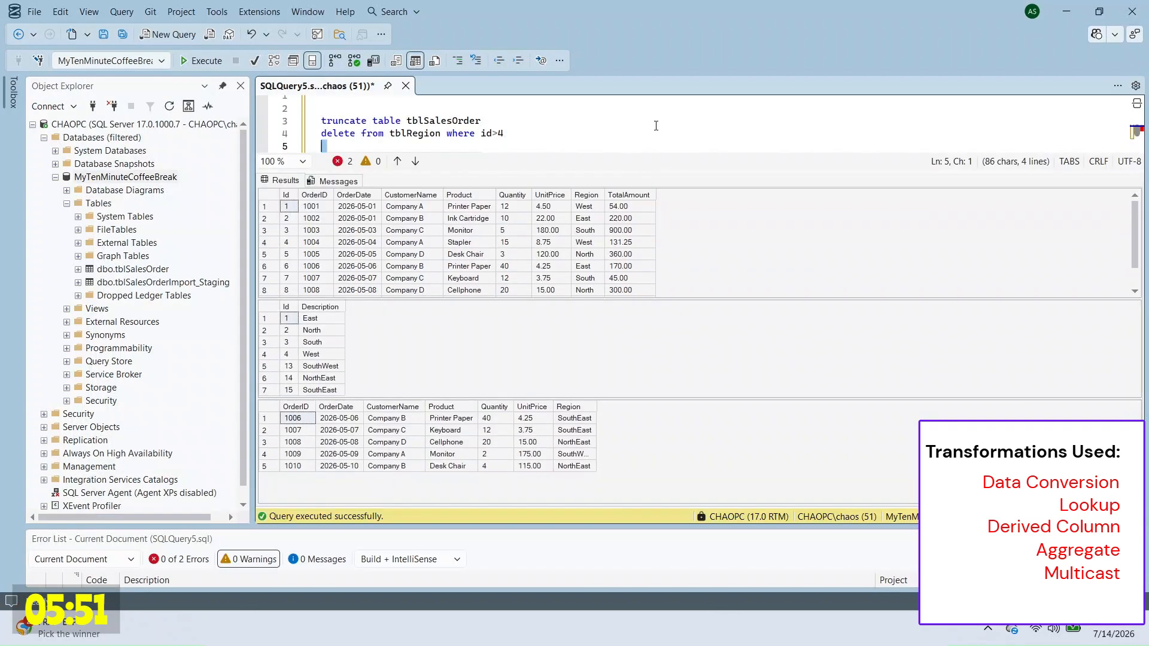
scroll(655, 125, down, 1)
click(735, 243)
scroll(735, 242, down, 1)
scroll(736, 242, down, 1)
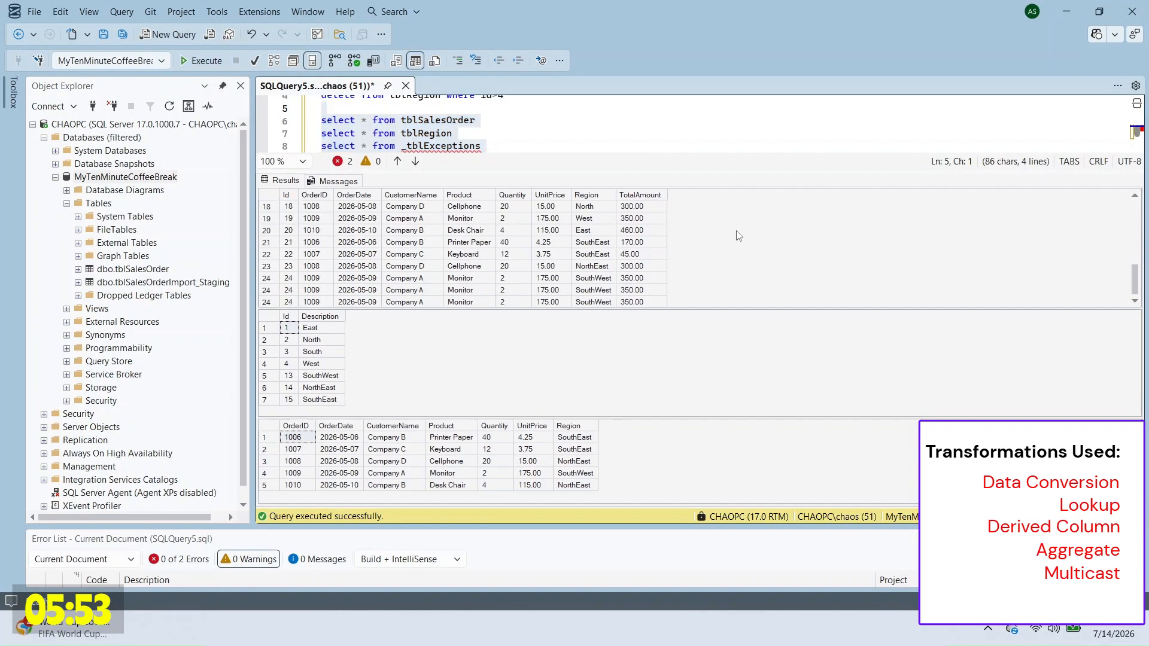
scroll(364, 251, down, 1)
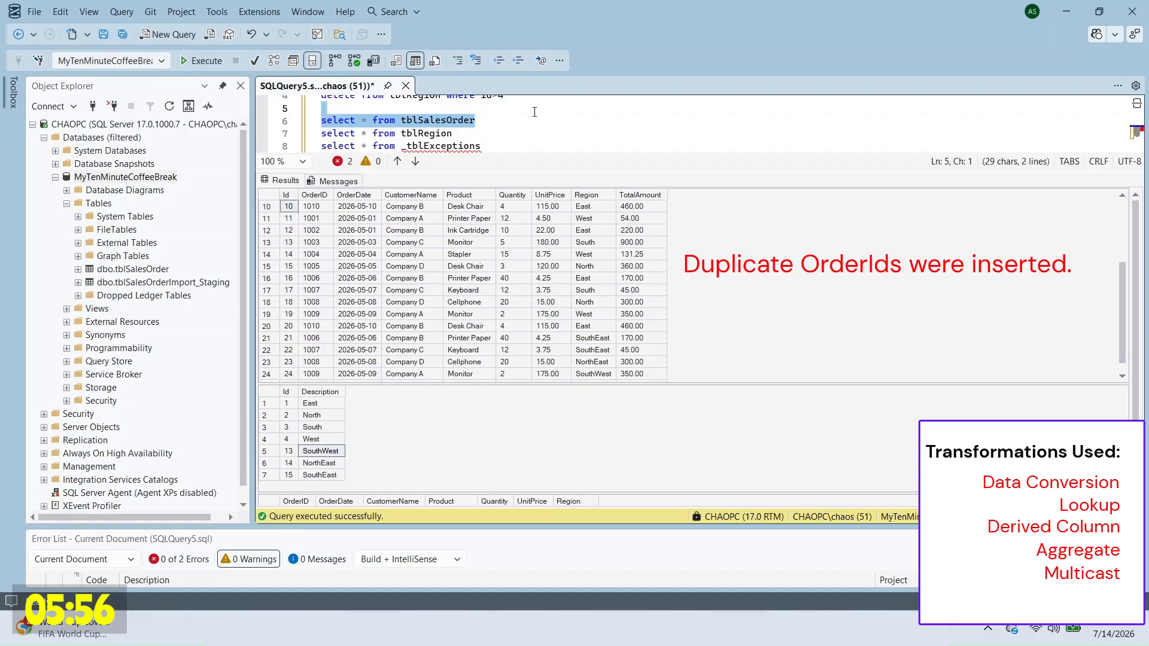
key(F5)
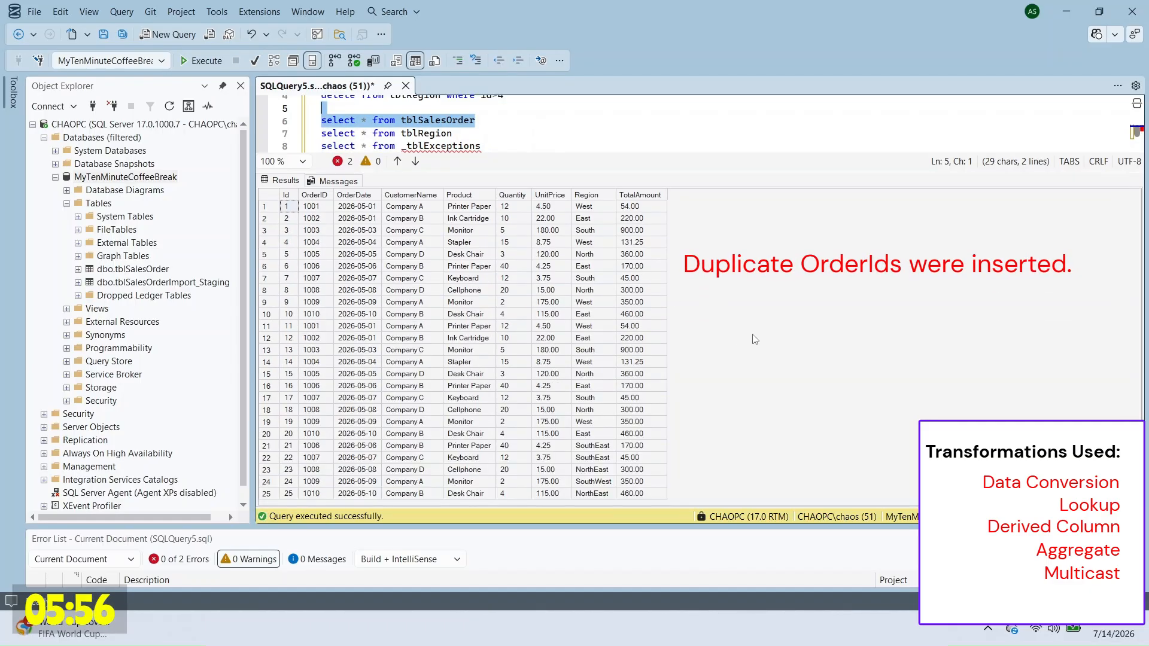
Step: Highlight the OrderID column to show duplicate OrderIDs among the 25 rows
click(456, 295)
drag(312, 207, 646, 494)
click(413, 374)
drag(314, 207, 316, 494)
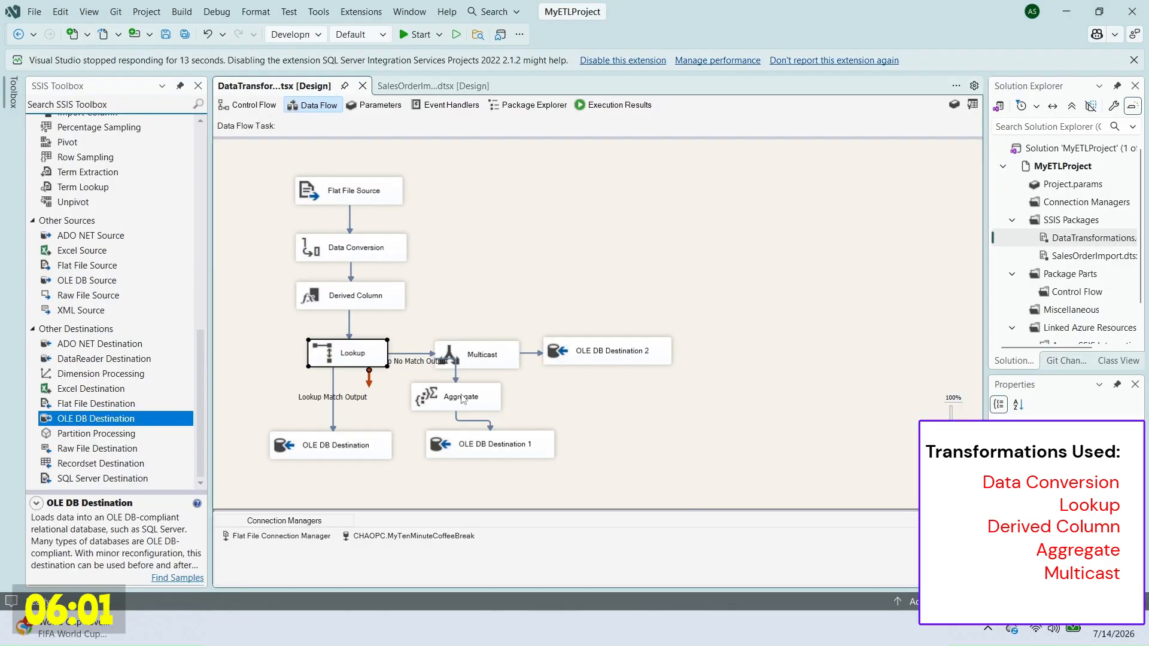
Step: Add Lookup 1 above OLE DB Destination, fed by the original Lookup's match output
scroll(120, 271, up, 10)
drag(71, 275, 261, 393)
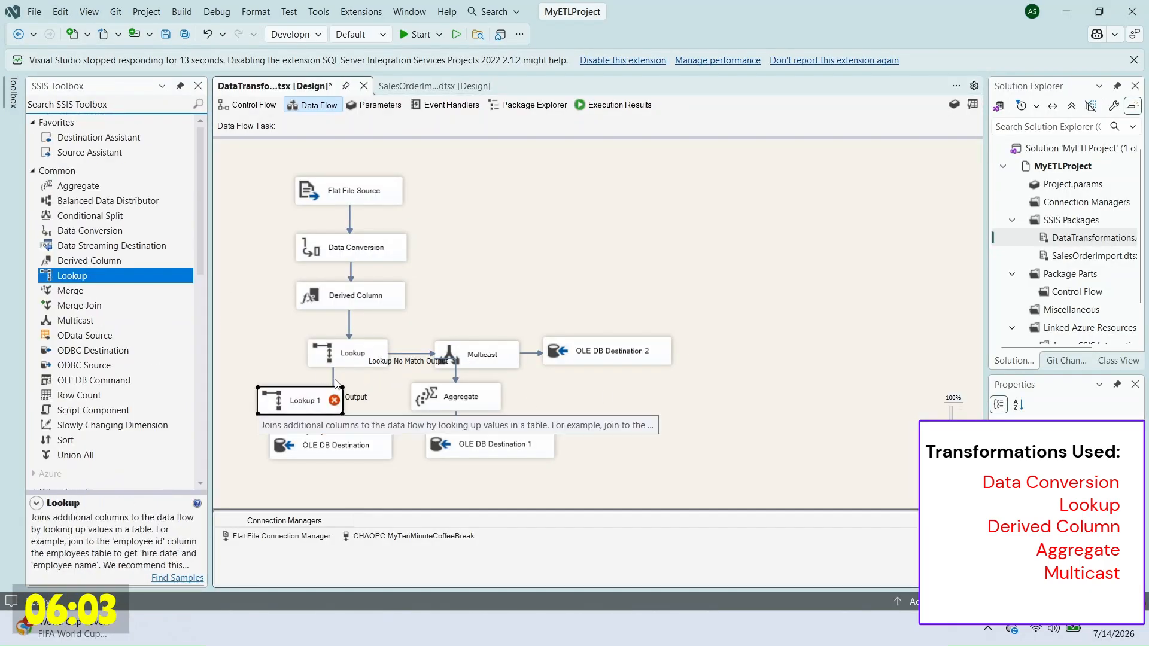
drag(369, 500, 369, 501)
drag(304, 372, 333, 407)
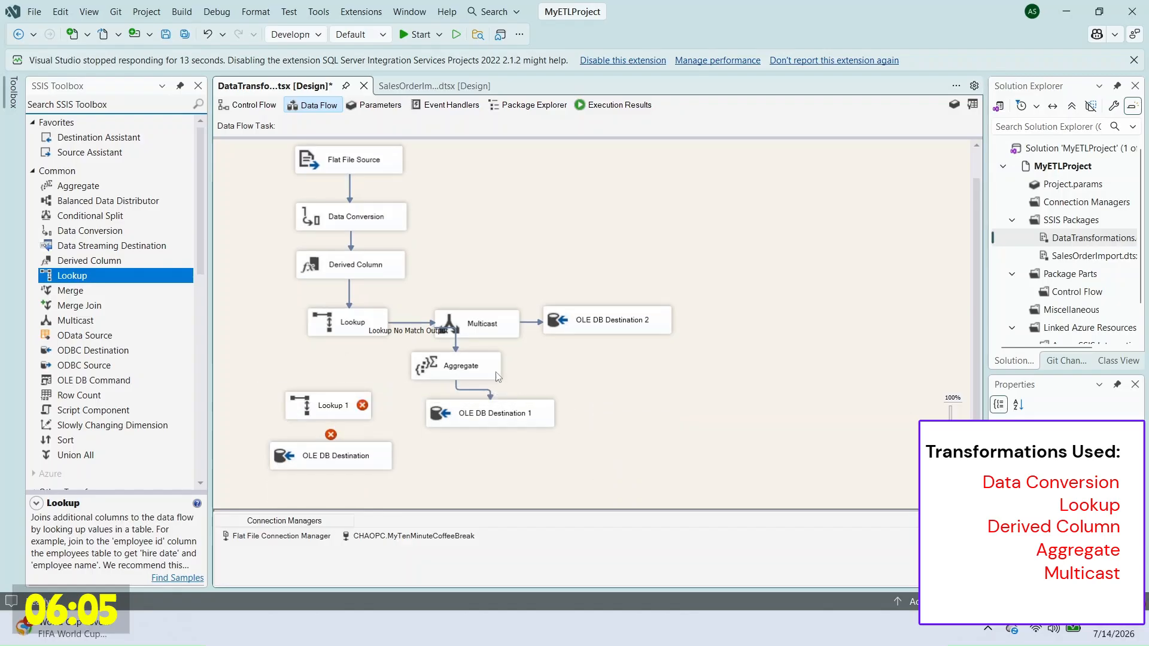
drag(491, 372, 521, 372)
click(353, 323)
drag(349, 352, 344, 407)
Step: Point Lookup 1 at tblSalesOrder and try mapping OrderID to OrderID
right_click(340, 408)
click(374, 373)
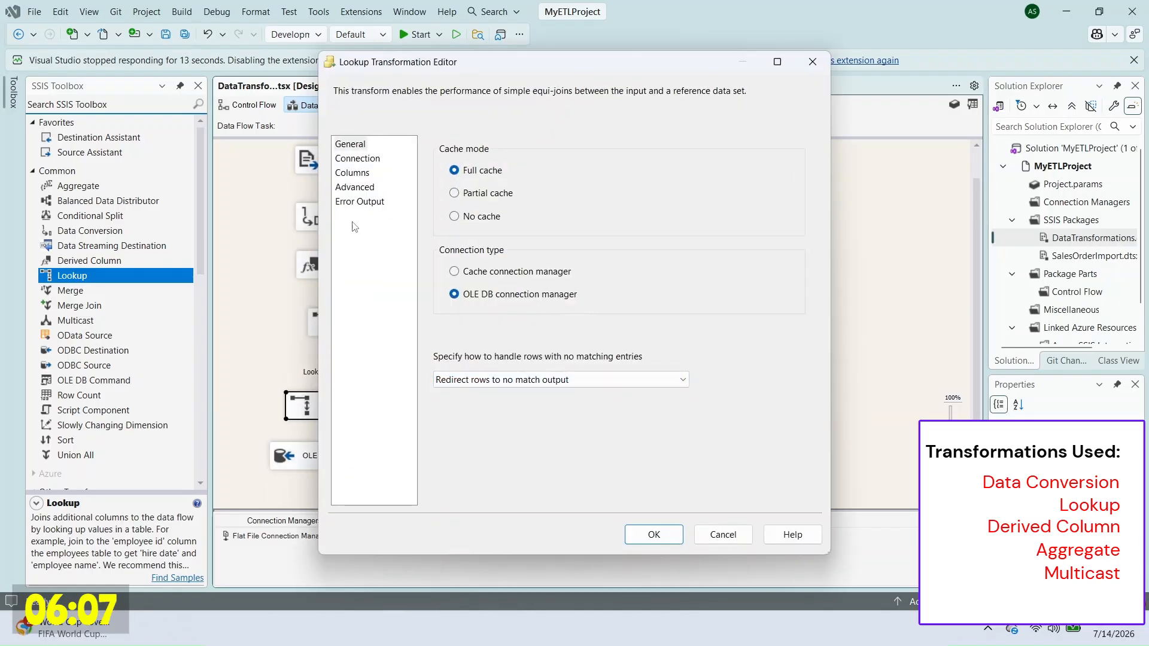
click(357, 158)
click(561, 273)
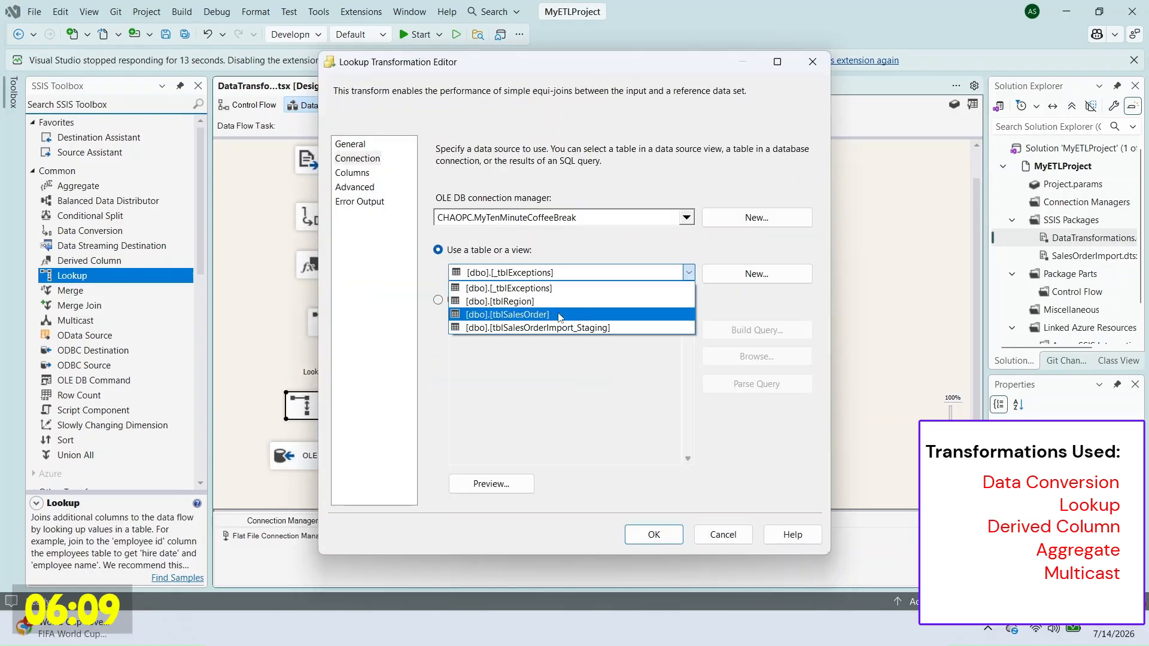
click(527, 314)
click(355, 173)
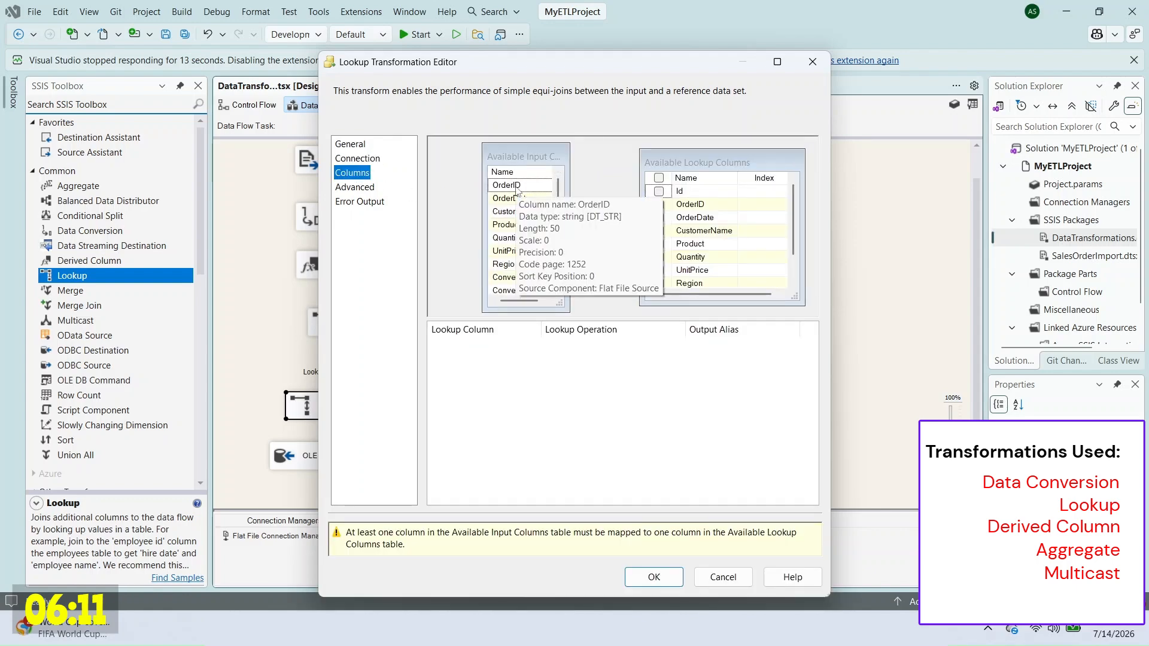
drag(506, 184, 690, 204)
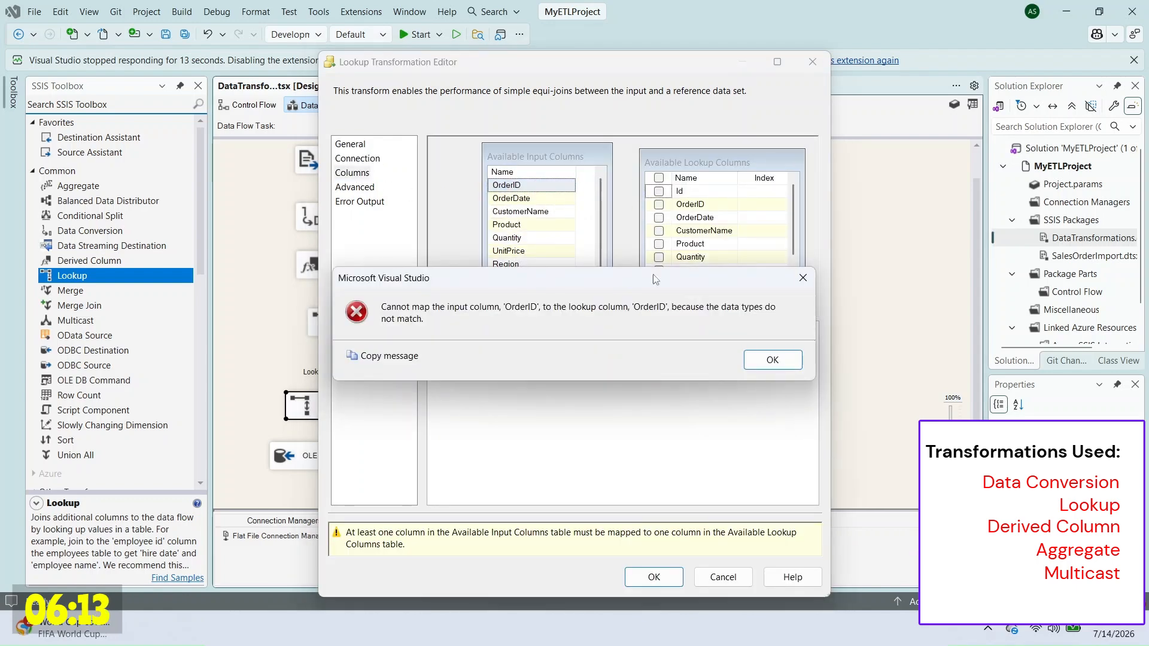
Step: Dismiss the type mismatch and convert OrderID to DT_I4 as ConvertedOrderID in Data Conversion
click(772, 359)
click(723, 577)
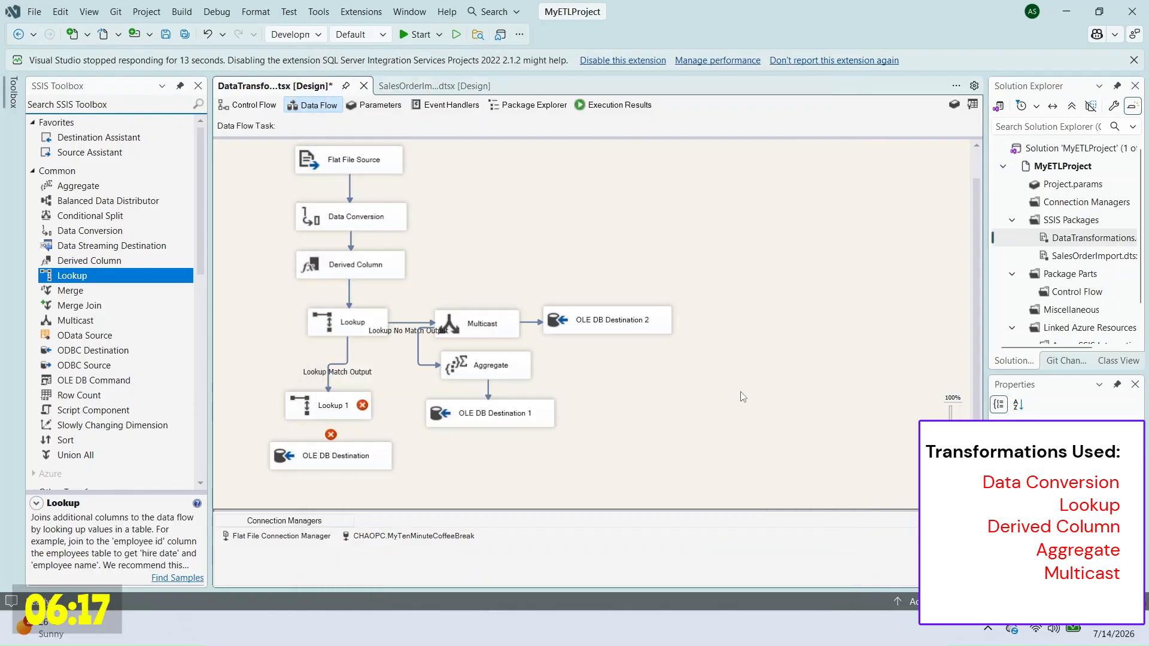
double_click(371, 217)
click(555, 180)
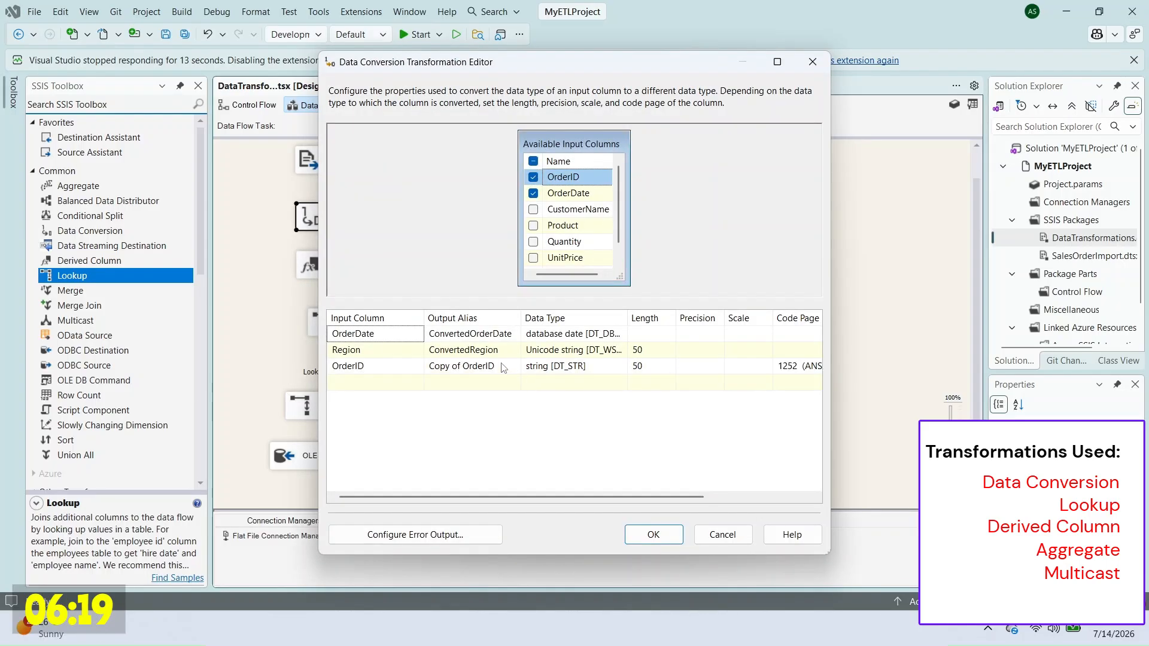
click(575, 367)
click(708, 367)
scroll(678, 453, down, 1)
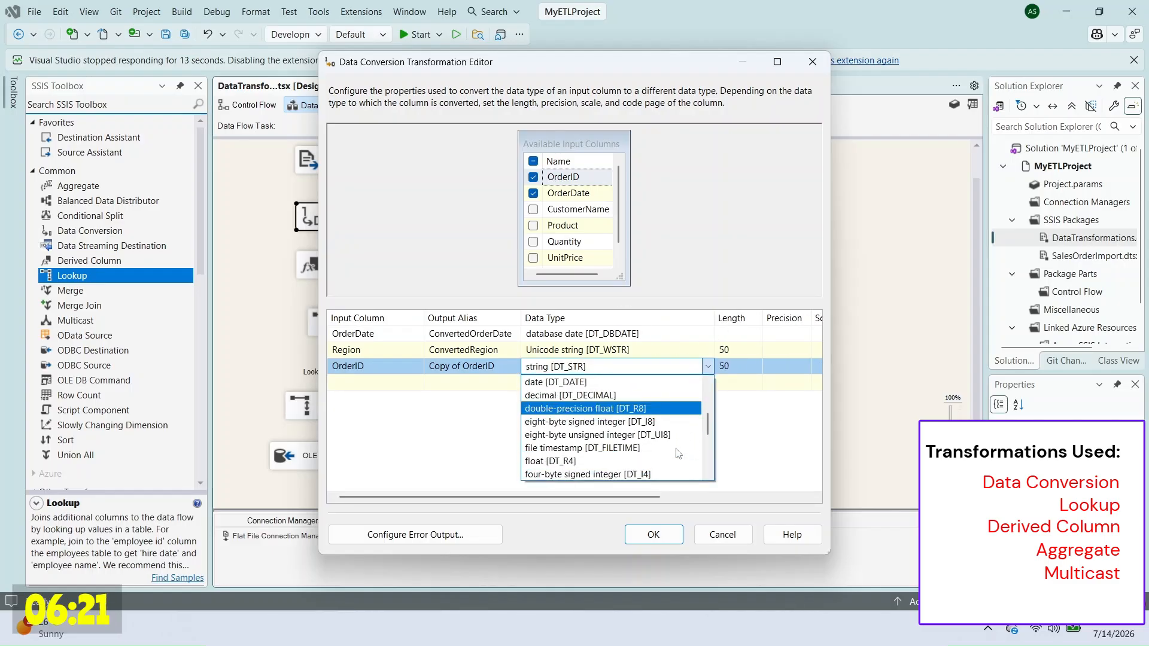
click(650, 474)
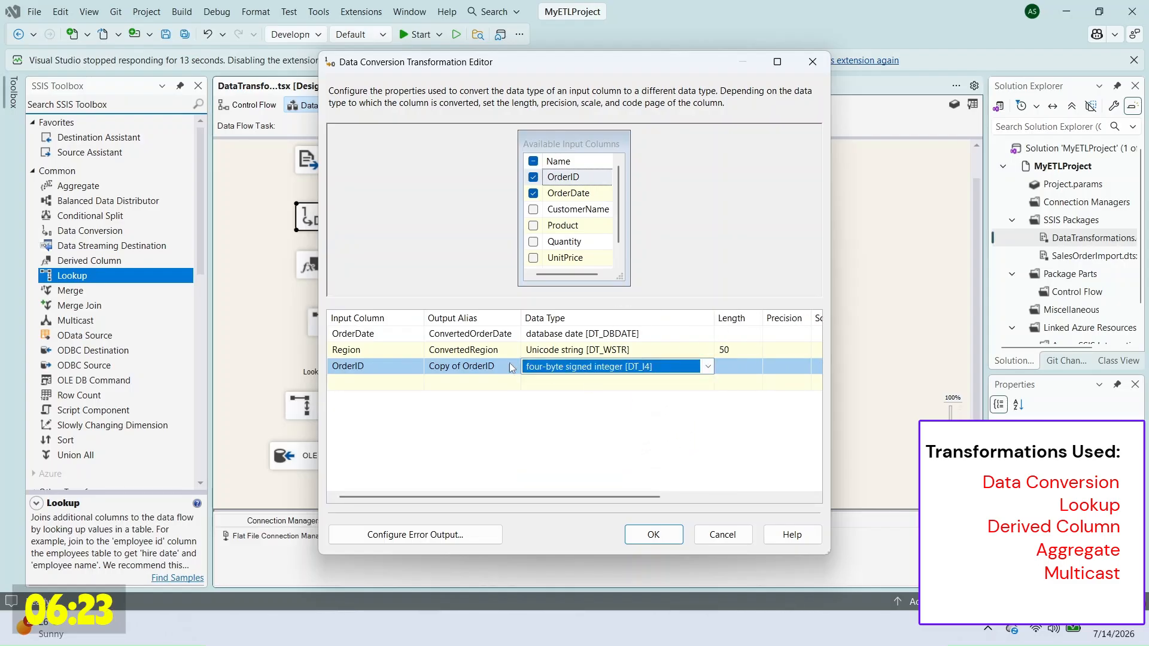
click(464, 367)
click(653, 535)
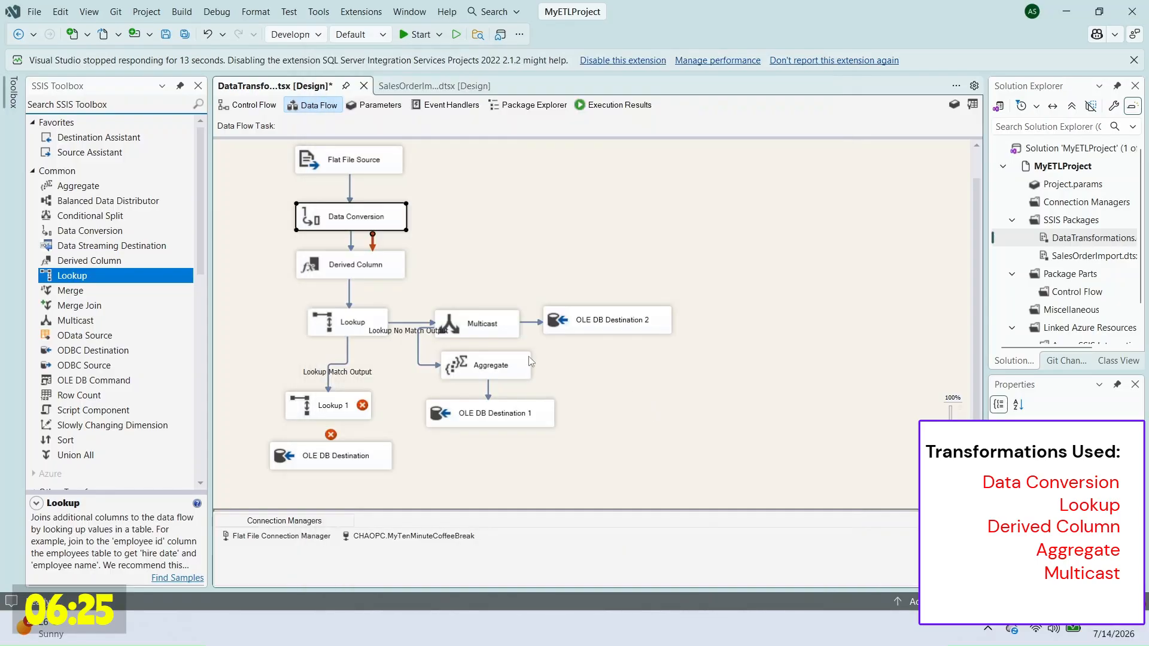
Step: Map ConvertedOrderID to OrderID in Lookup 1 and link it toward OLE DB Destination
double_click(335, 405)
click(357, 158)
click(647, 273)
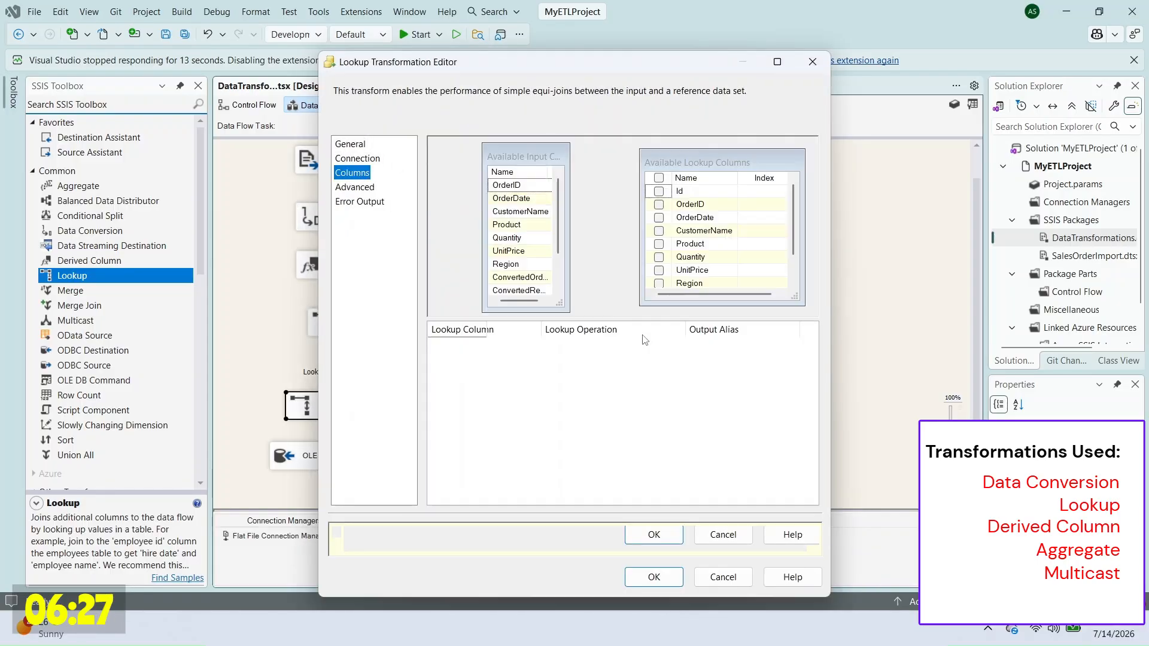
scroll(620, 241, down, 1)
click(572, 278)
drag(571, 281, 704, 206)
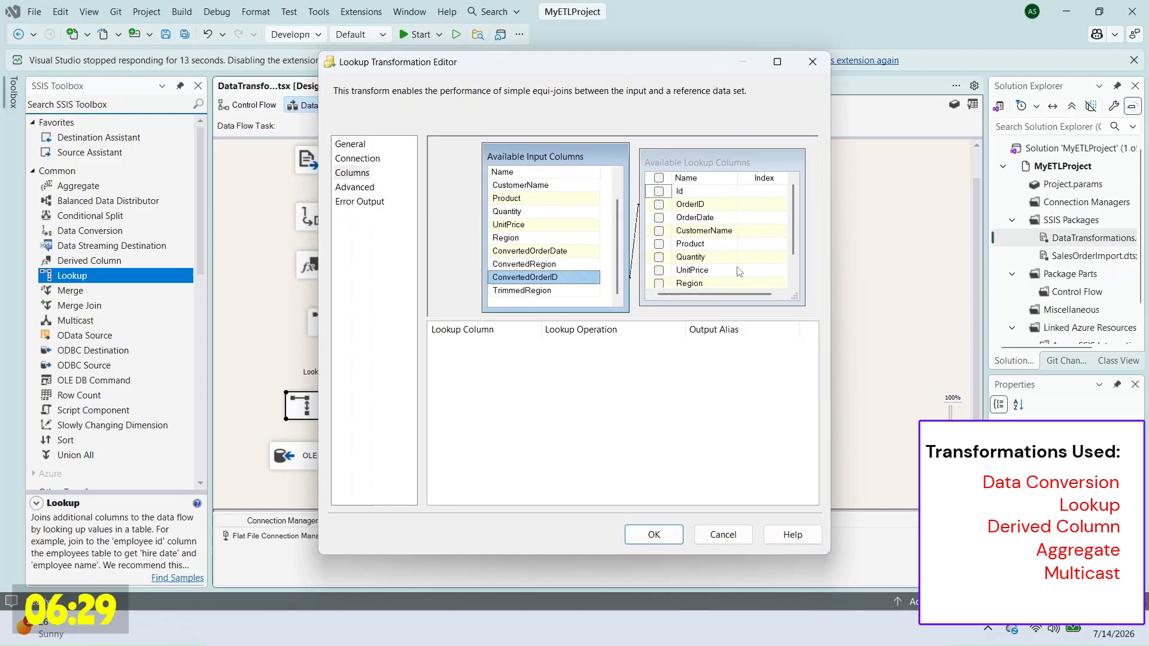
click(656, 537)
click(670, 428)
drag(338, 407, 342, 385)
drag(340, 411, 342, 454)
Step: Route Lookup 1's No Match Output to OLE DB Destination
click(613, 312)
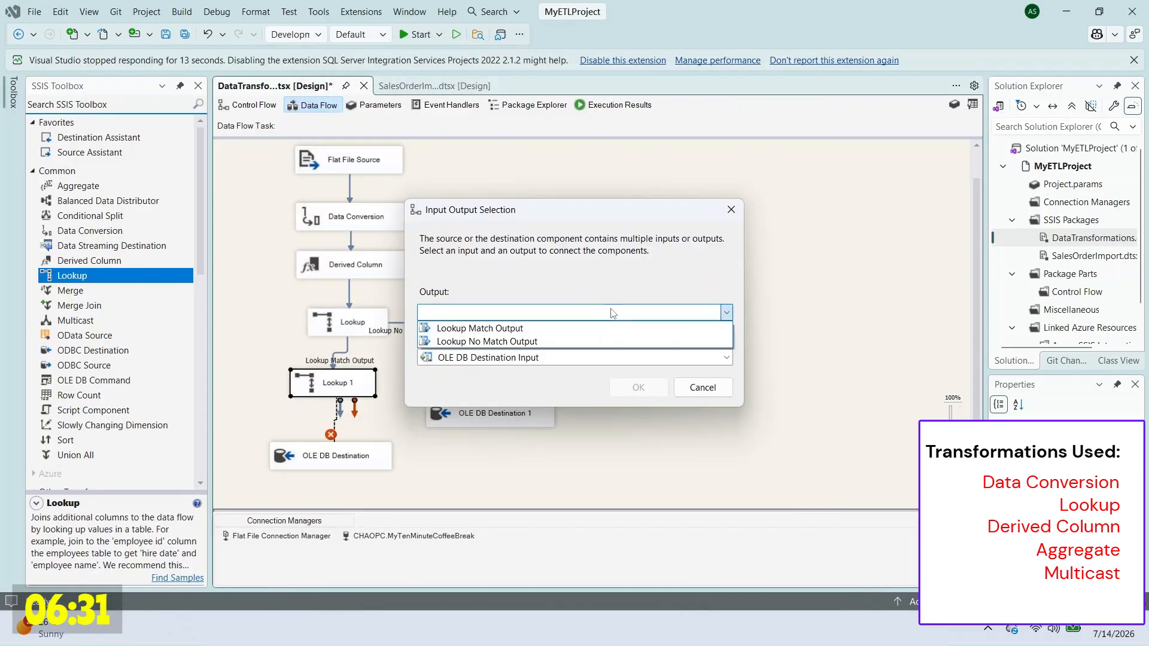
click(614, 340)
click(638, 389)
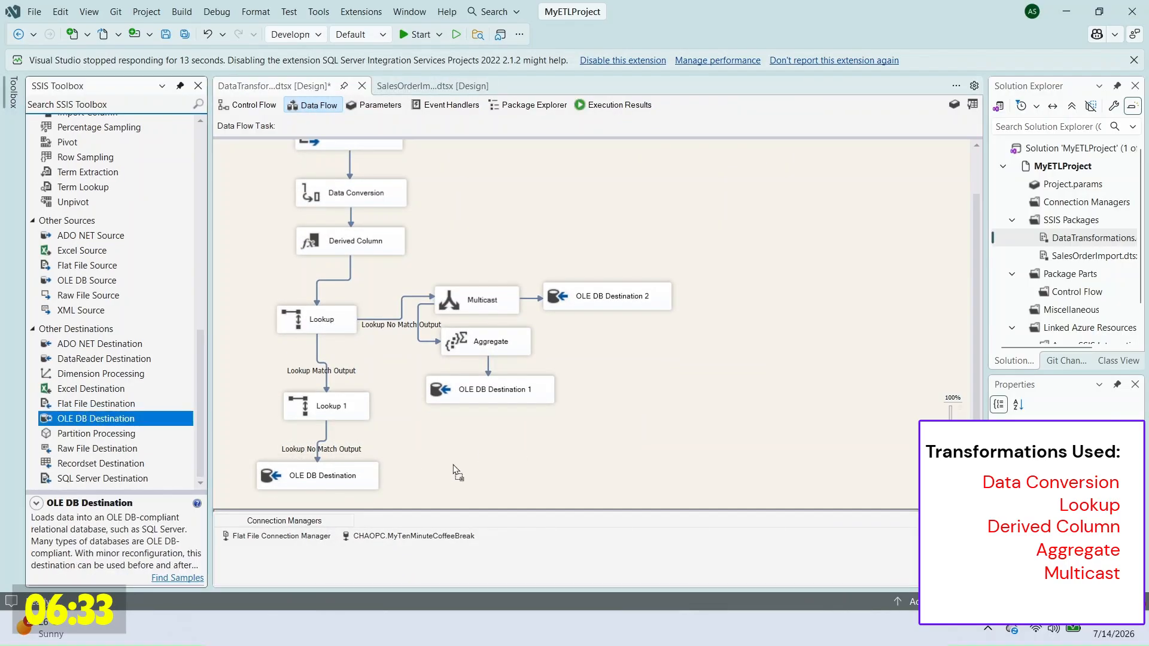
Step: Set OLE DB Destination 3 to write to [dbo].[_tblExceptions] with columns mapped
double_click(518, 477)
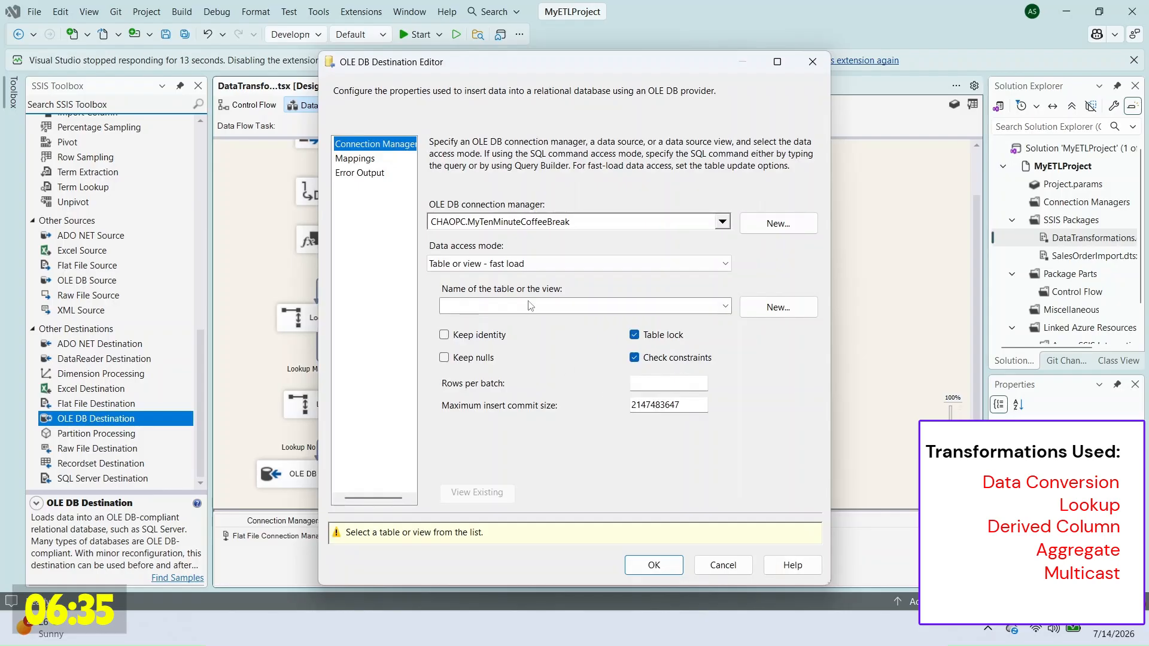
click(529, 305)
click(539, 329)
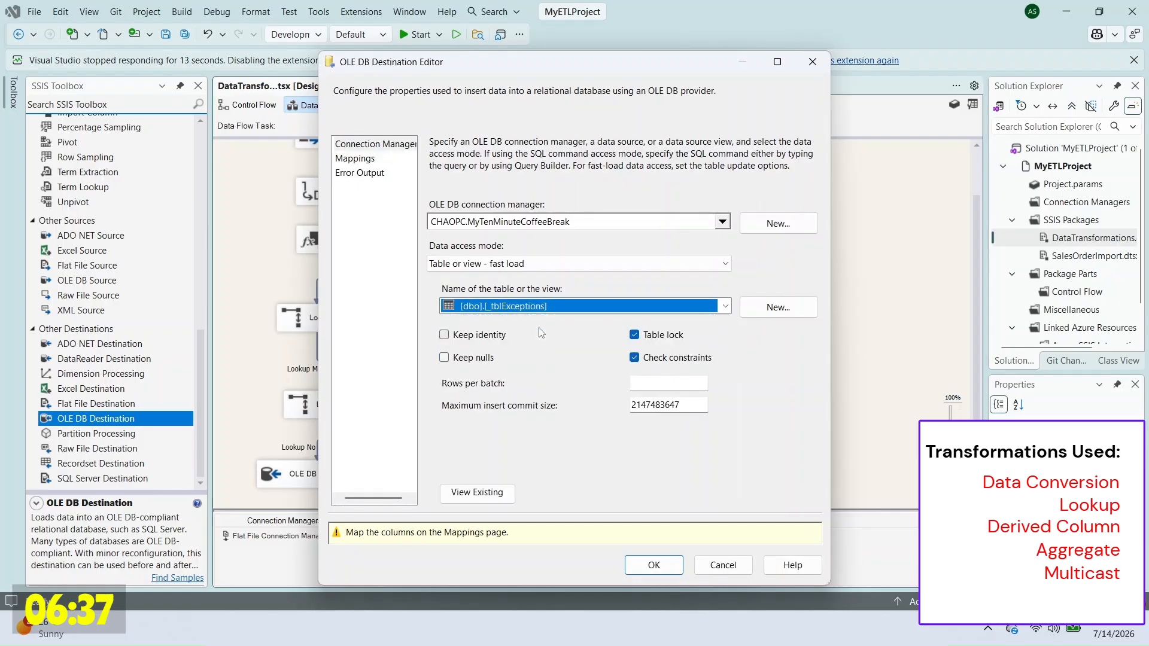
click(362, 159)
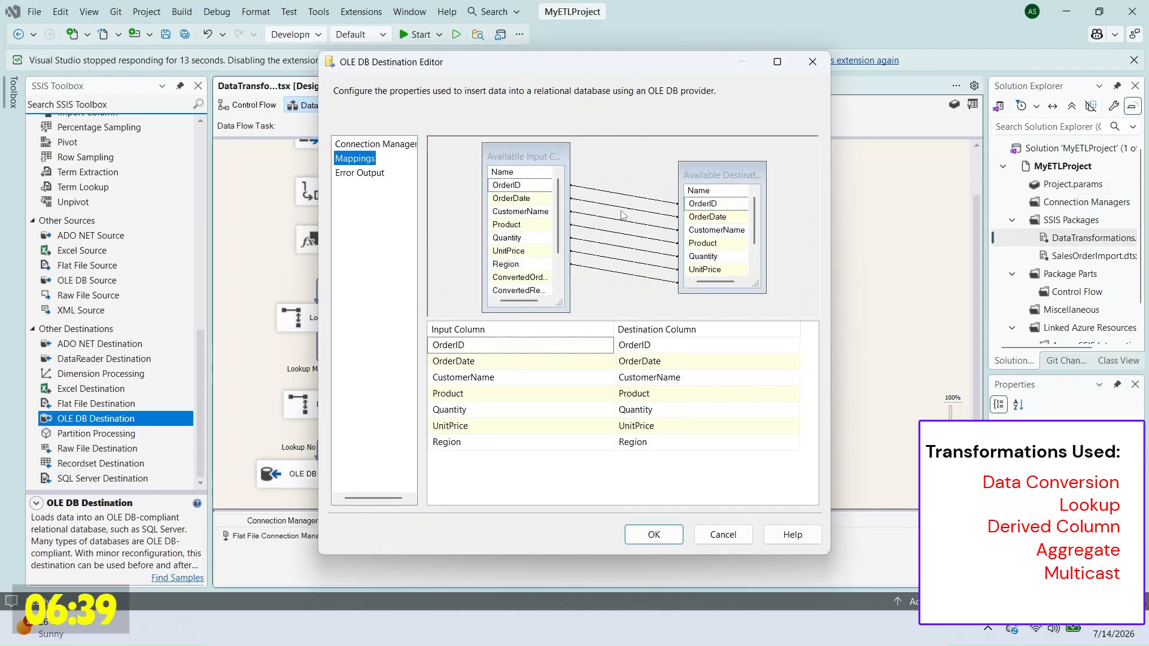
click(665, 540)
Step: Add 'truncate table _tblExceptions' to the cleanup script and run the truncate/delete statements
click(729, 628)
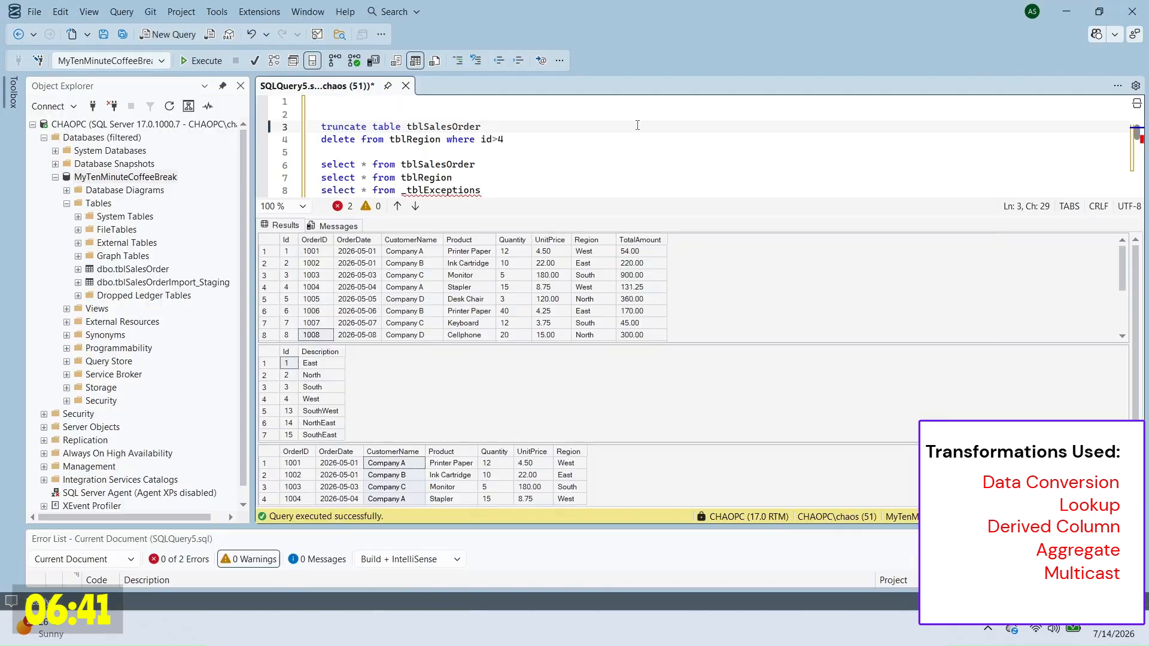
click(628, 139)
key(Up)
key(Up)
text(truncate table )
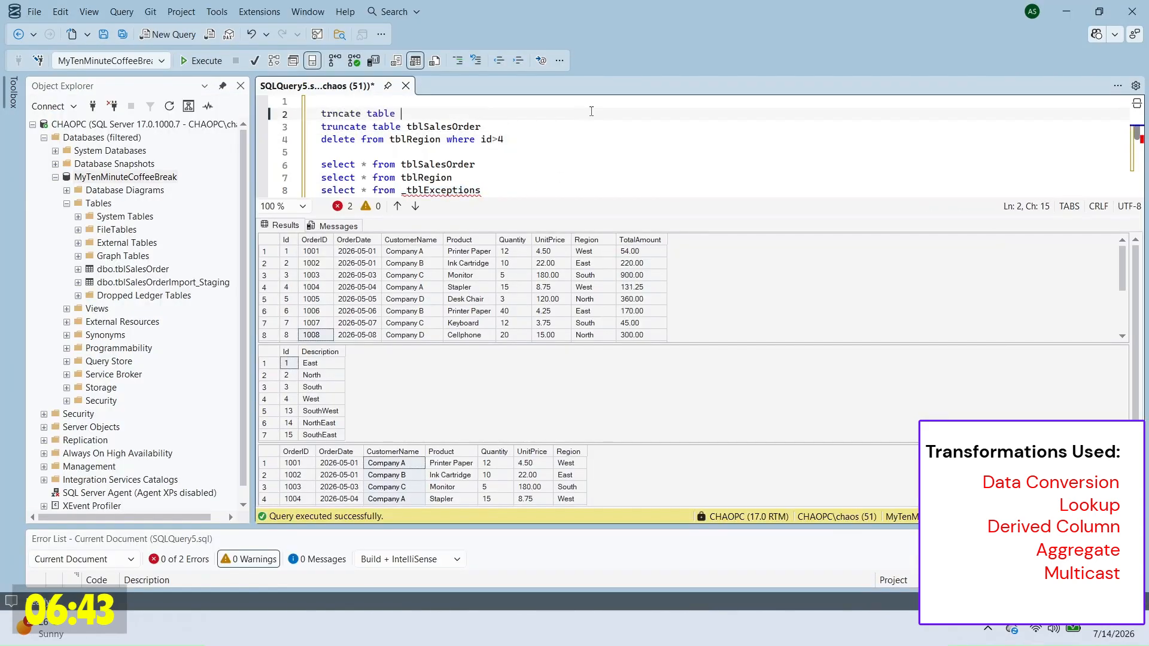
text(_tblExceptions)
click(331, 113)
text(u)
key(Up)
shift+click(557, 142)
key(F5)
Step: Run the three select queries to confirm the tables are empty
click(564, 170)
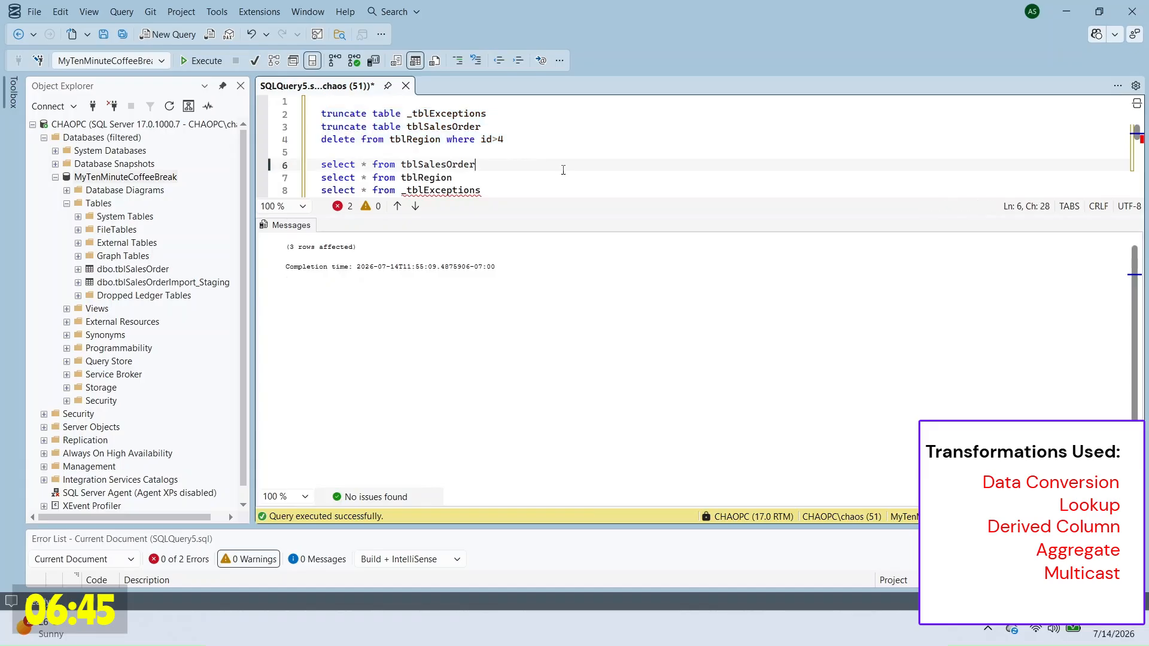
drag(563, 153, 577, 187)
key(F5)
Step: Execute the DataTransformations package and rerun the selects to check the loaded orders
key(alt+Tab)
right_click(1074, 242)
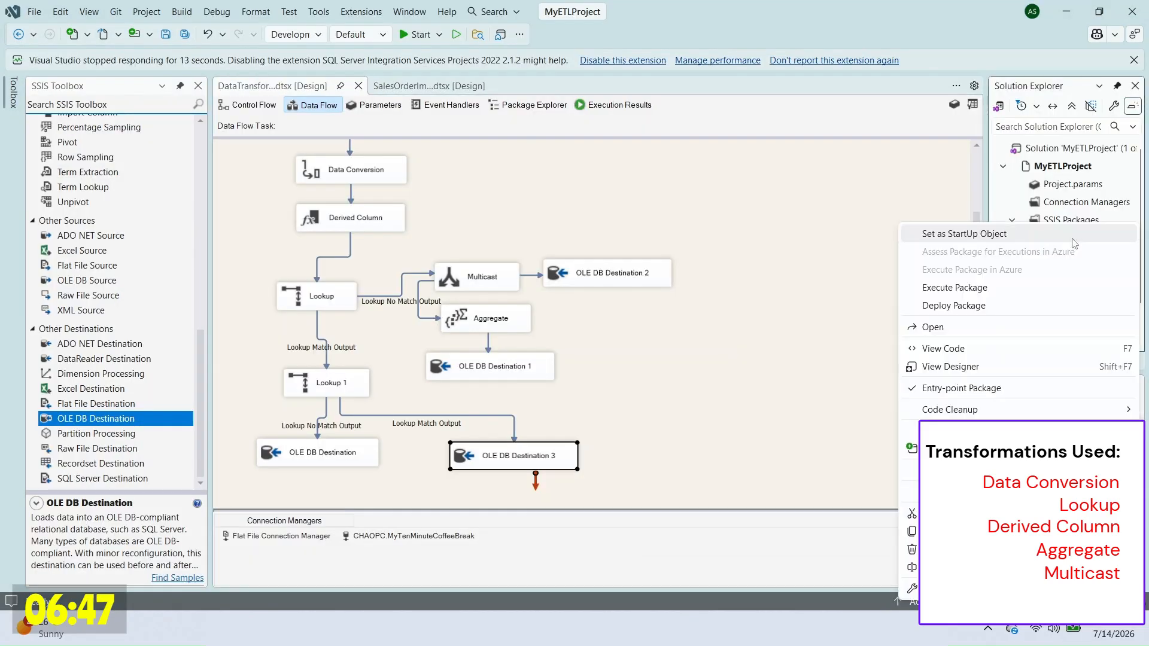
click(956, 287)
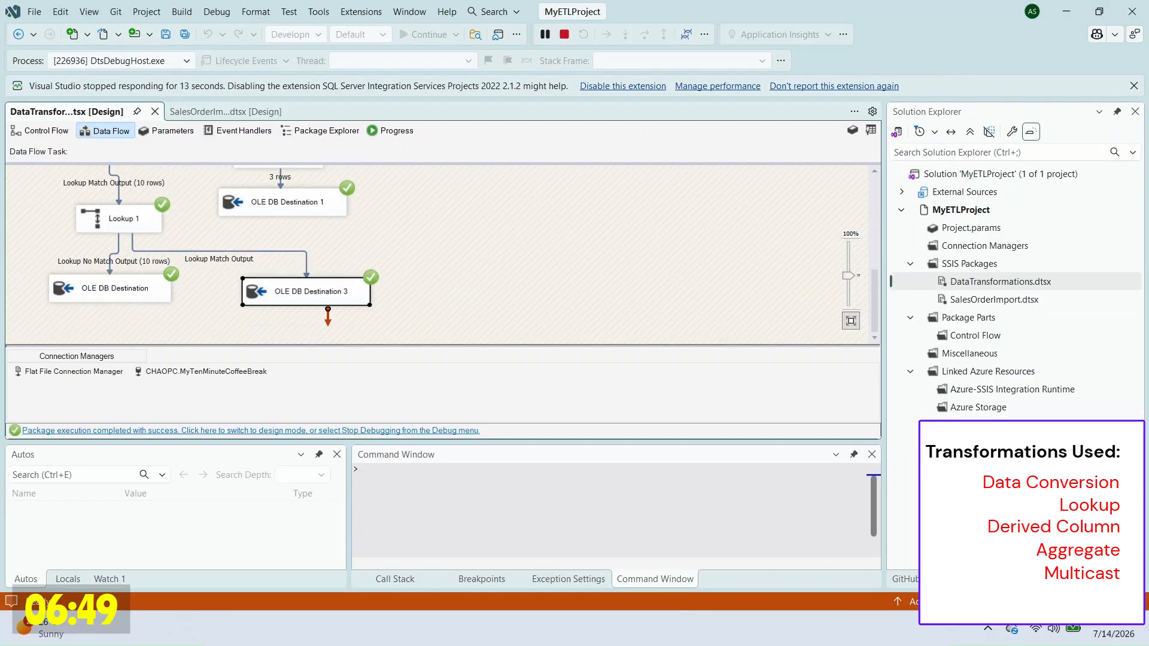
key(alt+Tab)
key(F5)
drag(327, 364, 328, 432)
click(386, 292)
scroll(386, 292, down, 2)
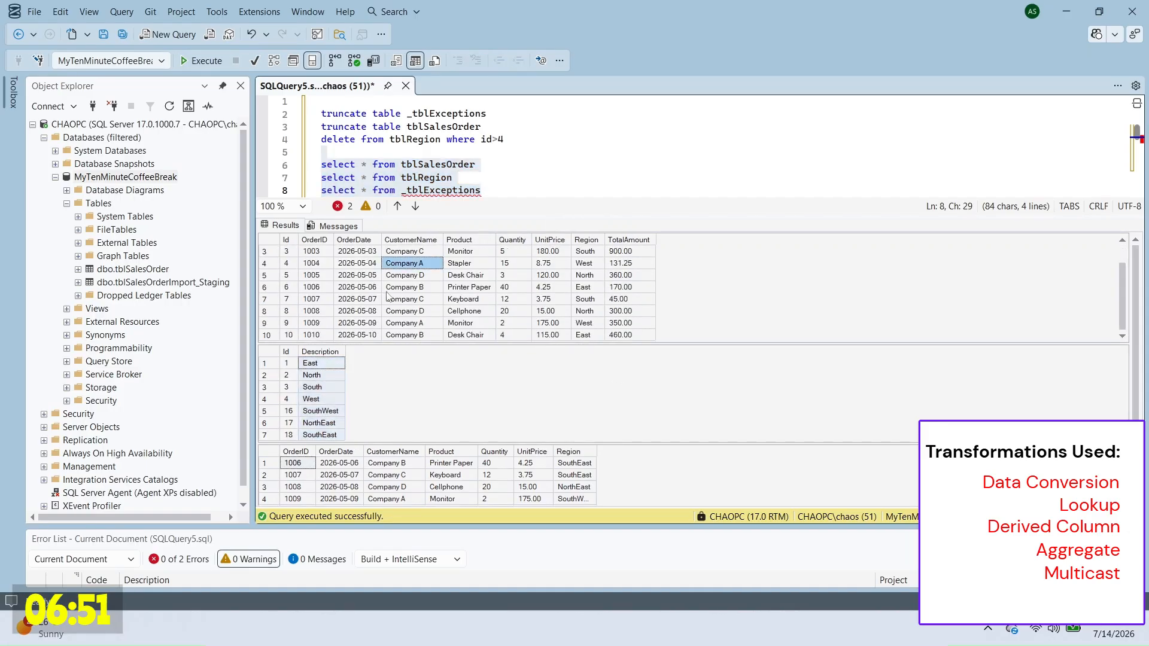
Step: Stop debugging, run the package again, and review orders, regions and exception rows
key(alt+Tab)
key(shift+F5)
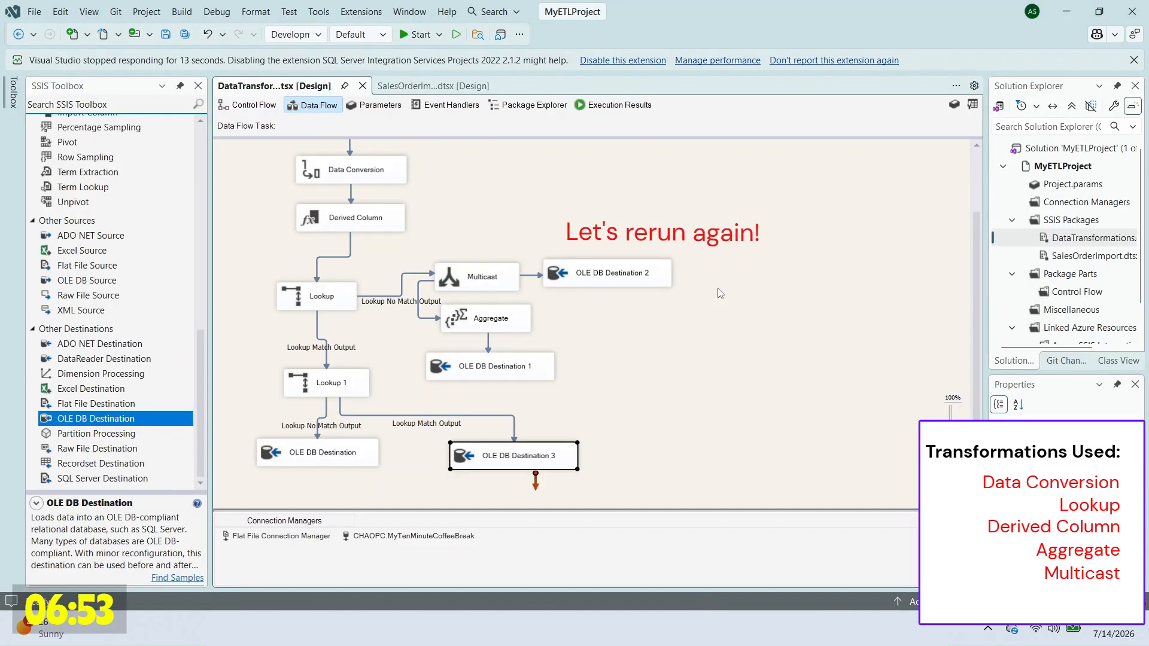
click(1036, 296)
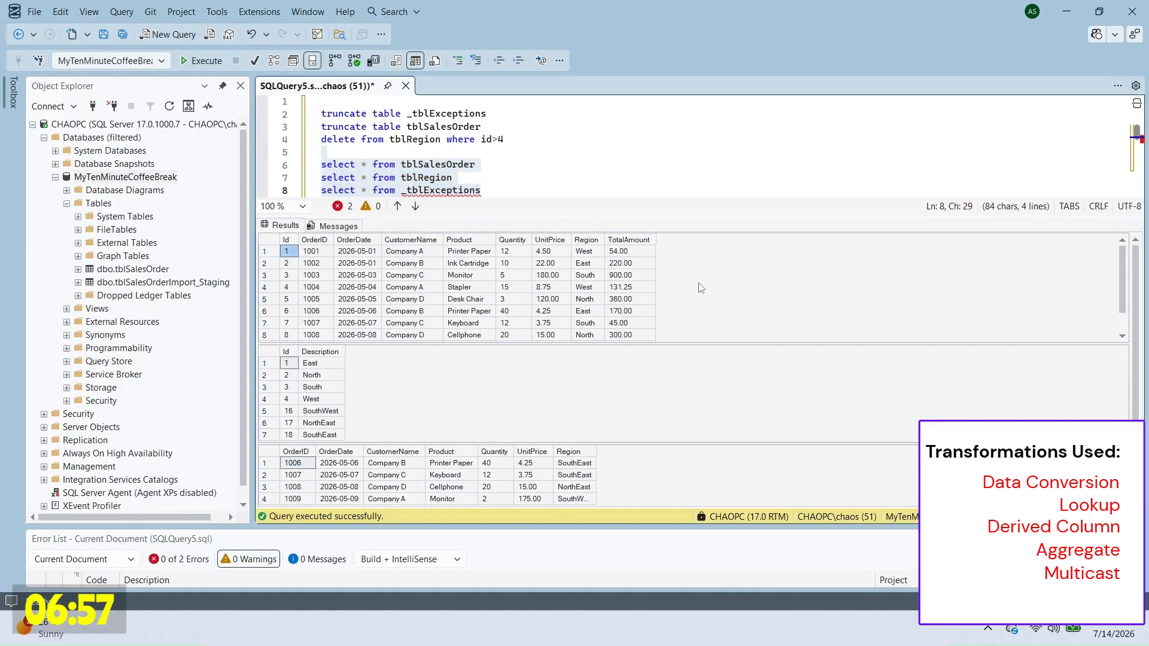
click(413, 263)
drag(317, 251, 589, 313)
click(358, 323)
drag(323, 363, 325, 435)
click(1123, 473)
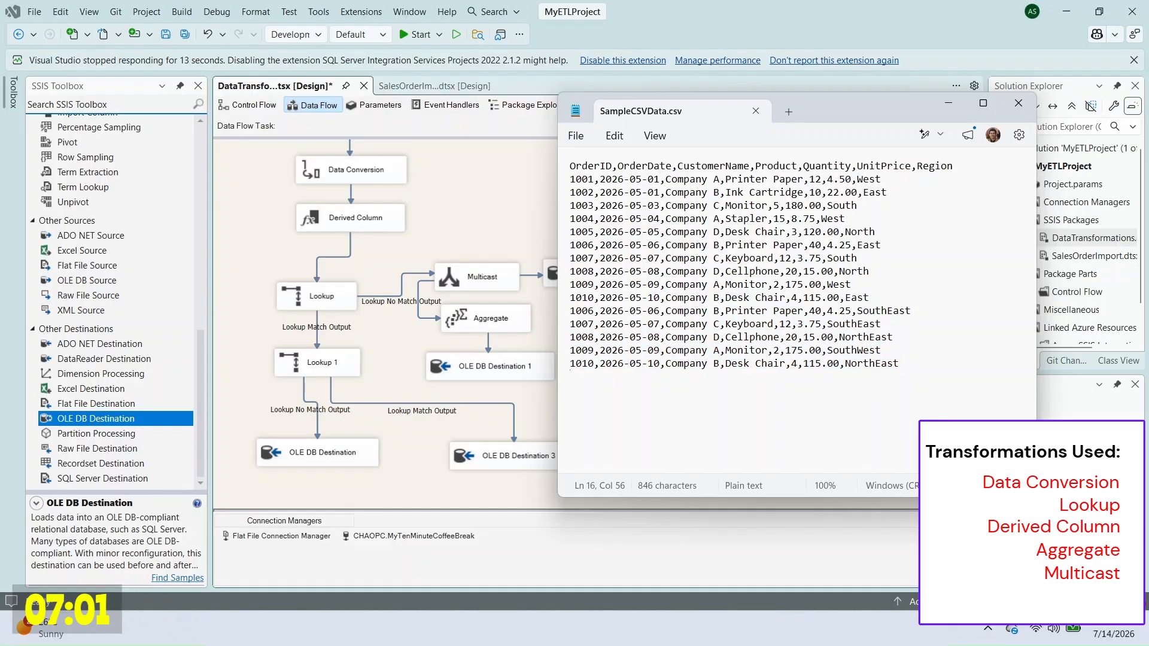
Step: Paste five copied rows and corrupt them with OrderID AA, date VV, blank product, price nn
key(Return)
text(1006,2026-05-06,Company B,Printer Paper,40,4.25,SouthEast 1007,2026-05-07,Company C,Keyboard,12,3.75,SouthEast 1008,2026-05-08,Company D,Cellphone,20,15.00,NorthEast 1009,2026-05-09,Company A,Monitor,2,175.00,SouthWest 1010,2026-05-10,Company B,Desk Chair,4,115.00,NorthEast)
drag(594, 377, 569, 377)
text(AA)
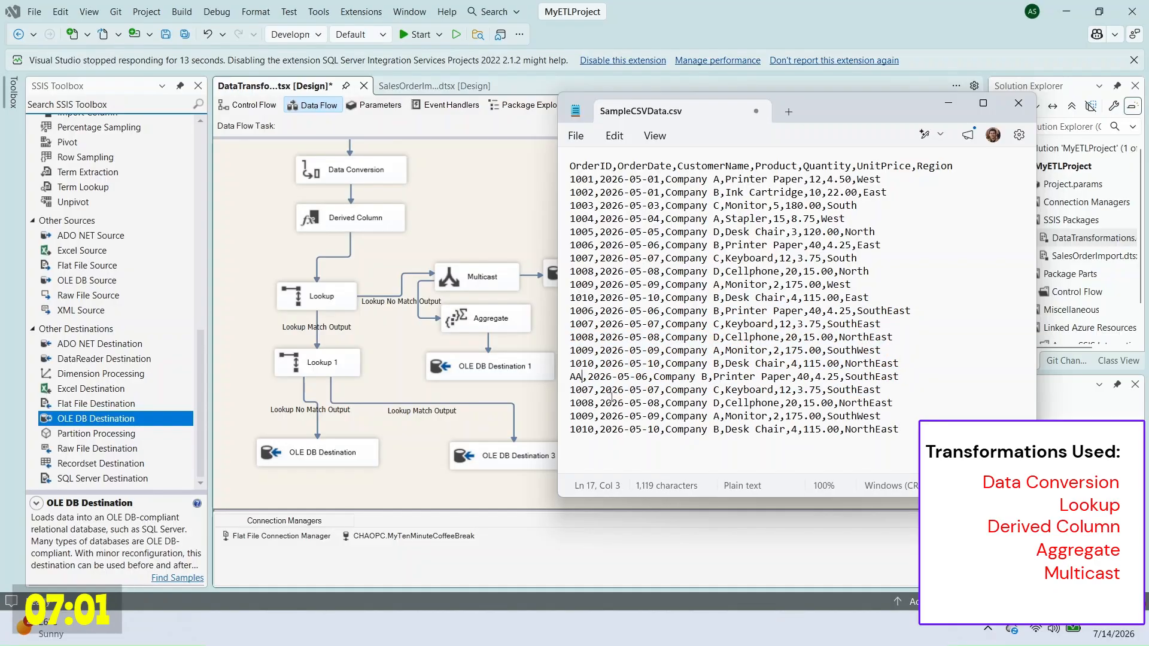
drag(660, 390, 600, 390)
text(VV)
double_click(743, 404)
double_click(776, 417)
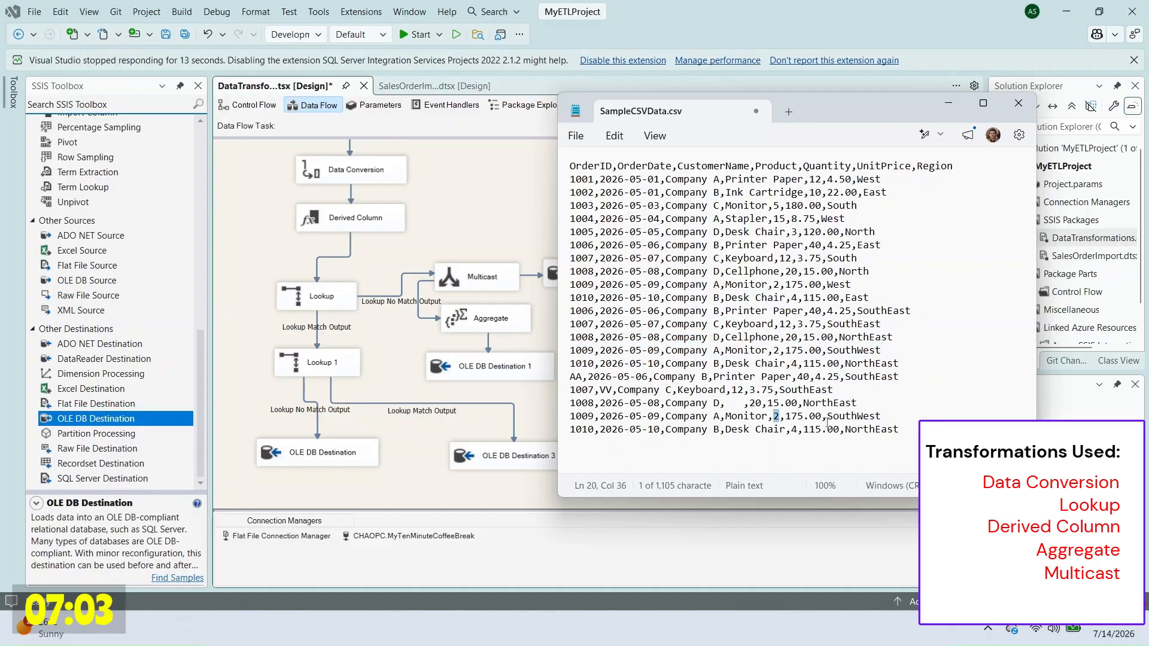
drag(803, 430, 839, 431)
text(nn)
Step: Duplicate a row as a new last line and renumber the new order IDs
drag(570, 364, 904, 366)
key(ctrl+c)
click(914, 438)
key(Return)
key(ctrl+v)
drag(593, 391, 582, 391)
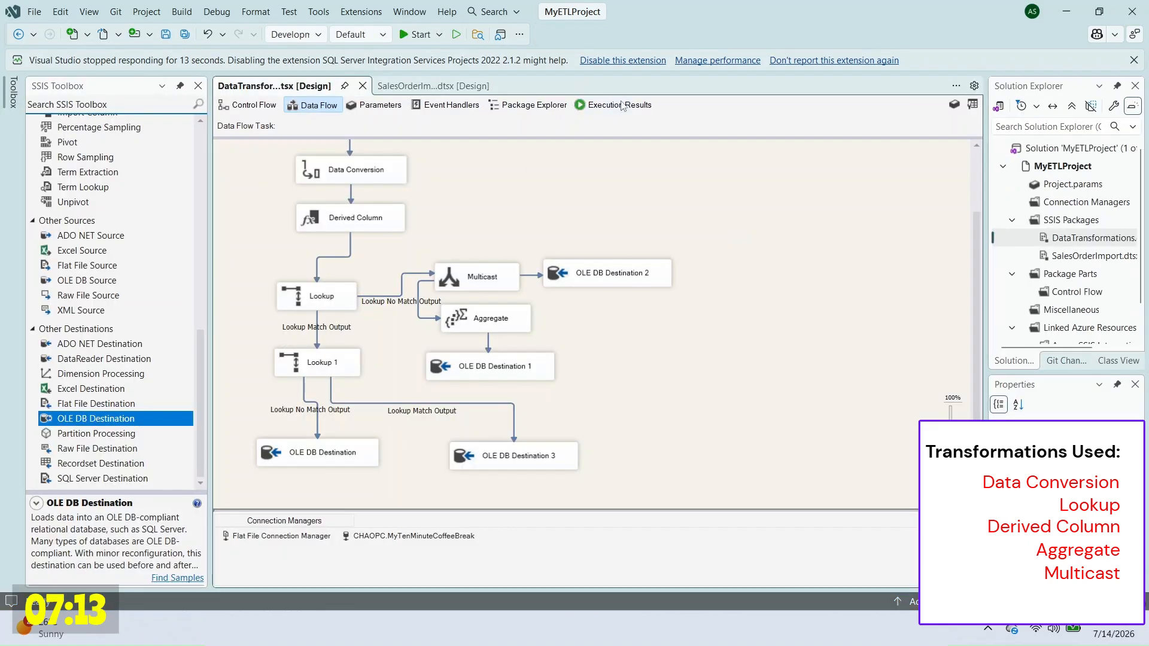
Step: Copy the conversion error's message text from the package's Execution Results
click(623, 107)
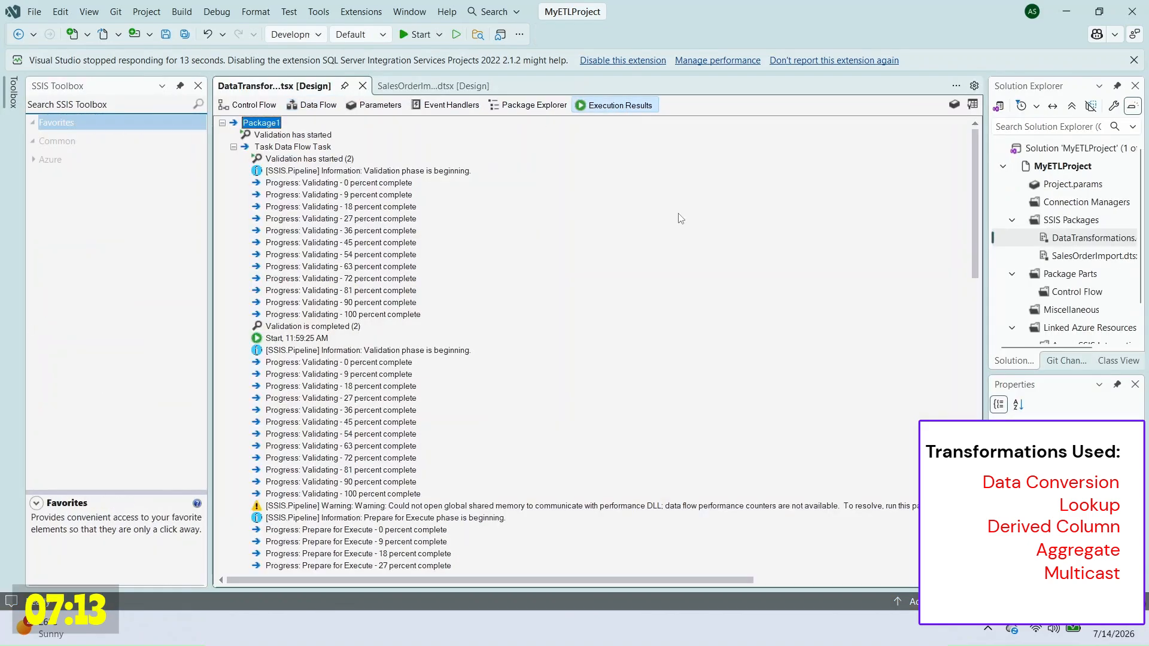
scroll(599, 299, down, 10)
right_click(587, 398)
click(633, 409)
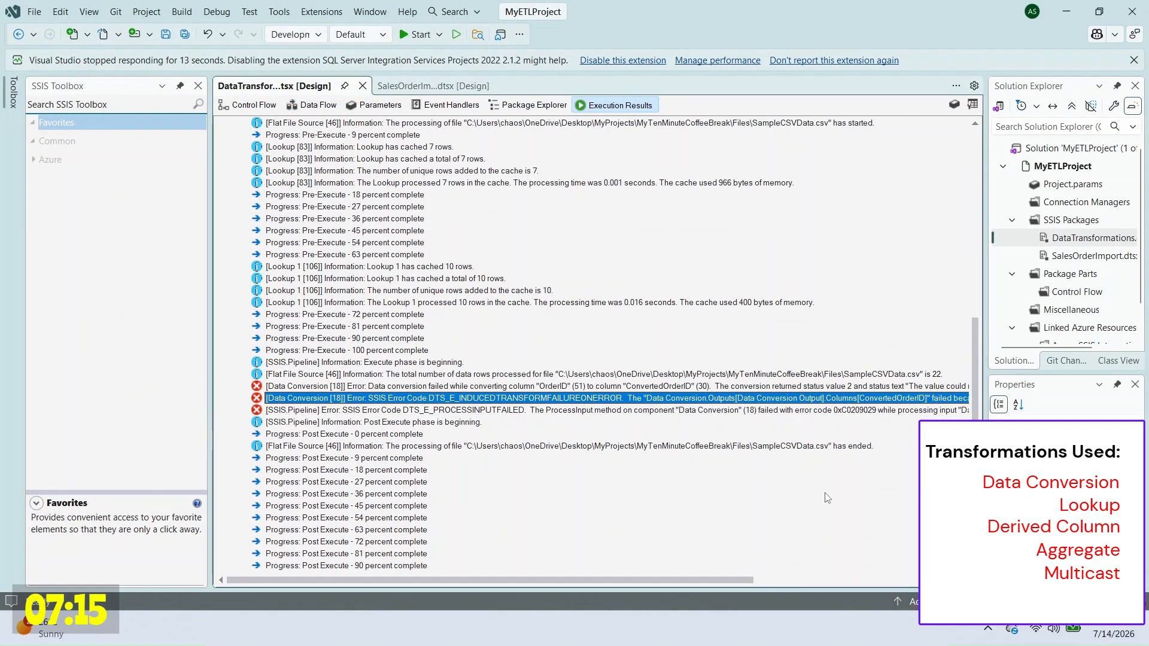
Step: Paste the error into a new Notepad tab, noting ConvertedOrderID, and reopen Data Conversion
click(790, 628)
click(788, 113)
key(ctrl+v)
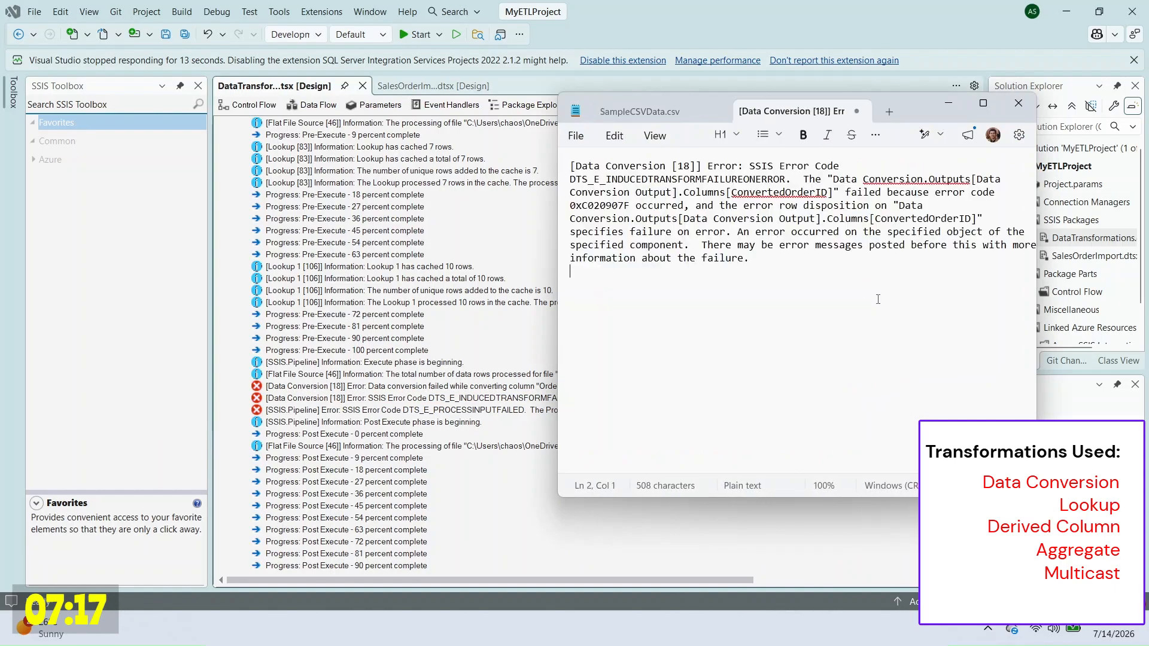
double_click(936, 218)
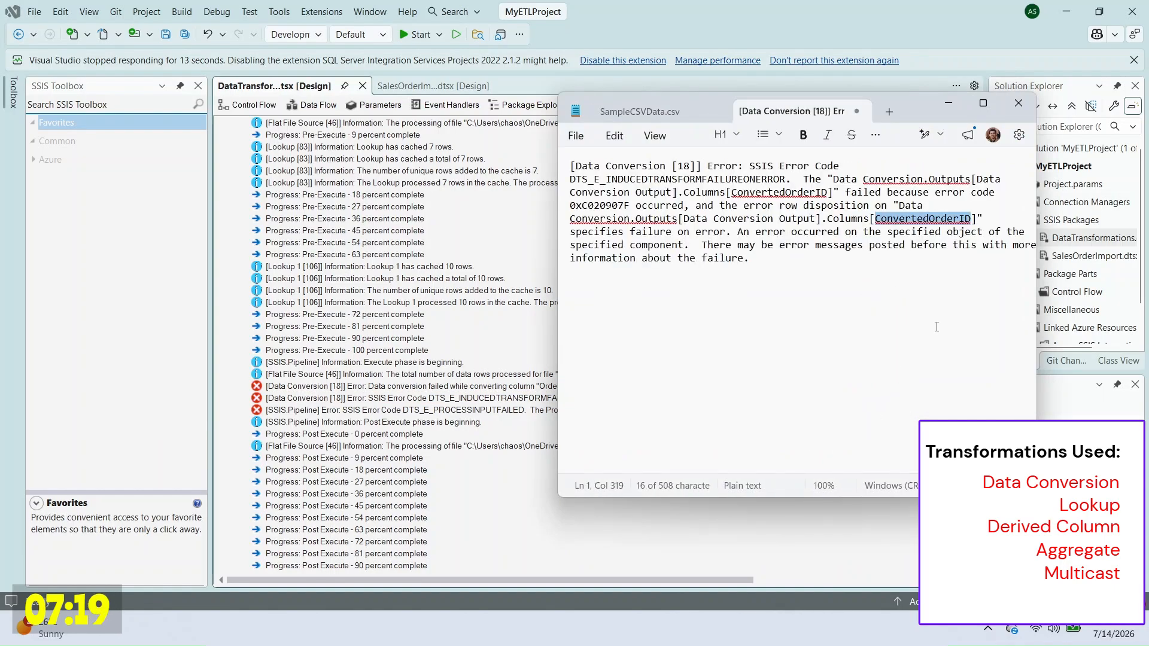
click(652, 112)
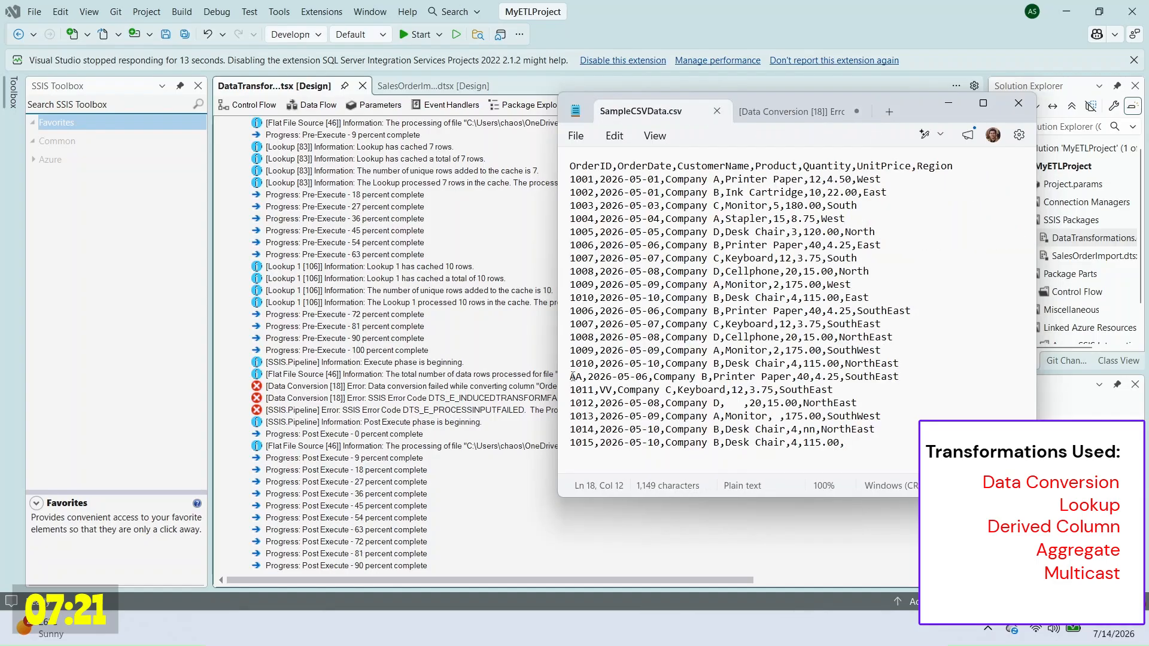
click(253, 116)
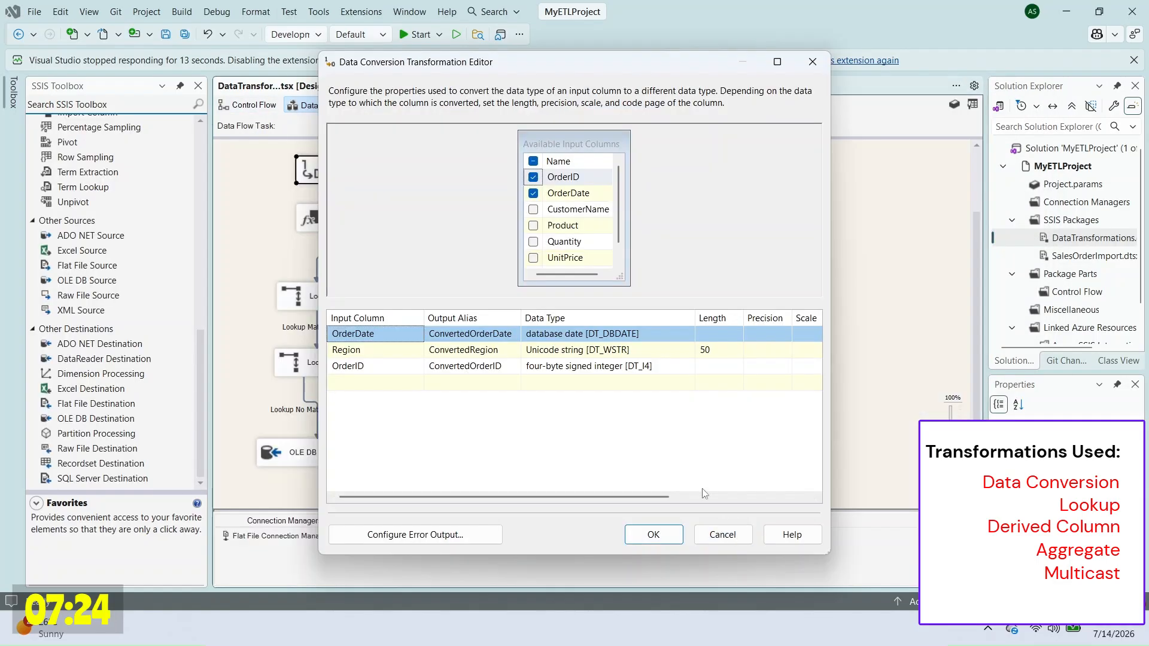
click(398, 366)
Step: Remove the OrderID conversion from Data Conversion
right_click(762, 363)
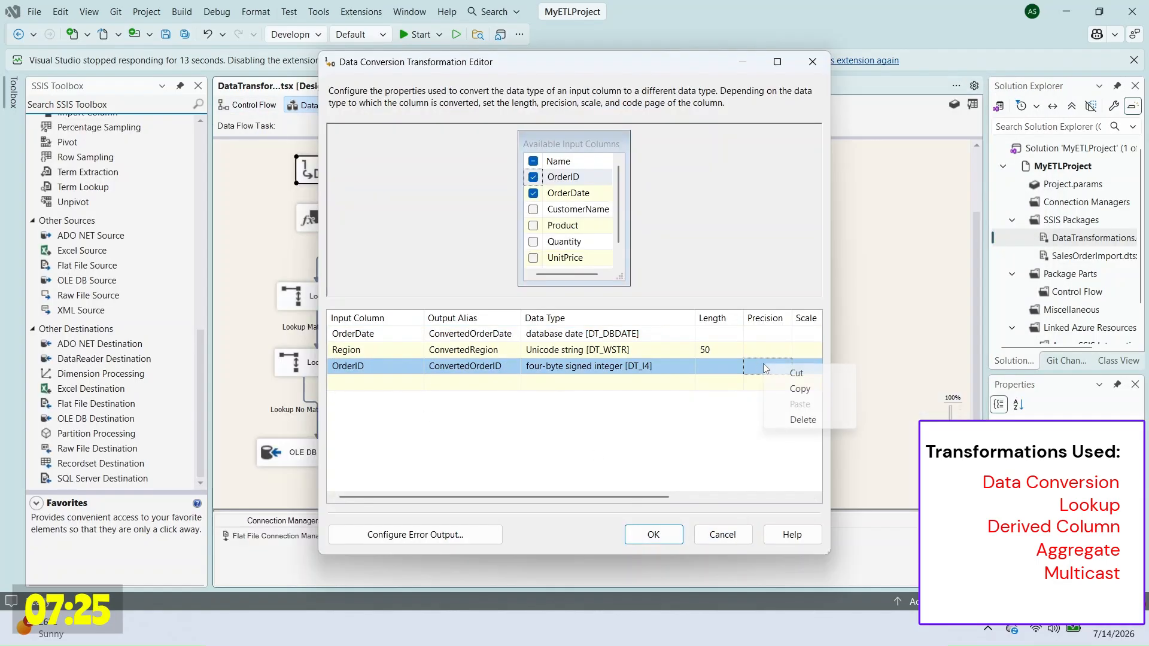
click(779, 419)
click(678, 538)
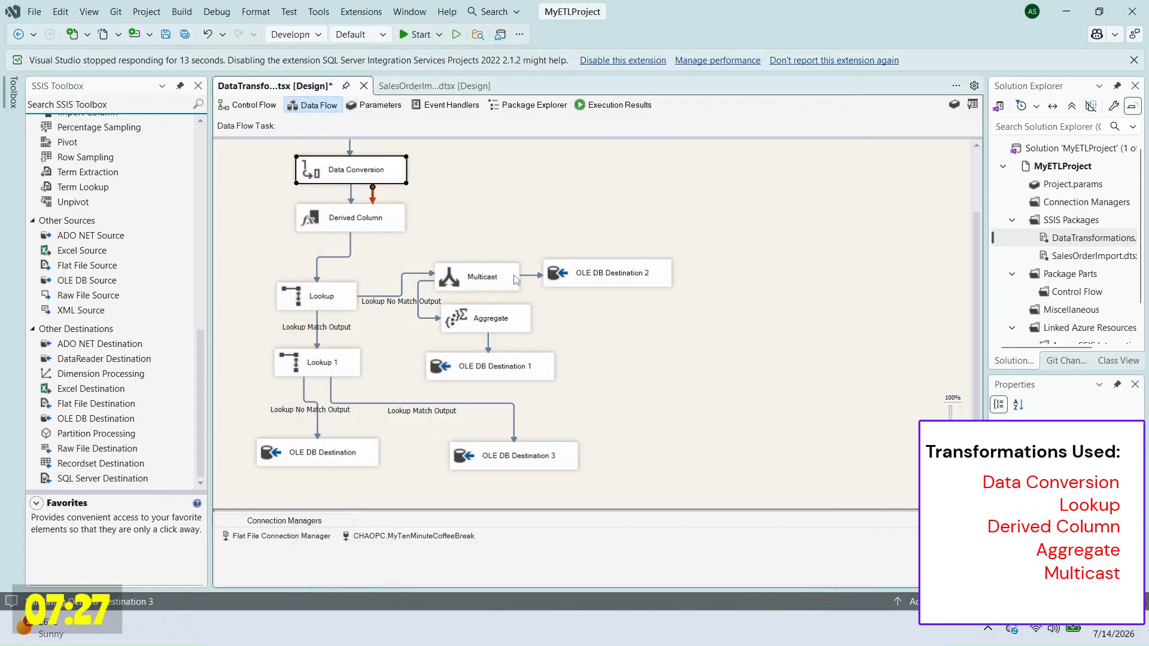
Step: Add derived column ConvertedOrderID as (DT_I4)TRIM([OrderID]) and execute the package
right_click(377, 221)
click(466, 236)
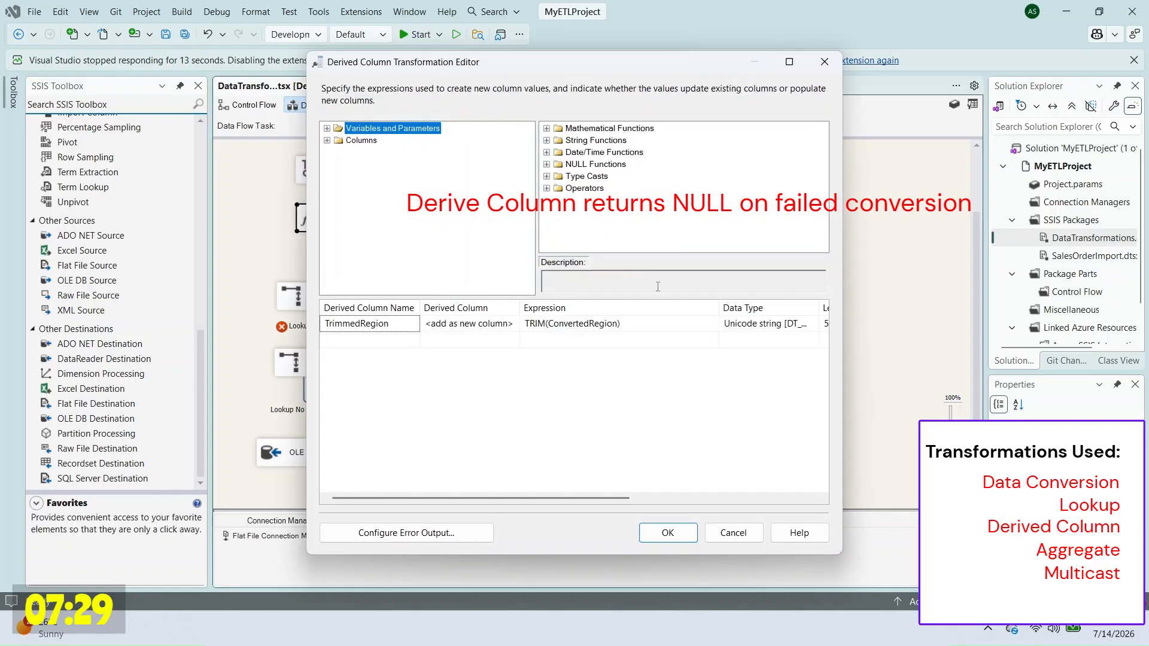
double_click(360, 140)
drag(372, 165, 609, 339)
text(())
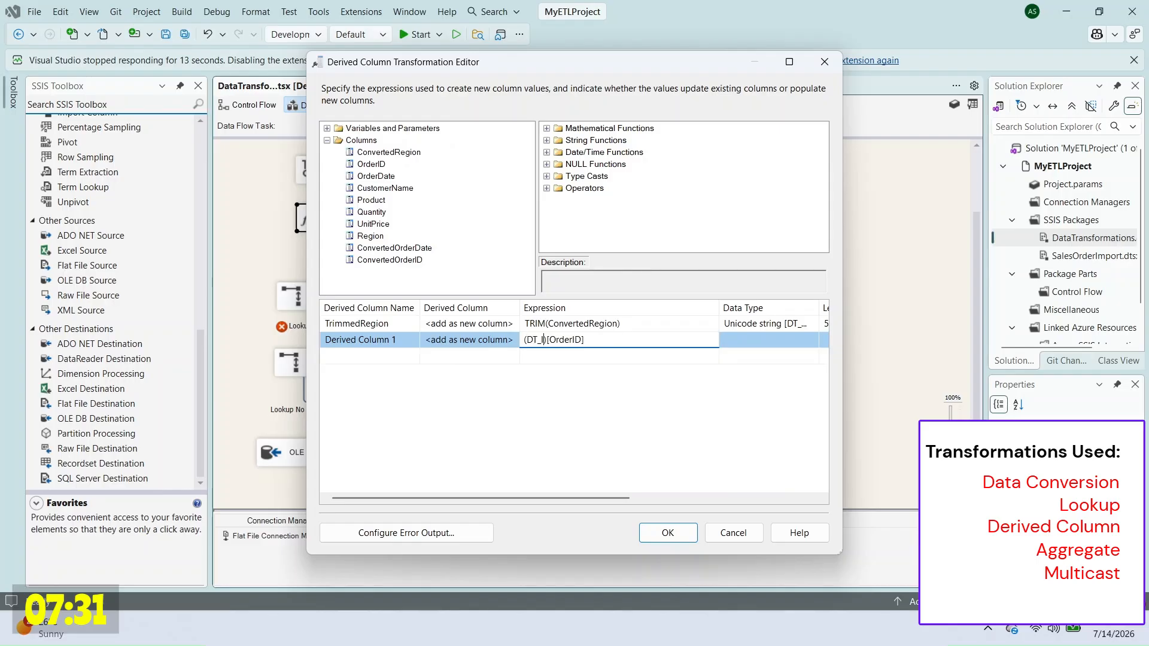
click(413, 343)
text(ConvertedOrderId)
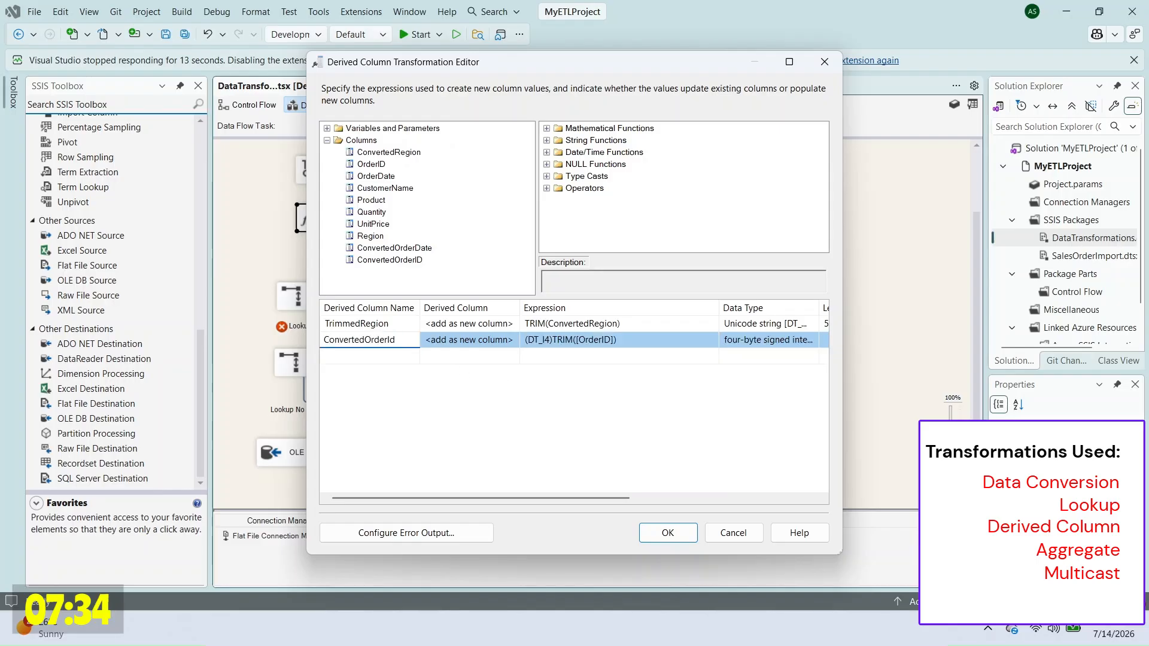
key(Return)
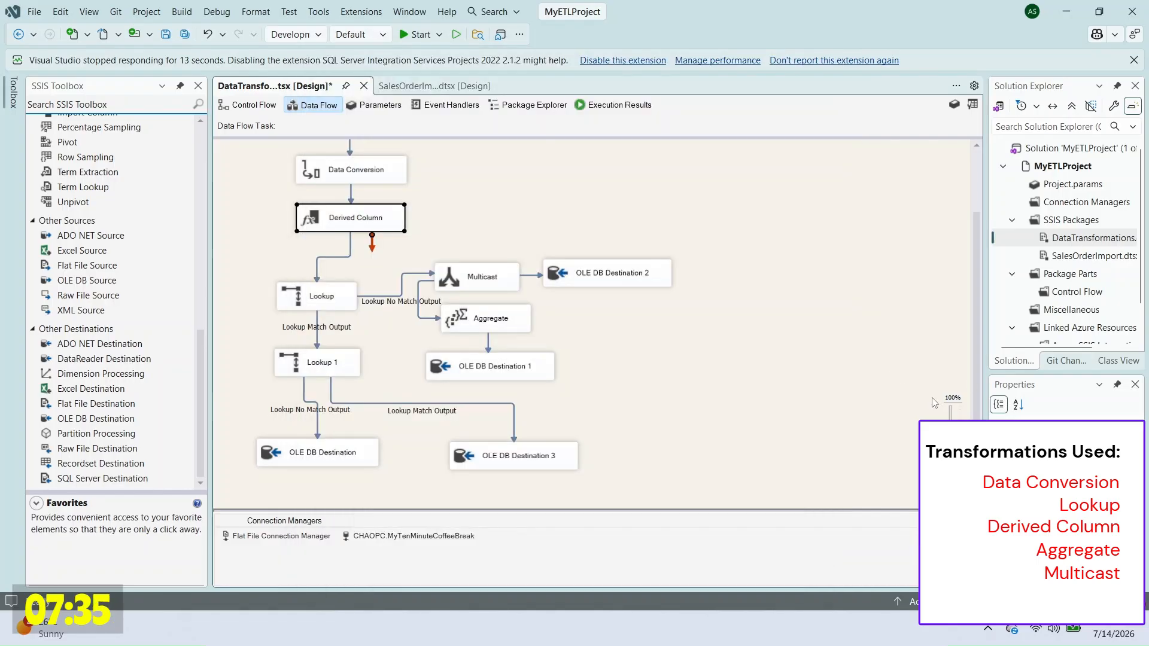
right_click(1100, 238)
click(1029, 283)
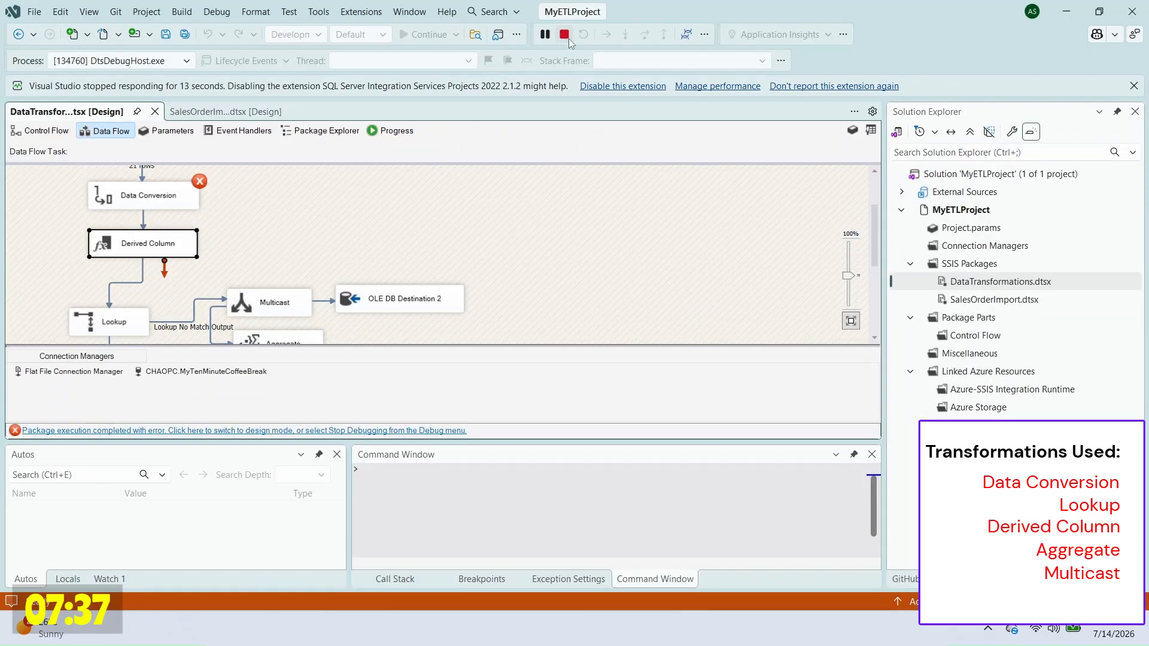
Step: Stop the failed run and paste the ConvertedOrderDate conversion error into the error notes
click(568, 37)
click(616, 107)
scroll(701, 405, down, 15)
key(alt+Tab)
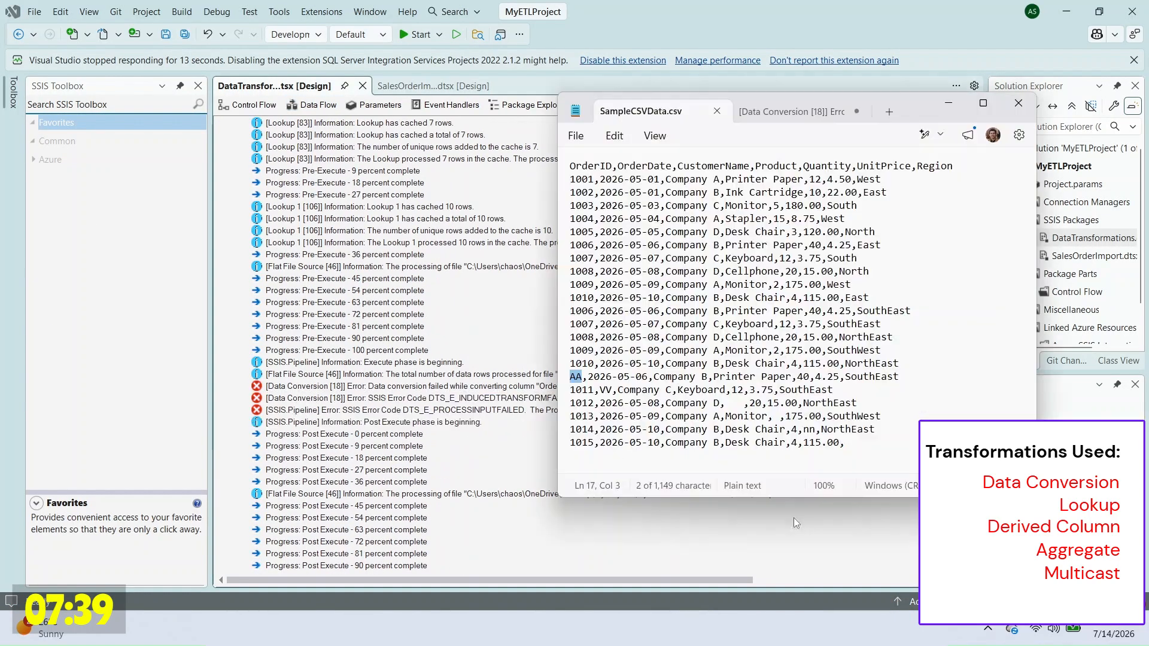
click(791, 112)
click(936, 305)
key(Return)
key(Return)
key(ctrl+v)
double_click(929, 350)
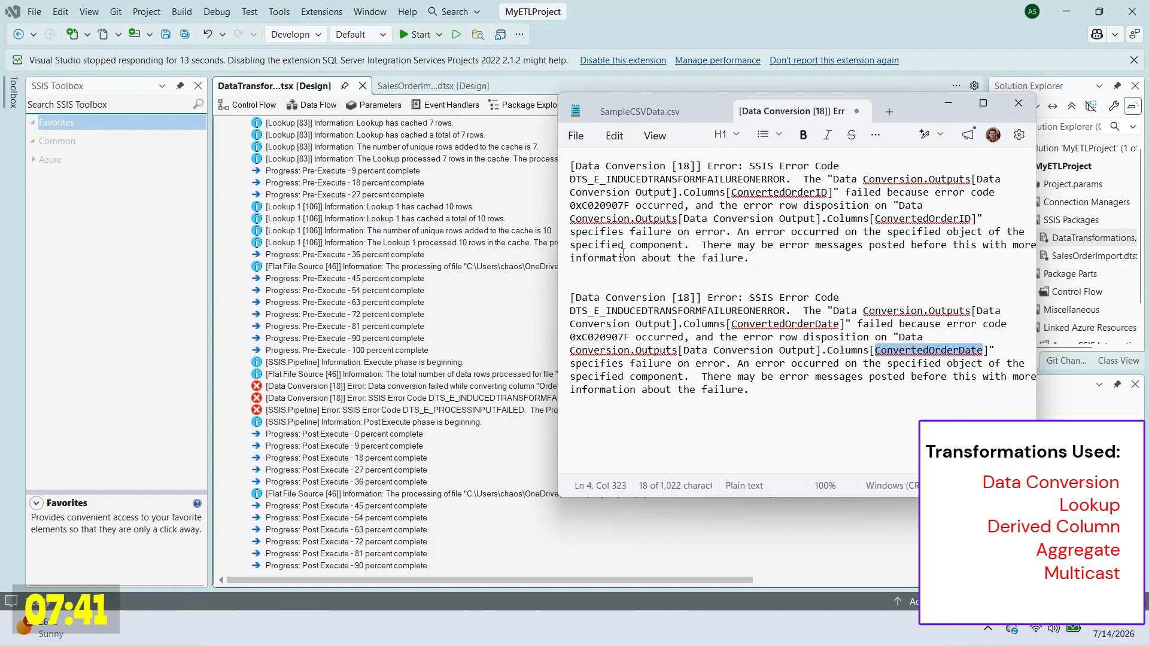
Step: Delete the OrderDate row from the Data Conversion transformation
key(ctrl+Tab)
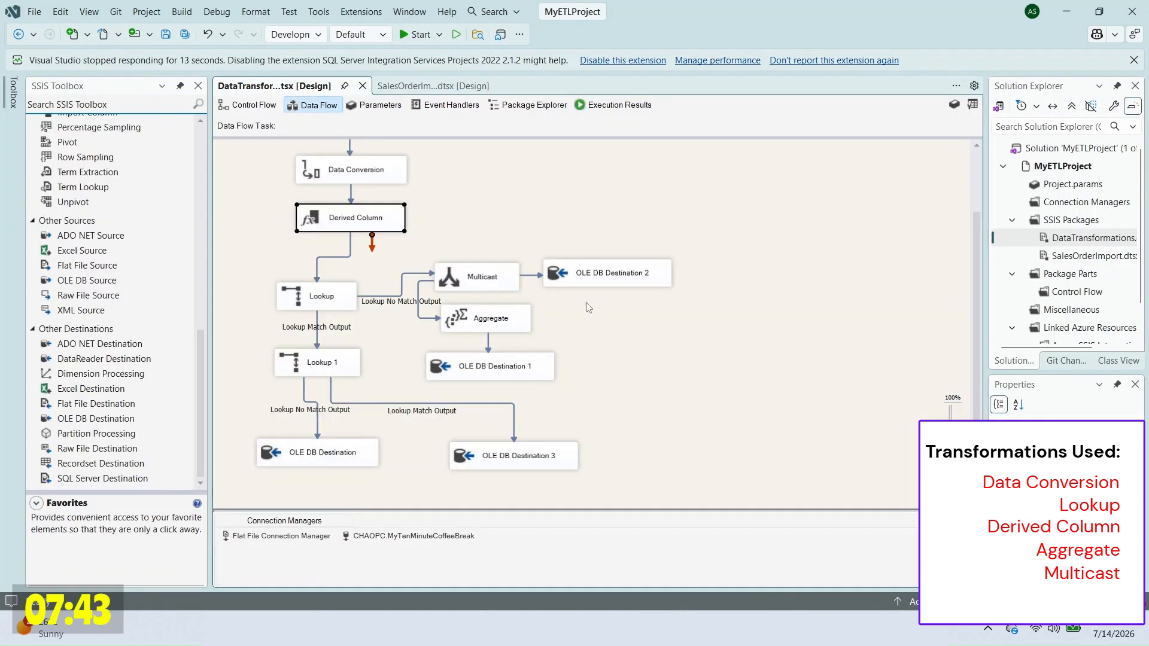
double_click(359, 236)
click(668, 338)
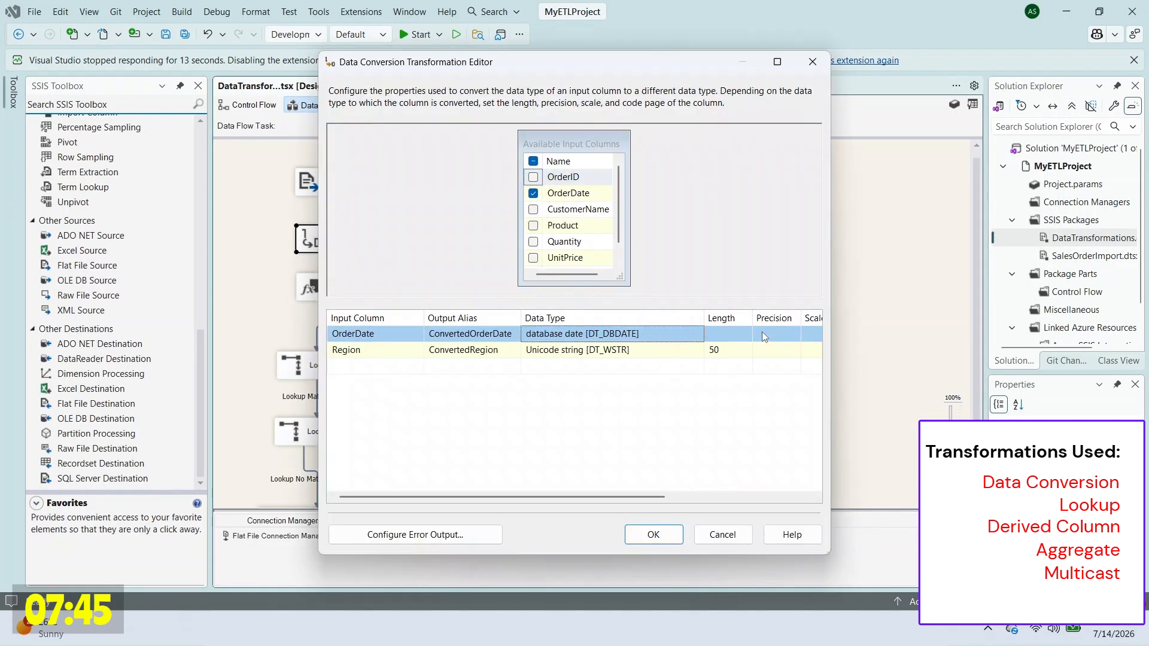
right_click(768, 335)
click(790, 395)
click(721, 536)
Step: Add derived columns ConvertedOrderDate as (DT_DBDATE)TRIM([OrderDate]) and ConvertedQuantity as (DT_I4)TRIM([Quantity])
double_click(355, 287)
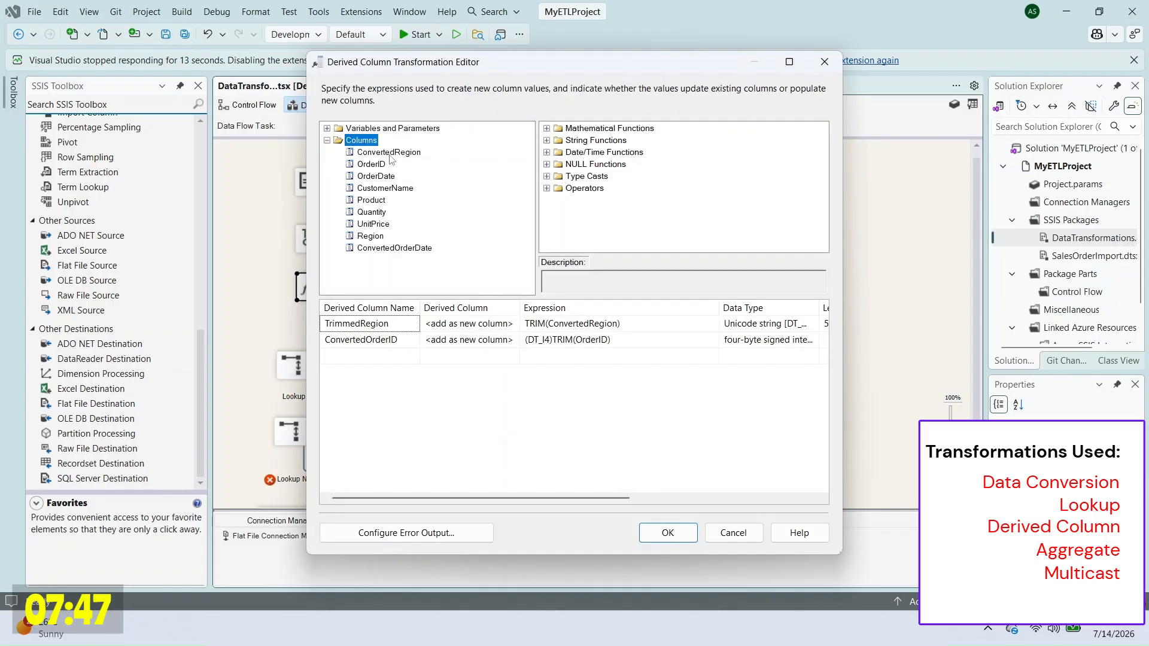
drag(376, 176, 534, 356)
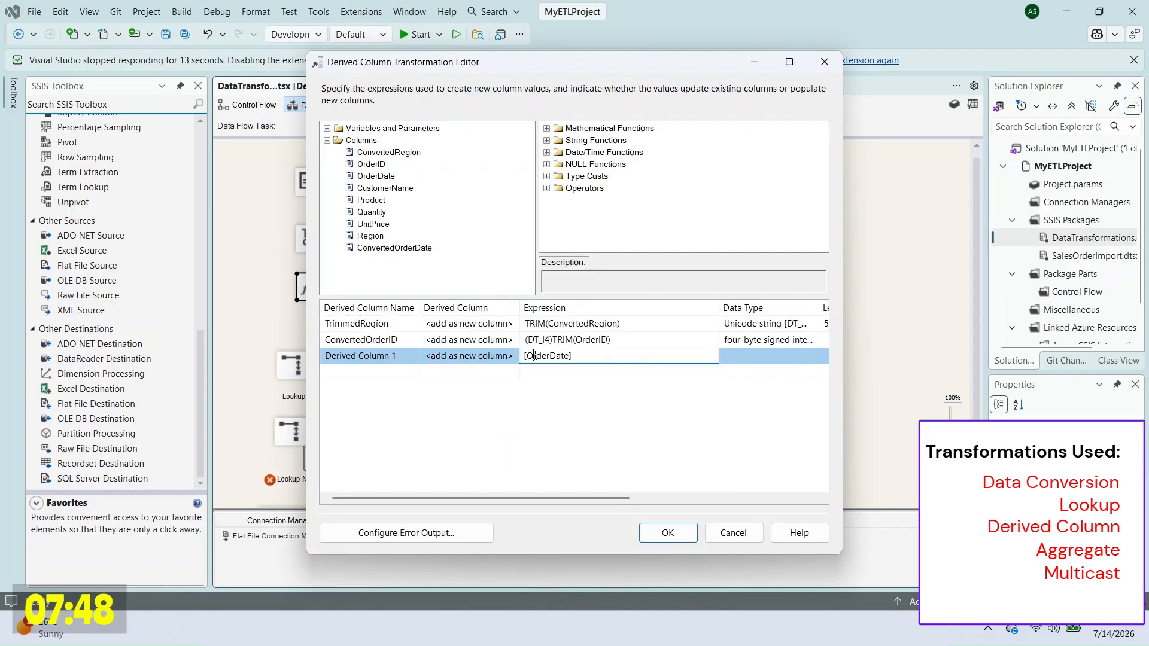
text((DT_DBDATE)[OrderDate)
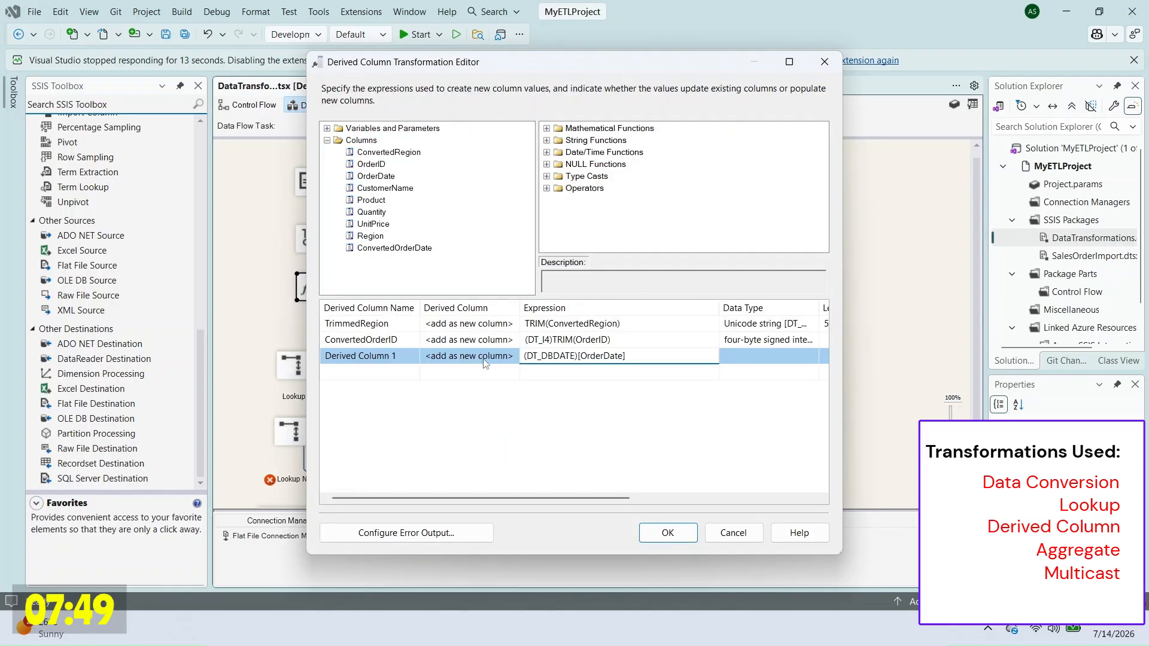
click(359, 355)
text(ConvertedOrderDate)
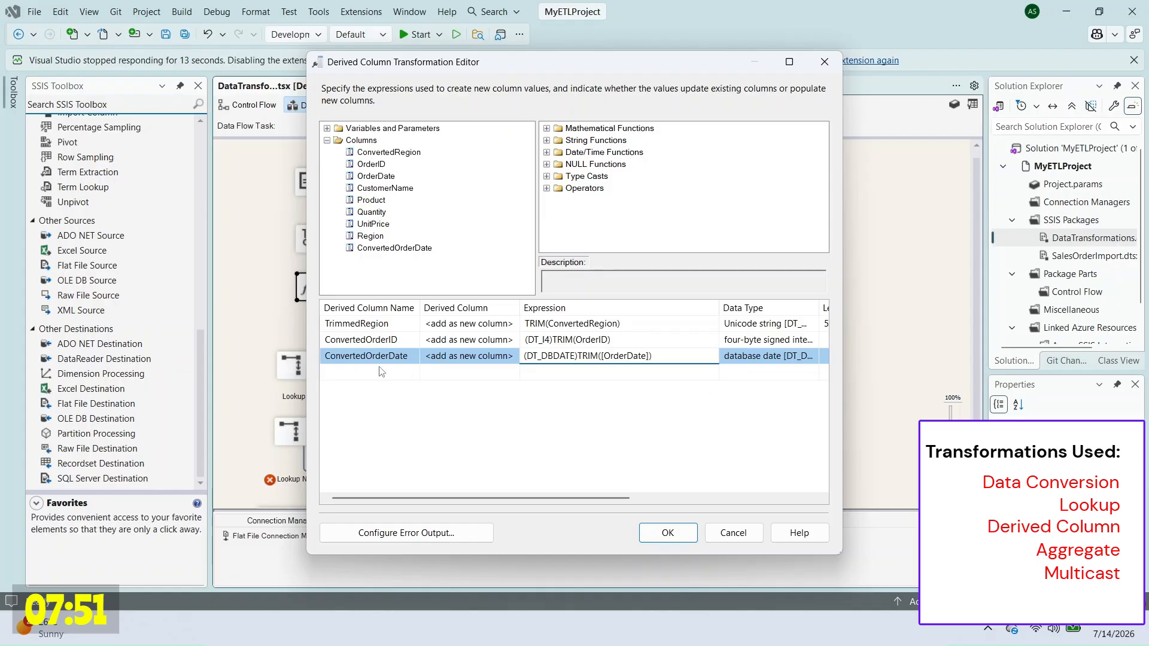
drag(371, 212, 534, 371)
text((DT_))
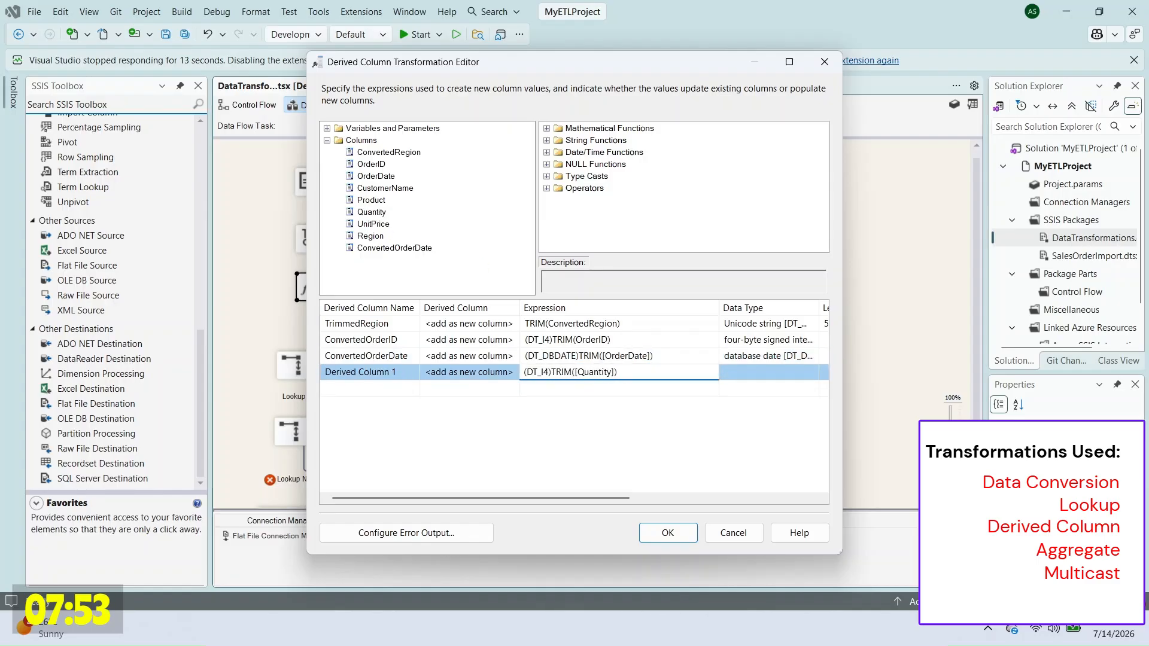
click(360, 372)
text(ConvertedQuantity)
Step: Add (DT_R8)TRIM([UnitPrice]) and ConvertedProduct as TRIM([Product]), then confirm the Derived Column editor
drag(371, 224, 535, 388)
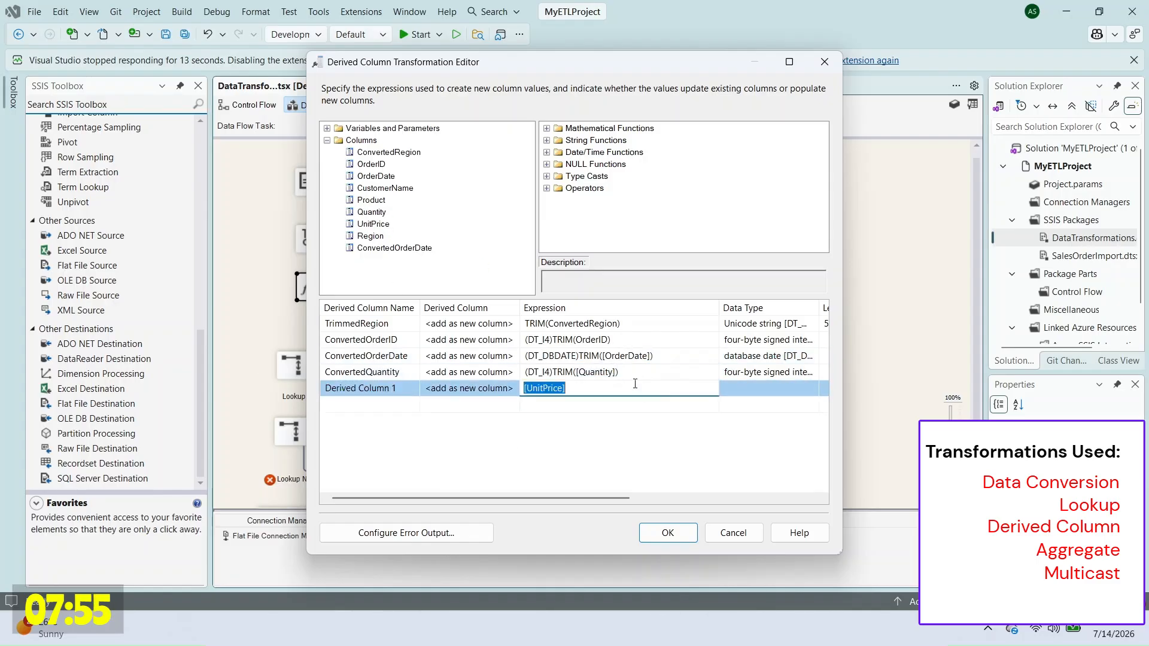
text((DT_R8)TRIM()
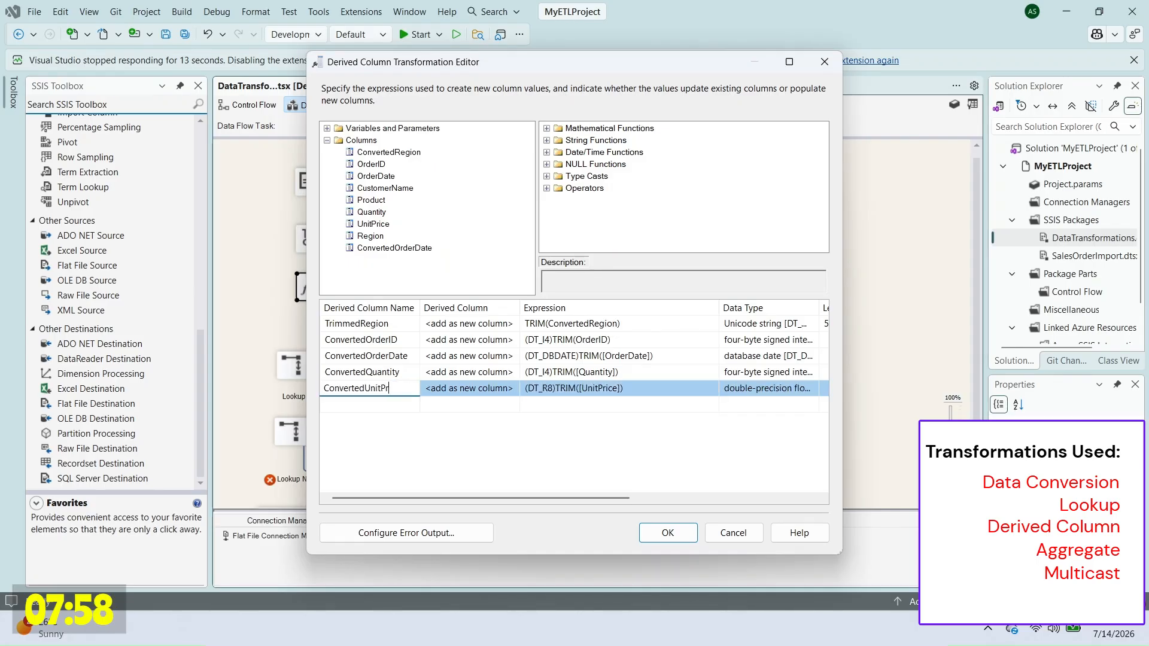
drag(371, 199, 565, 420)
text(TRIM([Product)
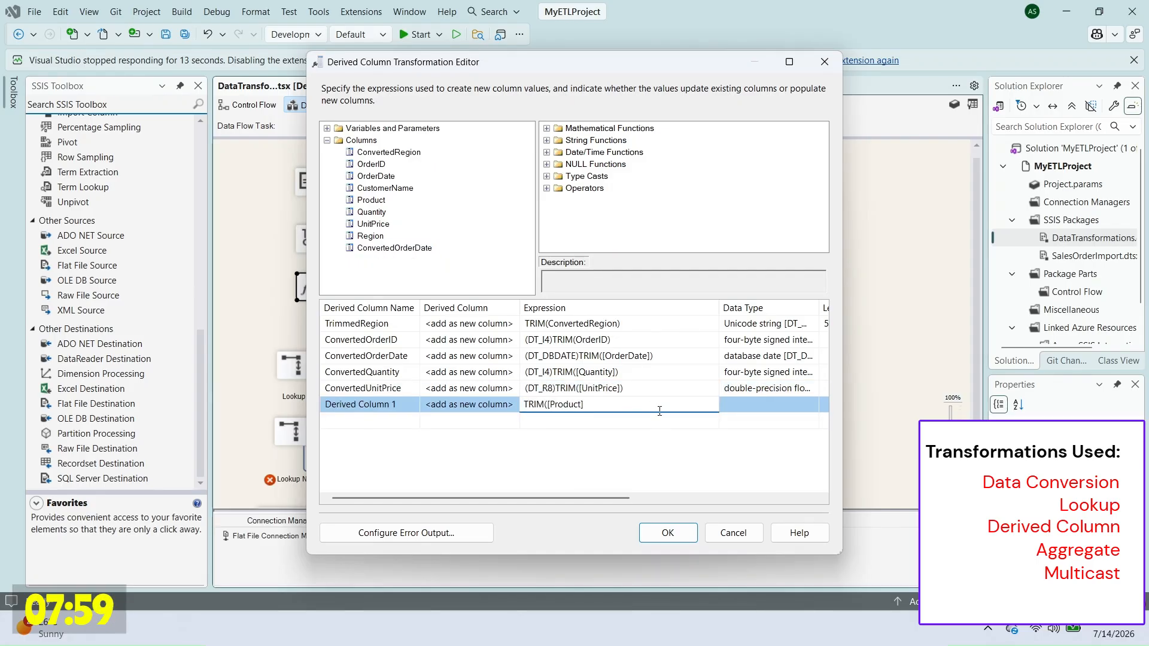
click(660, 411)
text())
click(360, 404)
text(ConvertedProduct)
click(668, 533)
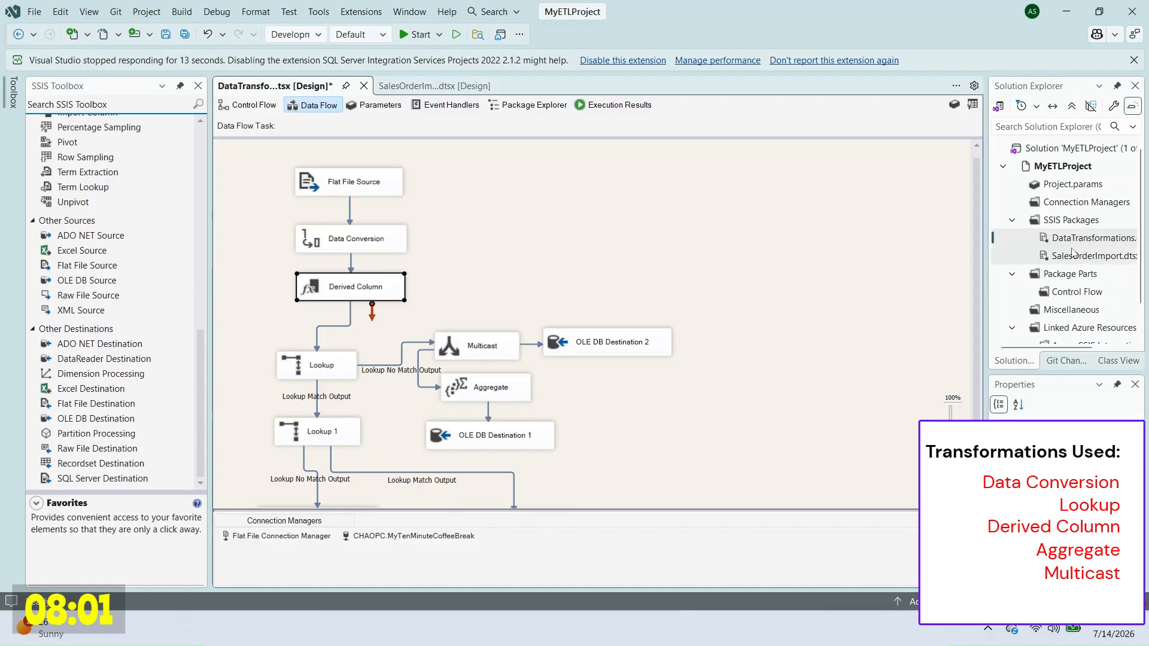
right_click(1071, 237)
Step: Rerun the package and note the new ConvertedOrderID failure
click(1018, 288)
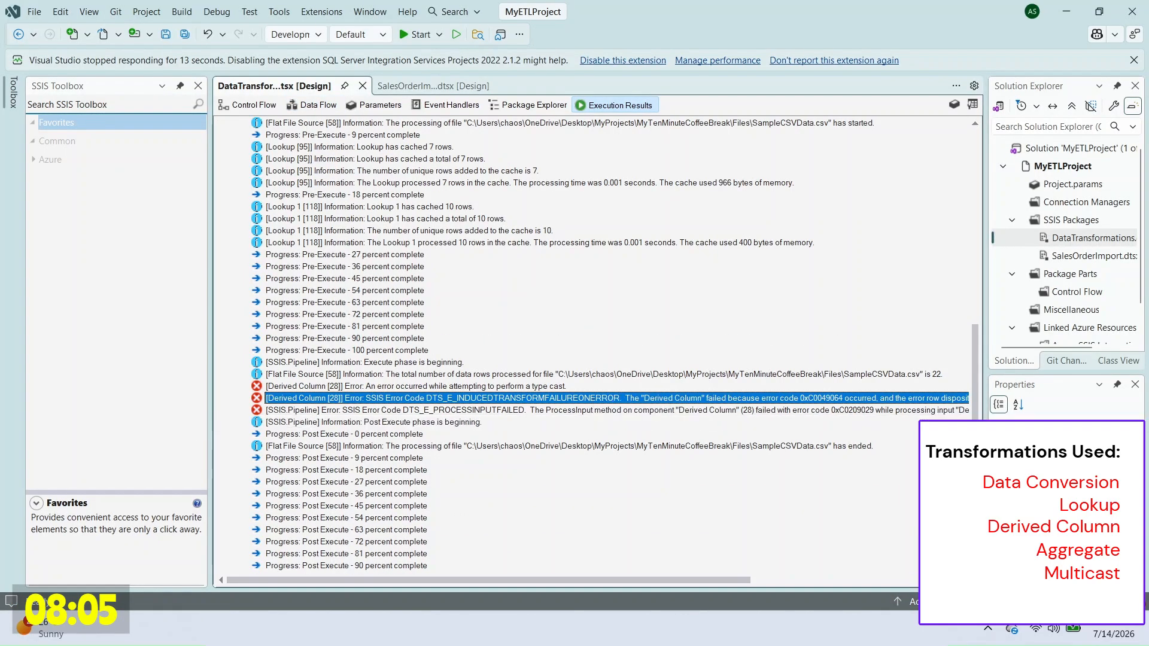
key(alt+Tab)
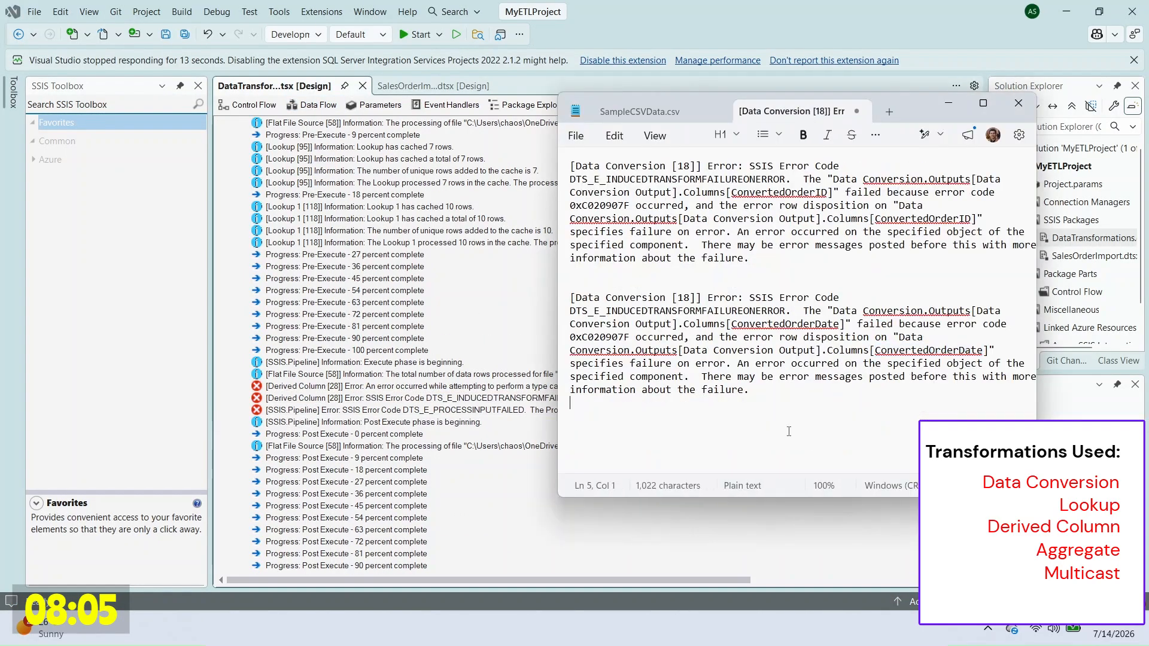
double_click(892, 404)
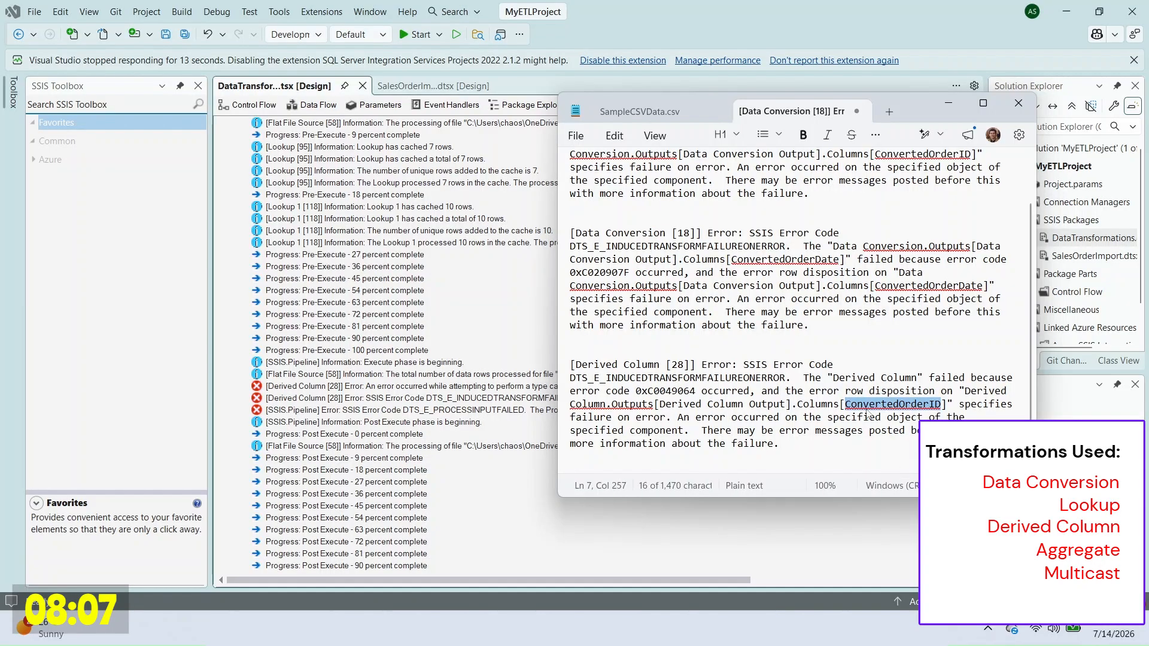
click(307, 107)
Step: In Derived Column's error output, set TrimmedRegion and ConvertedOrderID to Ignore failure
right_click(379, 287)
click(411, 296)
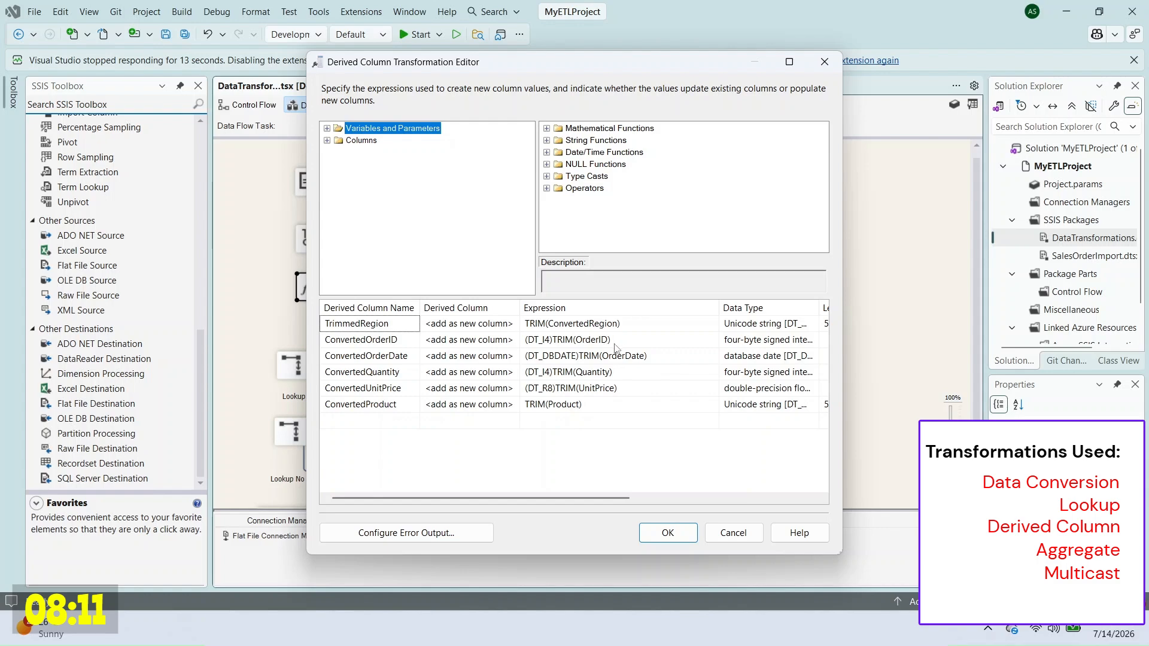
click(407, 533)
double_click(588, 205)
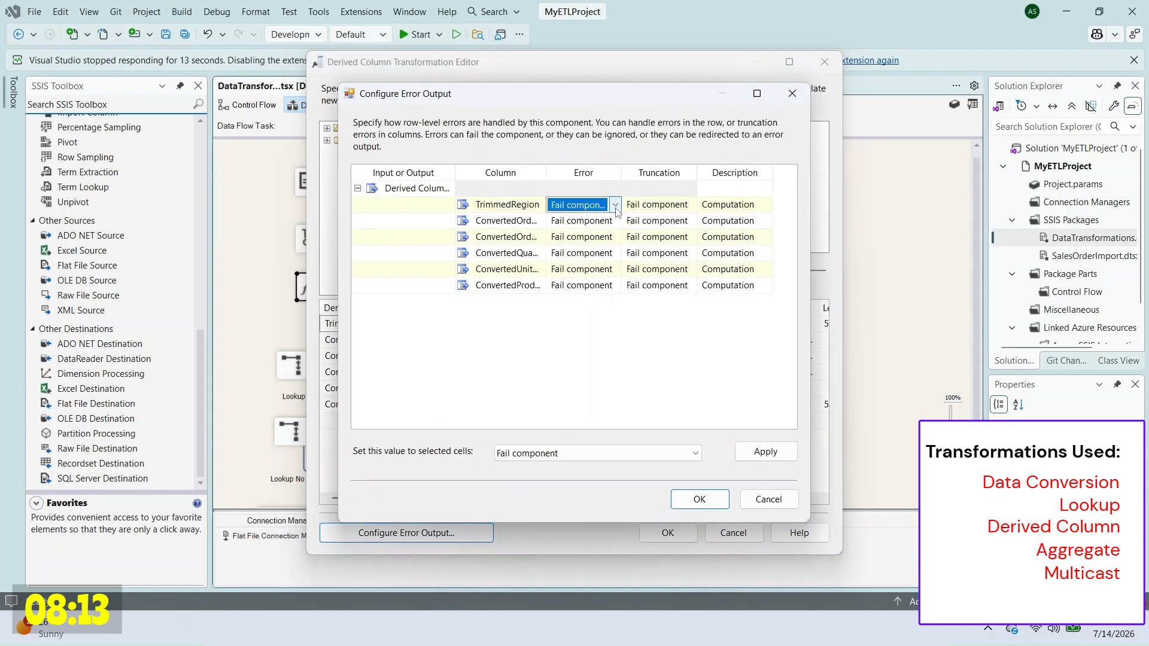
click(586, 219)
double_click(586, 222)
click(587, 236)
Step: Set ConvertedOrderDate, ConvertedQuantity, ConvertedProduct and ConvertedUnitPrice to Ignore failure, confirm, and rerun the package
double_click(586, 237)
click(587, 251)
double_click(587, 254)
click(587, 268)
double_click(587, 270)
click(587, 285)
double_click(588, 286)
click(587, 301)
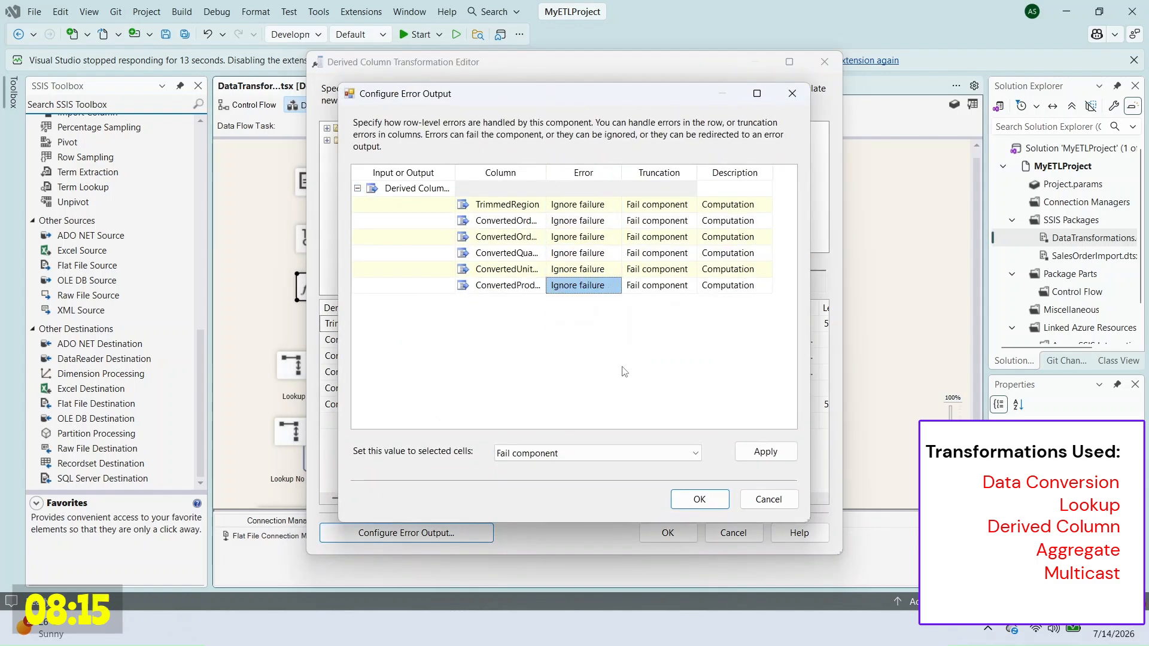
click(700, 499)
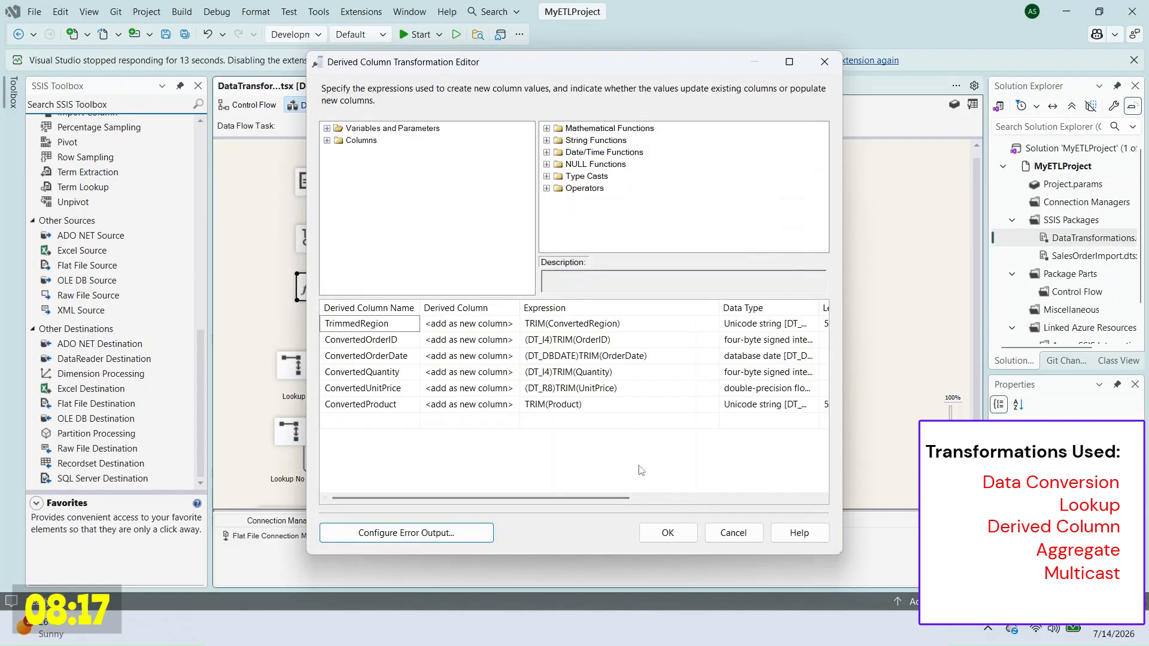
click(667, 533)
right_click(1088, 245)
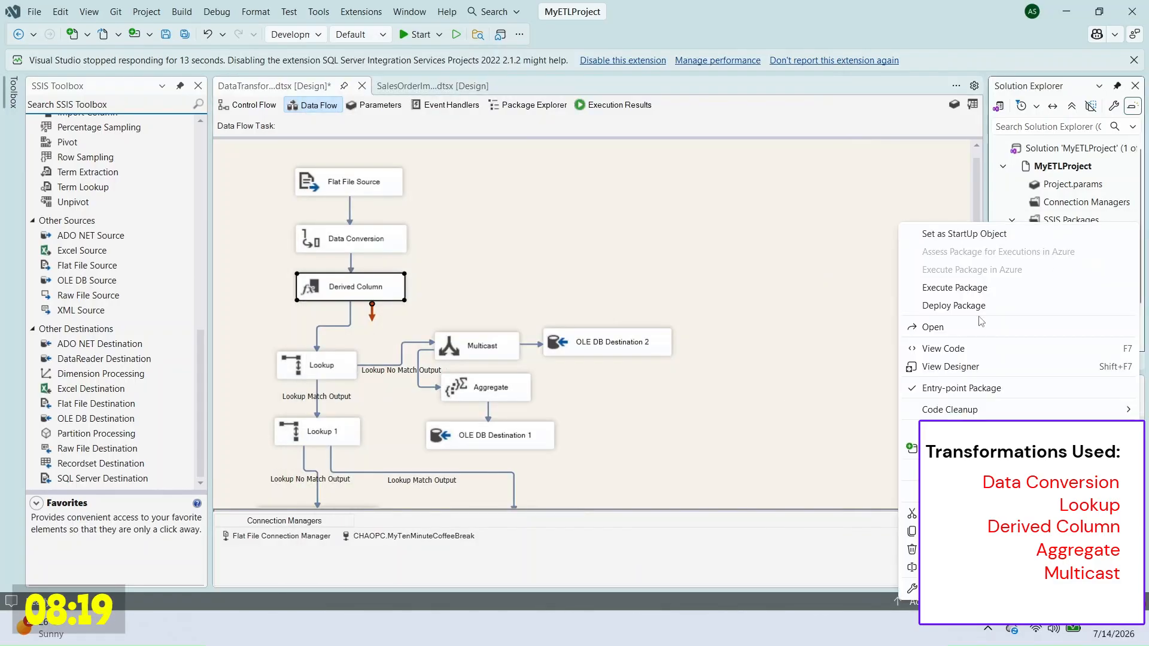
click(1017, 285)
Step: Stop the run and paste the OLE DB Destination error message into the error notes
scroll(647, 286, down, 5)
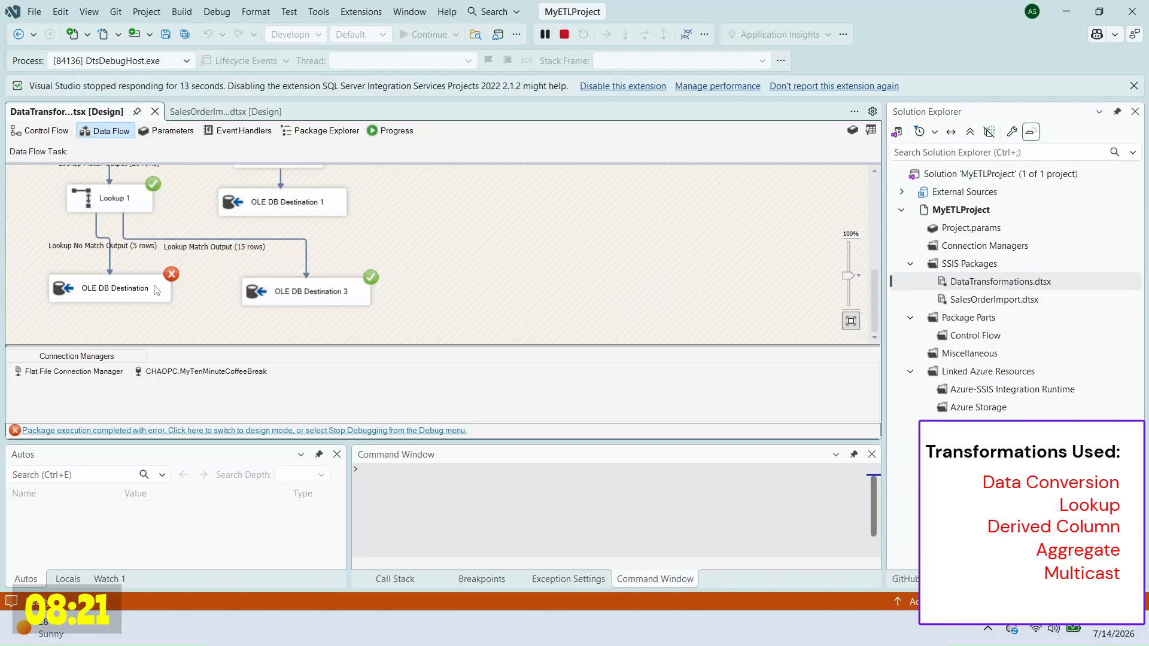
click(564, 36)
click(612, 107)
scroll(640, 413, down, 10)
right_click(717, 412)
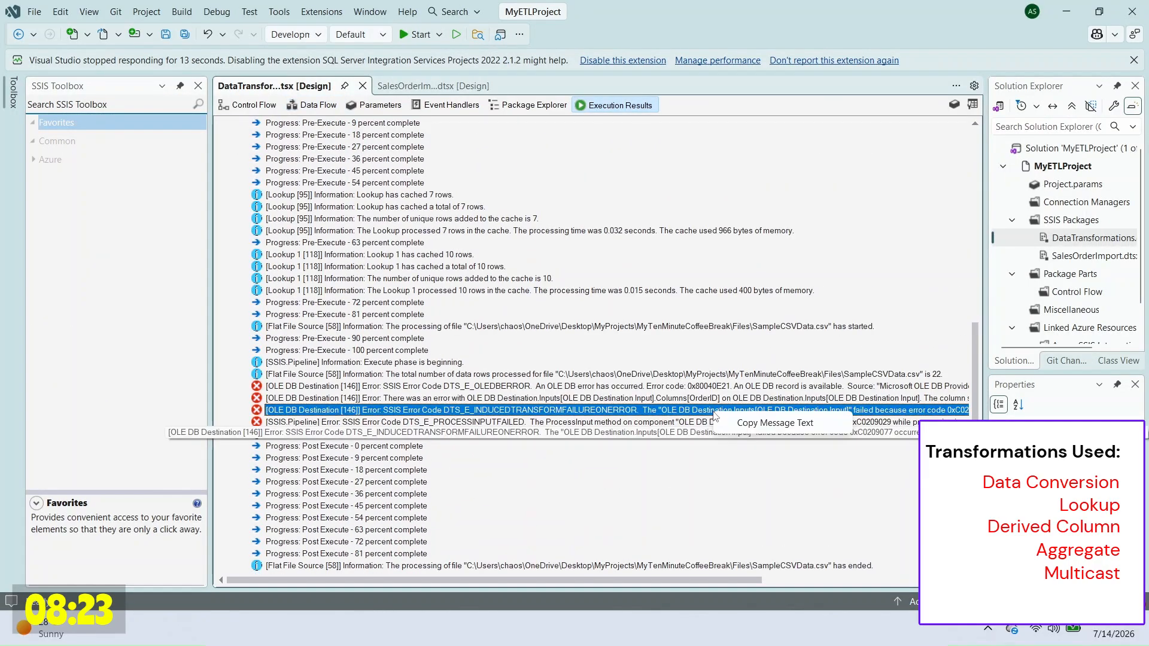
click(772, 422)
key(alt+Tab)
scroll(822, 372, up, 1)
click(804, 454)
key(Return)
key(Return)
key(ctrl+v)
click(676, 415)
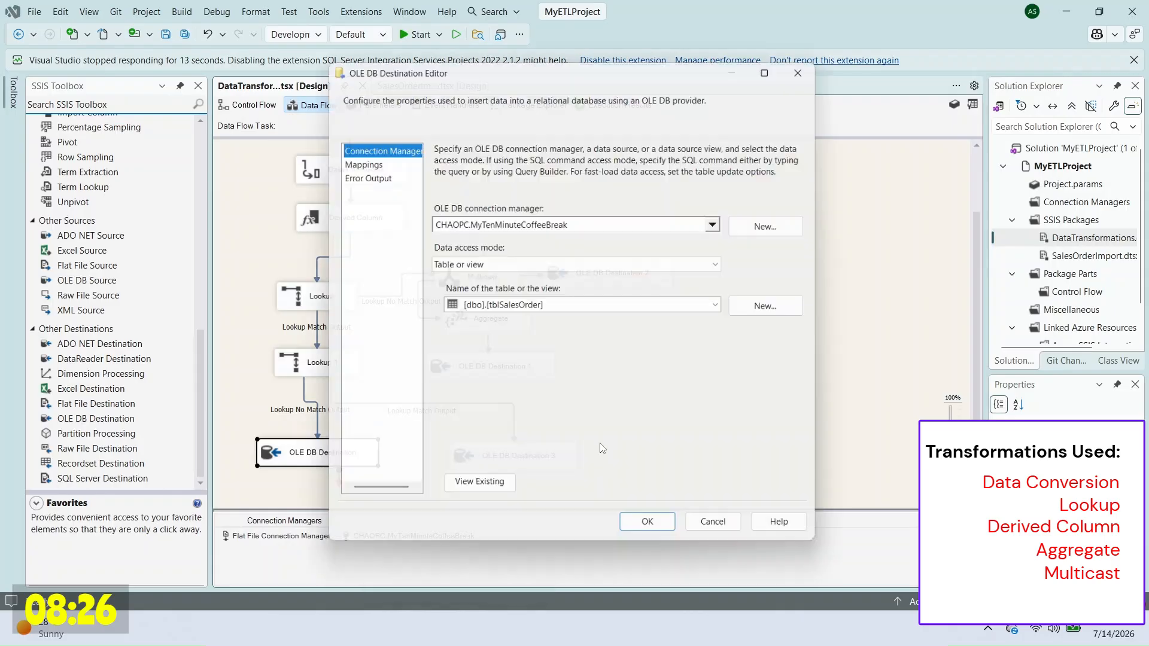
Step: Map ConvertedOrderID, ConvertedProduct, ConvertedQuantity, ConvertedUnitPrice and ConvertedRegion to the OLE DB Destination columns
click(355, 158)
click(515, 362)
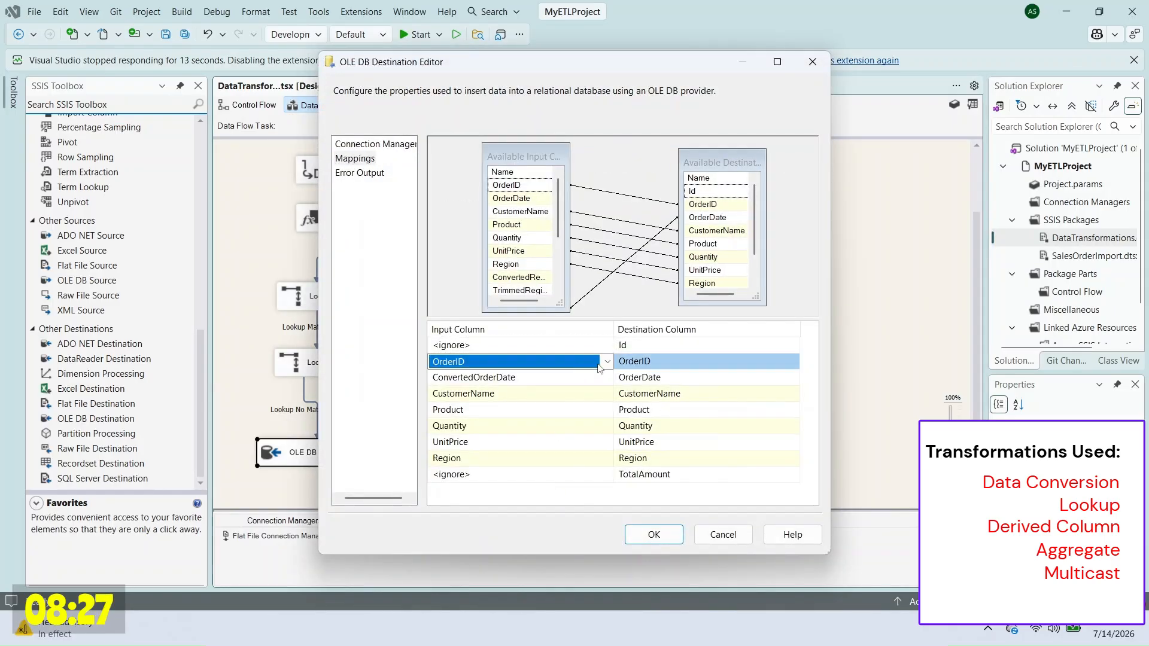
click(607, 361)
click(578, 430)
click(601, 397)
double_click(606, 410)
click(548, 518)
double_click(607, 426)
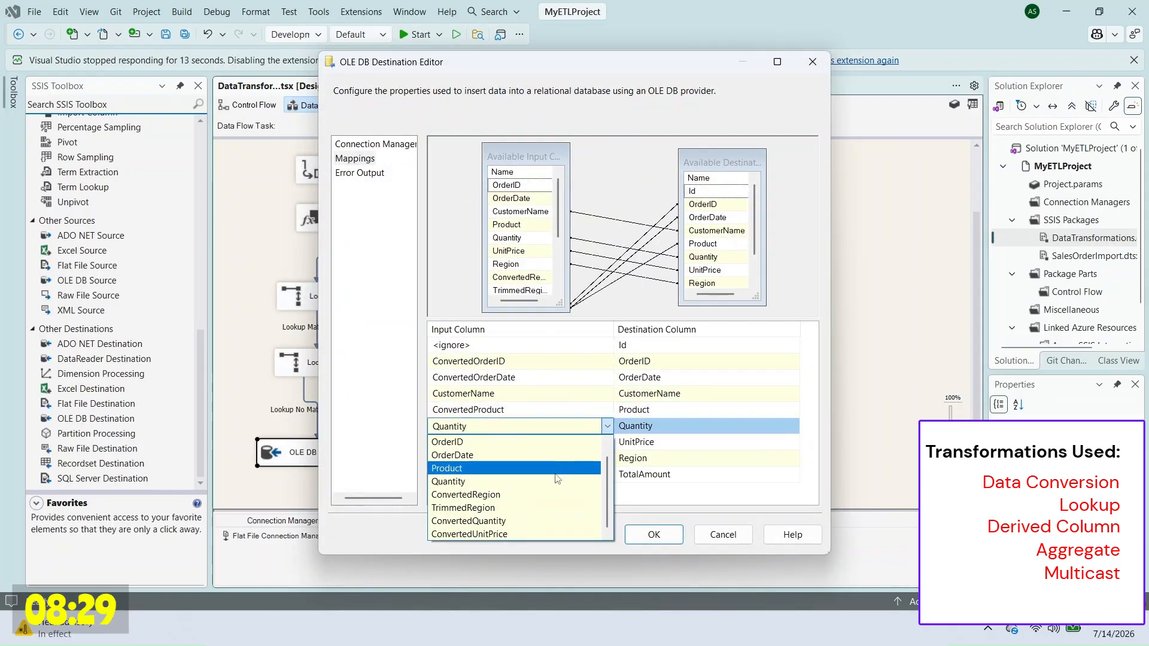
click(555, 521)
double_click(606, 443)
click(554, 550)
double_click(606, 458)
click(557, 565)
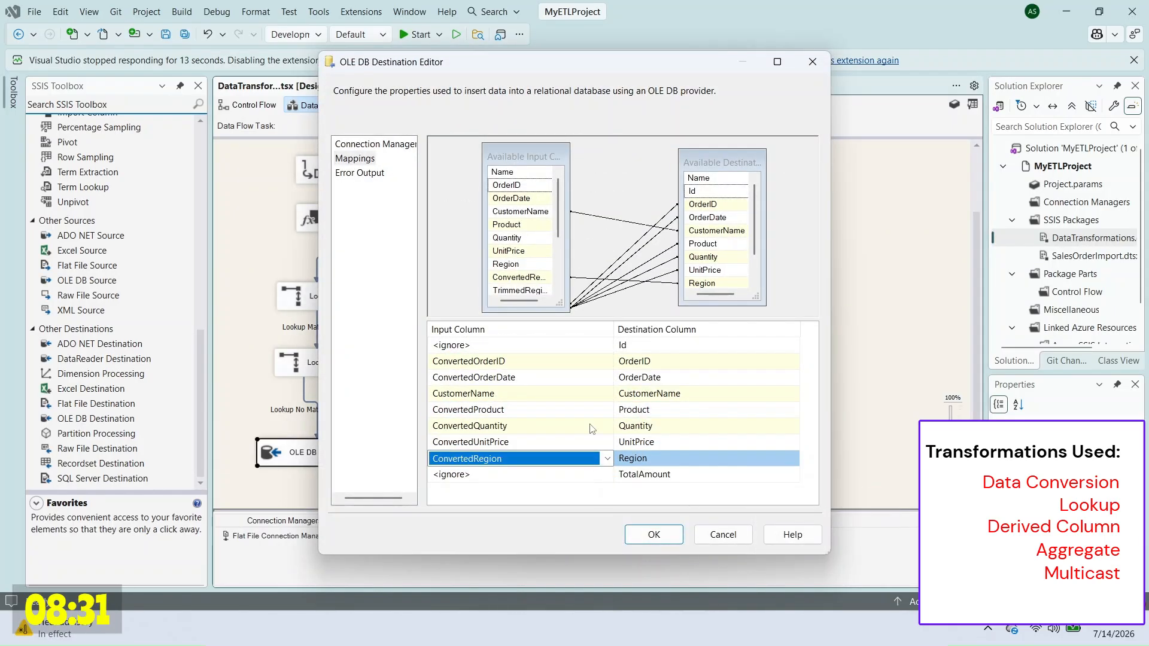
click(653, 534)
mouse_move(371, 454)
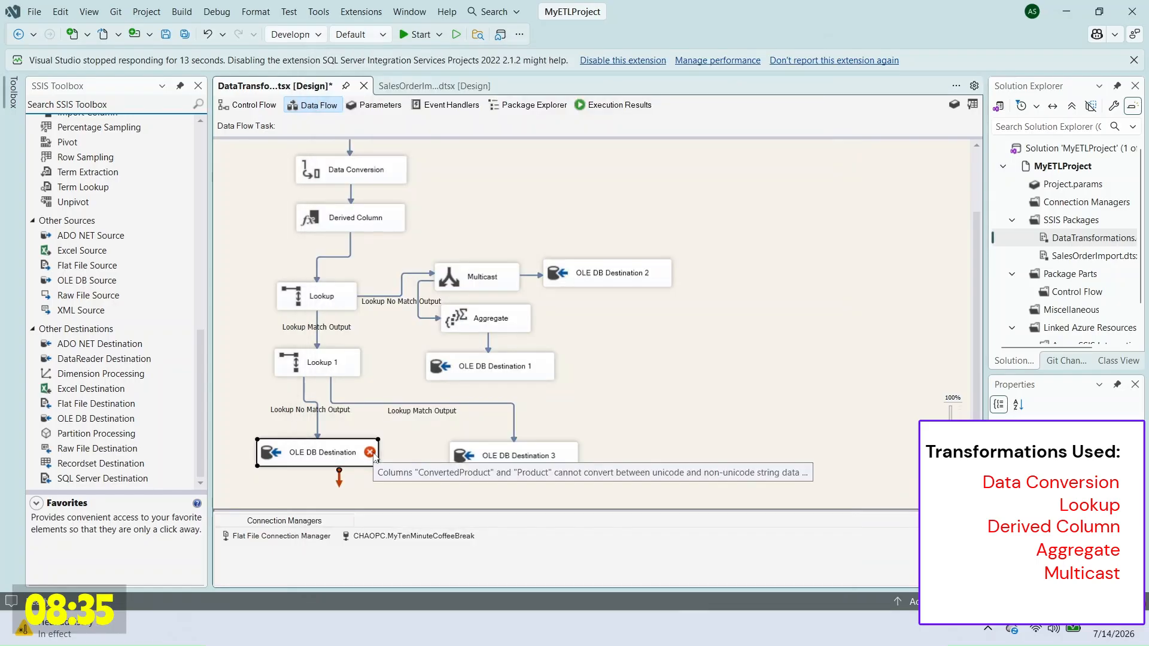
key(alt+Tab)
click(329, 351)
click(312, 363)
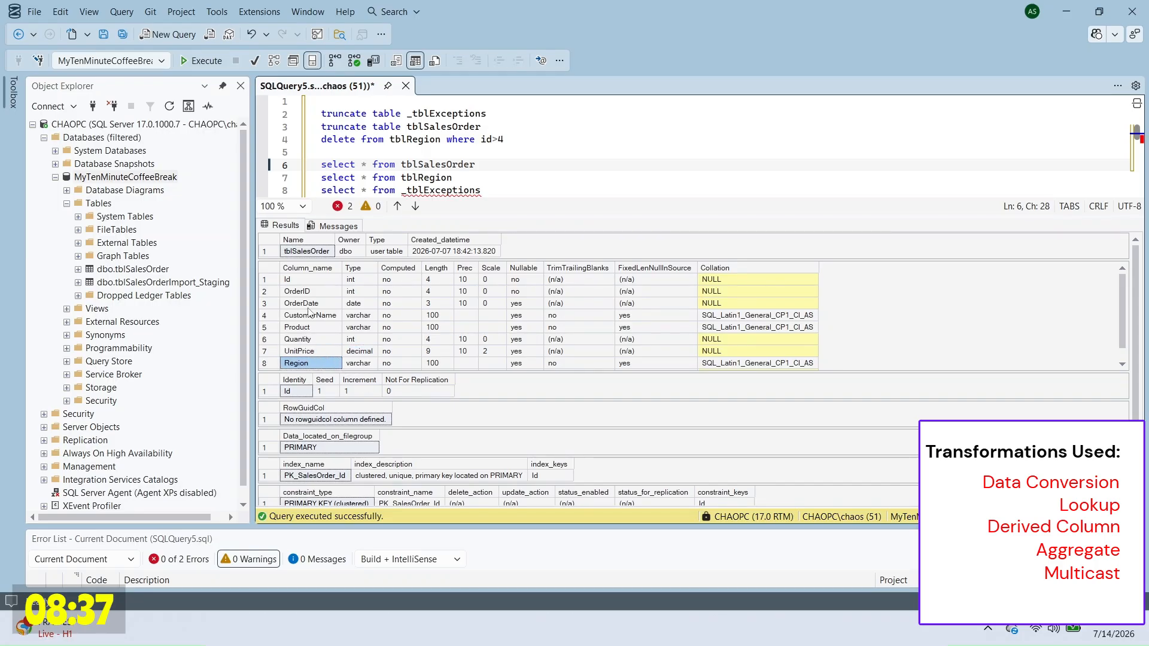
click(309, 328)
click(362, 328)
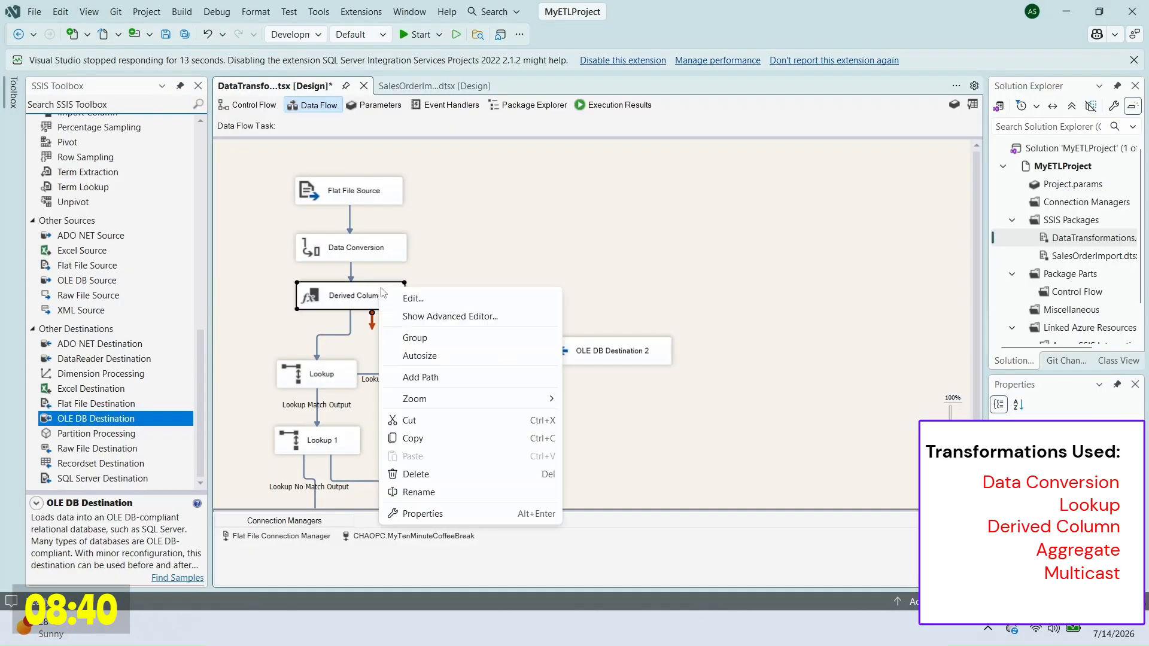
click(404, 299)
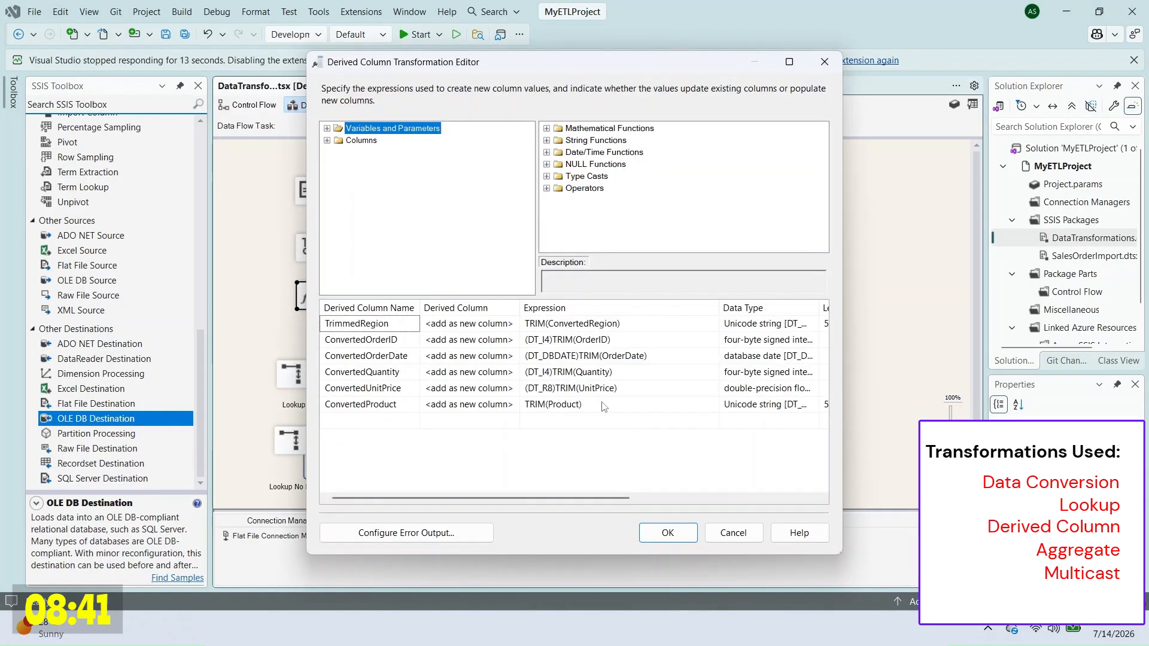
drag(519, 501, 597, 501)
drag(687, 309, 750, 311)
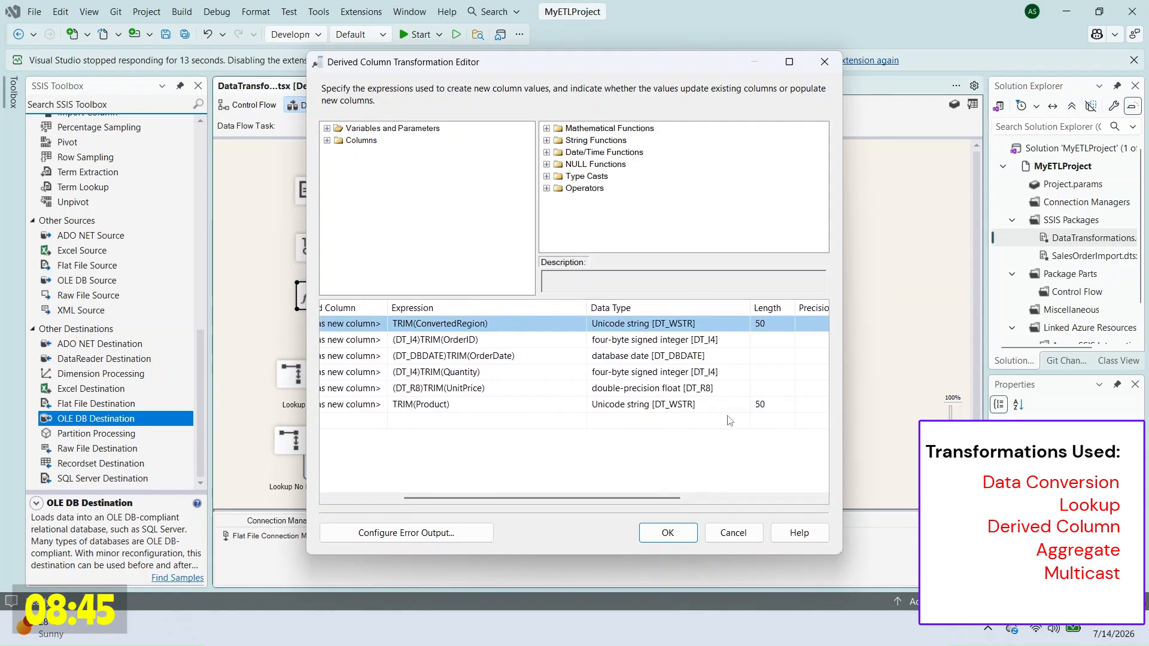
click(734, 532)
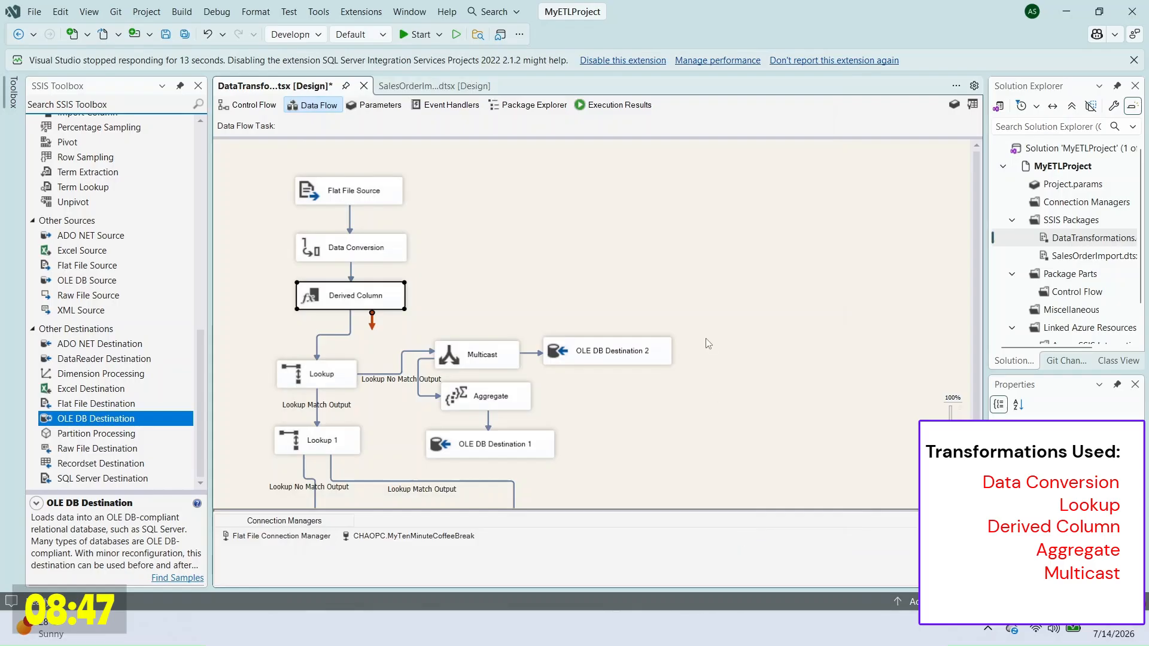
scroll(708, 344, down, 3)
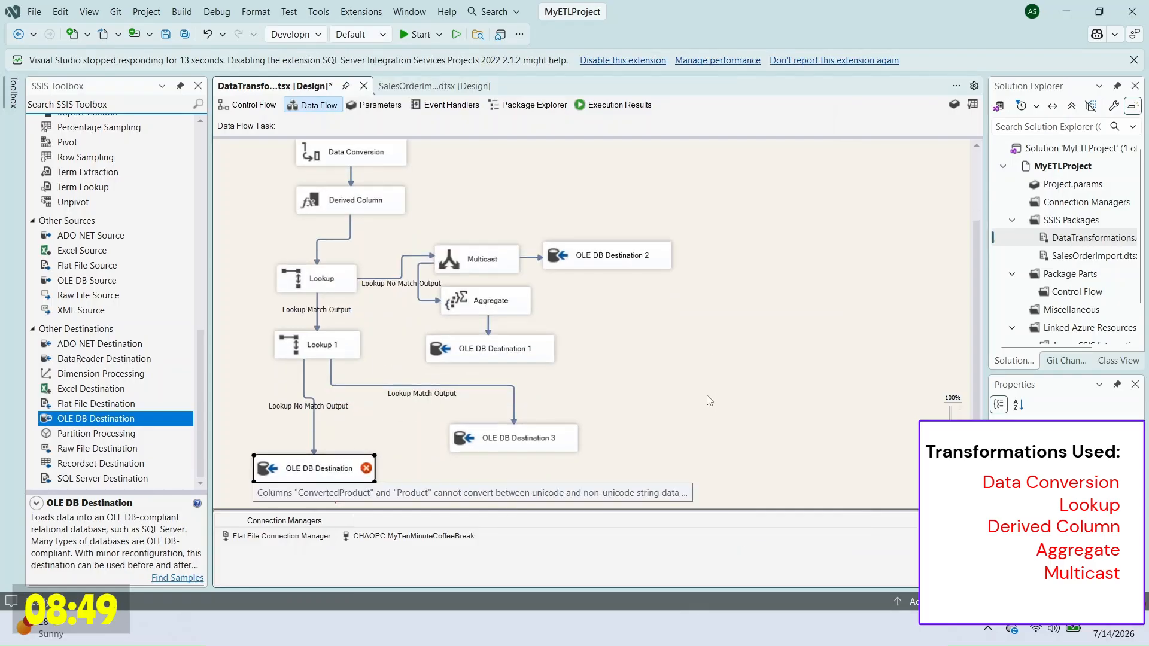
Step: Insert a Data Conversion before the OLE DB Destination, converting ConvertedProduct to string [DT_STR]
scroll(114, 300, up, 10)
drag(89, 230, 305, 412)
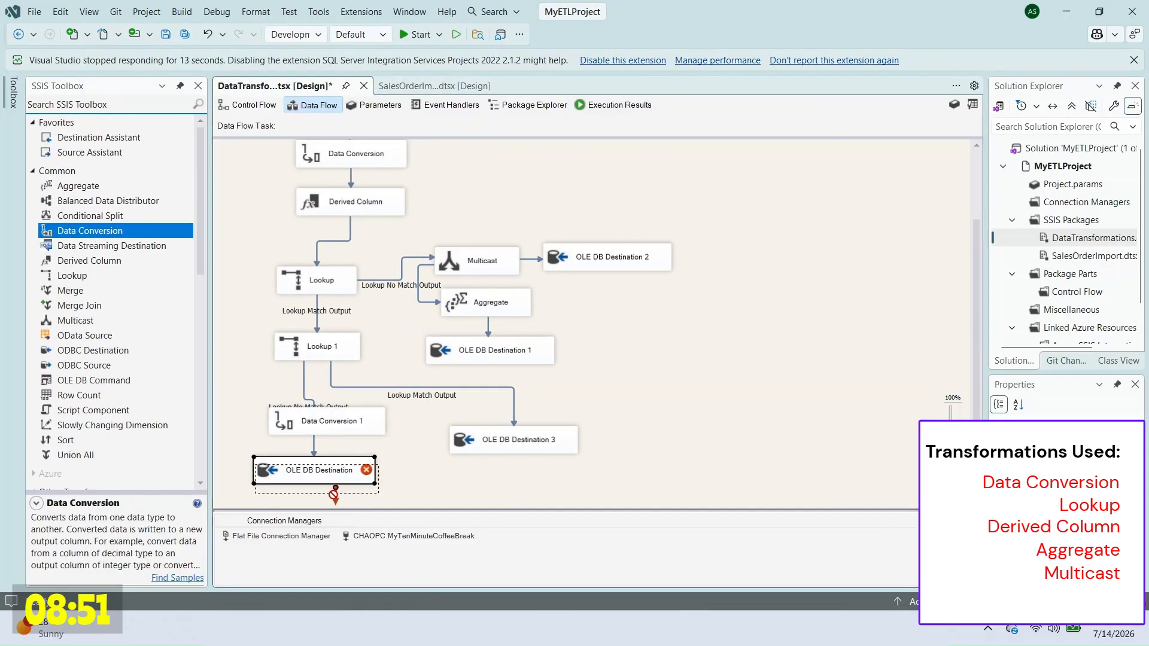
double_click(302, 413)
scroll(616, 239, down, 3)
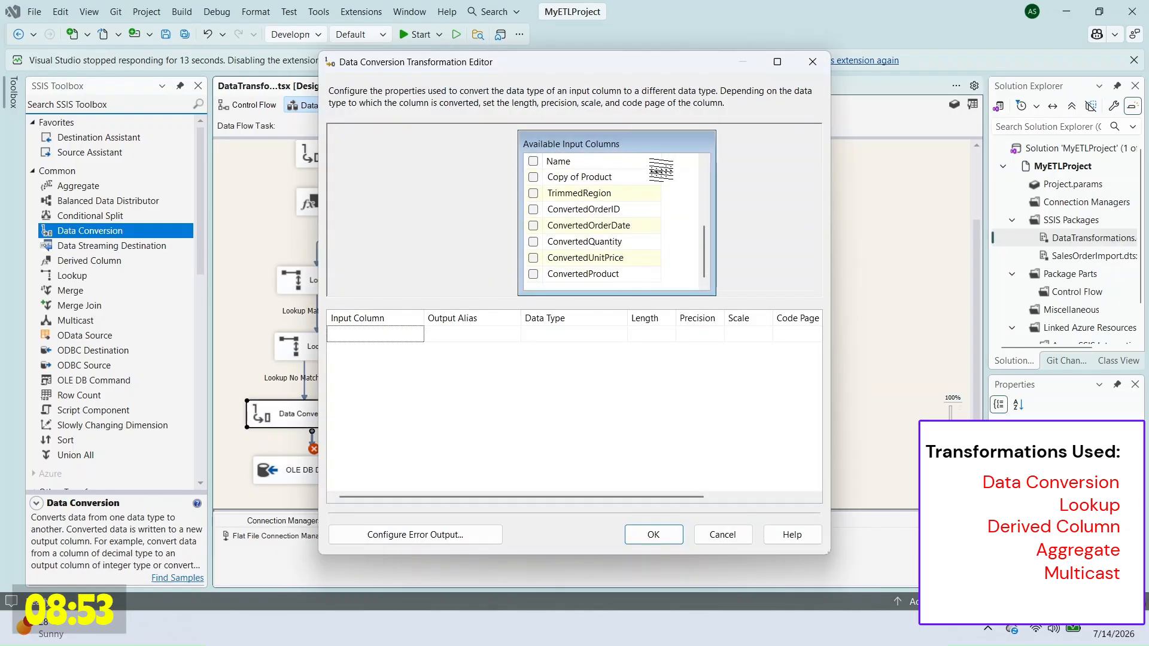
click(533, 274)
click(463, 334)
click(572, 334)
click(706, 334)
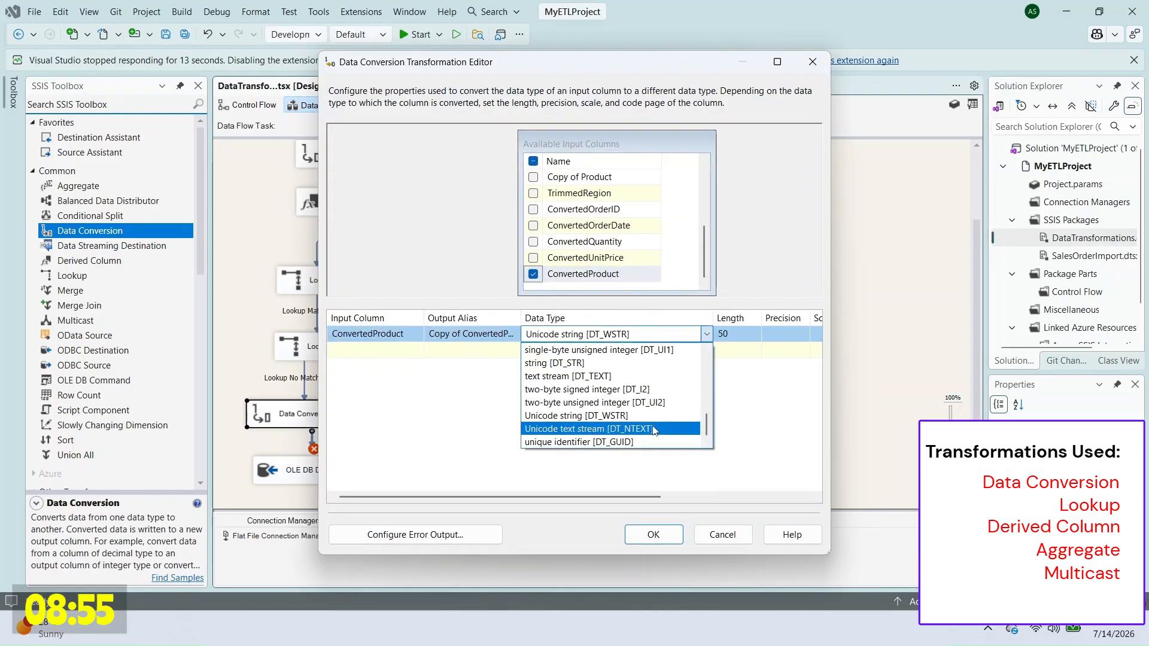
scroll(599, 407, up, 1)
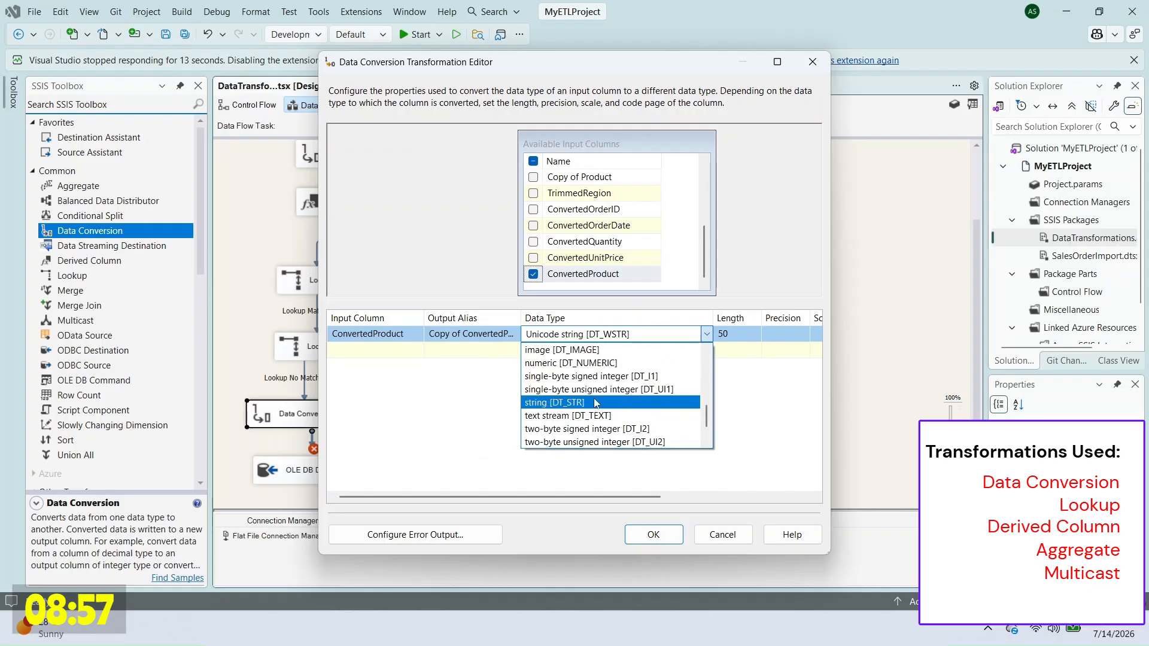
click(553, 401)
click(654, 534)
Step: Map the destination's Product column to Copy of ConvertedProduct and run the package
right_click(342, 470)
click(372, 374)
click(353, 160)
click(589, 411)
click(604, 412)
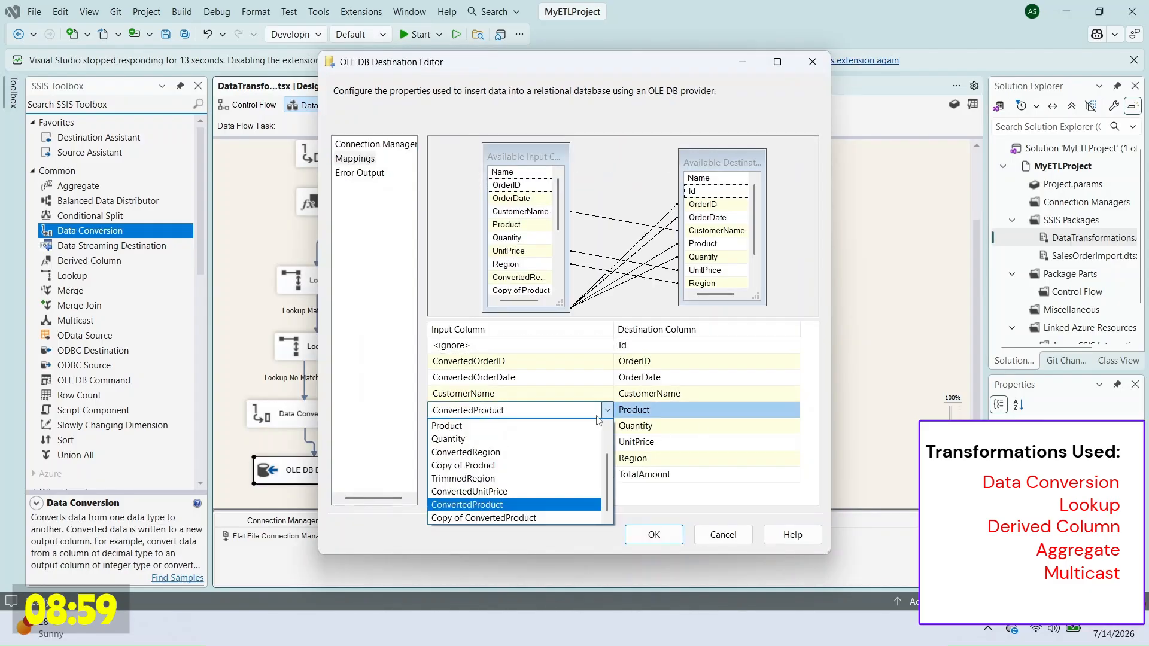
click(526, 519)
click(653, 535)
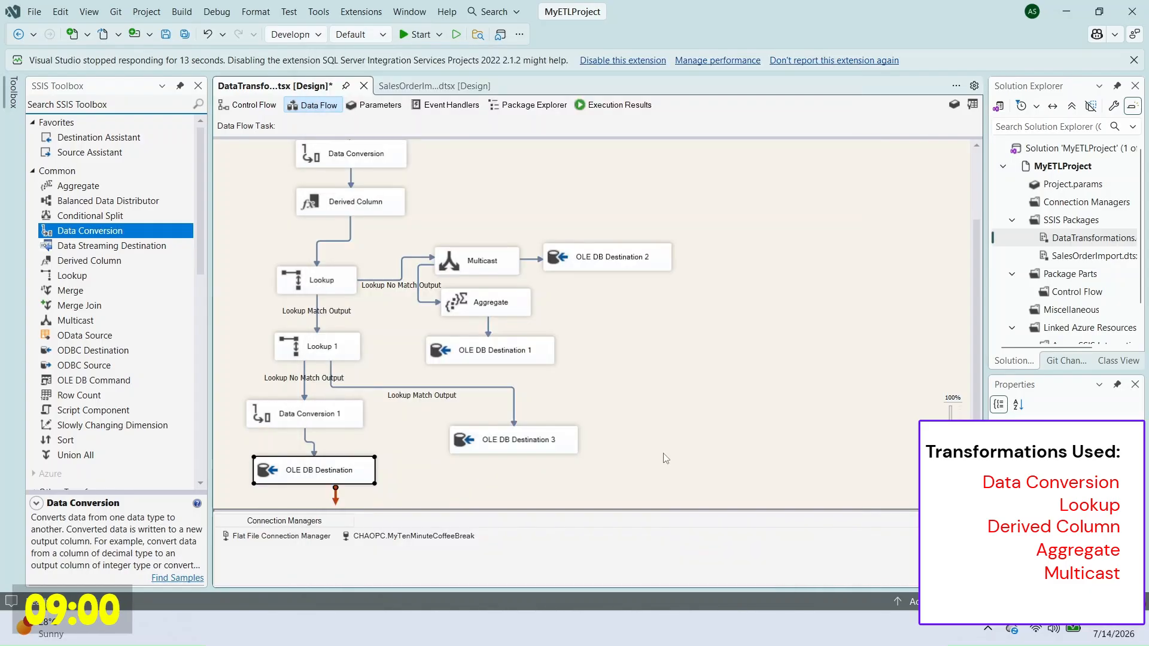
right_click(1074, 240)
click(936, 286)
Step: Paste the Aggregate processing failure error into the error notes
click(614, 105)
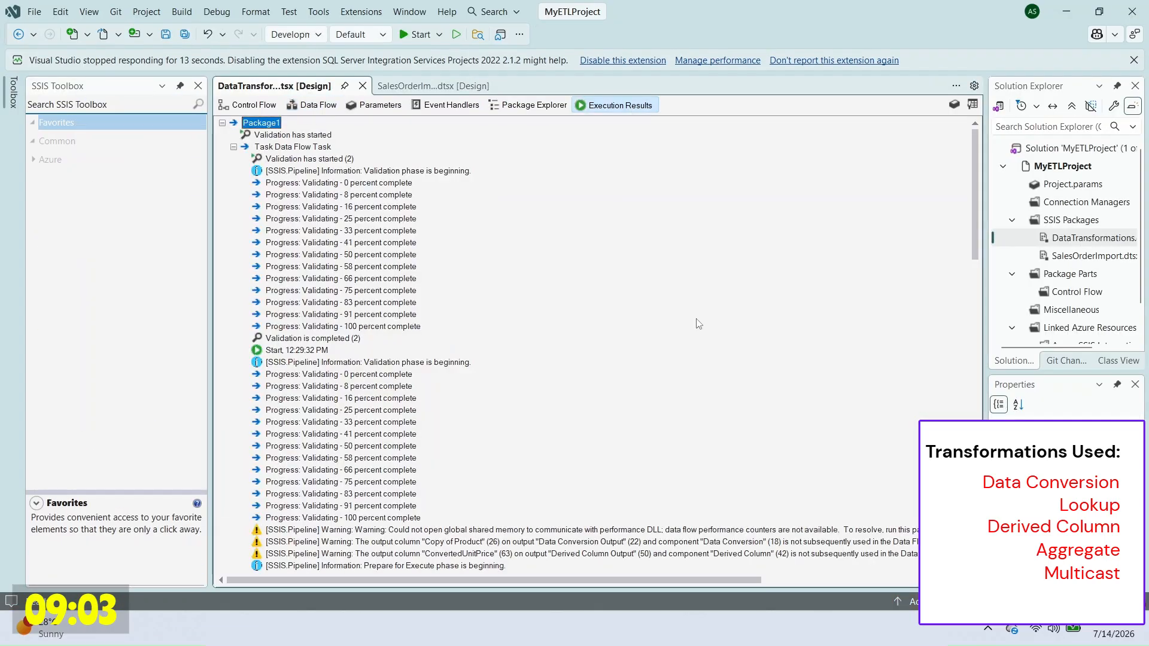
scroll(697, 323, down, 18)
click(626, 446)
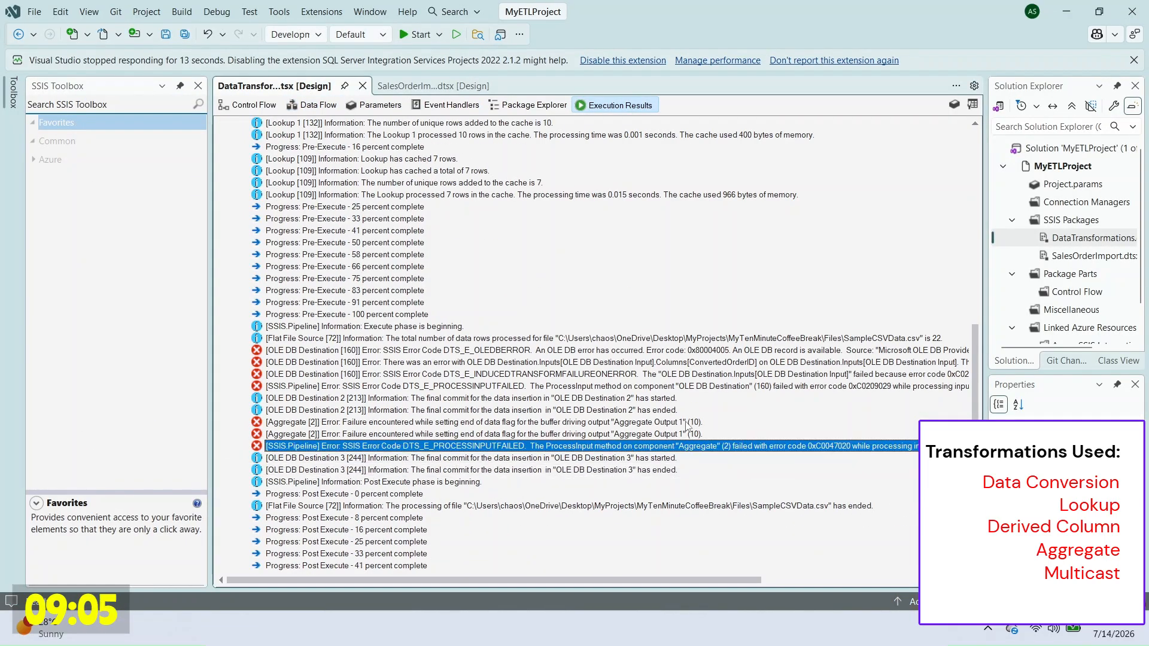
key(alt+Tab)
text([SSIS.Pipeline] Error: SSIS Error Code DTS_E_PROCESSINPUTFAILED.  The ProcessInput method on component "Aggregate" (2) failed with error code 0xC0047020 while processing input "Aggregate Input 1" (8). The identified component returned an error from the ProcessInput method. The error is specific to the component, but the error is fatal and will cause the Data Flow task to stop running.  There may be error messages posted before this with more information about the failure.)
key(Return)
key(Return)
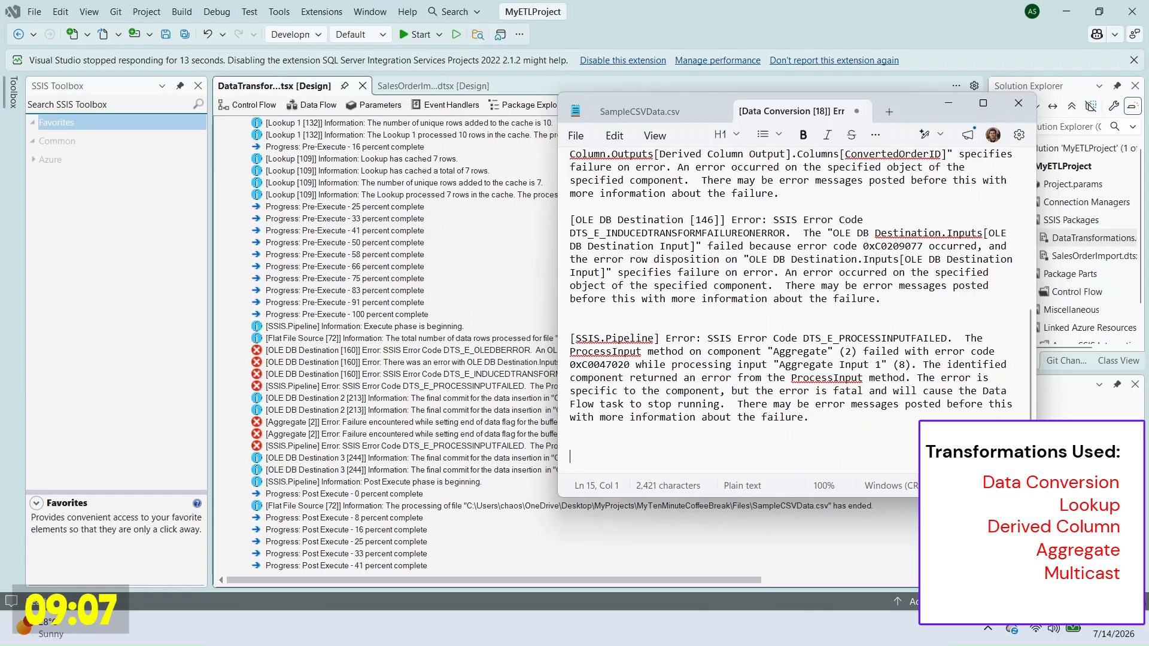
key(alt+Tab)
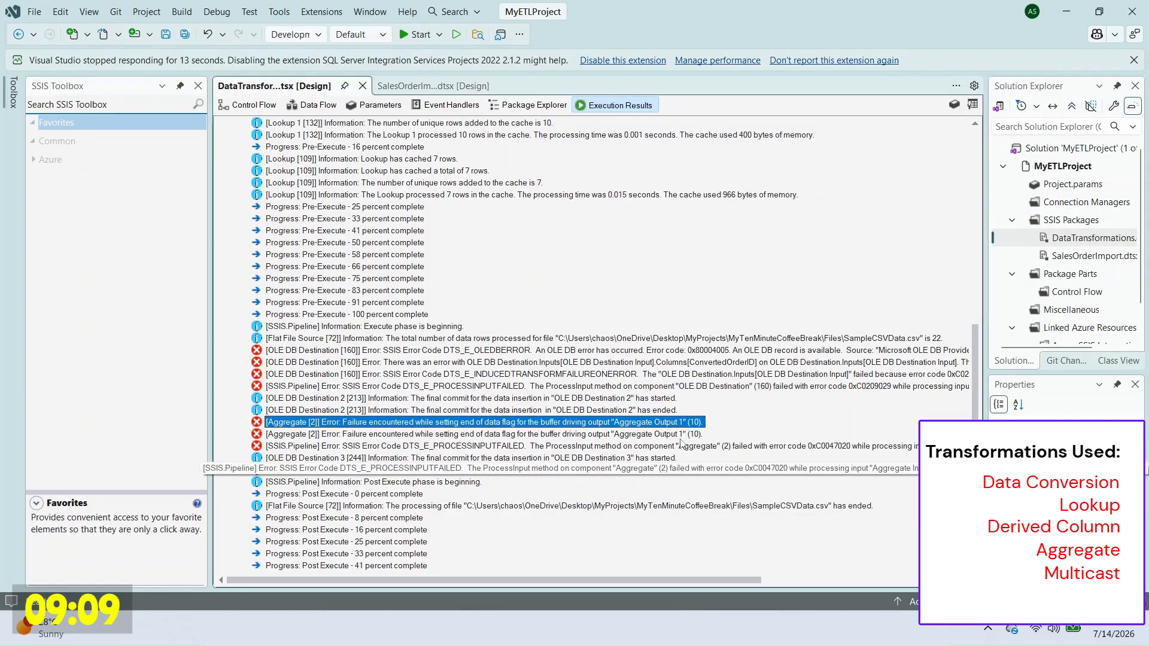
Step: Copy the OLE DB Destination induced-failure error message into the notes
click(676, 386)
click(701, 376)
right_click(701, 375)
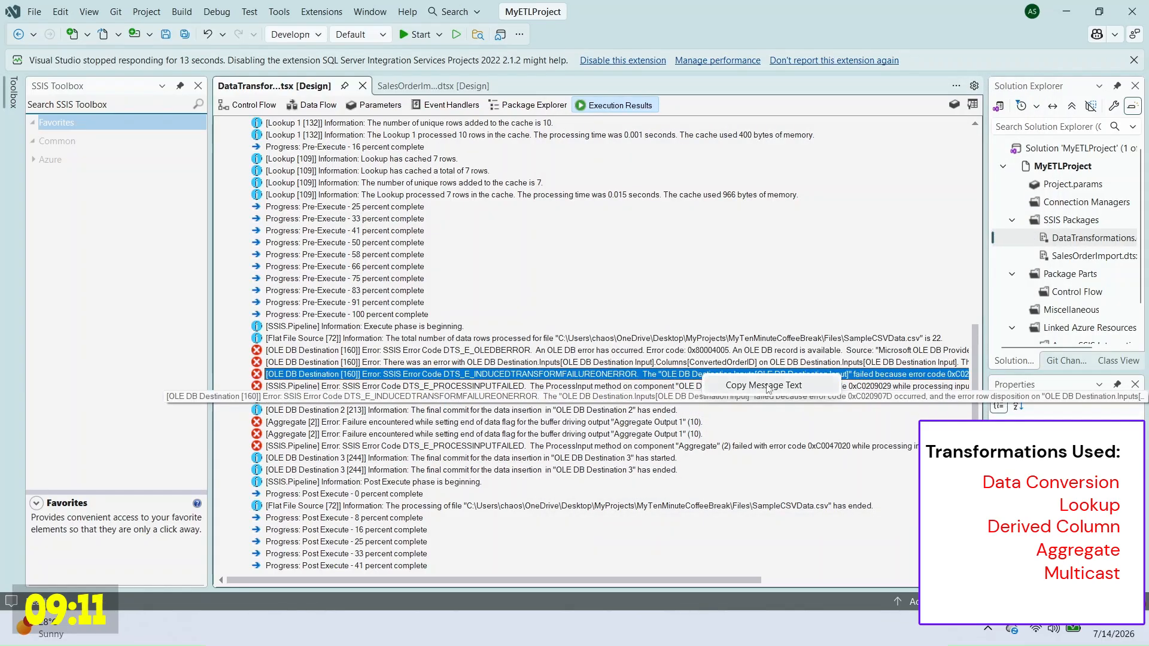
click(732, 387)
key(alt+Tab)
key(ctrl+v)
key(alt+Tab)
key(alt+Tab)
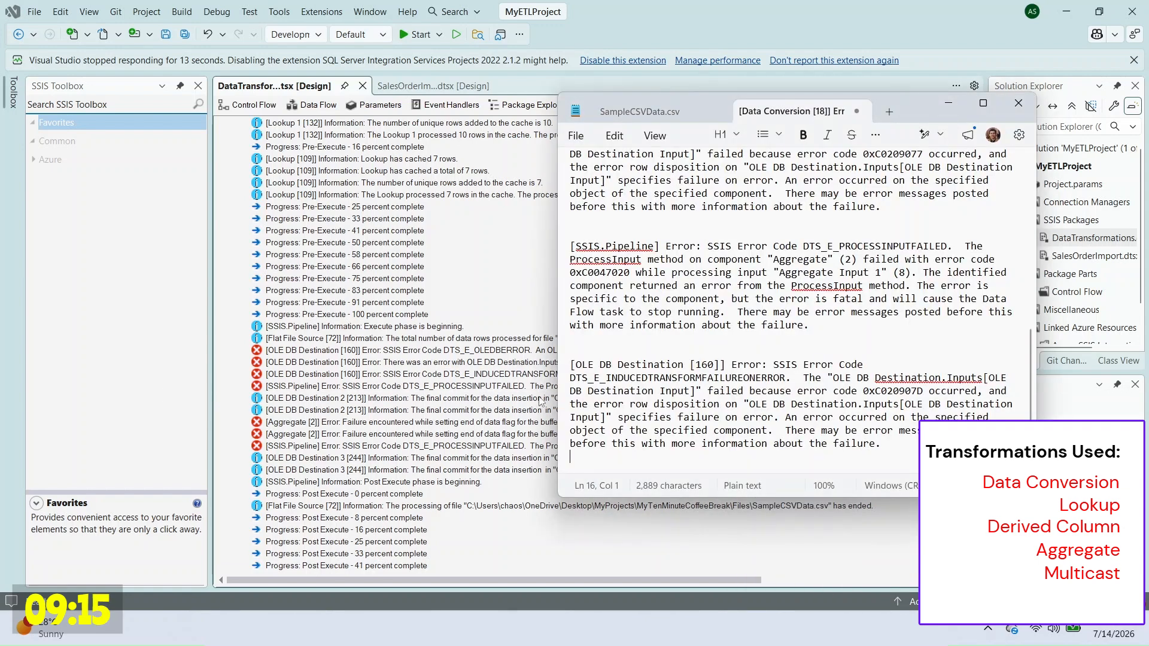
Step: Copy the ConvertedOrderID integrity-constraint error into the notes, then return to the data flow
click(540, 402)
click(734, 363)
right_click(737, 362)
click(760, 375)
key(alt+Tab)
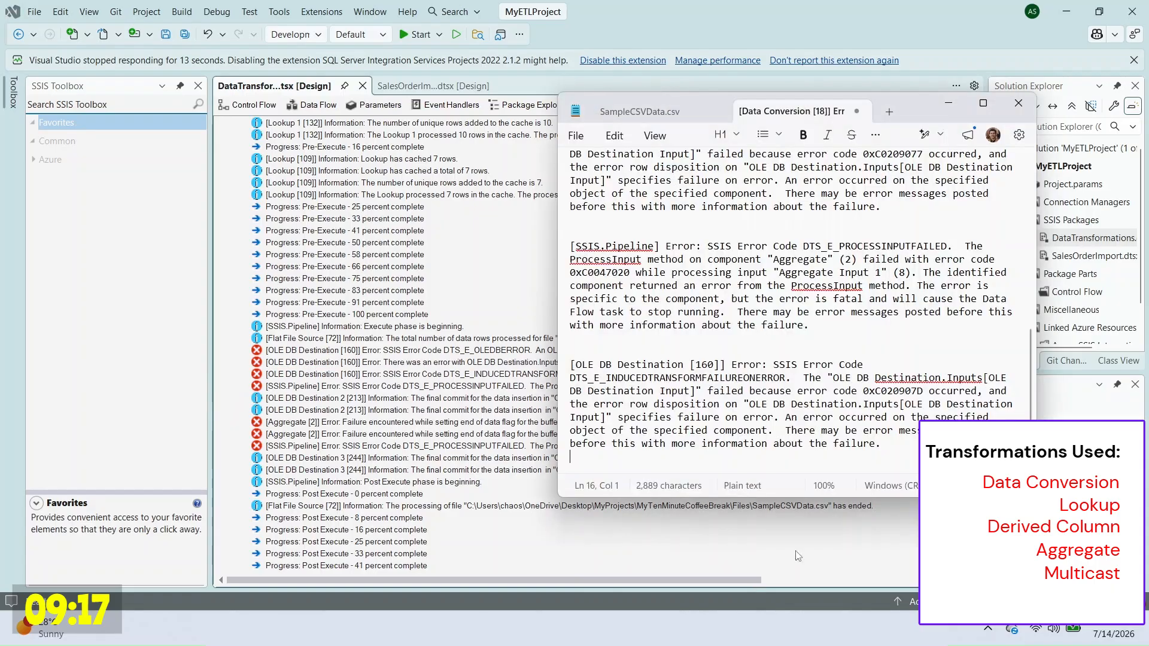
key(ctrl+v)
click(666, 430)
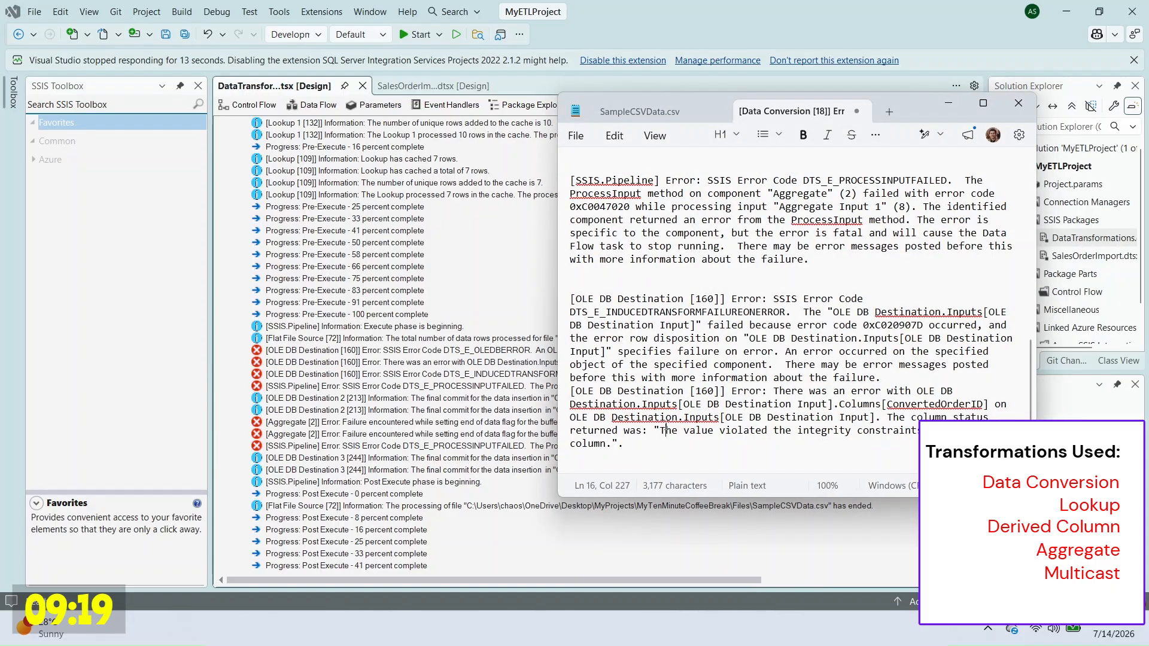
double_click(935, 404)
click(523, 436)
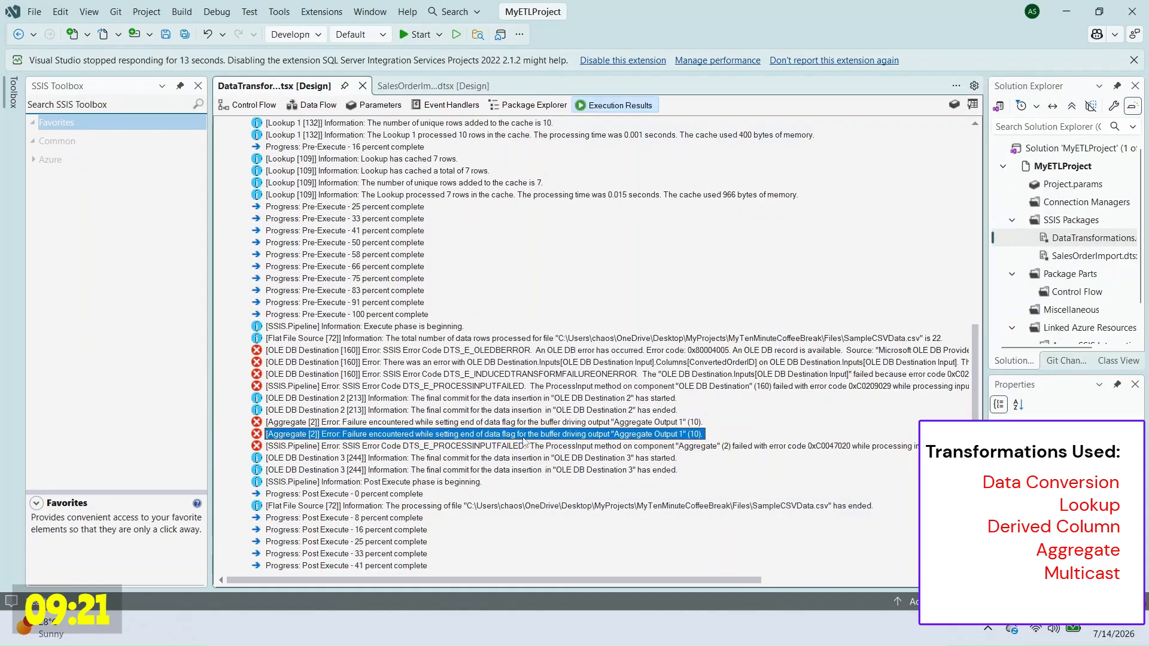
click(318, 105)
scroll(760, 371, up, 3)
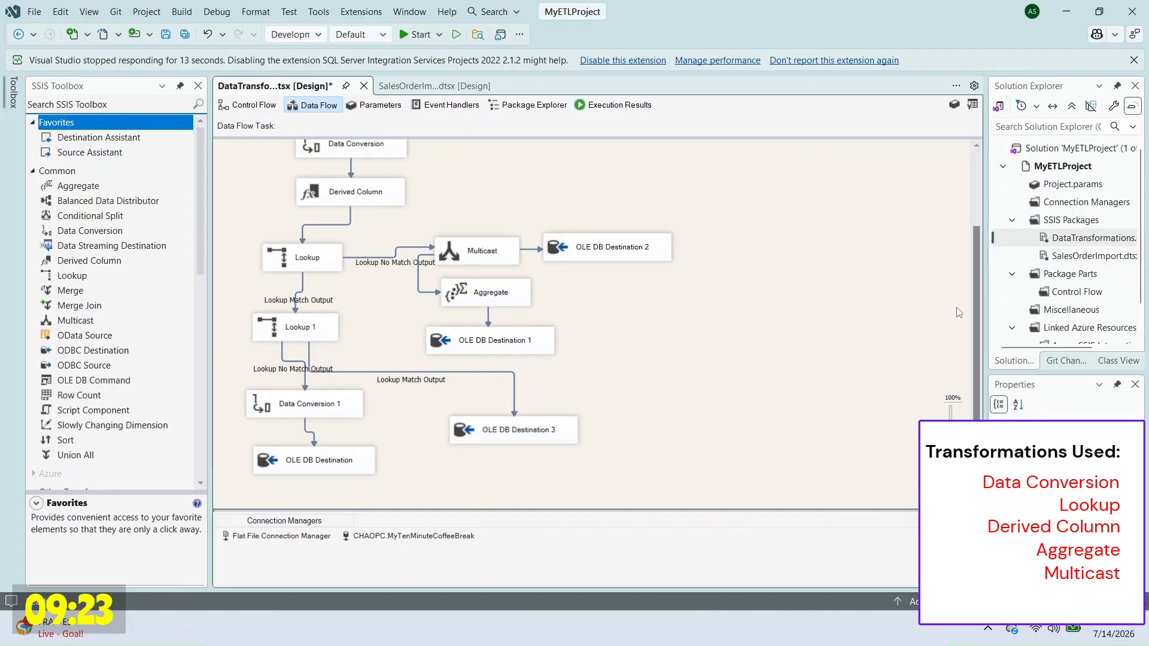
scroll(742, 367, down, 2)
key(alt+Tab)
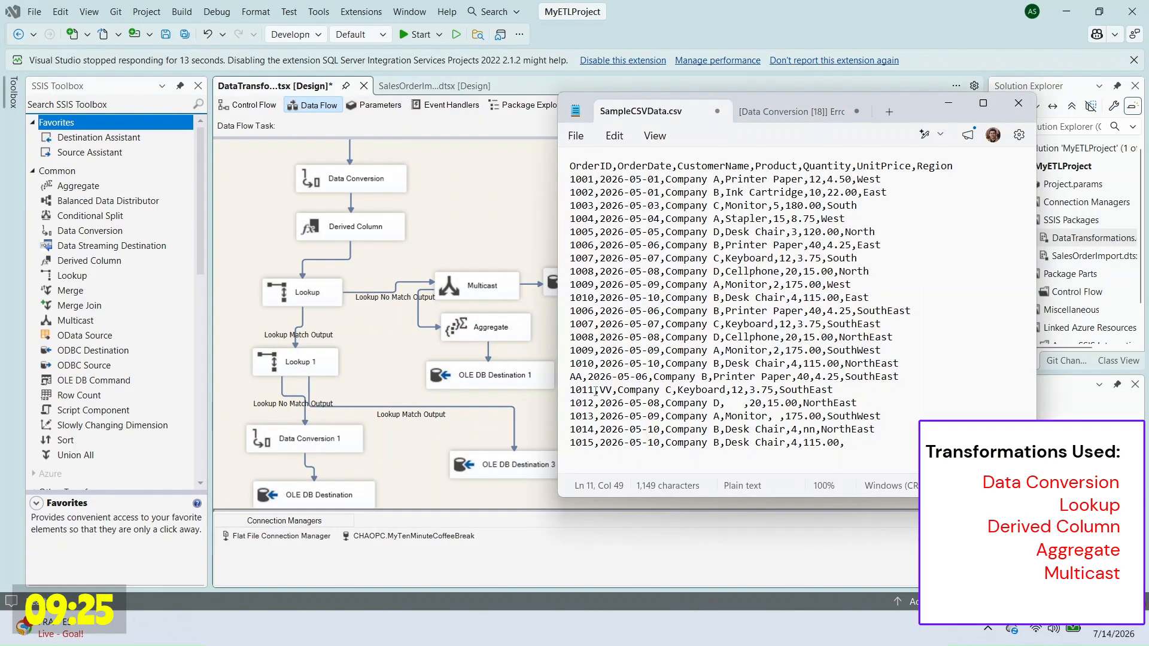
click(412, 450)
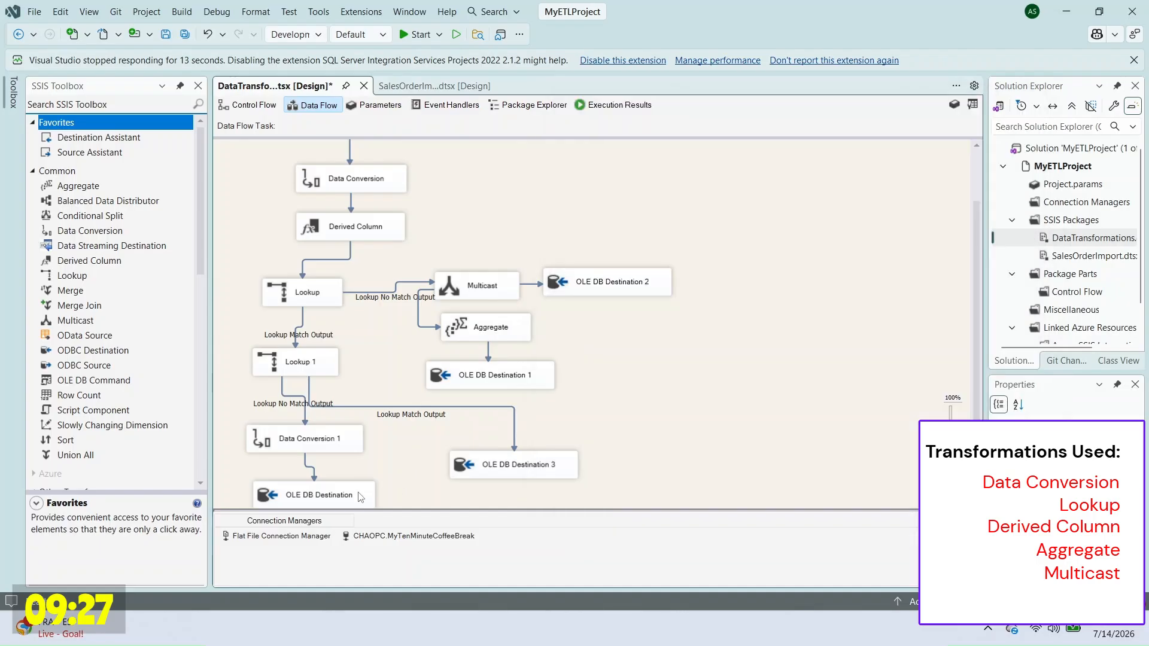
scroll(562, 313, up, 2)
double_click(383, 294)
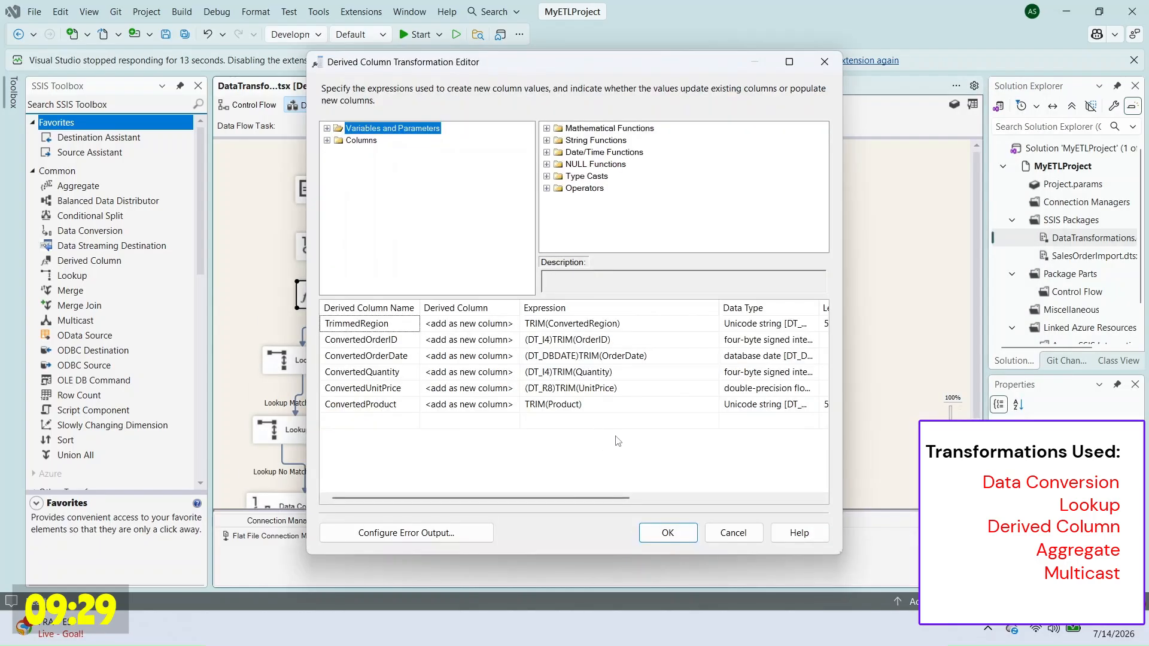
click(476, 341)
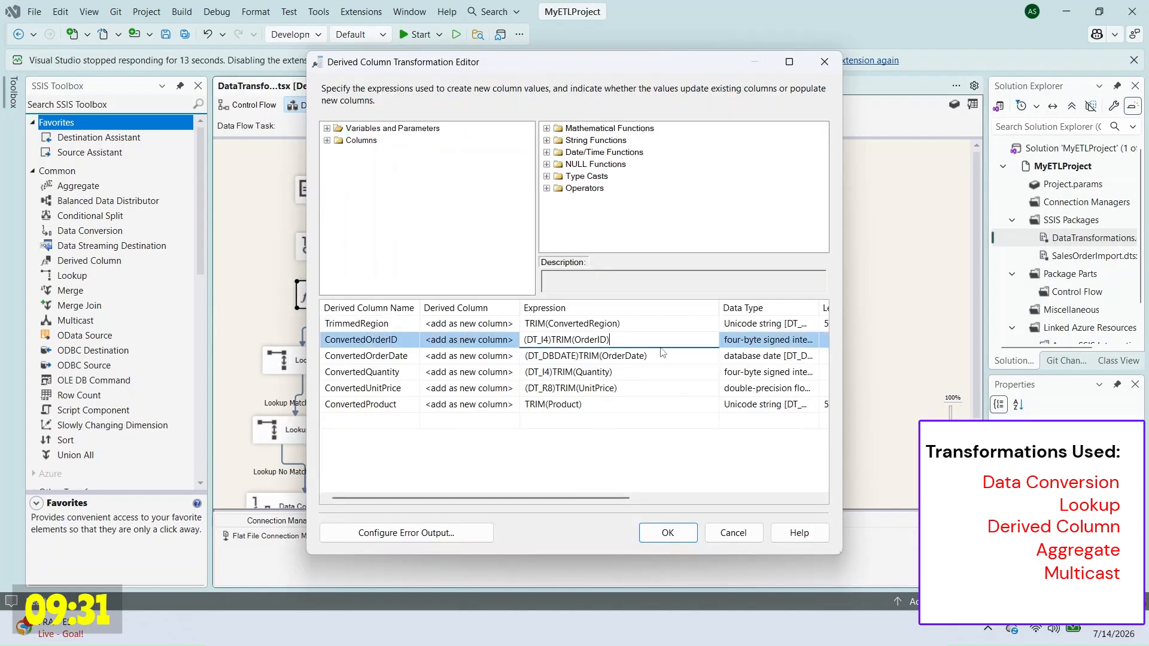
click(729, 534)
Step: Review the Quantity and OrderID column definitions in the SSMS query results
click(724, 629)
click(643, 345)
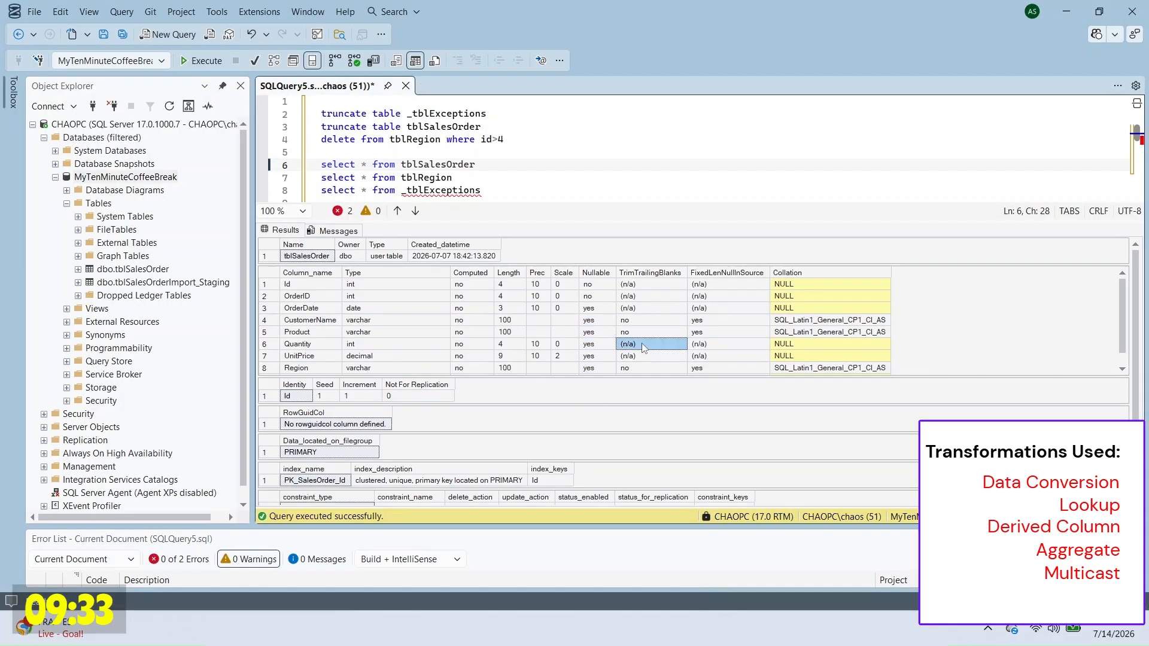
drag(328, 300, 600, 300)
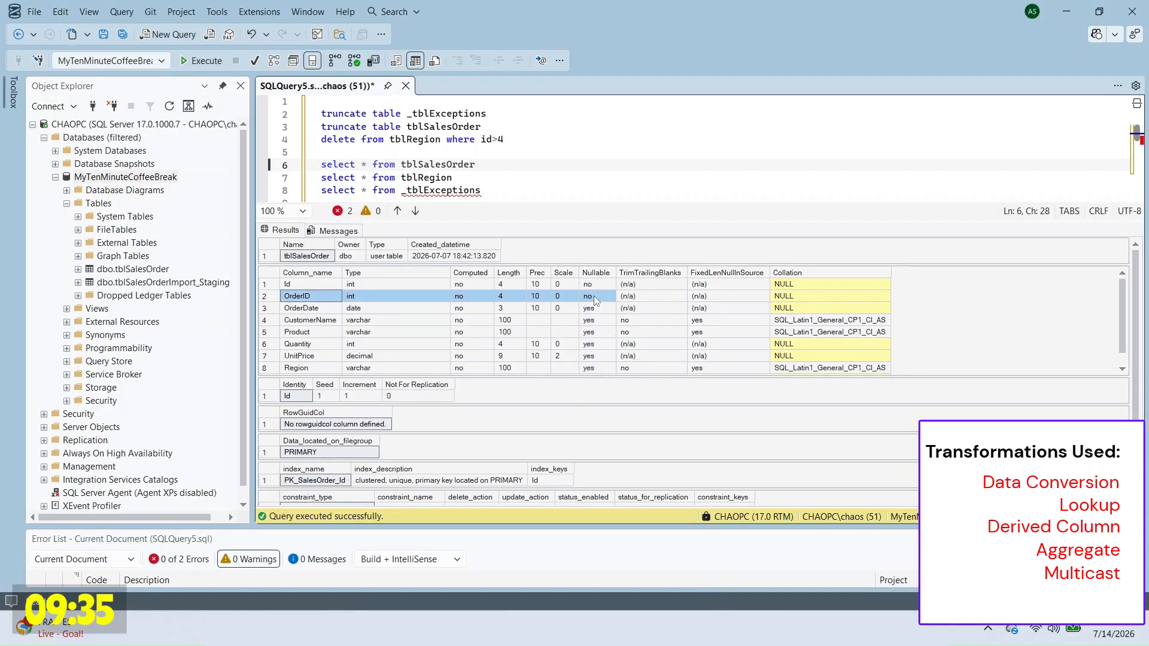
Step: Replace the invalid AA order ID on line 17 of SampleCSVData.csv, then minimize Notepad and SSMS
click(756, 628)
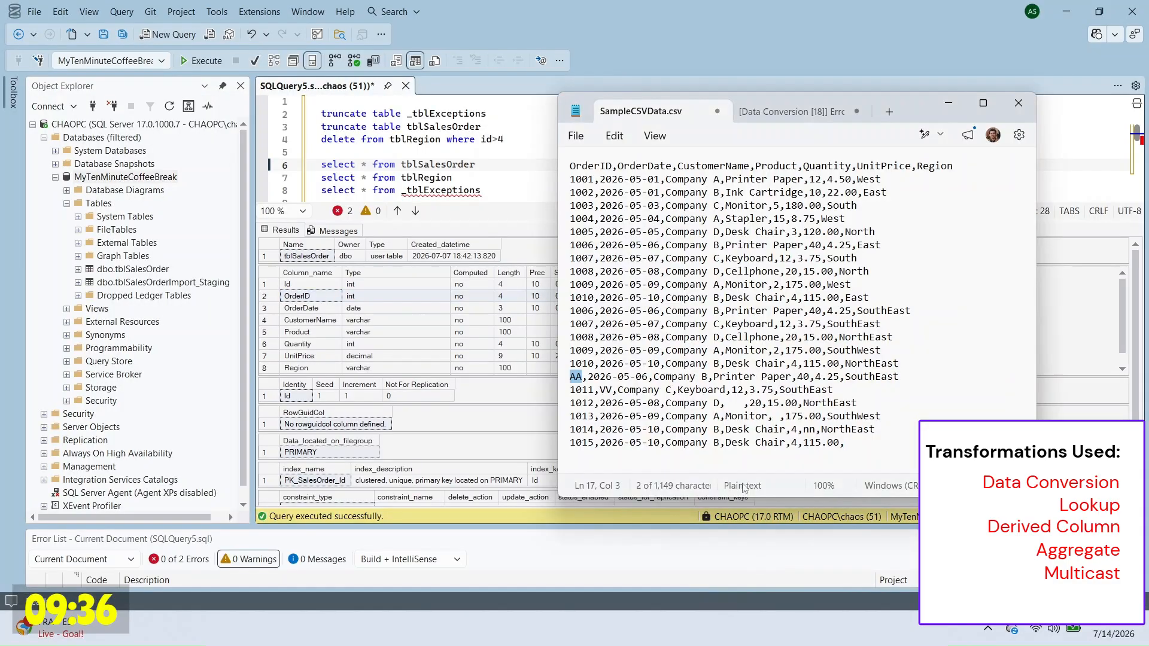
double_click(580, 390)
double_click(576, 377)
key(ctrl+v)
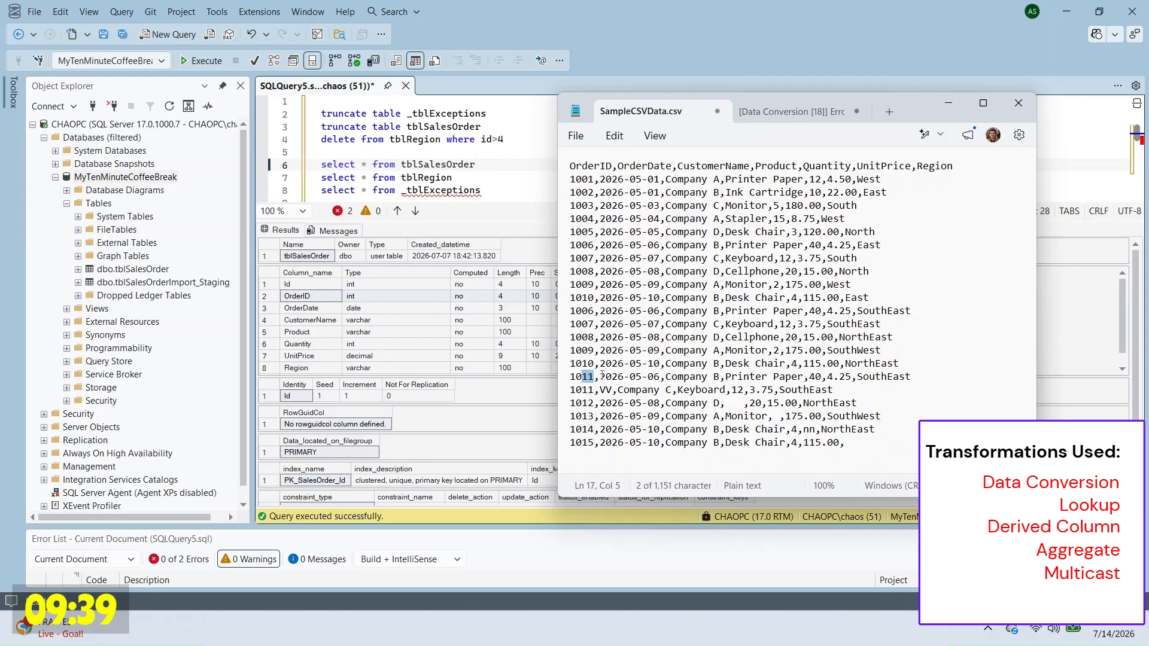
text(20)
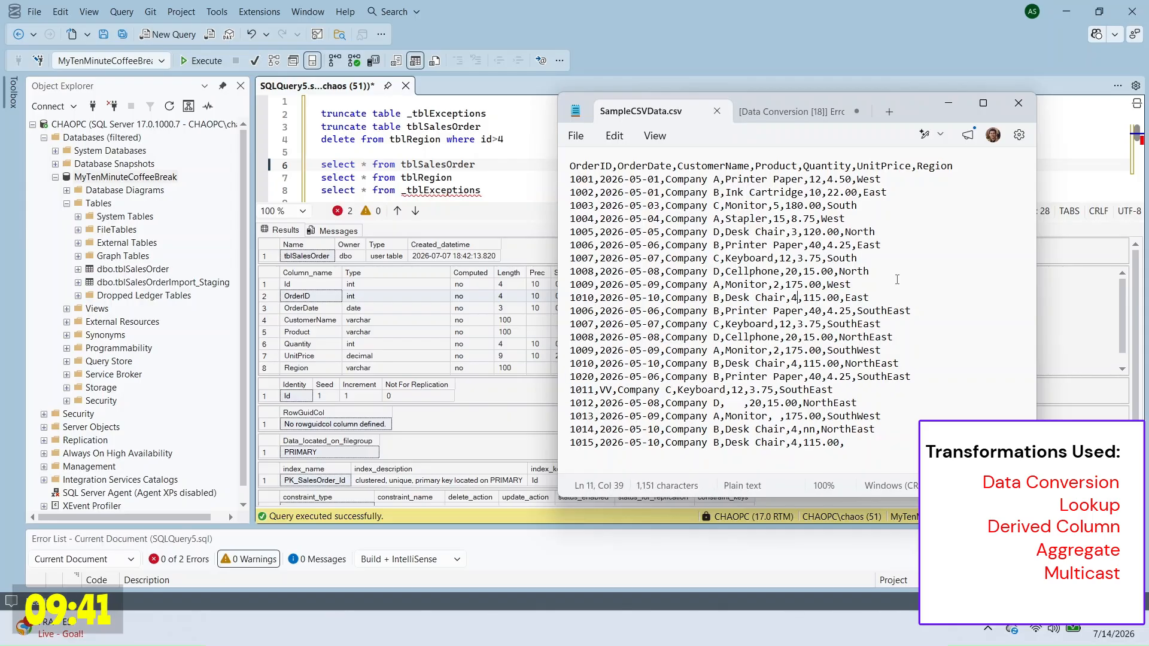
click(948, 103)
click(1067, 12)
Step: Execute the DataTransformations package from Solution Explorer
click(816, 435)
click(1092, 239)
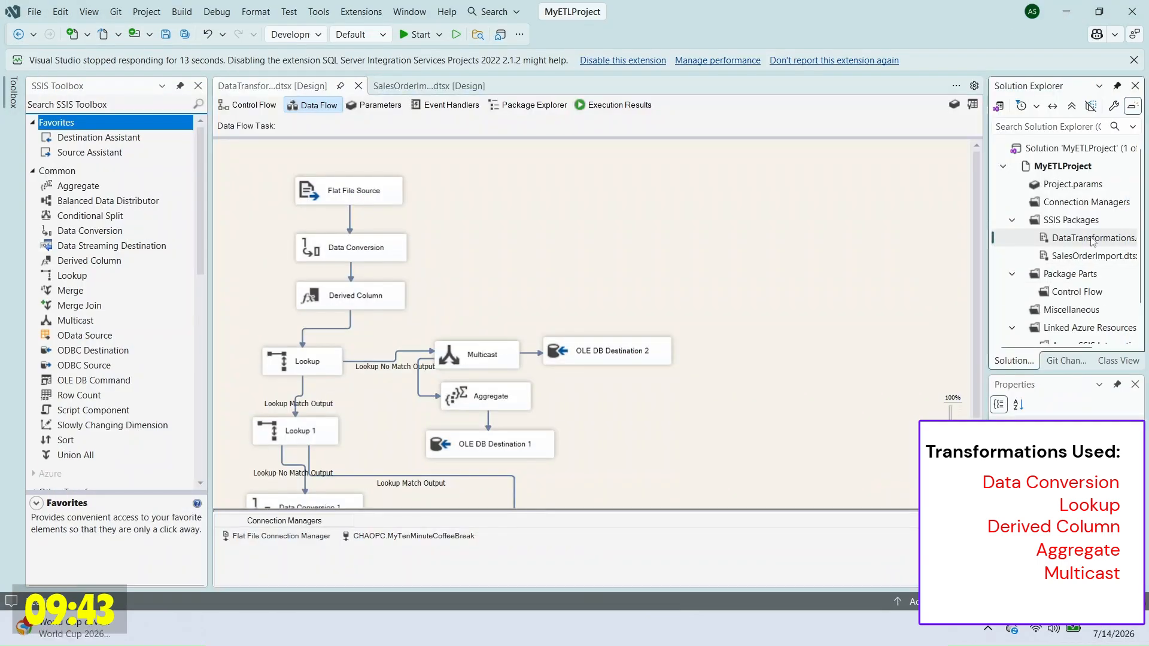
right_click(1093, 238)
click(1027, 287)
scroll(622, 281, down, 5)
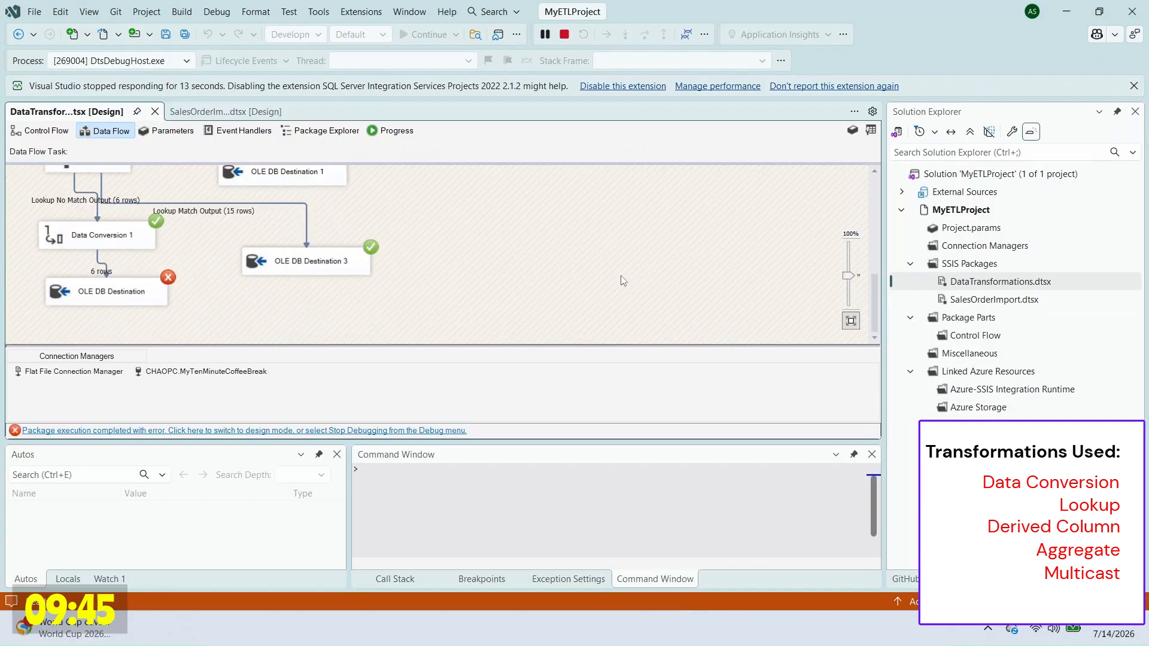
Step: Copy the UnitPrice loss-of-data error from Execution Results into the Notepad notes
click(616, 105)
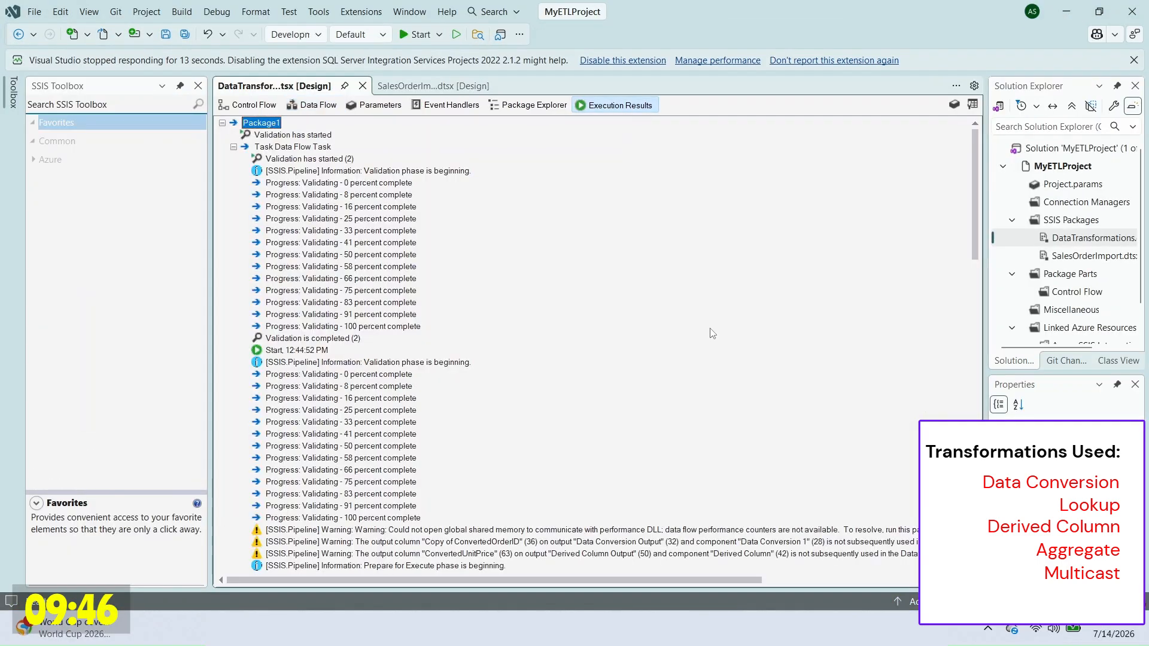
scroll(711, 333, down, 15)
click(710, 469)
right_click(711, 469)
click(748, 478)
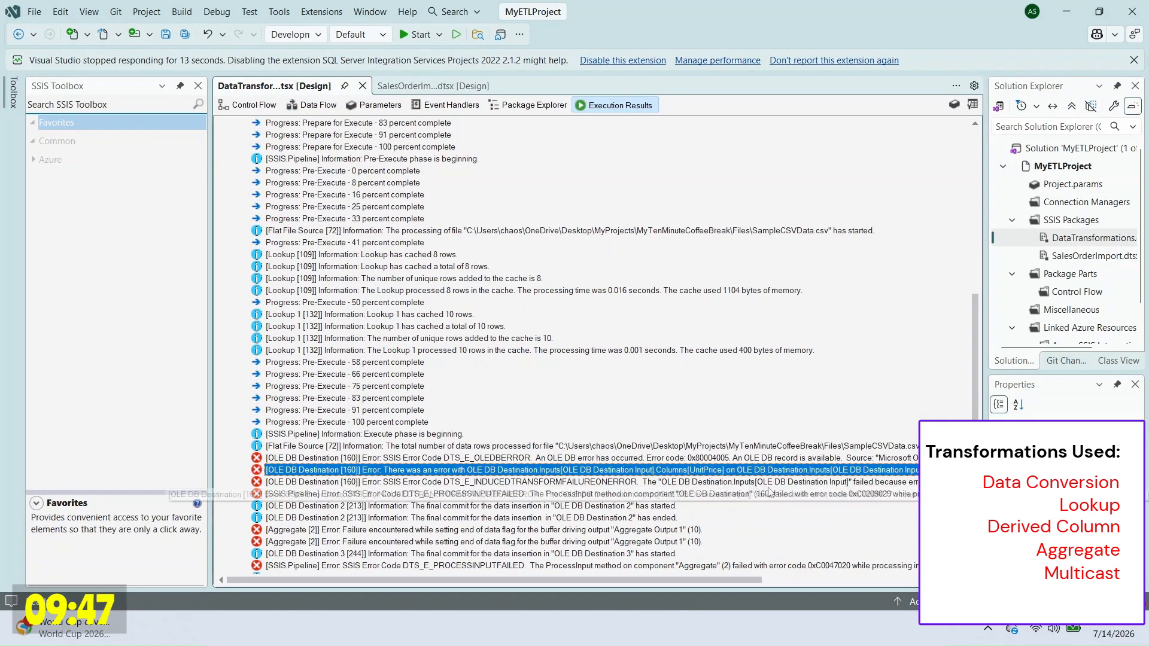
key(alt+Tab)
click(796, 111)
text([OLE DB Destination [160]] Error: There was an error with OLE DB Destination.Inputs[OLE DB Destination Input].Columns[UnitPrice] on OLE DB Destination.Inputs[OLE DB Destination Input]. The column status returned was: "The value could not be converted because of a potential loss of data.".)
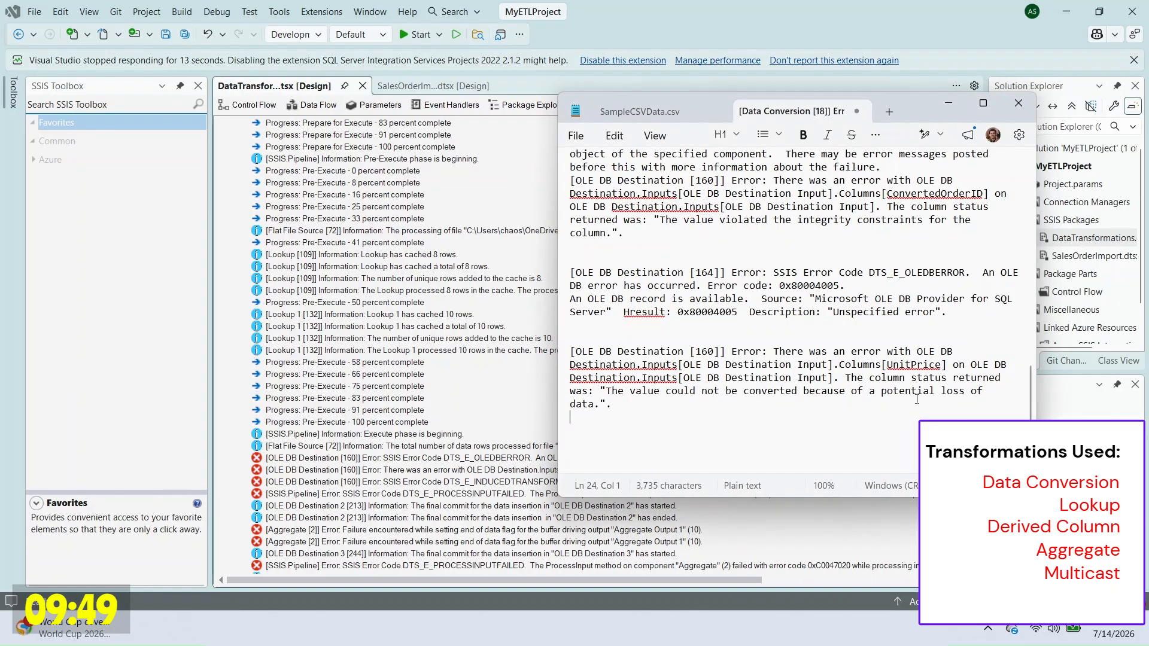
double_click(916, 365)
click(473, 267)
click(317, 105)
Step: On the OLE DB Destination's Mappings page, map ConvertedUnitPrice to UnitPrice and TrimmedRegion to Region
double_click(336, 456)
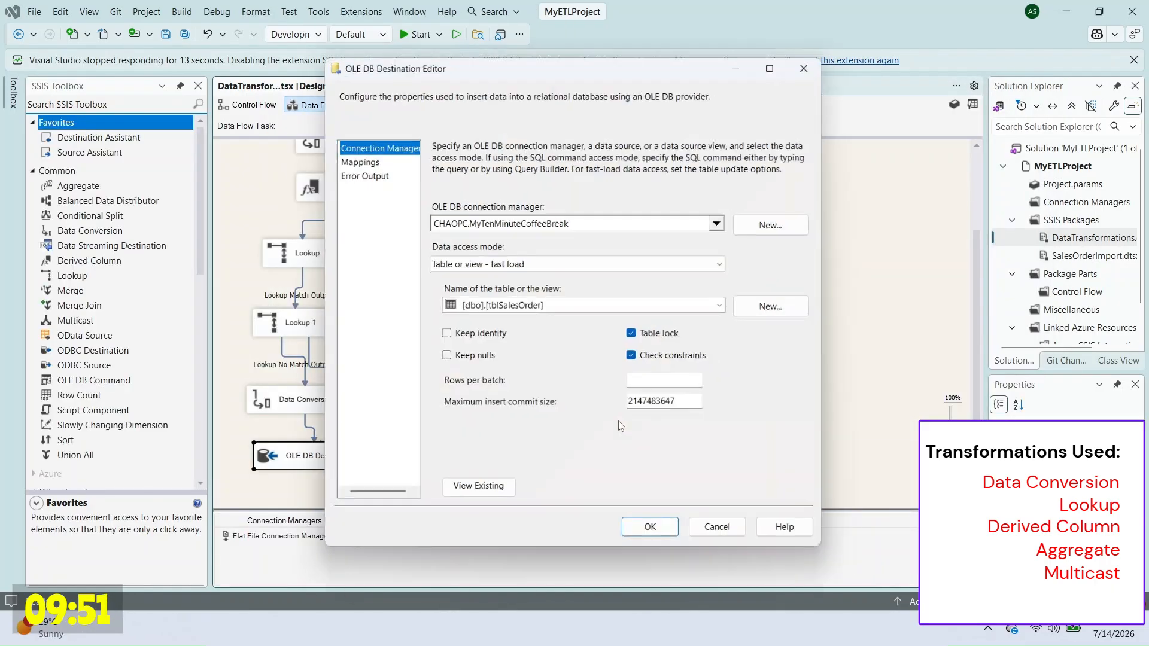
click(357, 160)
click(520, 443)
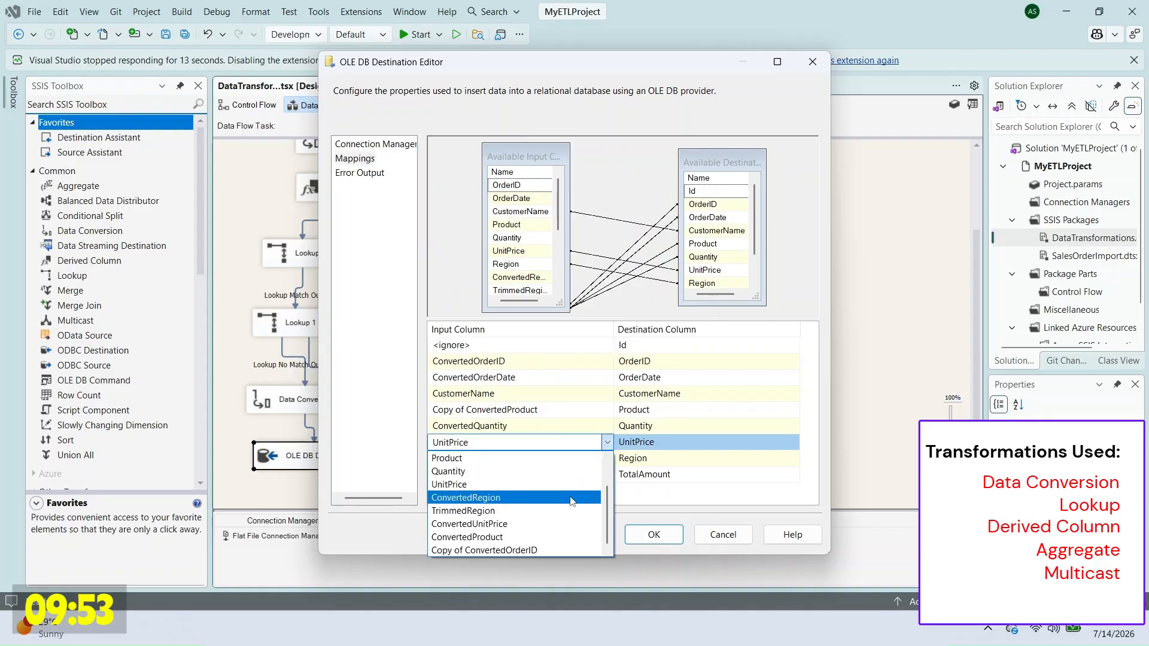
click(542, 521)
click(521, 459)
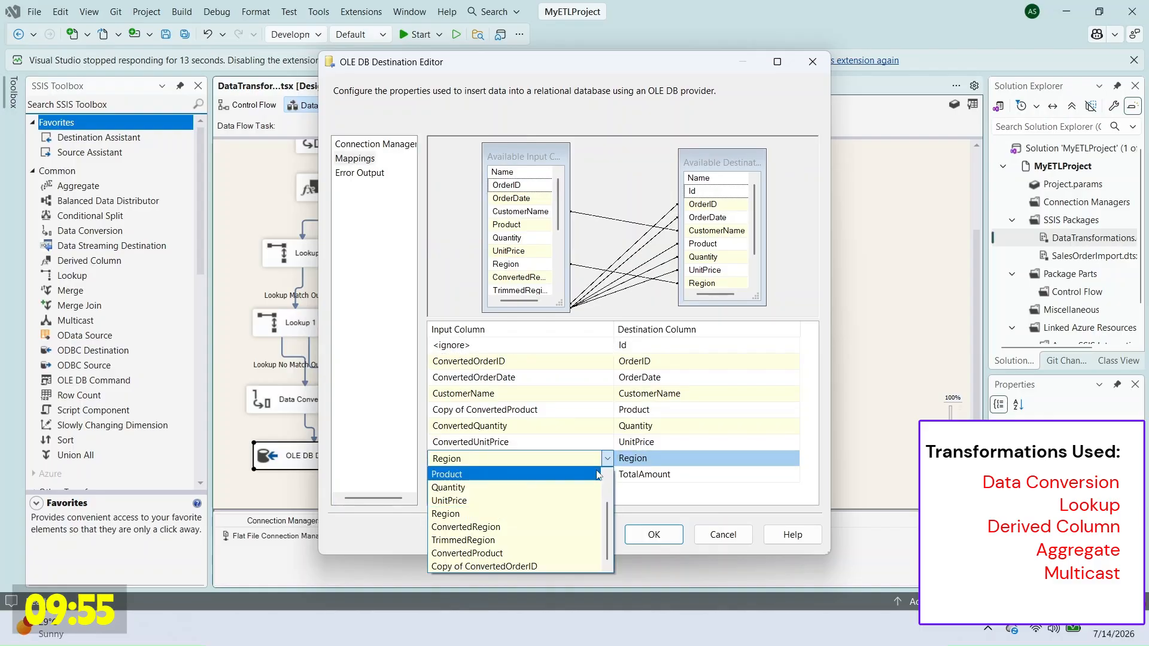
click(539, 540)
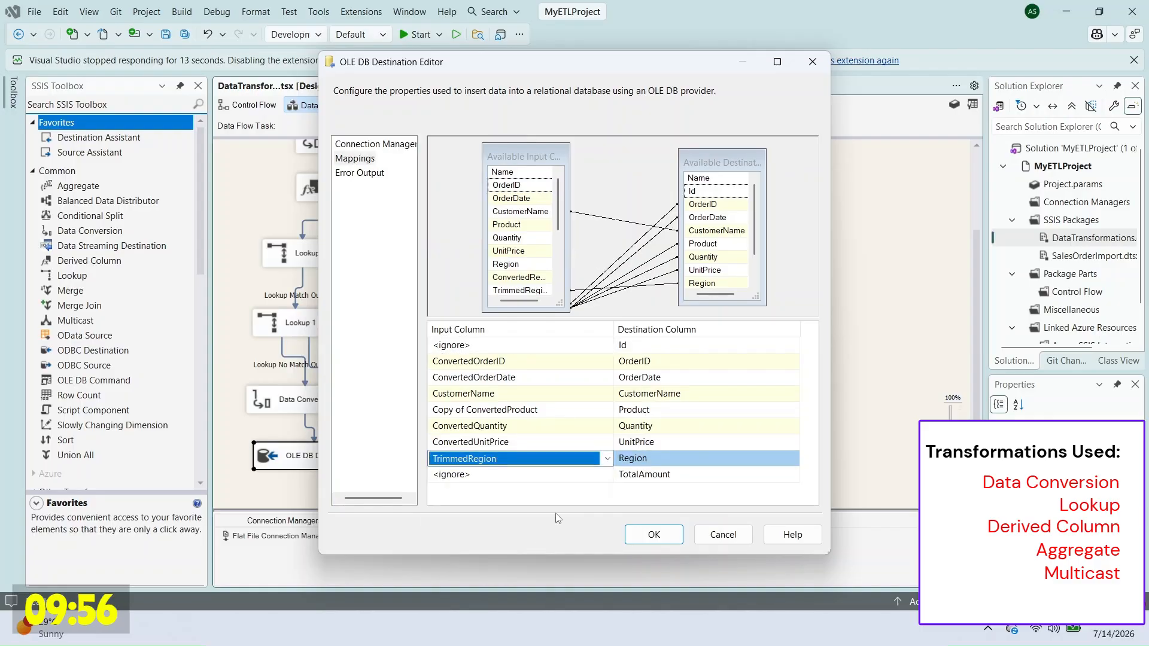
click(654, 535)
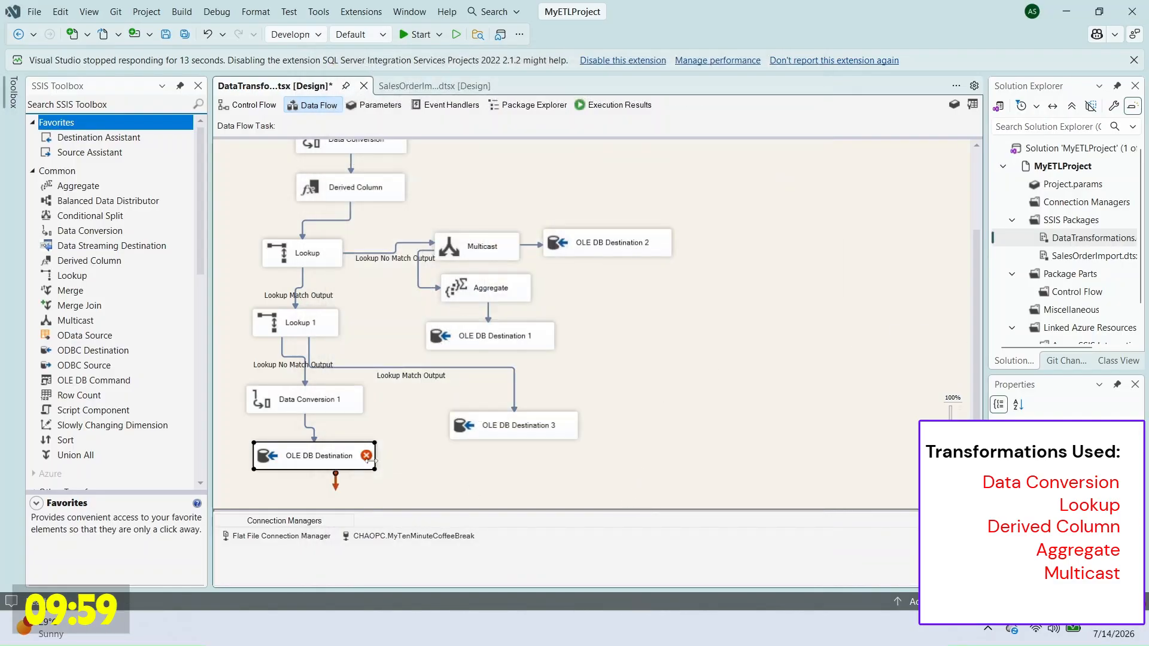
mouse_move(369, 458)
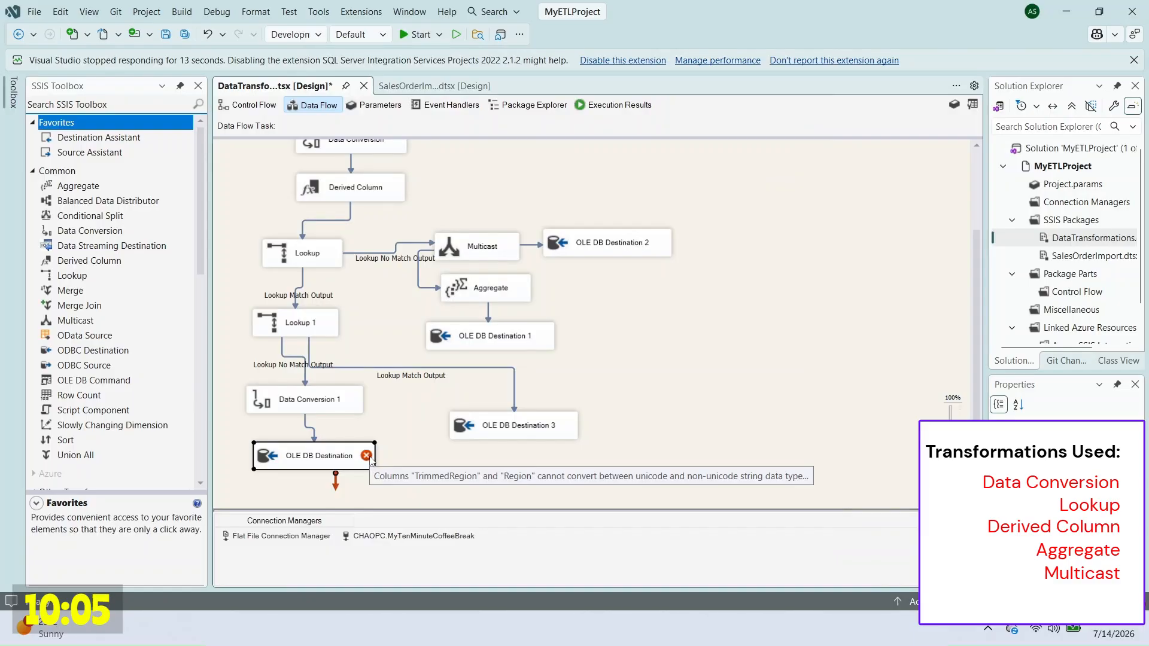
Step: Add TrimmedRegion to Data Conversion 1 with data type string [DT_STR]
double_click(296, 417)
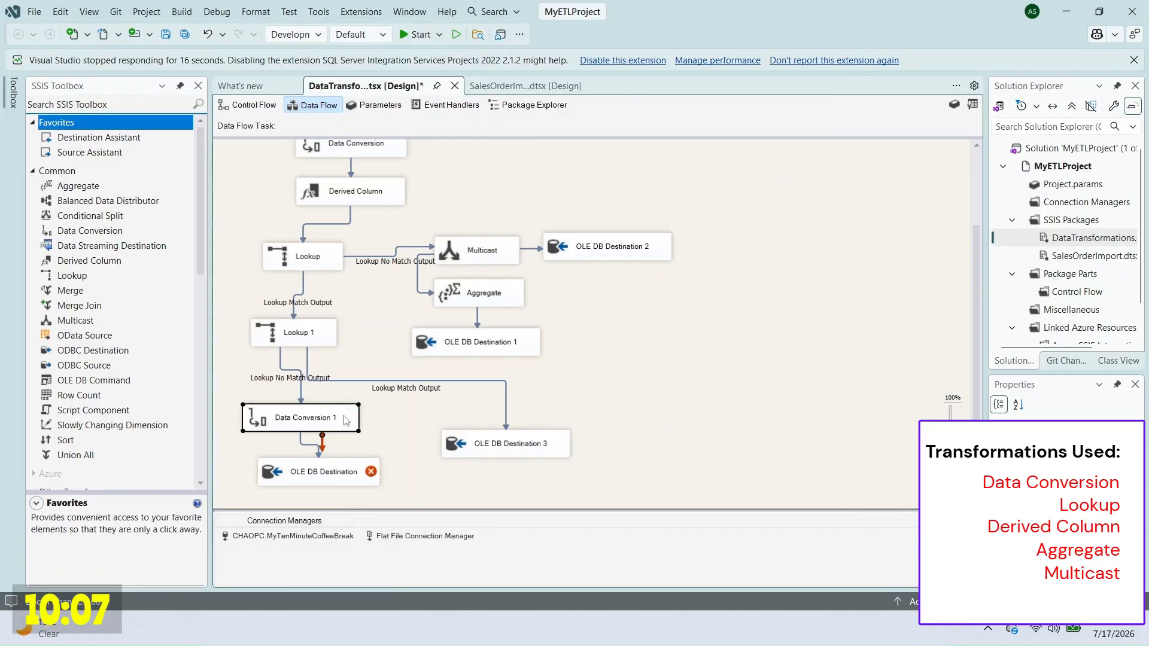
drag(619, 187, 620, 220)
click(534, 225)
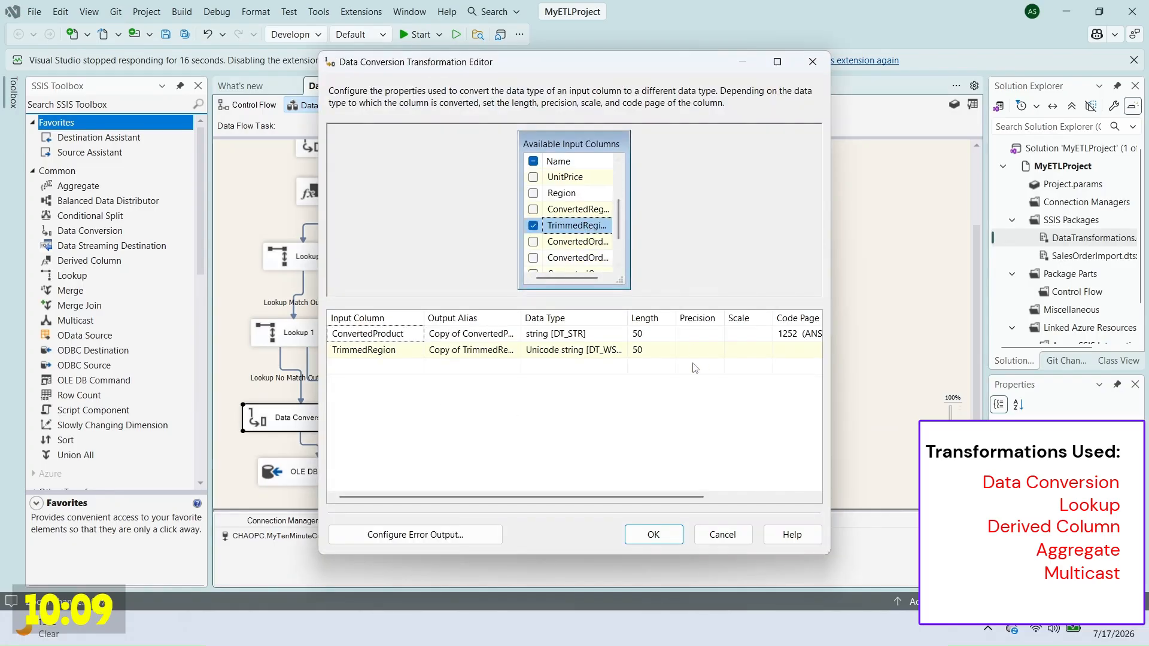
drag(627, 319, 723, 319)
click(712, 353)
click(567, 379)
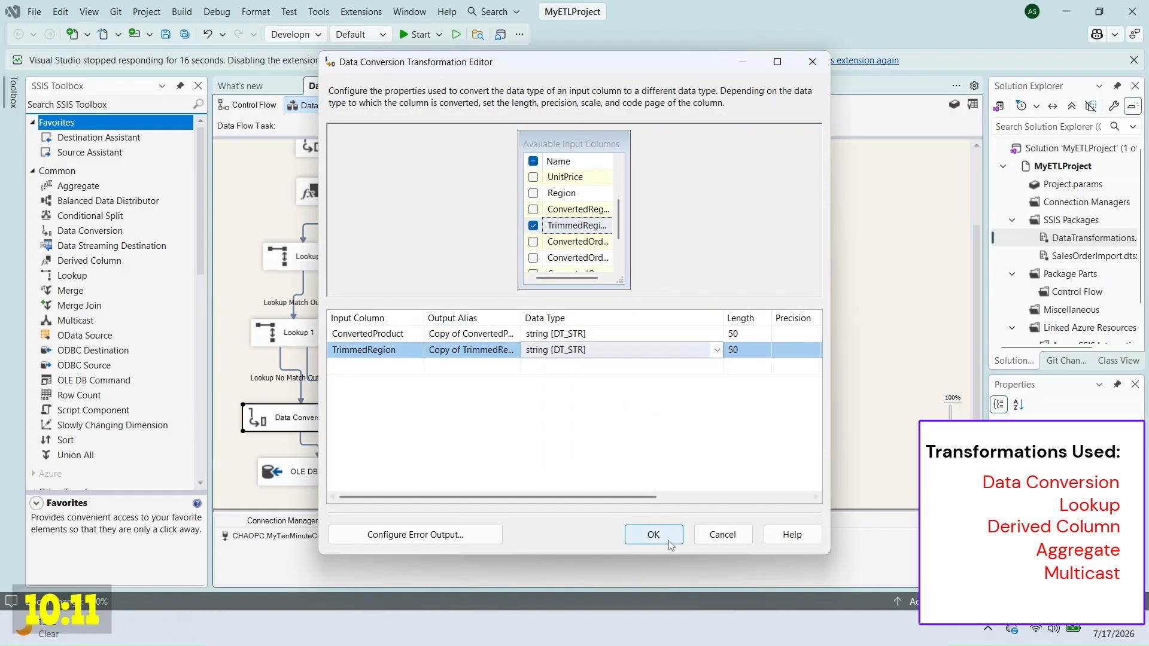
click(654, 534)
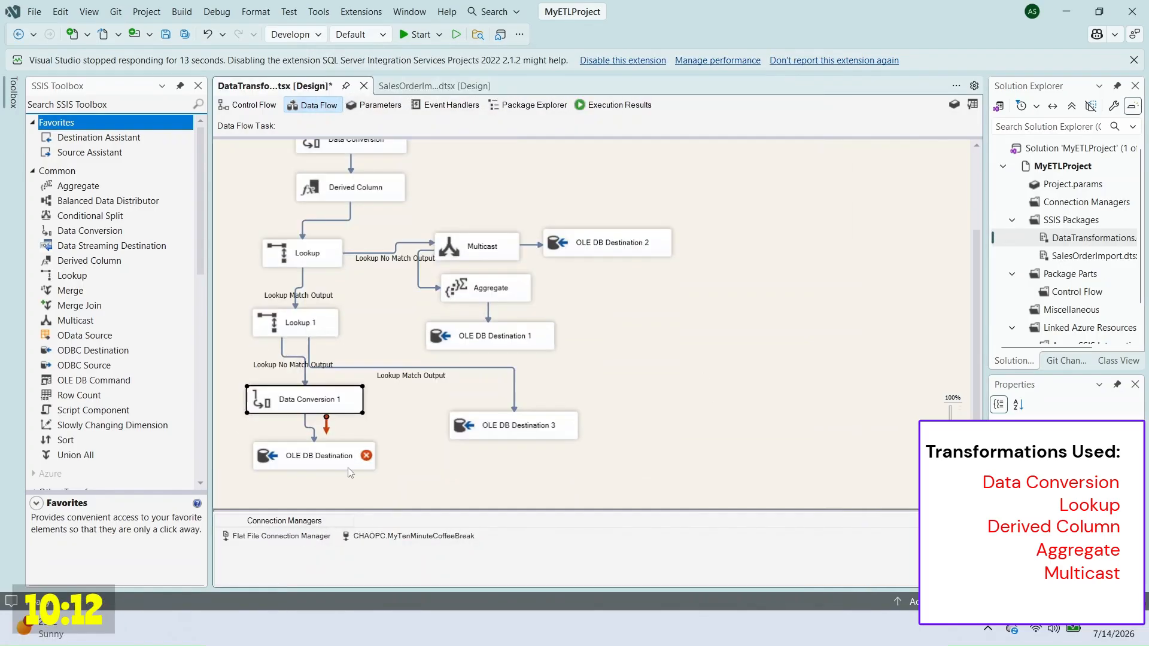
Step: Map the converted region column to Region in the OLE DB Destination
double_click(349, 465)
click(355, 158)
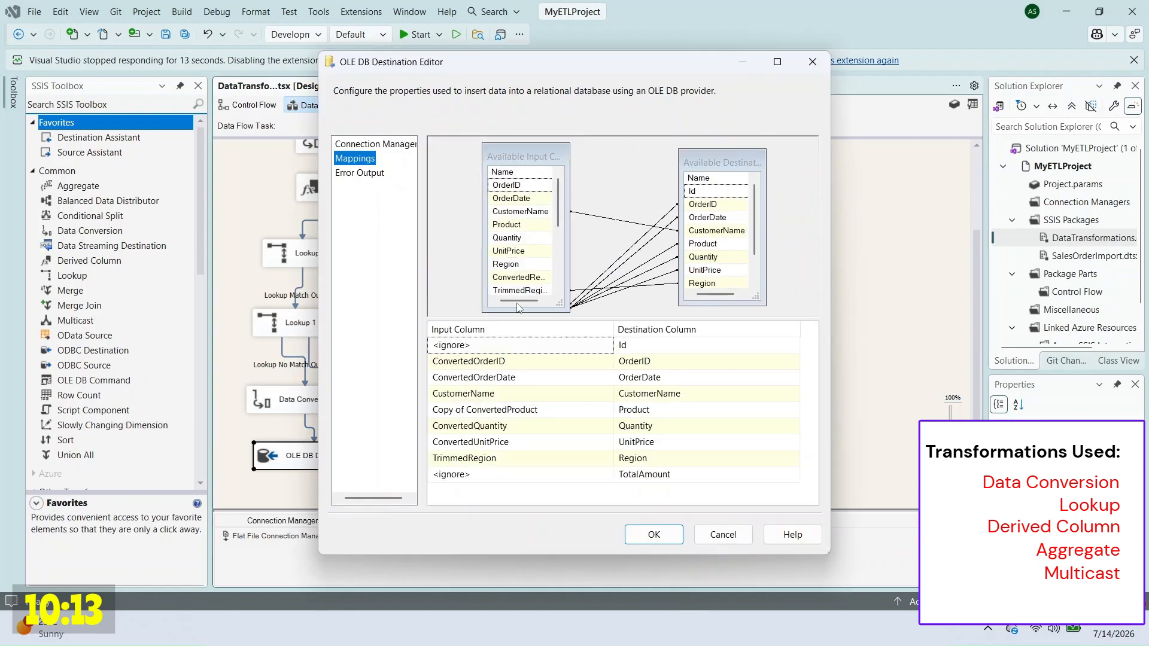
click(472, 459)
click(559, 570)
click(654, 535)
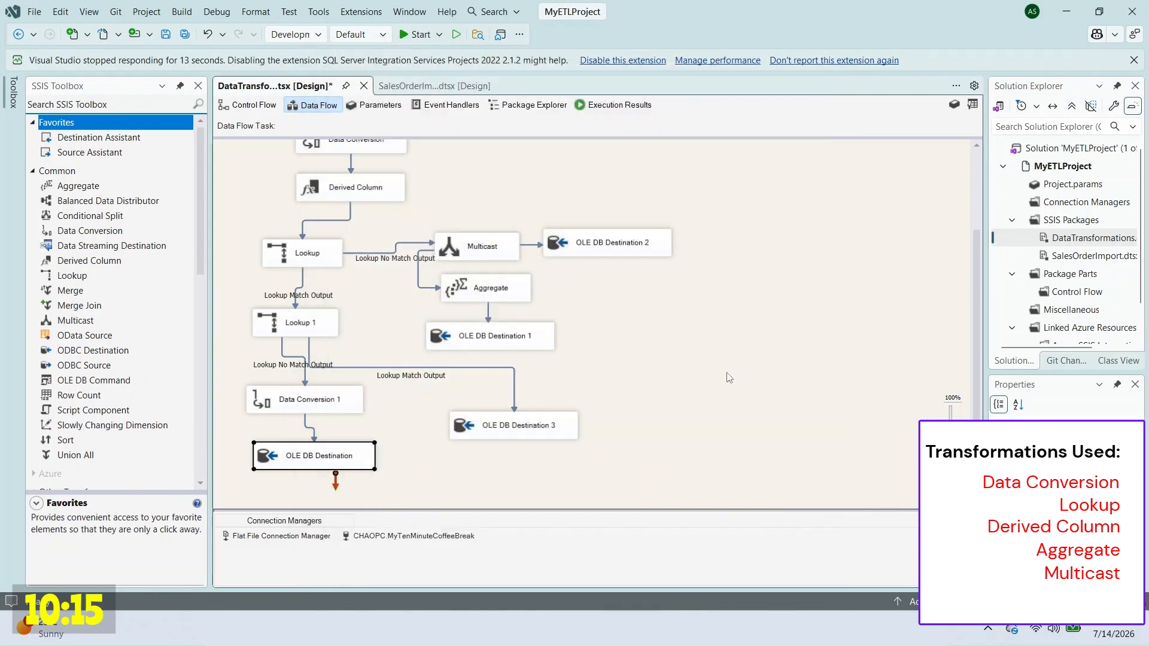
Step: Execute the DataTransformations package again, this time successfully
click(729, 377)
right_click(1070, 240)
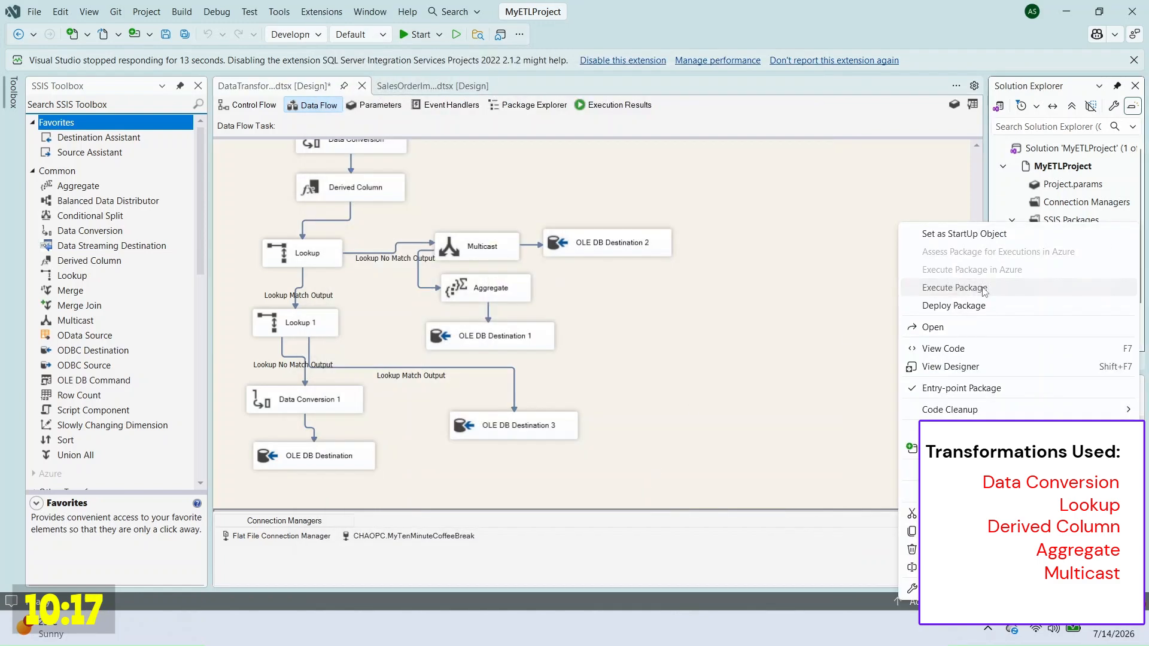
click(957, 288)
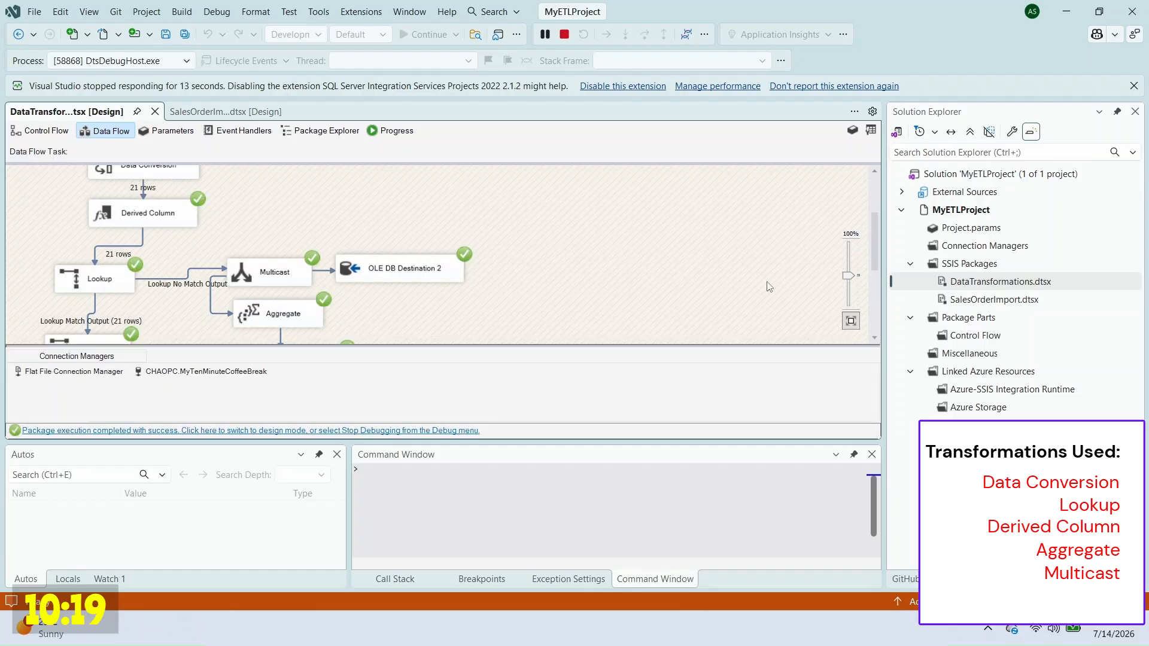
scroll(651, 273, down, 5)
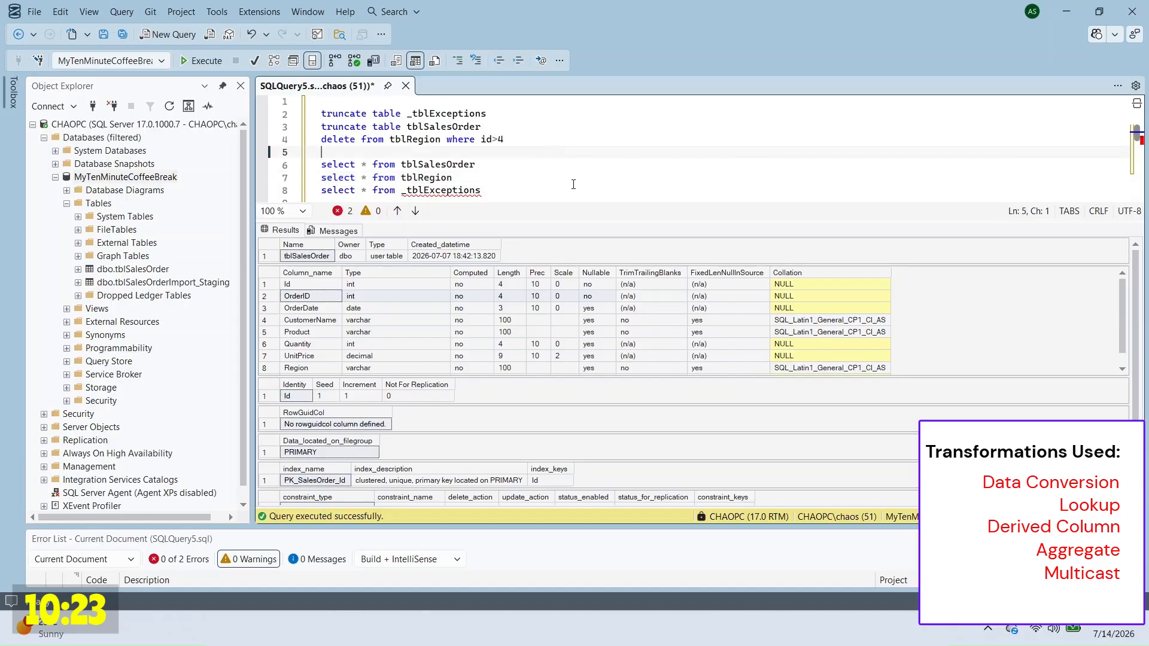
Step: Run the three SELECT queries and inspect the loaded tblSalesOrder rows, including order 1020's OrderDate
drag(321, 152, 575, 192)
key(F5)
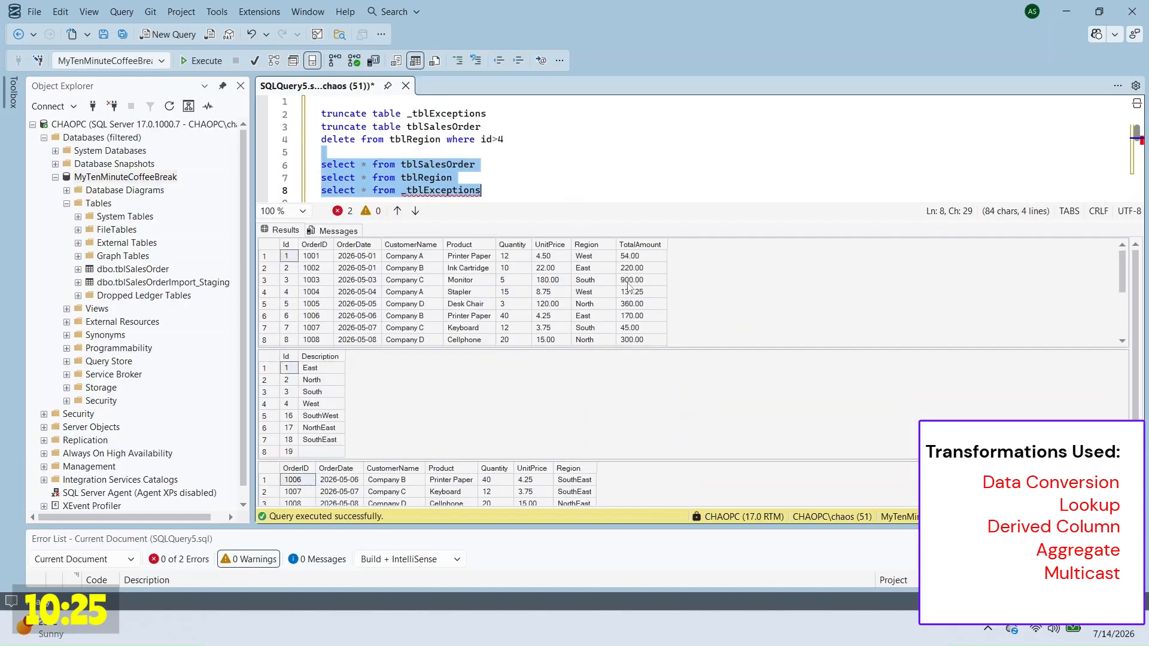
click(770, 316)
scroll(770, 316, down, 3)
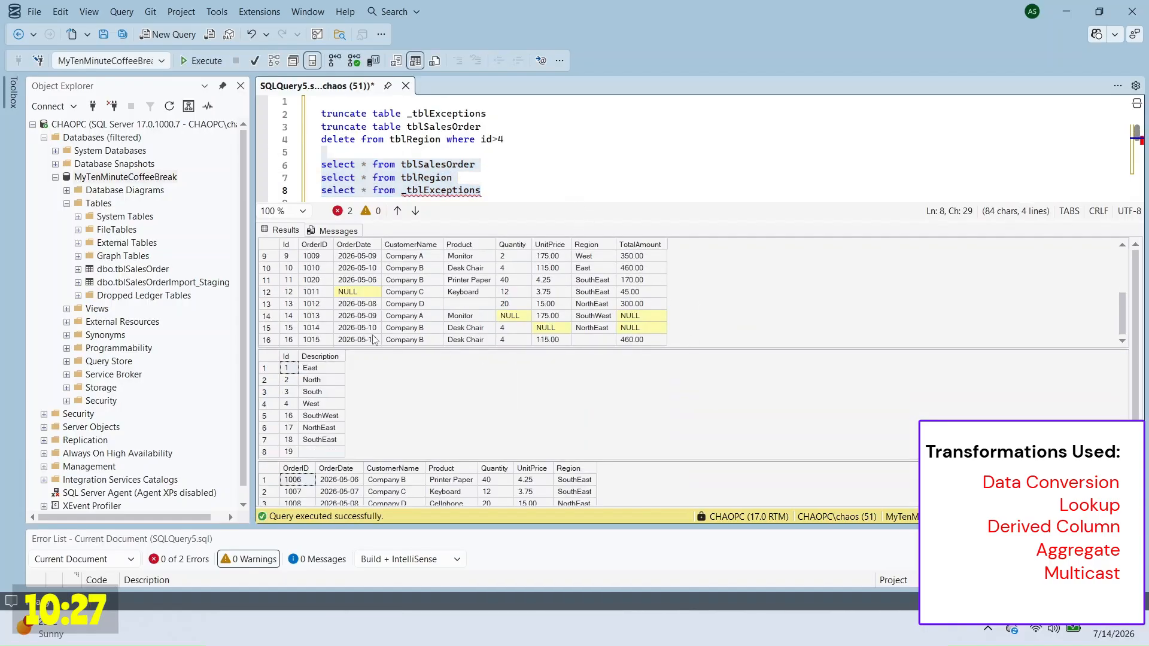
click(335, 280)
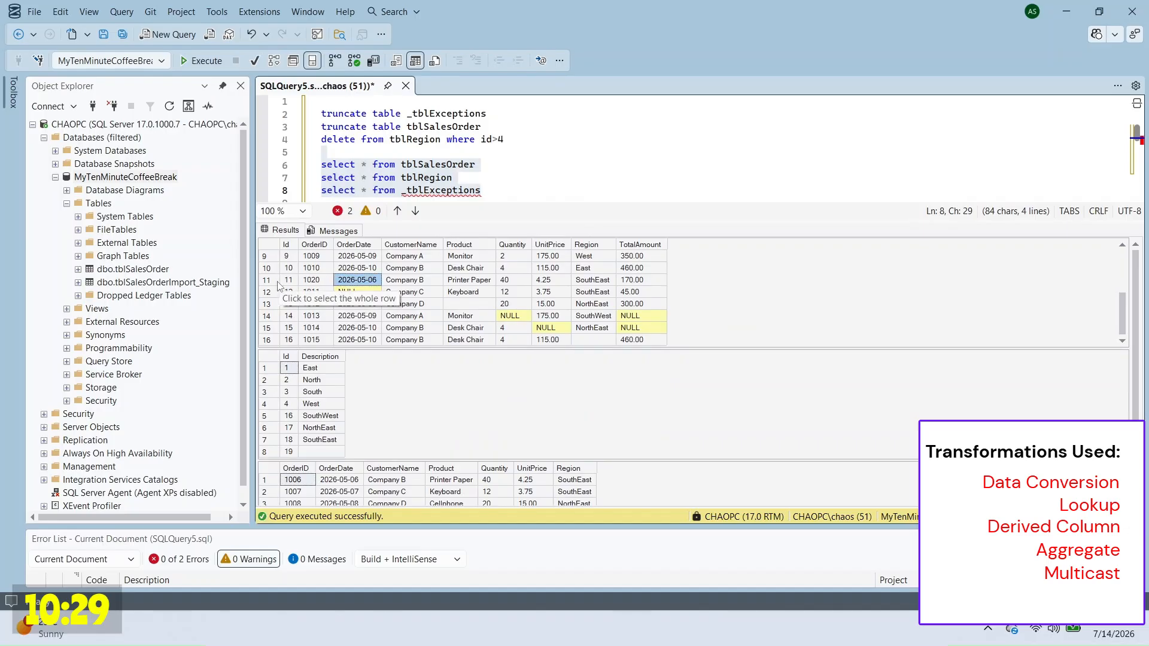
Step: Review the tblRegion descriptions, noting the empty description in row 8
click(328, 385)
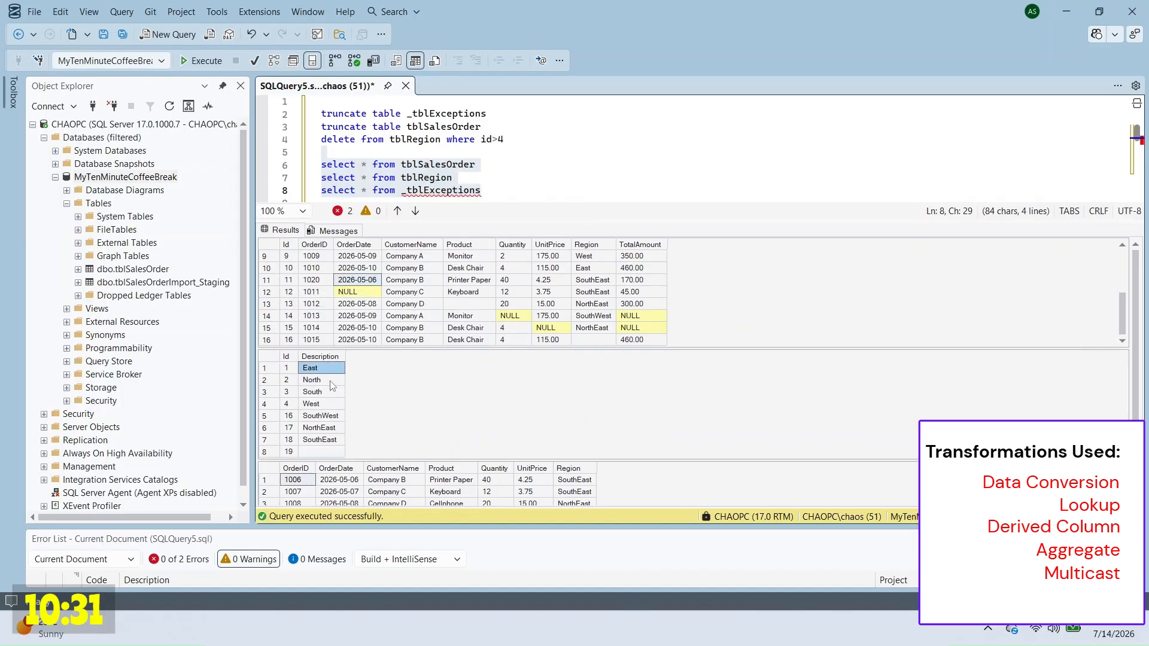
drag(332, 384, 324, 455)
click(325, 453)
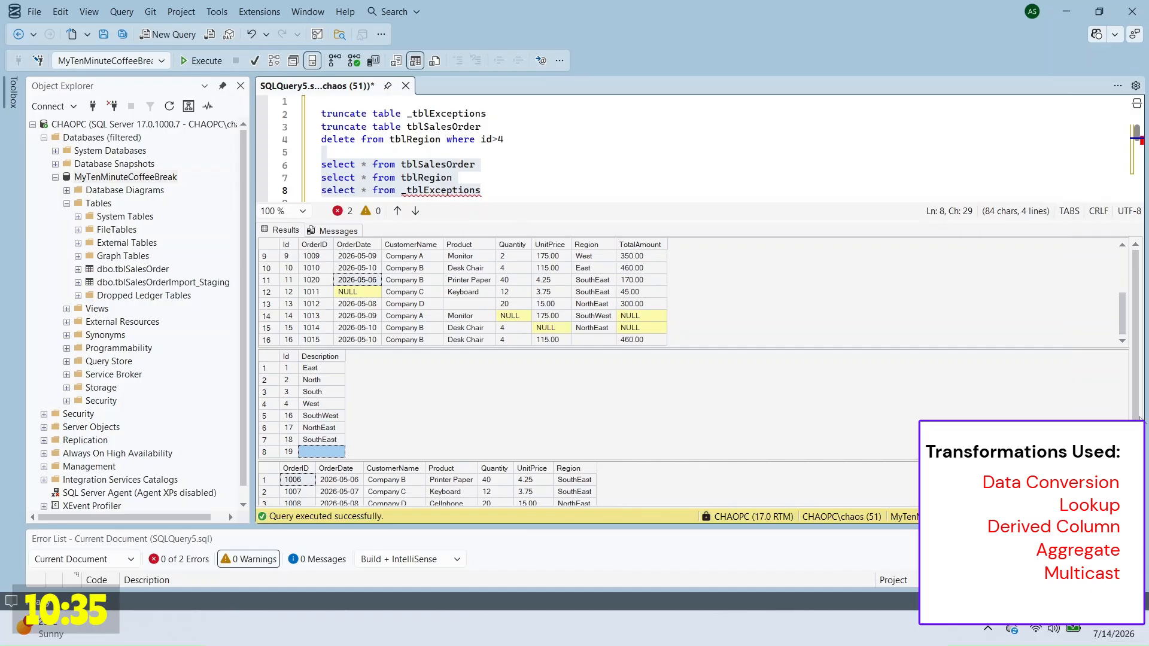
scroll(795, 383, down, 1)
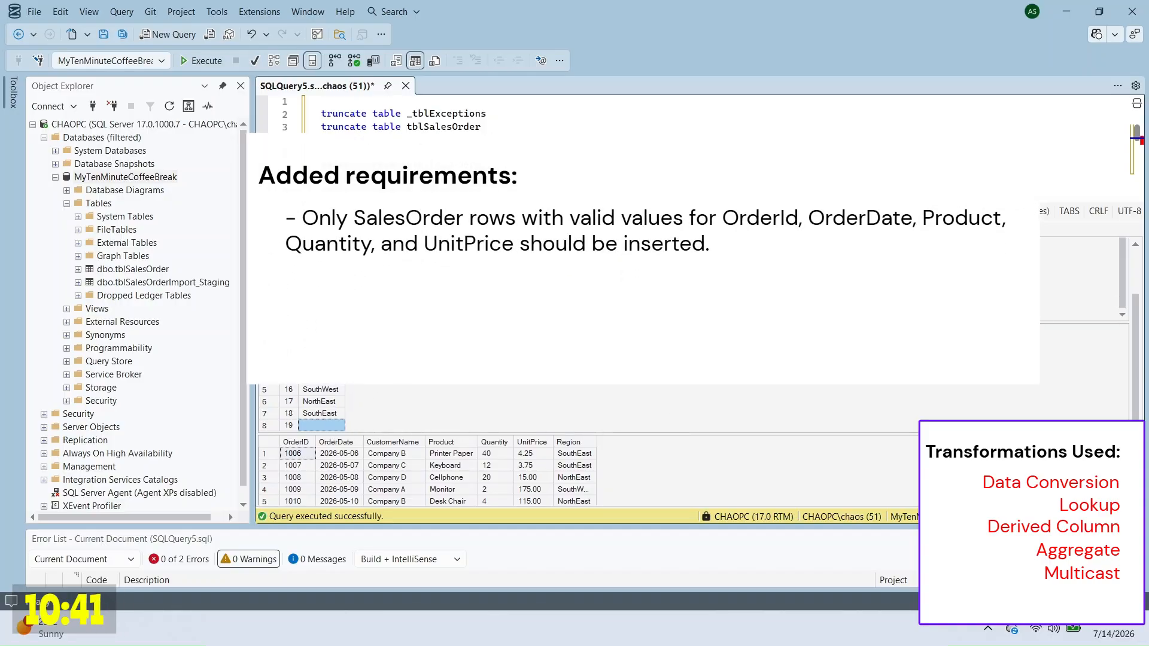
scroll(419, 455, up, 3)
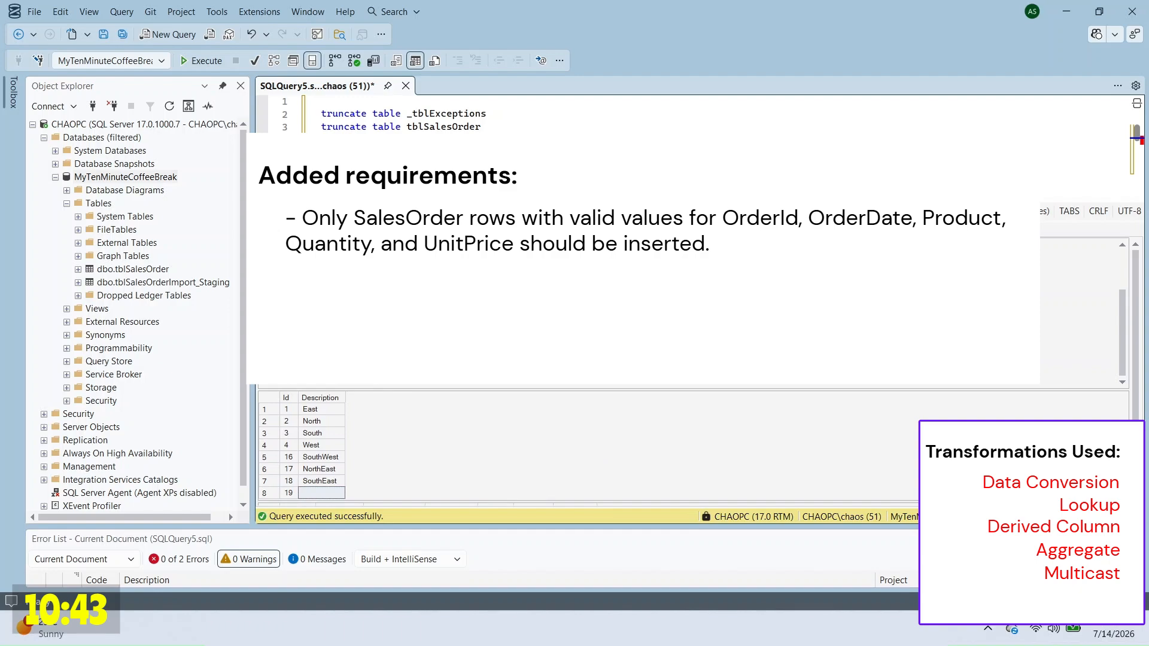
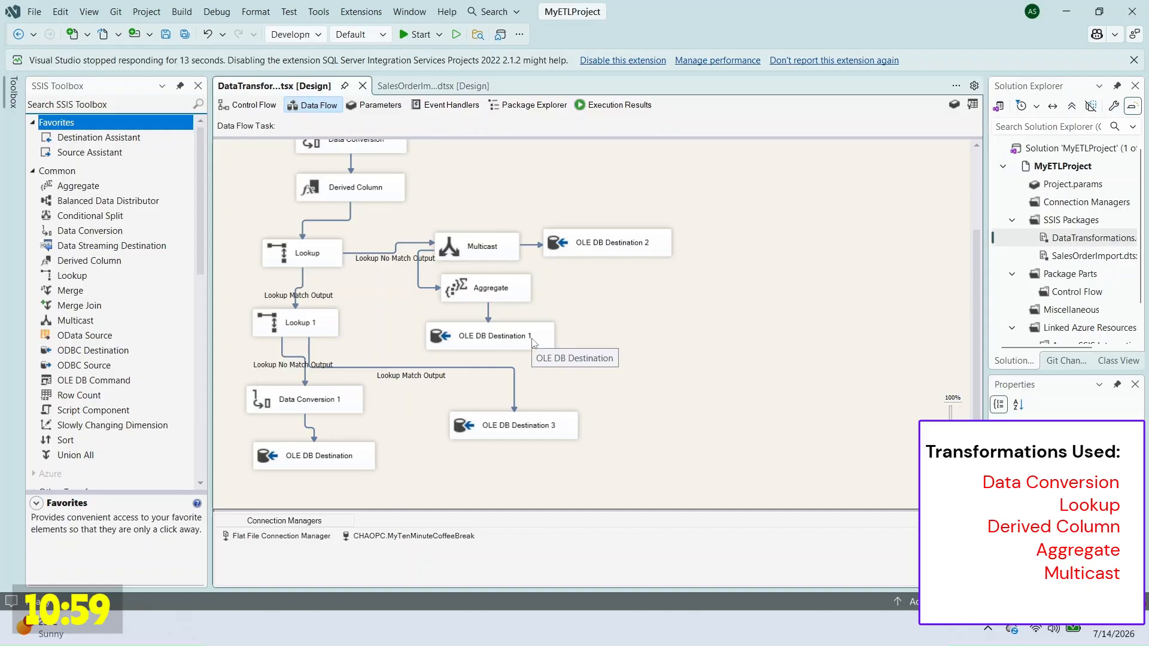
Step: Move OLE DB Destination 1 down and right and place Aggregate directly above it
drag(533, 342, 746, 377)
drag(485, 288, 631, 328)
Step: Add a Conditional Split with condition [TrimmedRegion] != "" as output ValidRegion
drag(716, 371, 711, 389)
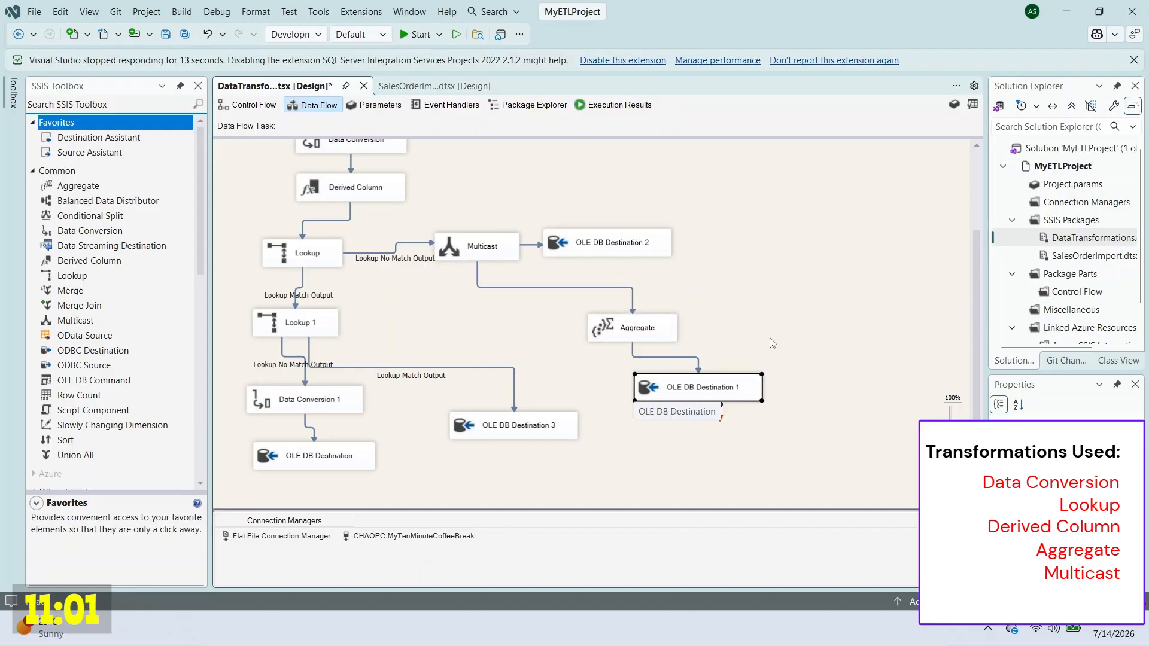
drag(149, 215, 691, 280)
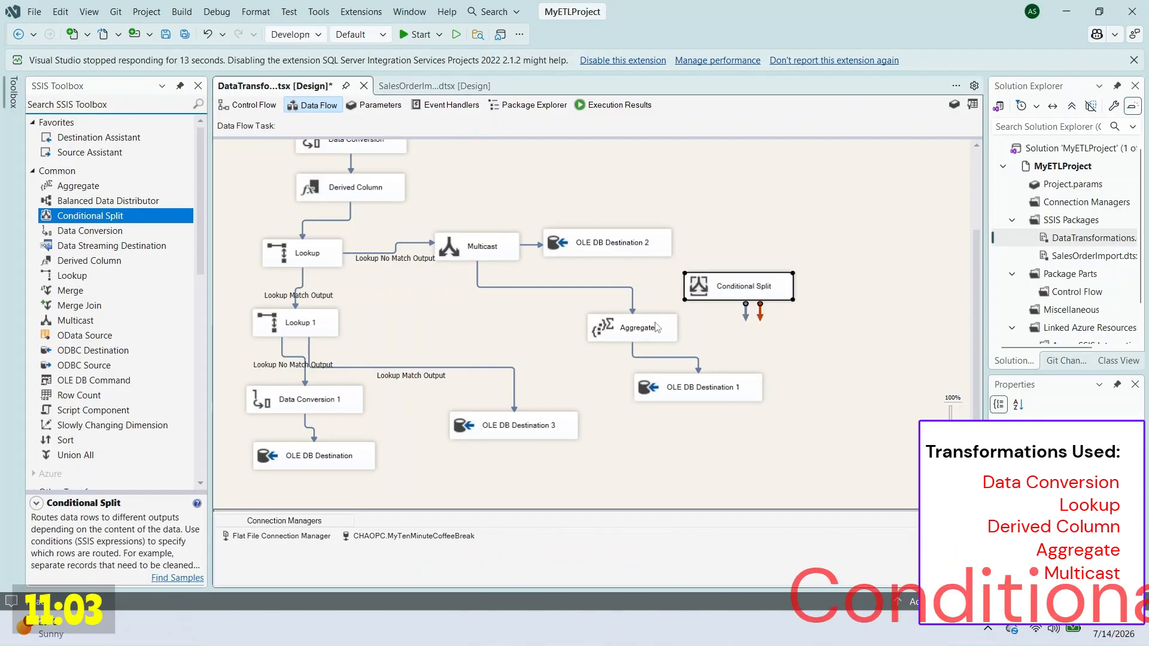
double_click(738, 286)
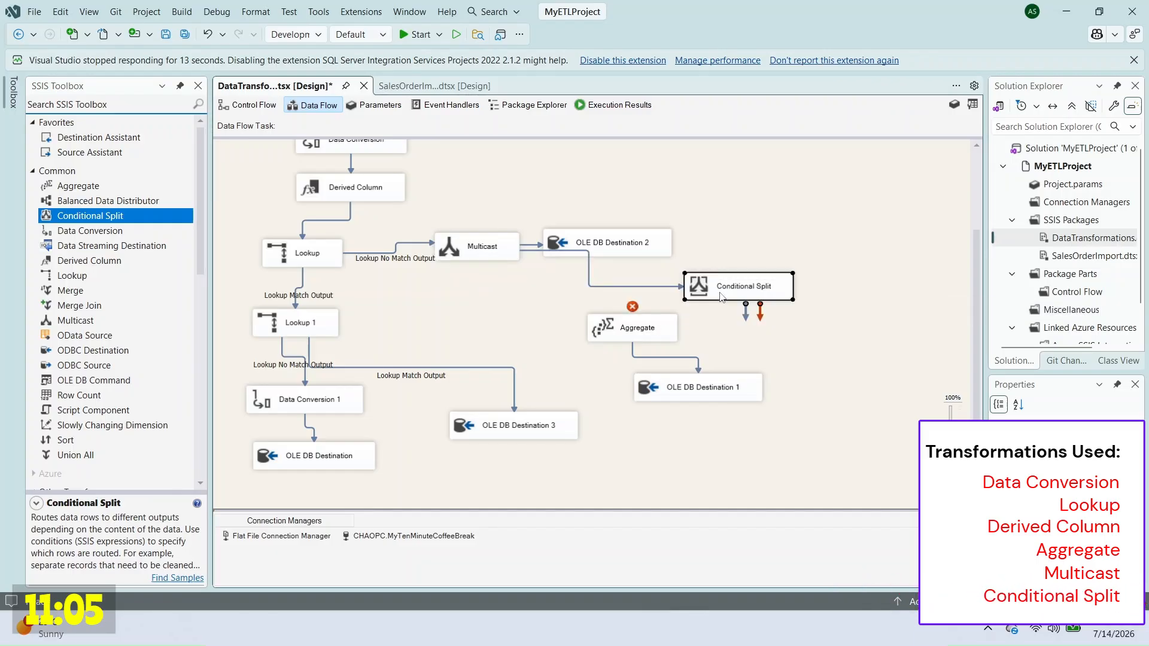
scroll(428, 176, down, 2)
drag(426, 176, 613, 278)
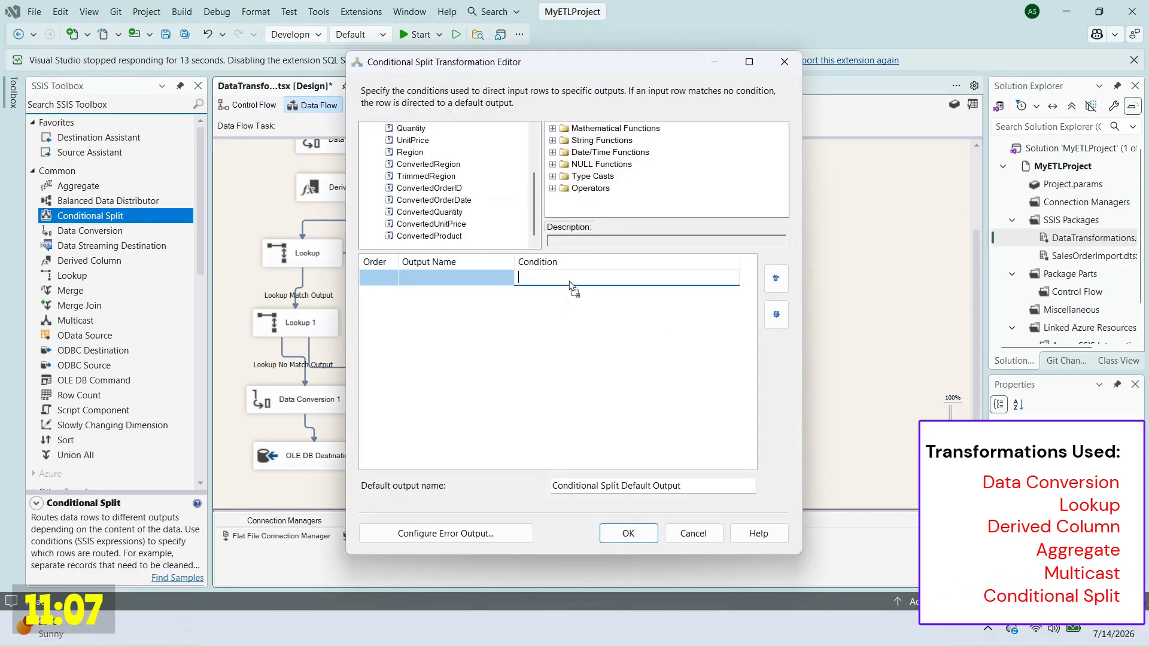
text(!= "")
click(454, 277)
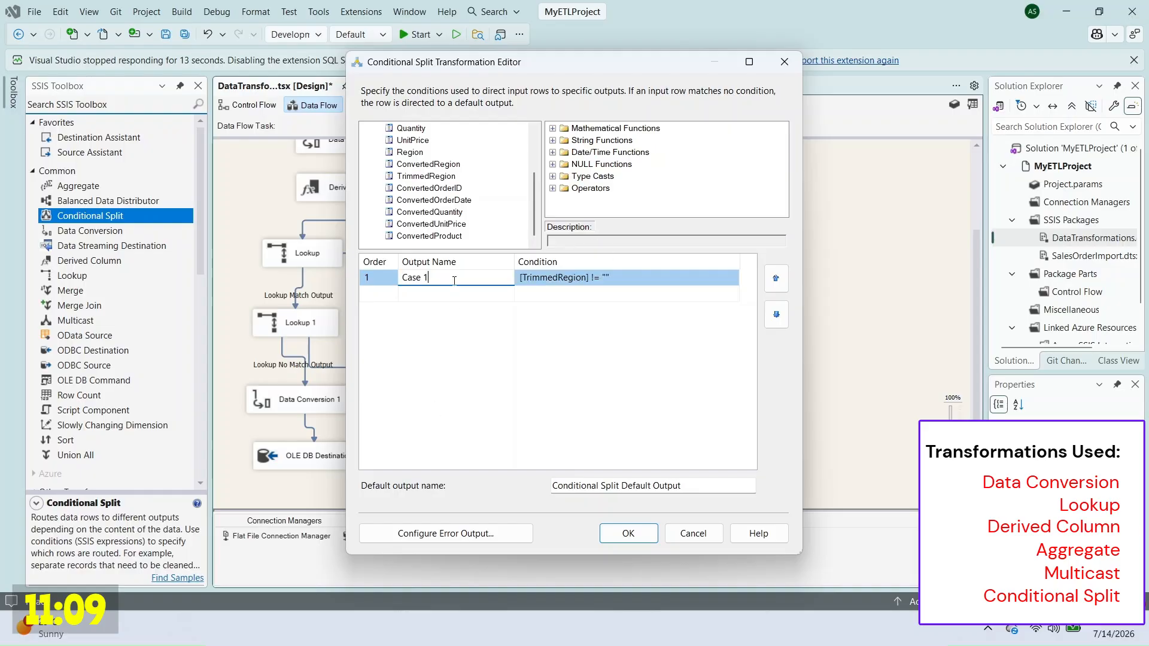
key(BackSpace)
key(BackSpace)
key(BackSpace)
key(BackSpace)
key(BackSpace)
key(BackSpace)
text(Valid)
click(628, 534)
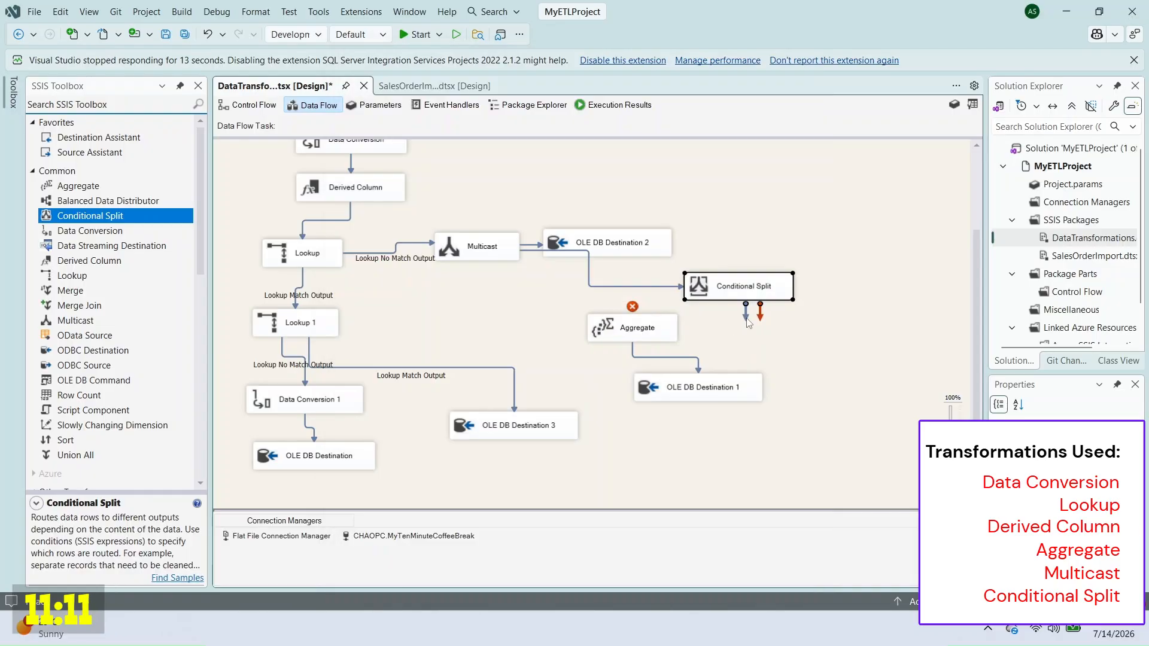
Step: Connect the split's ValidRegion output to Aggregate
drag(746, 314, 636, 328)
click(575, 313)
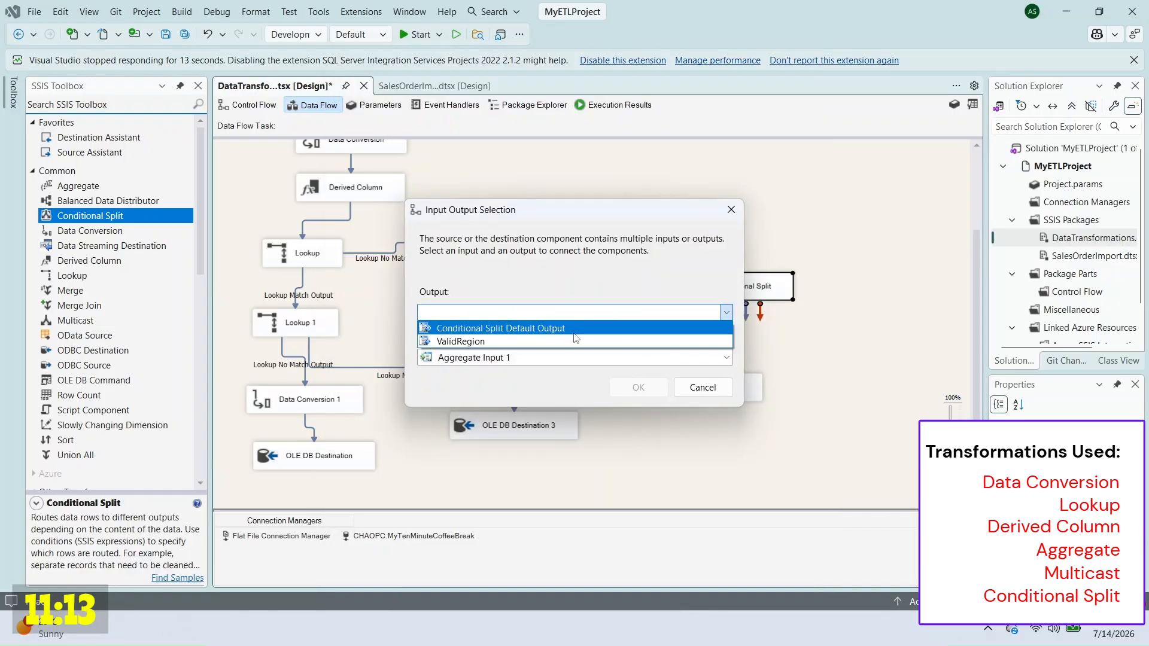
click(461, 341)
click(639, 388)
scroll(177, 310, down, 10)
Step: Route the split's default output to a new OLE DB Destination targeting _tblExceptions
drag(96, 419, 823, 329)
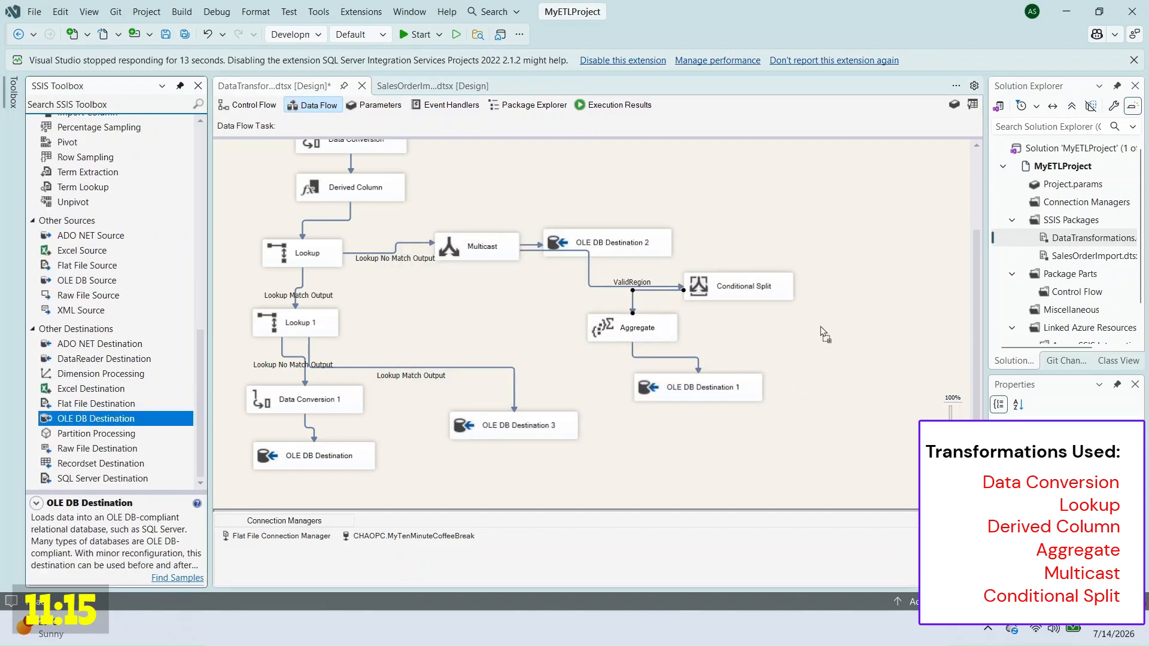
click(740, 287)
drag(740, 314, 882, 337)
double_click(882, 338)
click(528, 307)
click(521, 332)
key(Return)
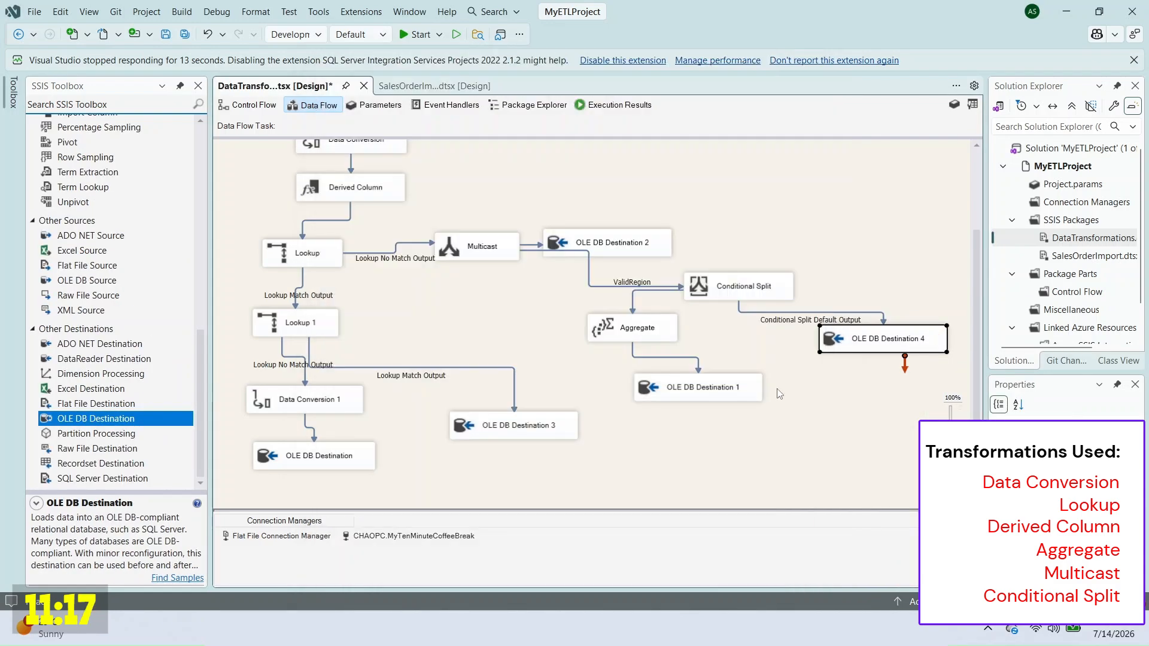
click(519, 170)
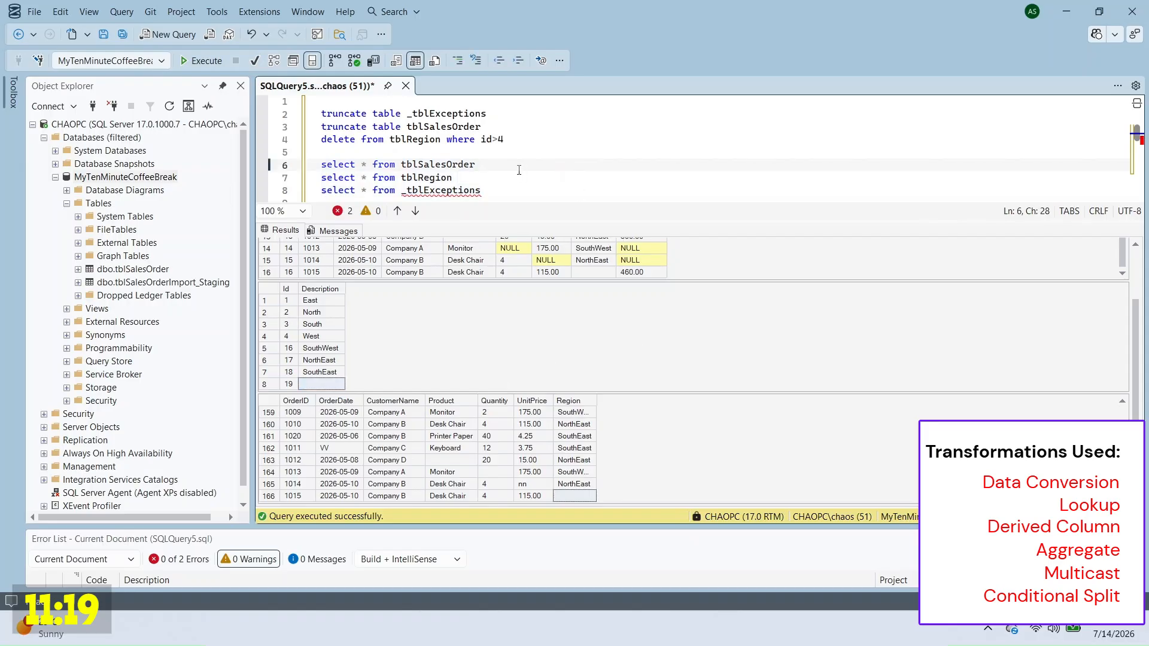
Step: Delete the blank region 19 from tblRegion and execute the package
drag(506, 139, 321, 139)
key(F5)
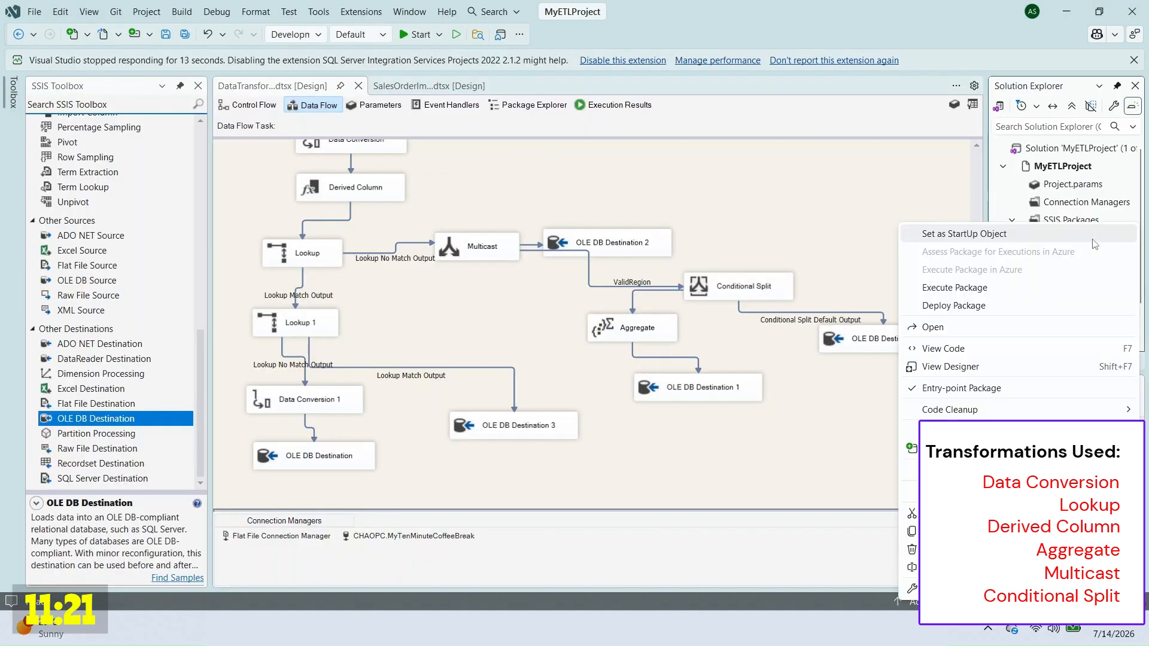
click(978, 289)
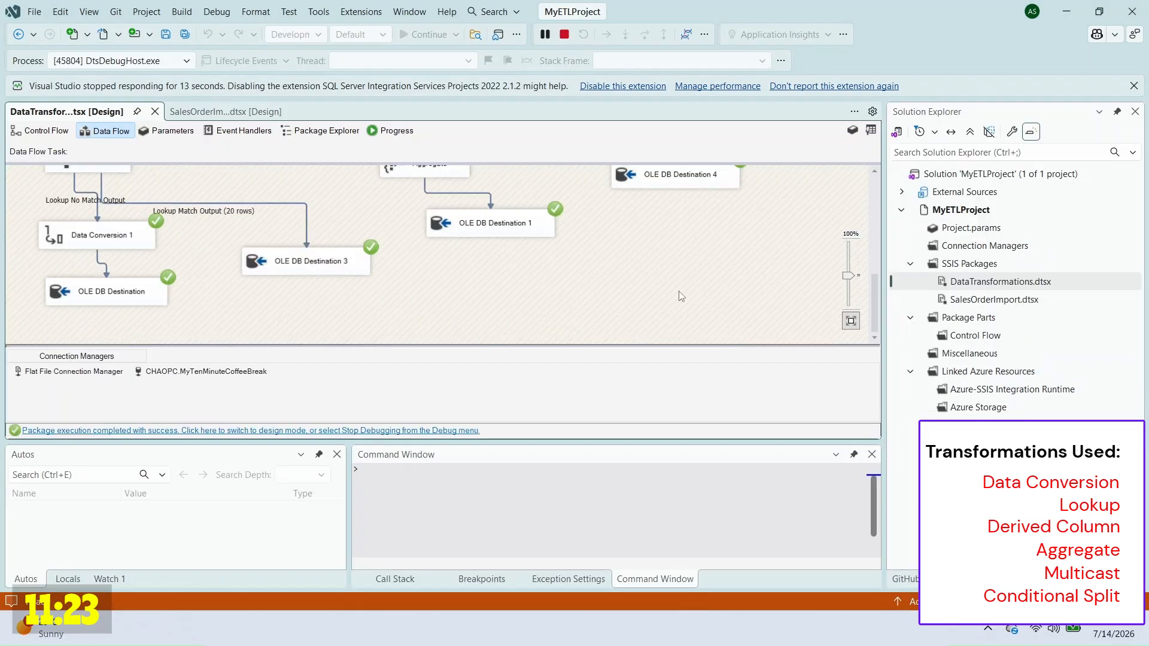
Step: Rerun the three SELECT statements and review the sales, region and exception results
scroll(679, 291, up, 5)
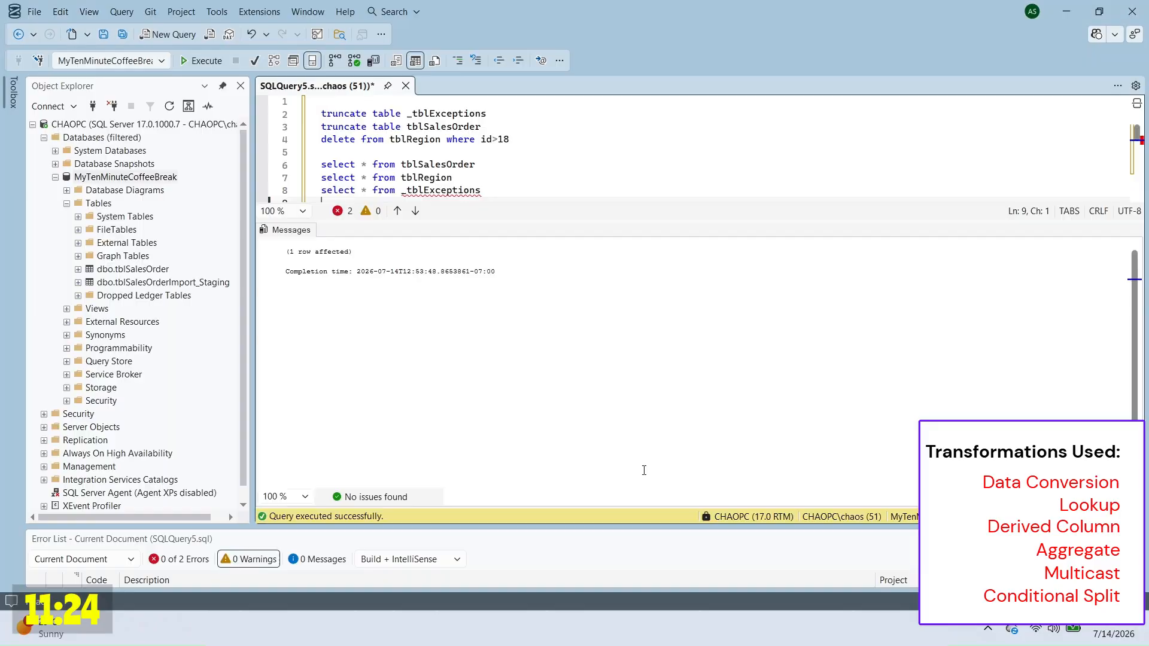
drag(336, 154, 543, 190)
key(F5)
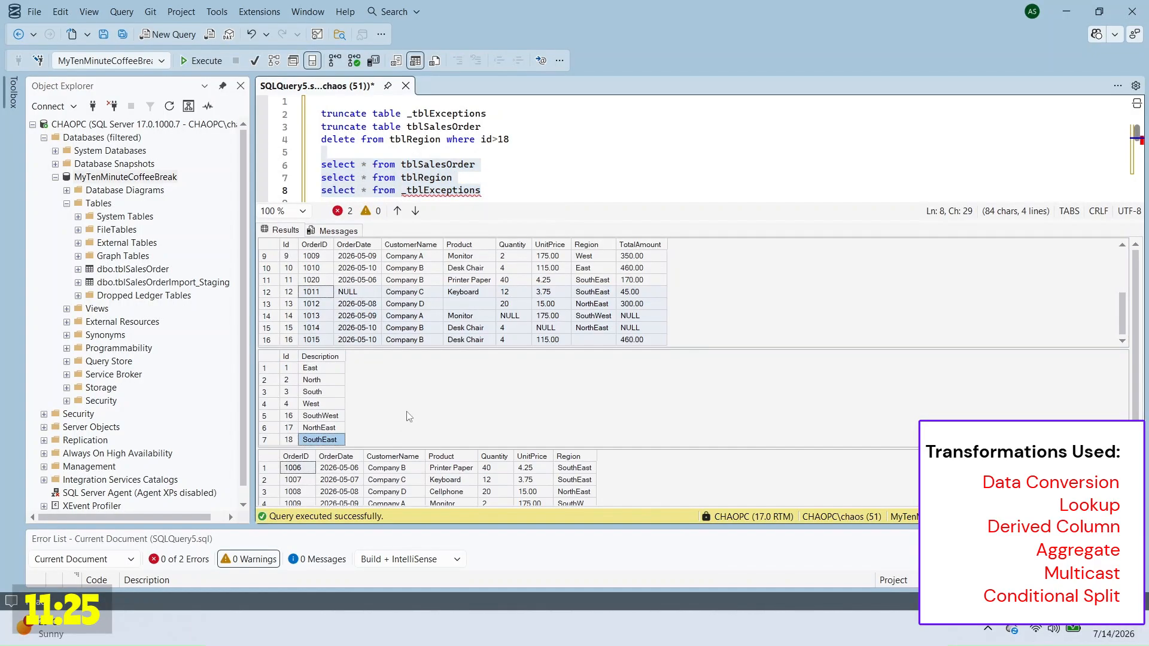
drag(320, 368, 327, 442)
drag(1135, 434, 1135, 478)
drag(1123, 413, 1122, 492)
drag(575, 484, 613, 502)
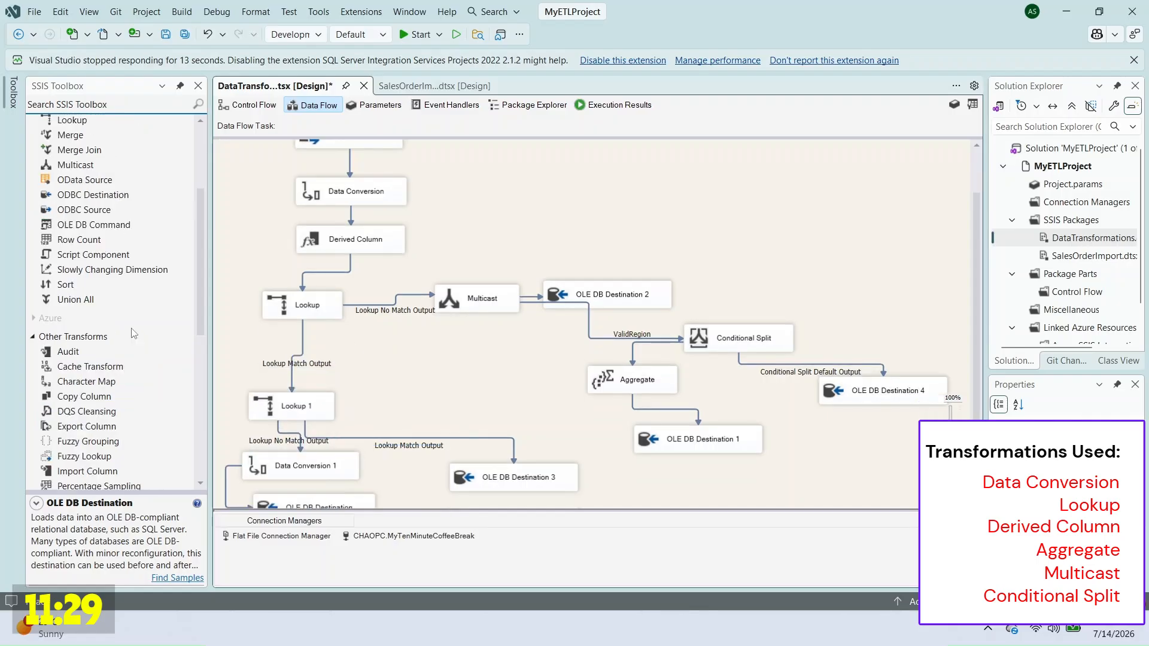
Step: Add Conditional Split 1 after Lookup with !ISNULL checks on ConvertedOrderDate and Quantity
drag(90, 216, 455, 378)
double_click(455, 378)
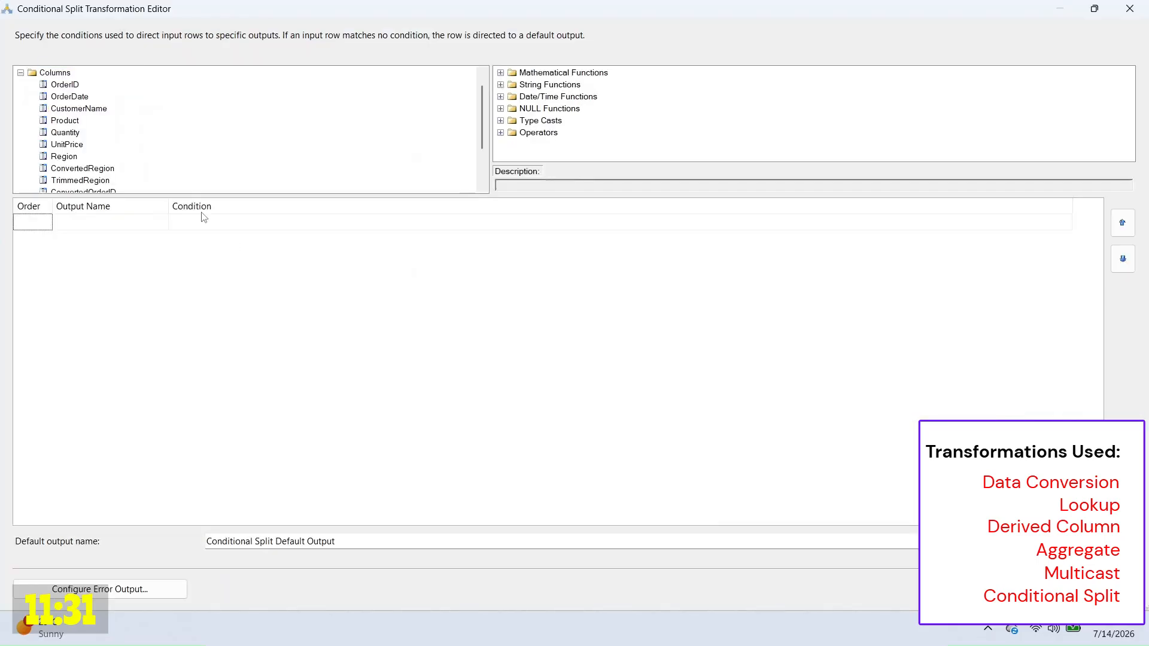
scroll(371, 130, down, 2)
drag(83, 133, 277, 222)
key(Home)
text(!ISNULL()
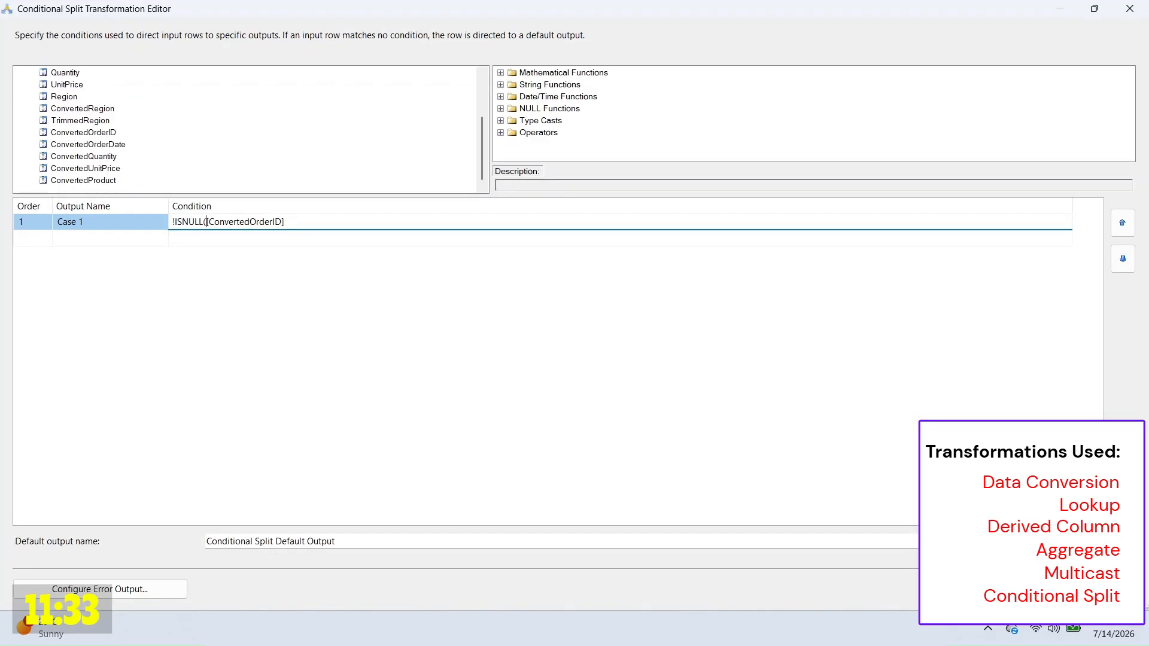
text(()
drag(124, 145, 500, 227)
text())
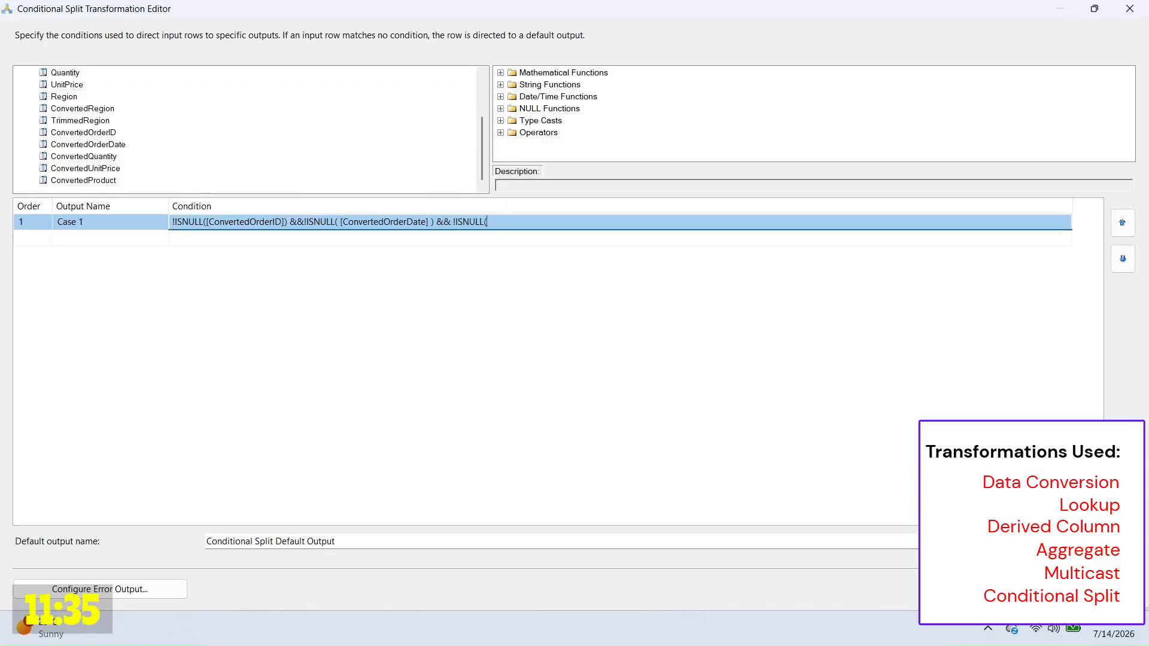
drag(67, 84, 591, 223)
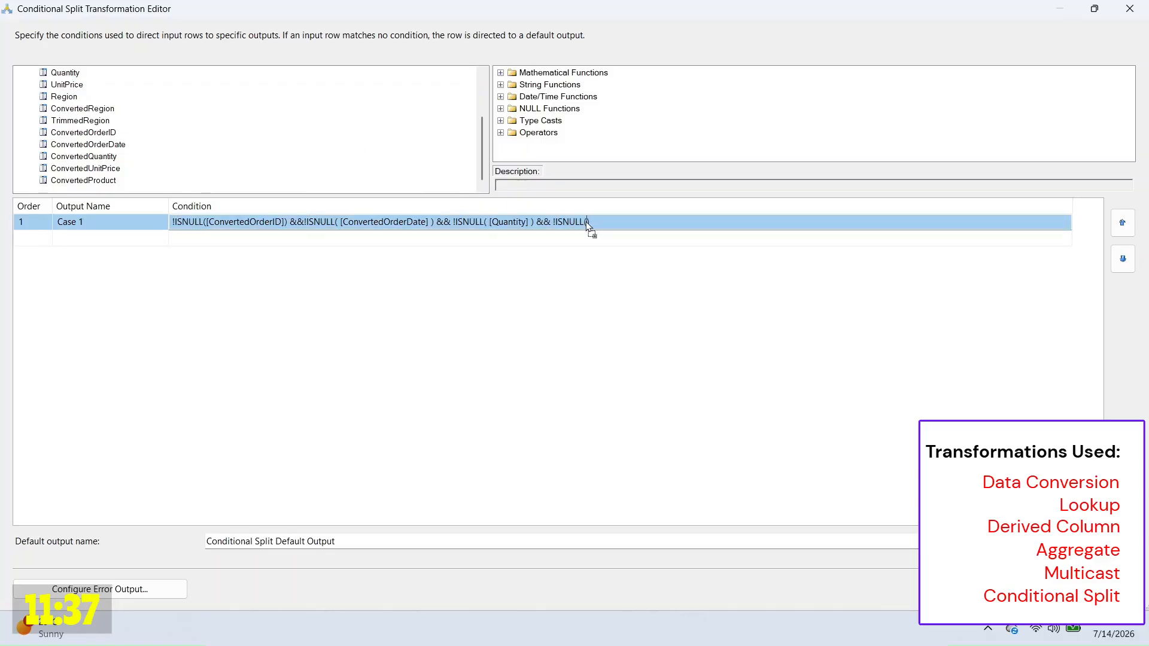
text(&& !ISNULL(ConvertedO...)
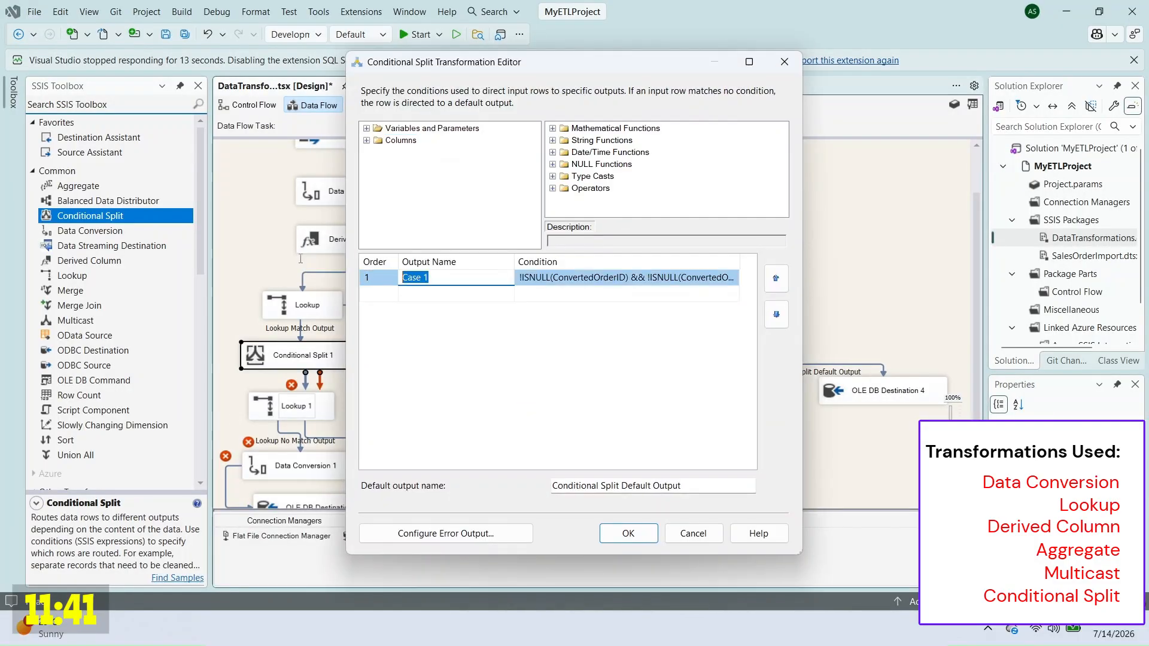
click(638, 532)
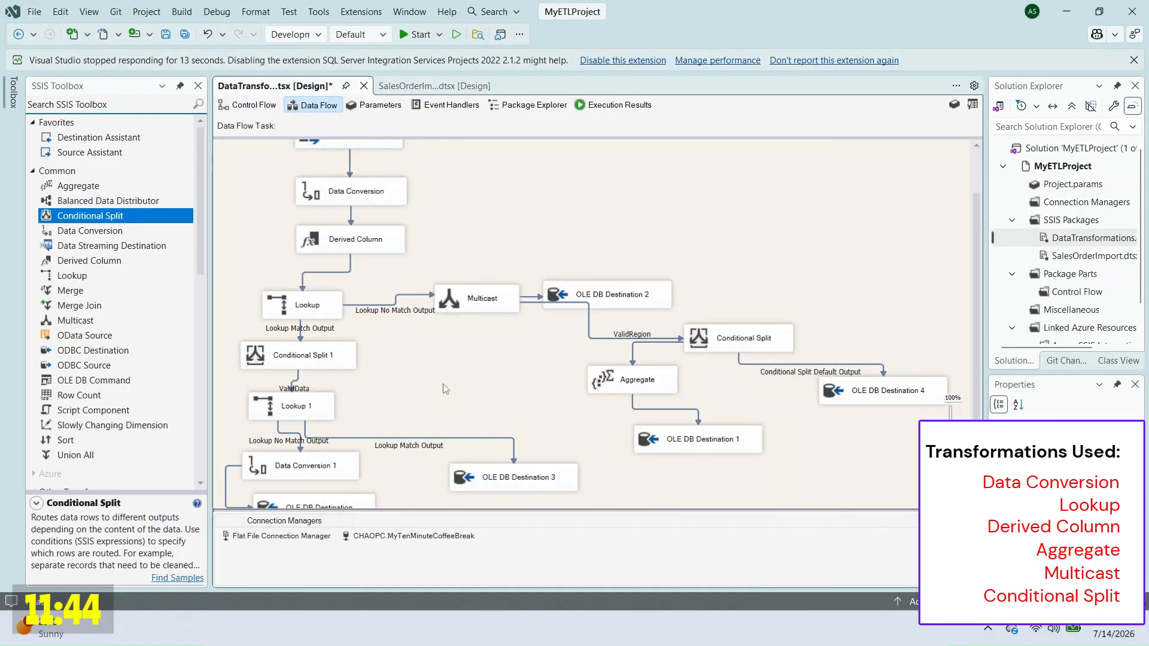
Step: Send Conditional Split 1's default output to a new OLE DB Destination with its target table
scroll(129, 423, down, 10)
drag(127, 419, 428, 361)
click(302, 358)
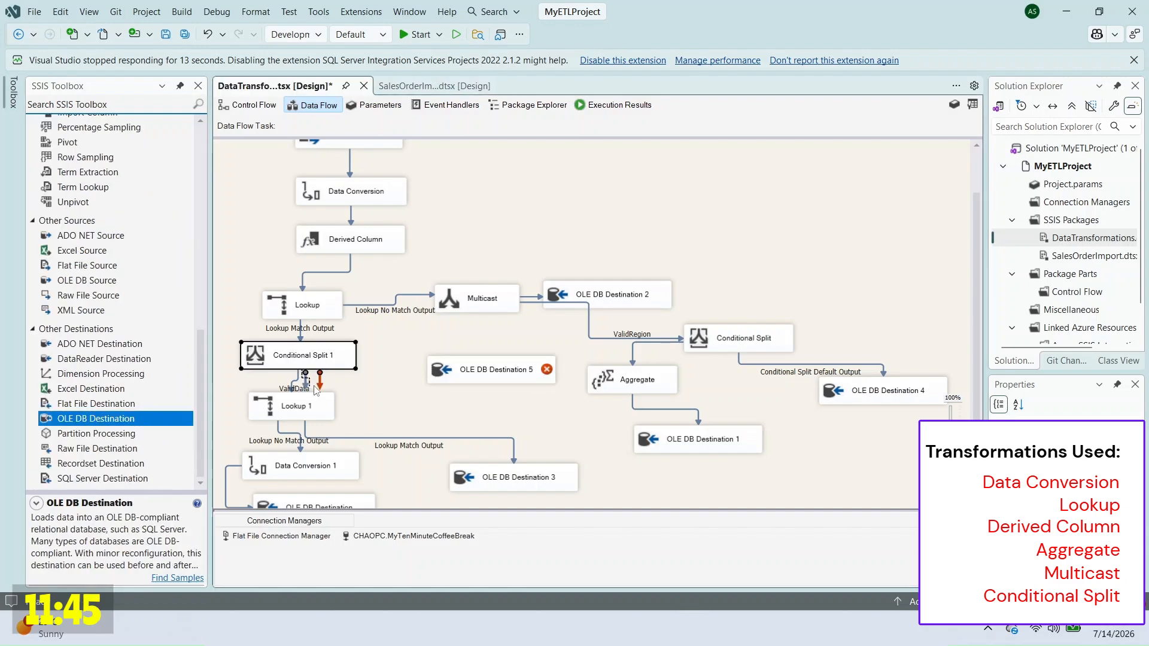
drag(298, 378, 470, 368)
right_click(468, 365)
click(508, 376)
click(546, 307)
click(546, 323)
click(359, 158)
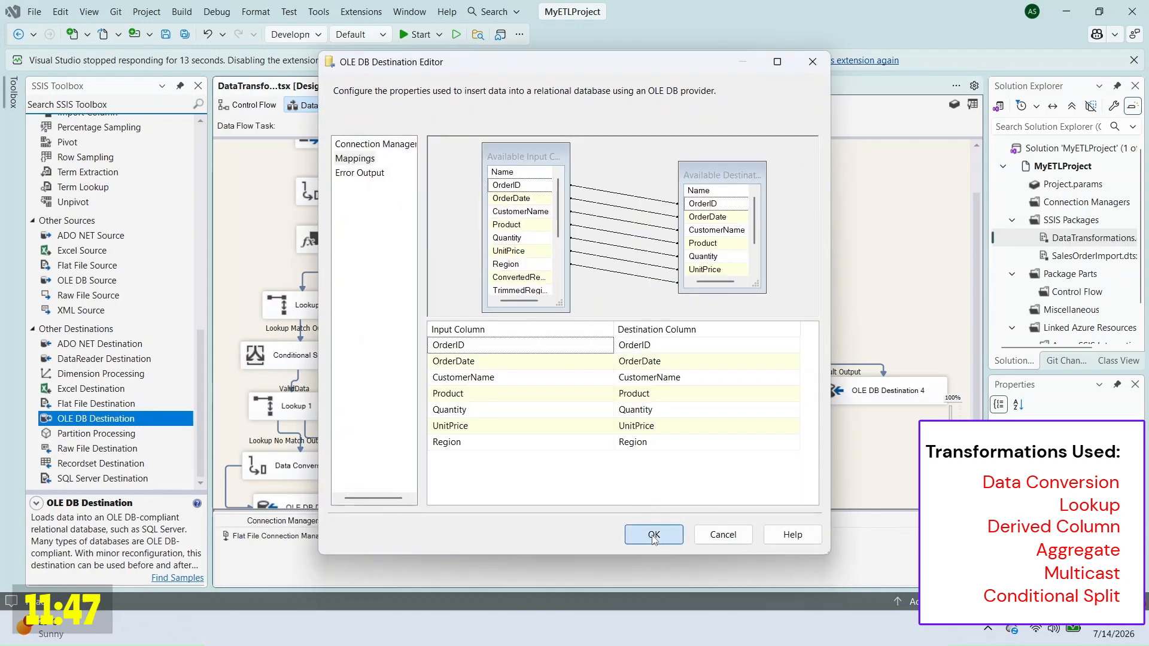
click(654, 565)
Step: Nudge Lookup 1 and Conditional Split 1 to tidy the data flow layout
drag(327, 410, 330, 412)
click(394, 412)
drag(326, 358, 323, 362)
click(514, 425)
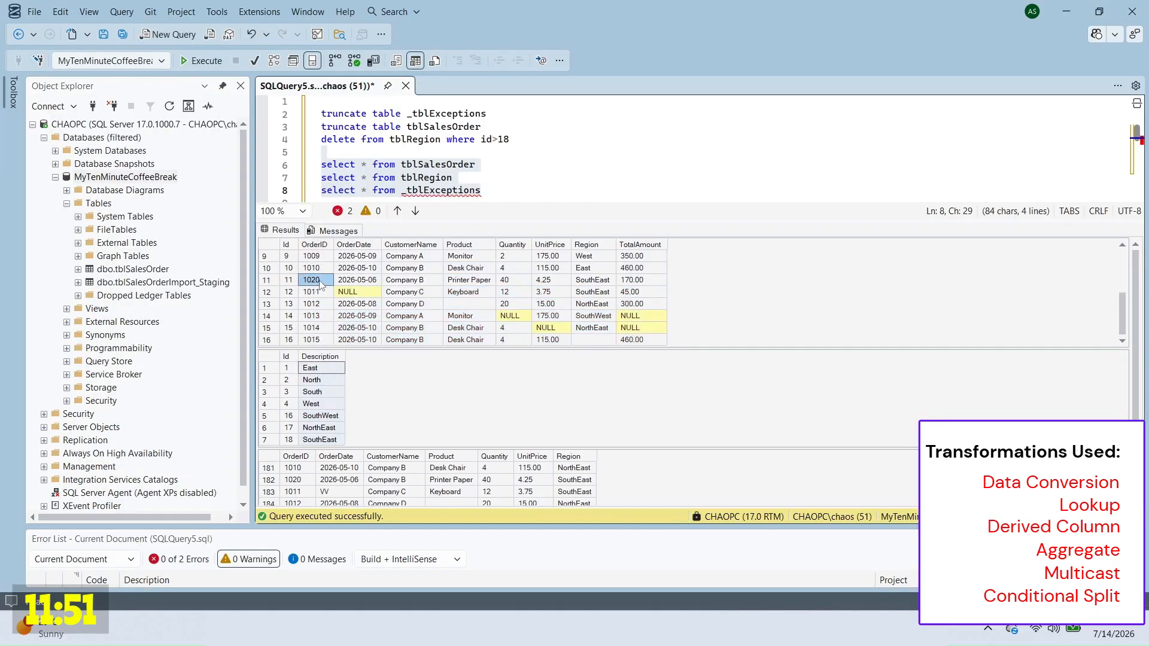
Step: Add and run 'delete from tblSalesOrder where id > 10' in the script
double_click(442, 126)
click(575, 153)
text(delete from tblSalesOrder where id >)
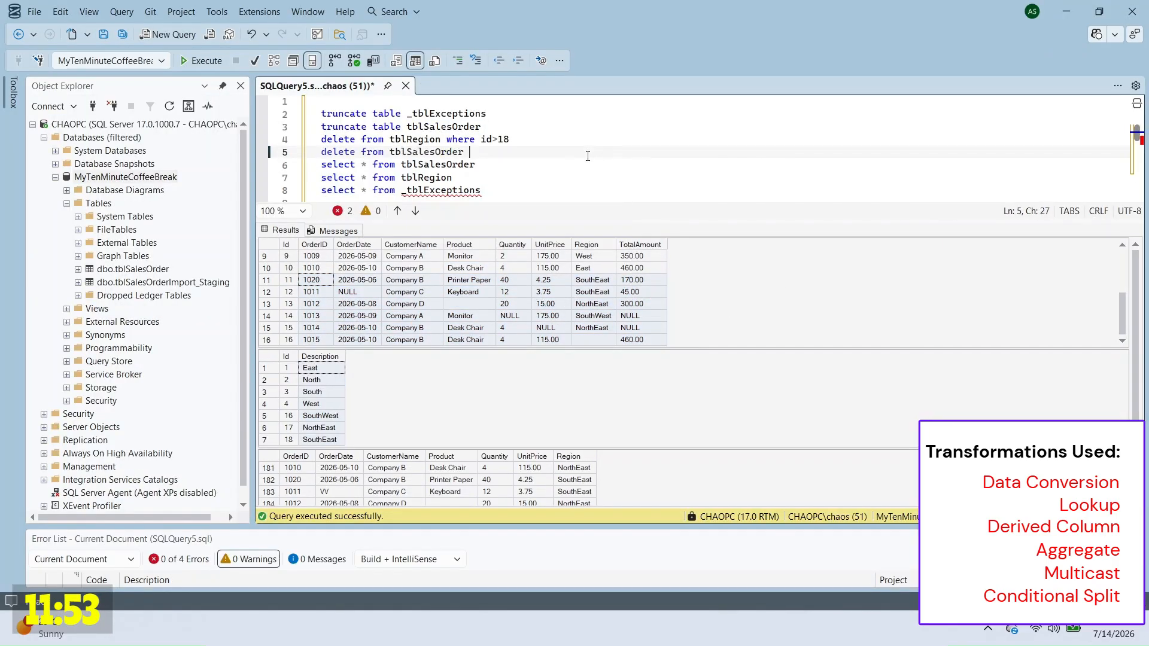
mouse_move(564, 140)
mouse_down()
mouse_move(573, 153)
mouse_move(562, 138)
mouse_up()
key(F5)
Step: Rerun the SELECT queries and check the sales and region results
click(552, 157)
key(Return)
key(F5)
click(552, 304)
drag(317, 256, 397, 338)
drag(312, 368, 317, 440)
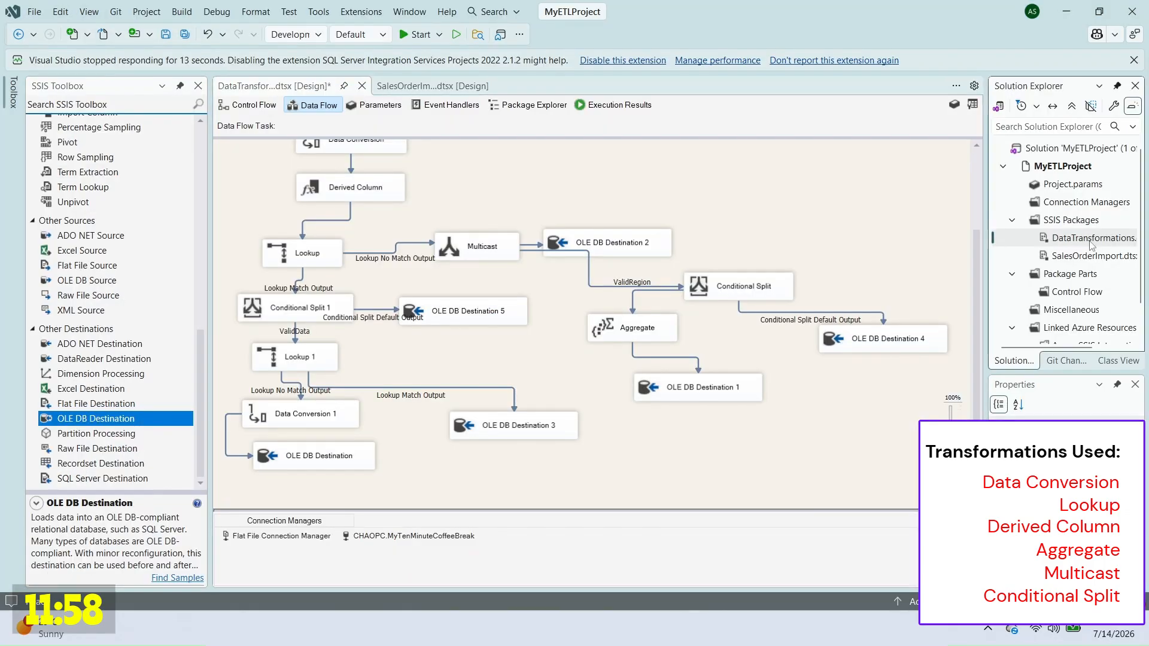
Step: Execute the DataTransformations package again
right_click(1065, 235)
click(986, 288)
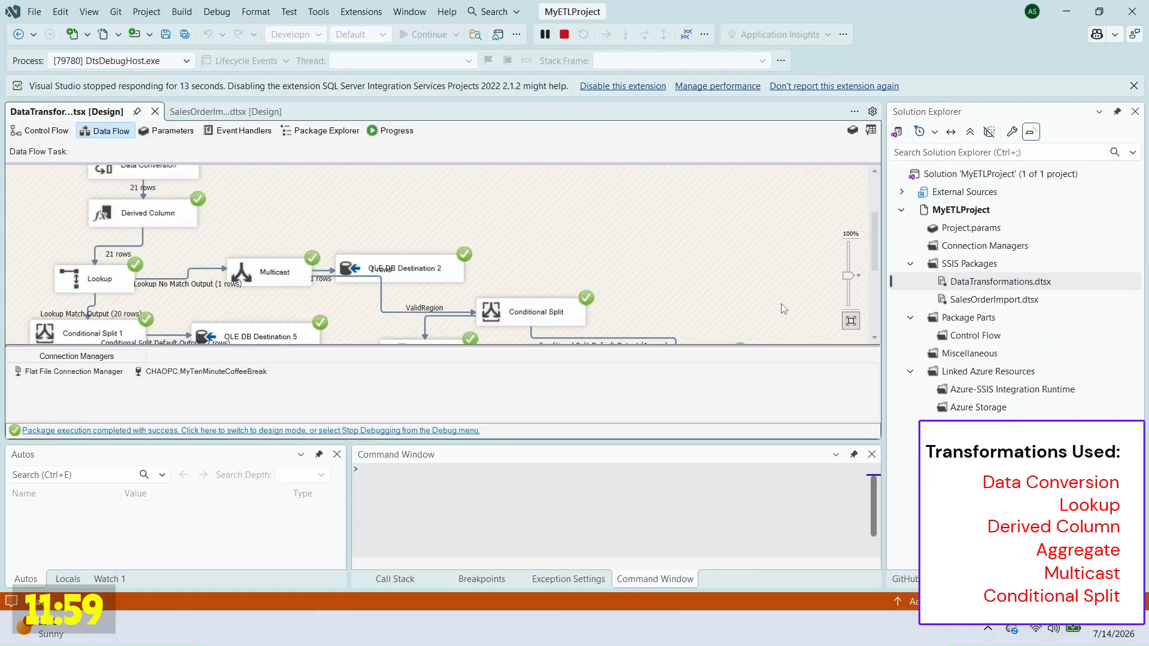
scroll(715, 241, down, 3)
Step: Refresh the SELECTs and inspect the newest sales rows with NULL quantity and unit price
key(alt+Tab)
key(Up)
key(Up)
key(Up)
key(Up)
key(Up)
key(Up)
key(Up)
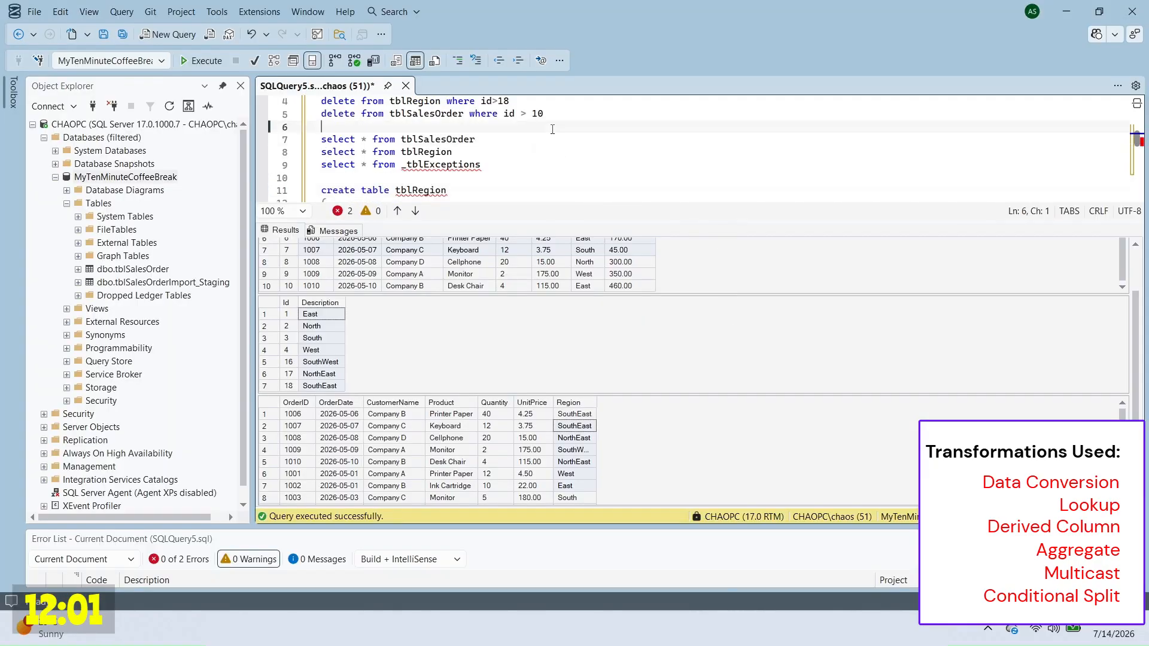
key(shift+Down)
key(shift+Down)
key(shift+Down)
key(F5)
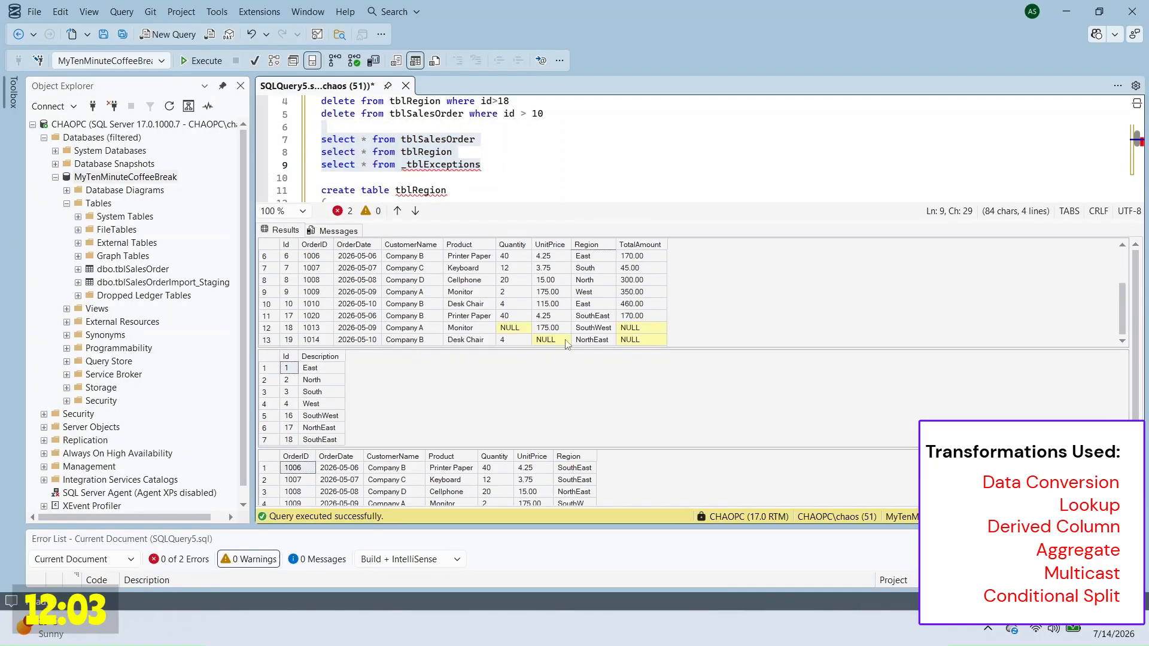
click(313, 392)
click(551, 304)
drag(314, 316, 642, 340)
click(512, 328)
click(561, 340)
Step: Replace Quantity with ConvertedQuantity in the ValidData condition and insert ConvertedUnitPrice
key(alt+Tab)
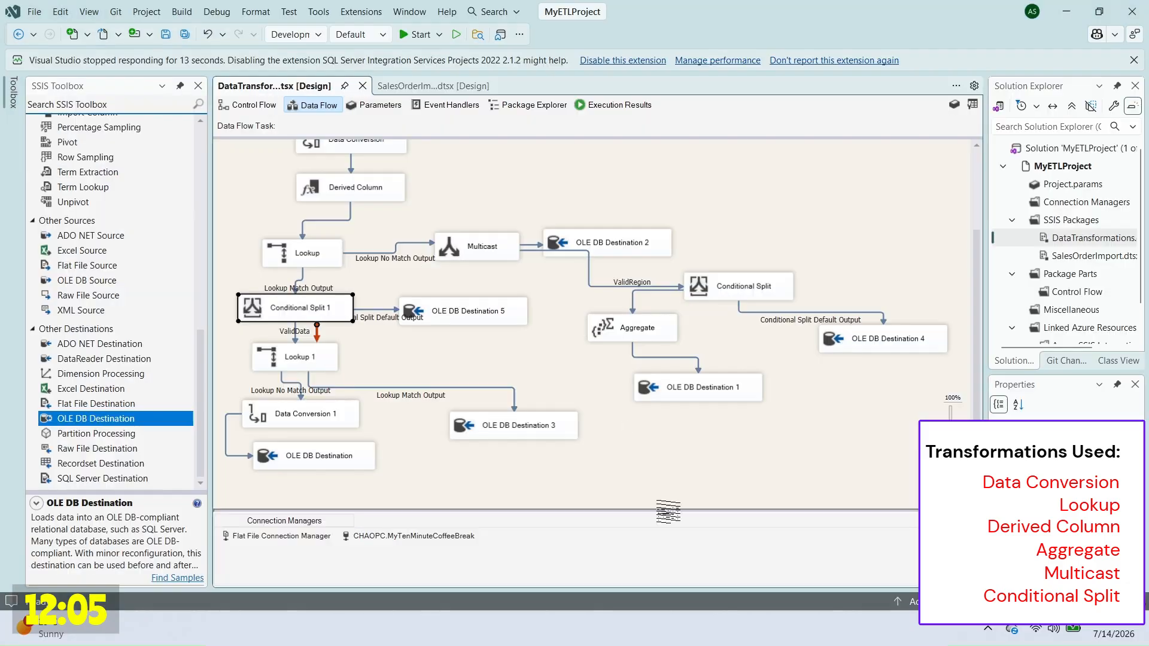
double_click(300, 309)
click(753, 62)
drag(483, 222, 593, 223)
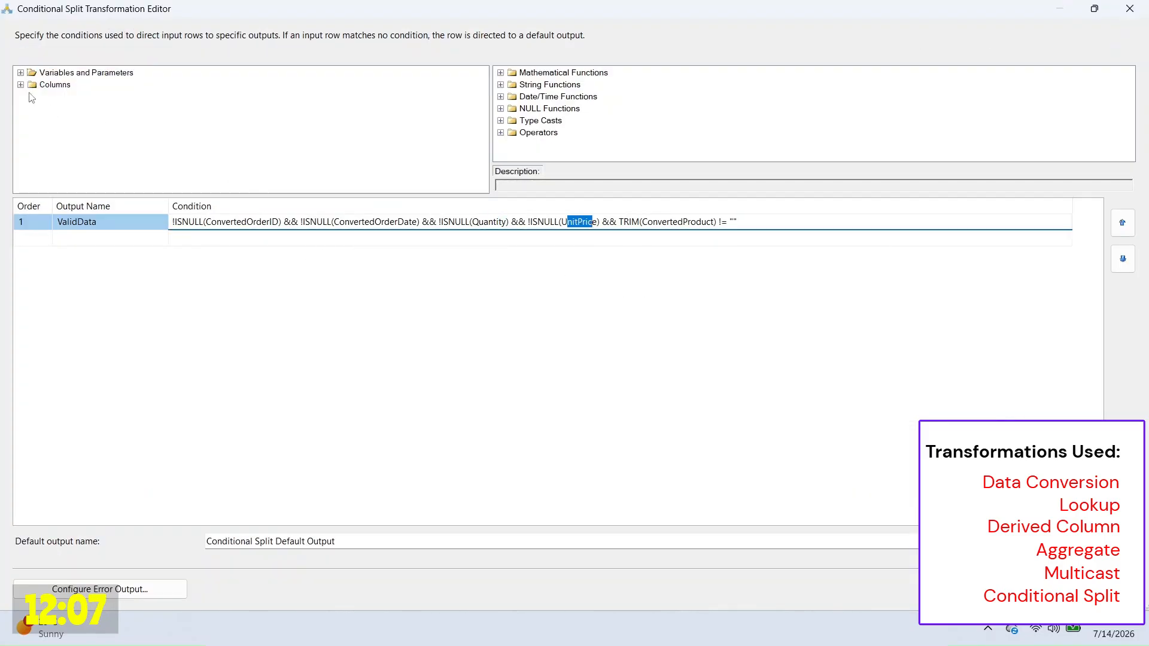
click(21, 85)
scroll(229, 133, down, 5)
click(102, 170)
click(474, 222)
drag(100, 169, 597, 222)
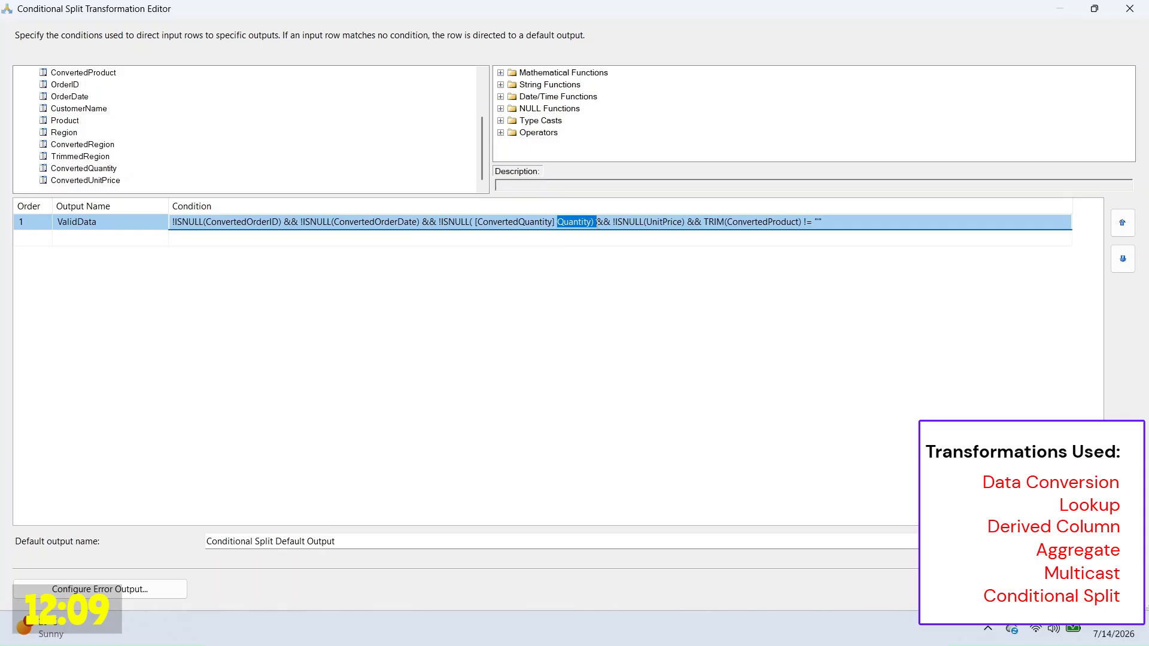
text())
drag(95, 180, 696, 222)
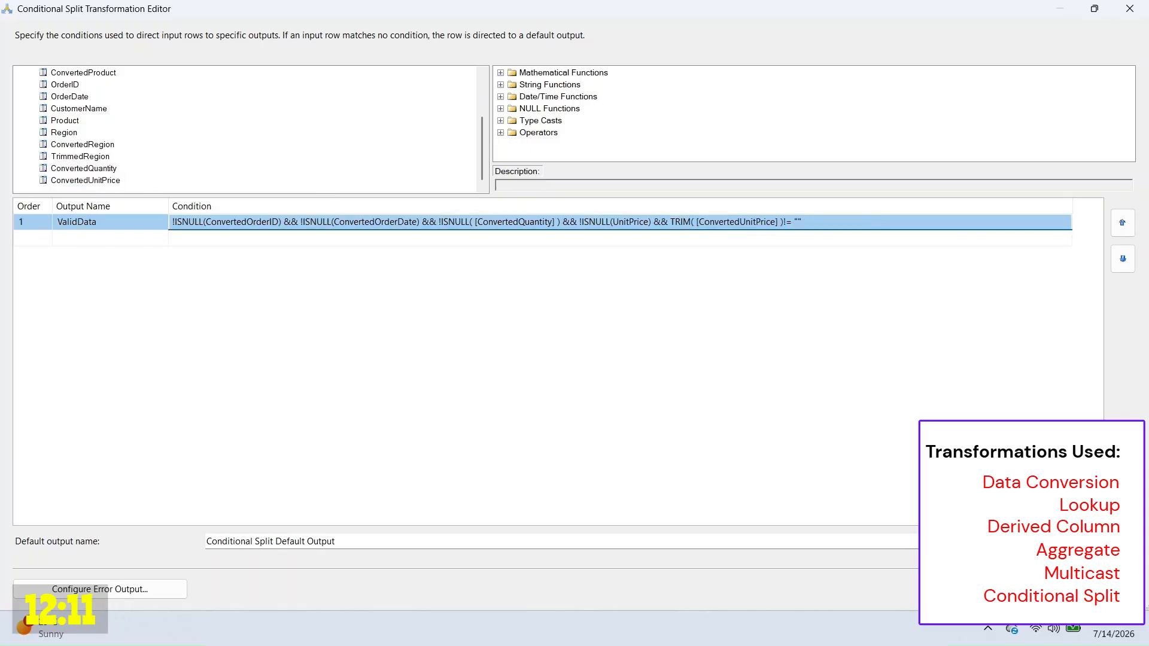
key(Return)
Step: Move ConvertedUnitPrice into the UnitPrice null check and put ConvertedProduct inside TRIM
click(477, 226)
key(BackSpace)
click(555, 225)
key(BackSpace)
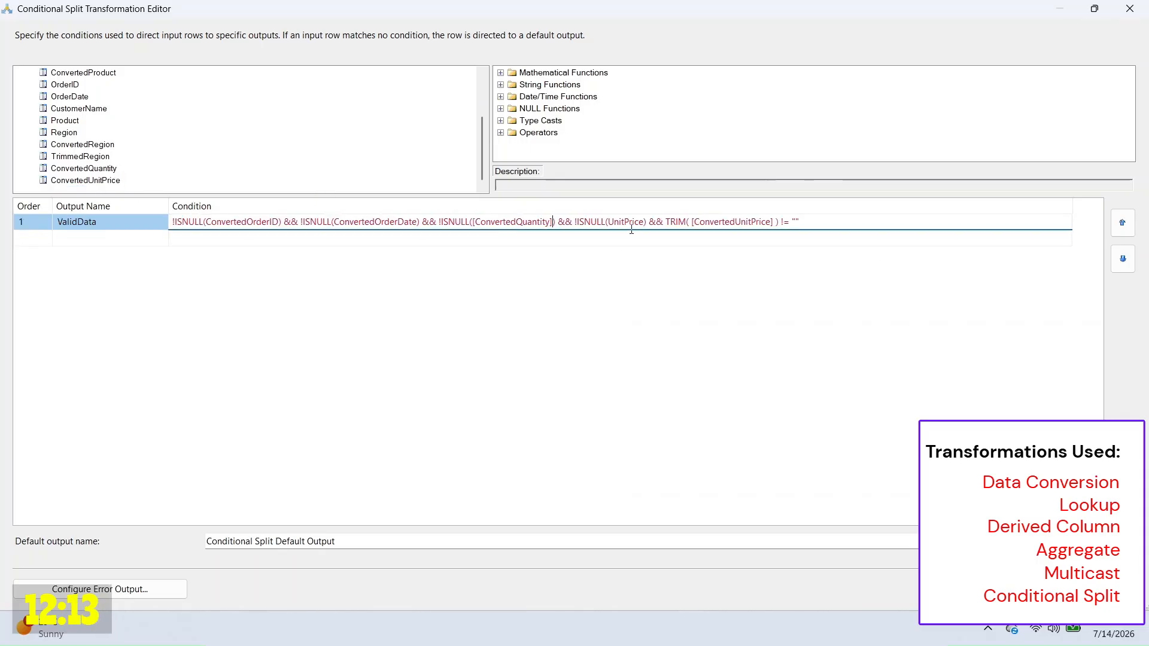
drag(692, 223, 775, 234)
key(ctrl+x)
drag(609, 223, 643, 225)
key(ctrl+v)
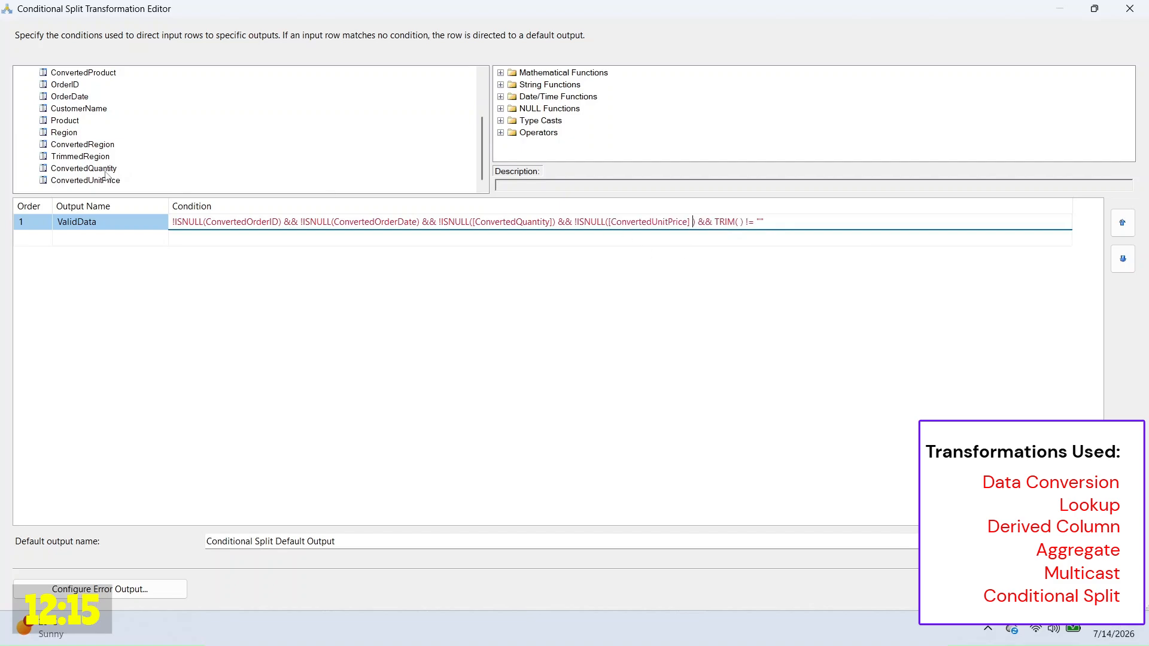
drag(100, 74, 741, 222)
Step: Save the condition change, delete sales rows with id above 10, and rerun the SELECTs
click(891, 241)
key(alt+Tab)
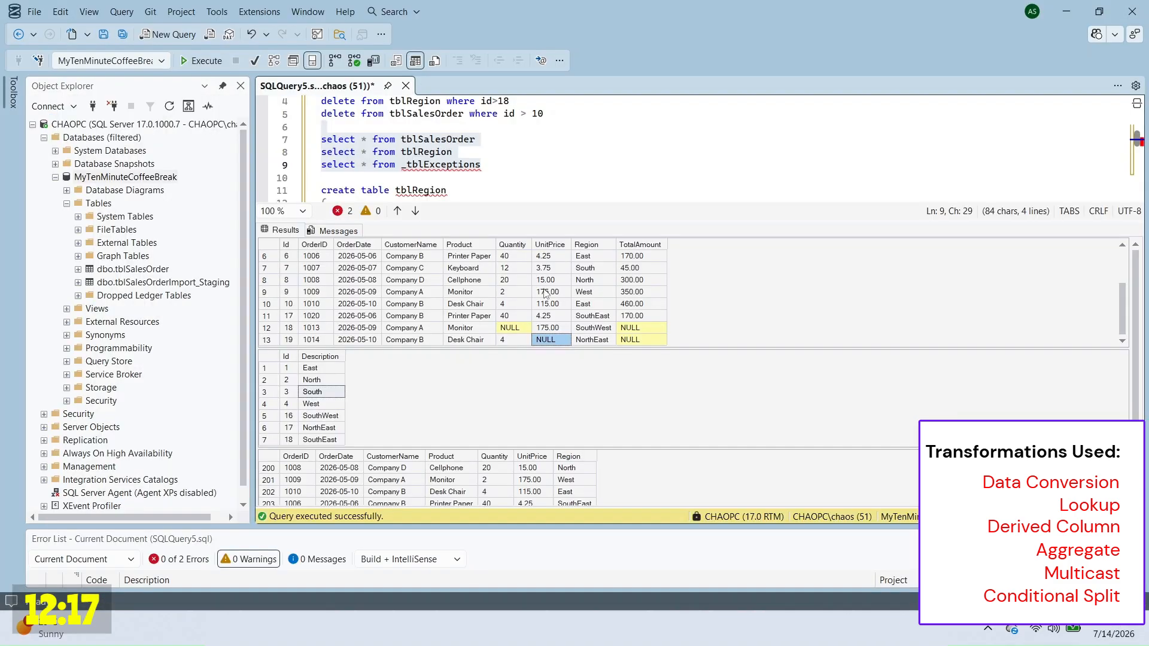
drag(292, 316, 646, 340)
click(600, 165)
scroll(600, 159, up, 1)
drag(599, 140, 600, 158)
key(F5)
scroll(600, 159, down, 1)
drag(556, 127, 545, 164)
key(F5)
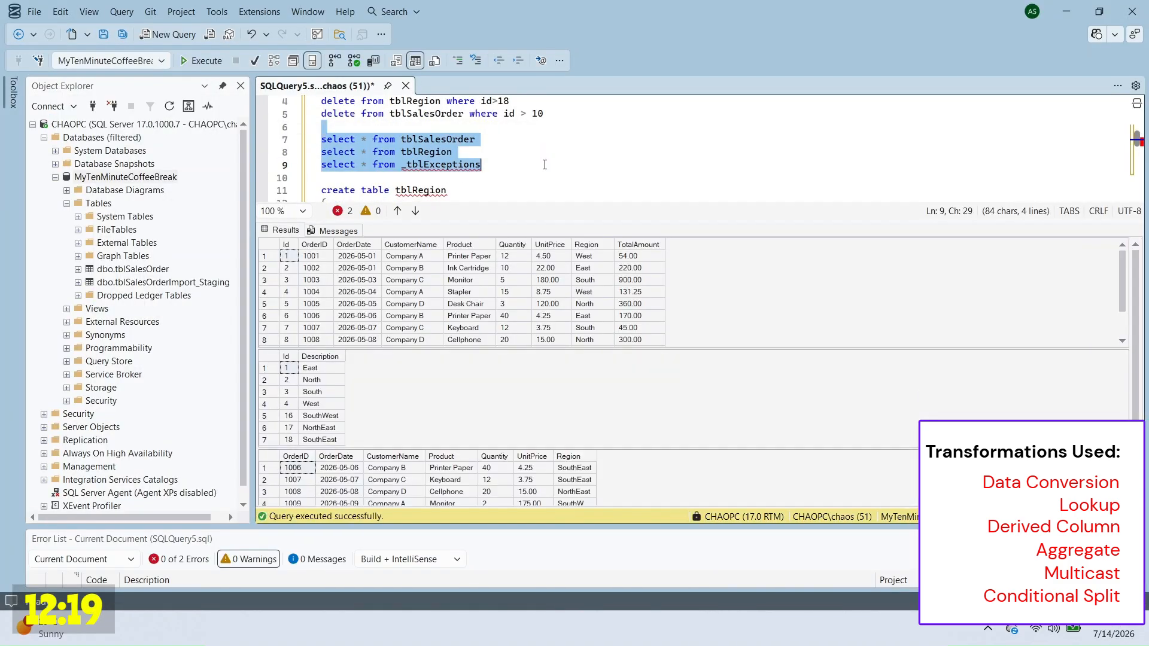
Step: Execute the DataTransformations package and rerun the SELECT queries
key(alt+Tab)
right_click(917, 225)
click(945, 240)
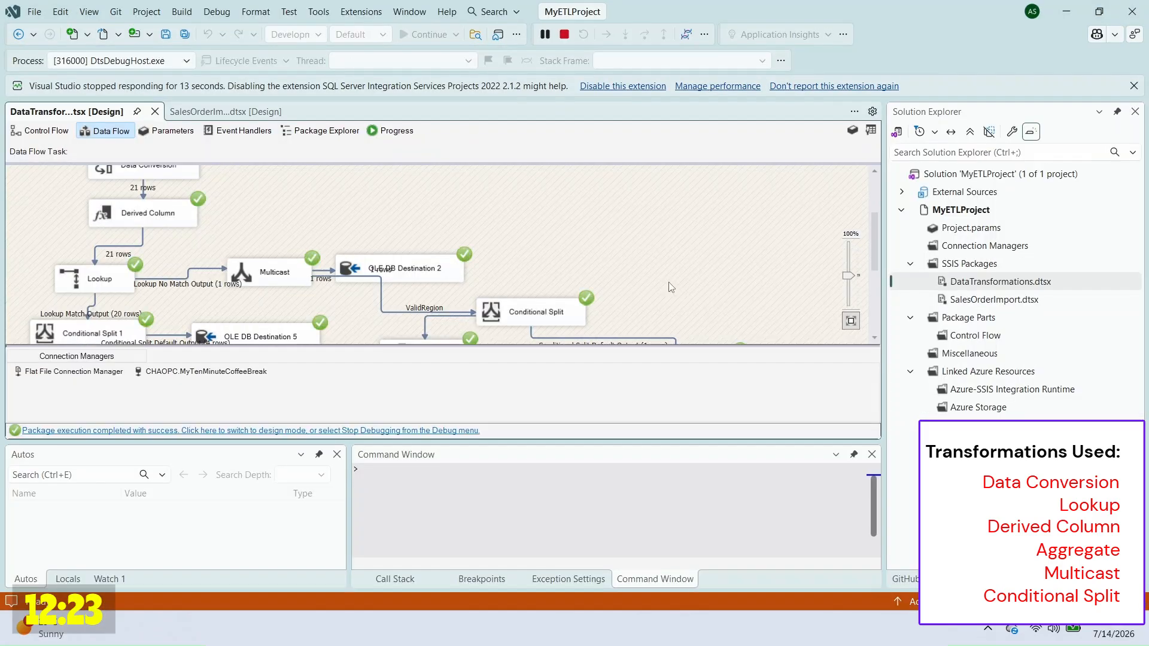
key(alt+Tab)
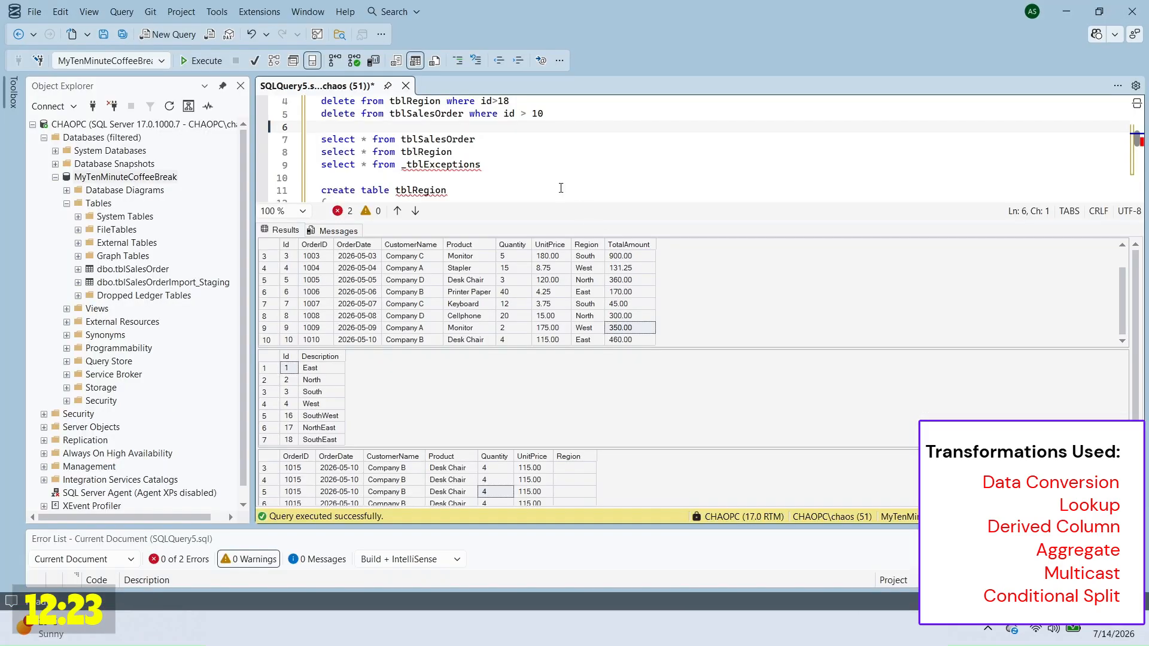
key(F5)
Step: Inspect results: exception rows with empty region and price 'nn', the 131.25 total, and regions
click(473, 290)
scroll(473, 291, down, 1)
click(316, 292)
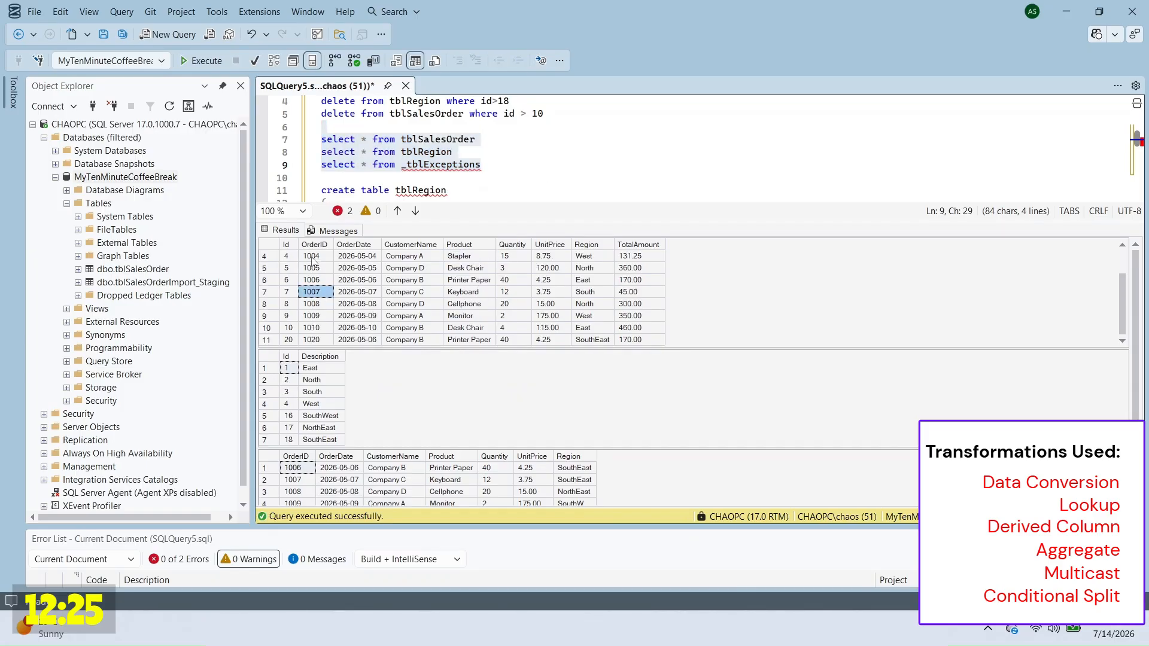
drag(470, 268, 639, 339)
drag(1135, 335, 1135, 389)
drag(1123, 414, 1123, 496)
click(576, 496)
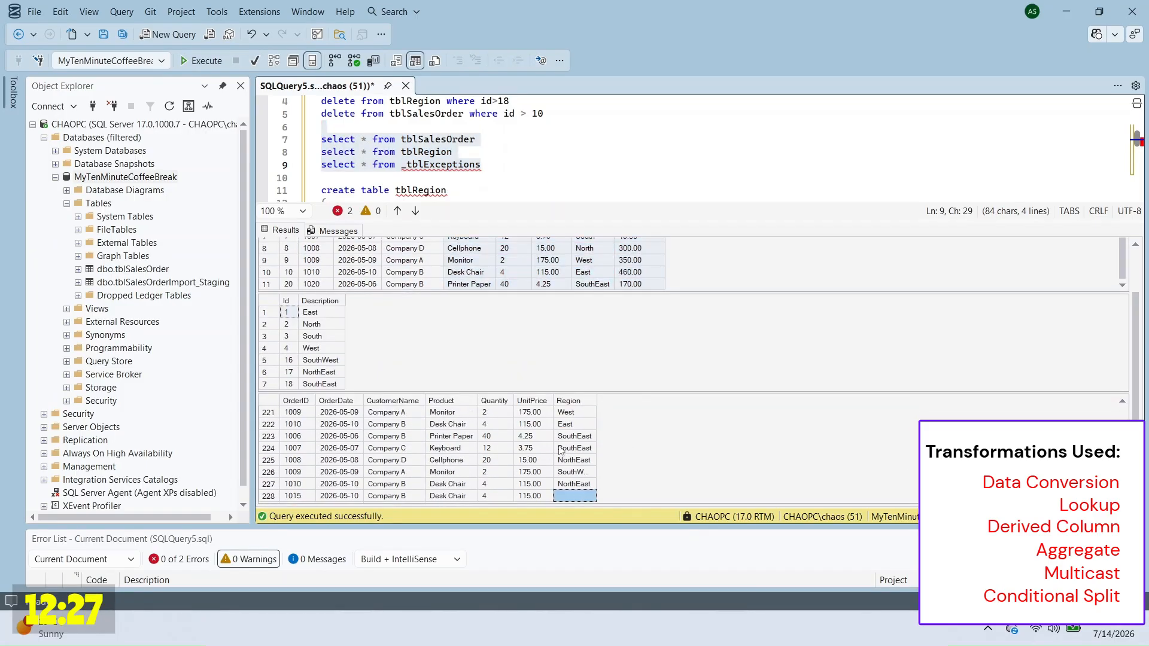
scroll(560, 451, up, 12)
click(533, 424)
click(638, 258)
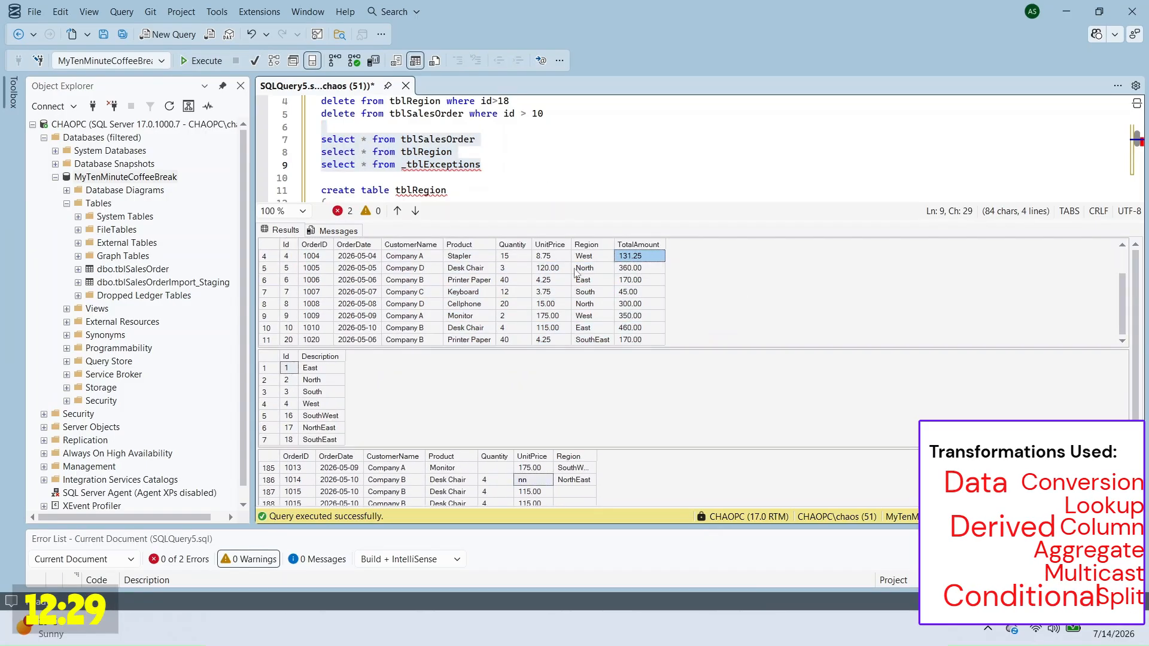
scroll(574, 269, up, 1)
click(324, 370)
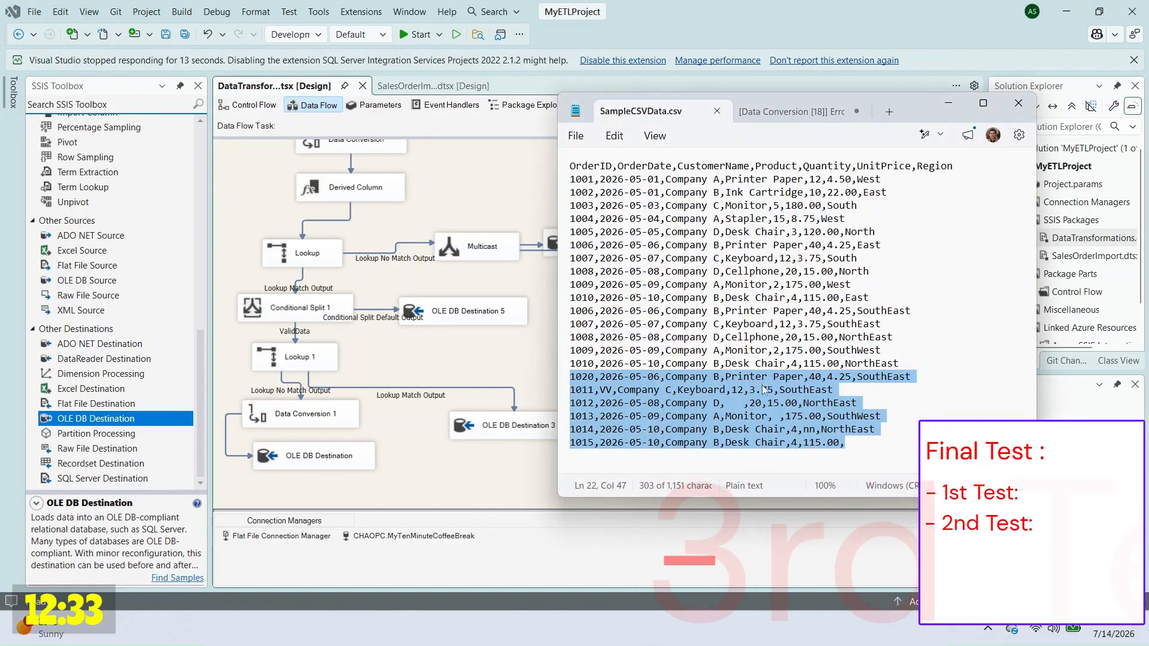
Step: Cut the extra test rows after the tenth data row of SampleCSVData into a new Notepad tab
click(862, 444)
drag(861, 443, 872, 298)
key(Delete)
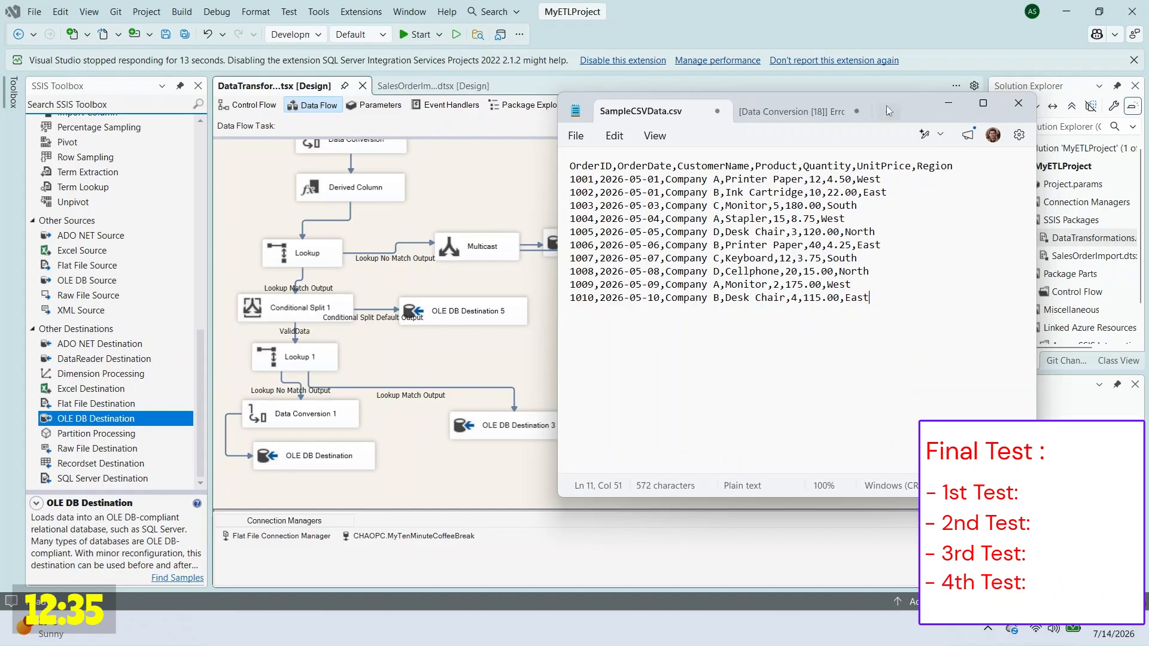
click(887, 109)
key(ctrl+Tab)
Step: Change the region threshold from id>18 to id>4, run the truncate/delete statements, and rerun the SELECTs
key(alt+Tab)
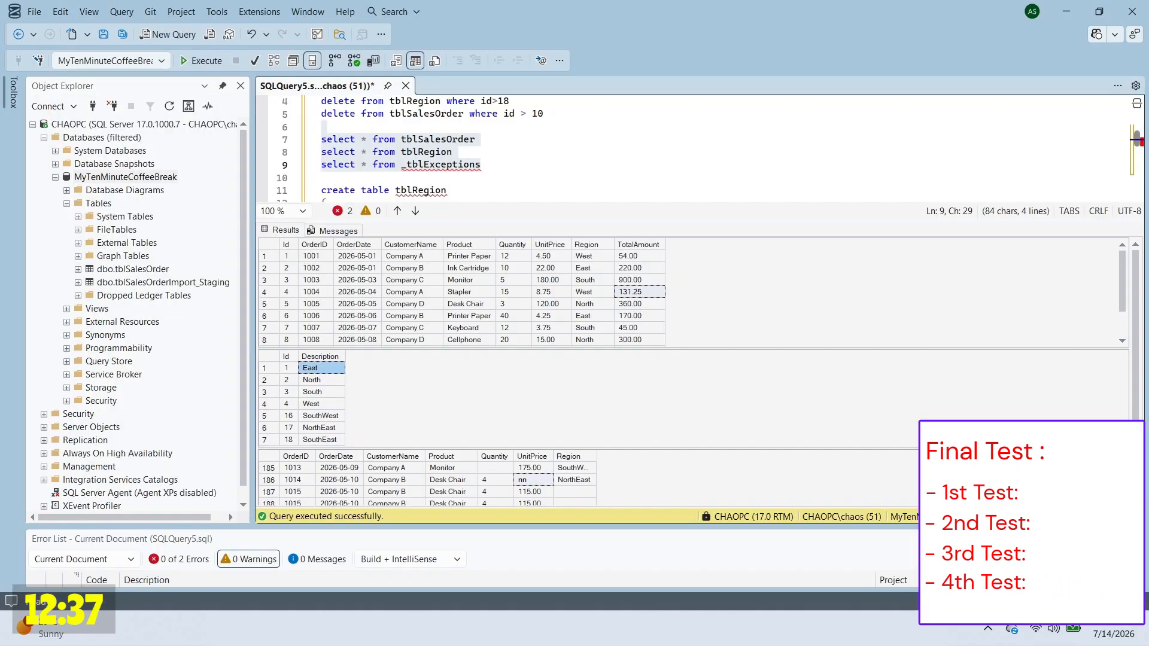
click(551, 167)
scroll(551, 179, up, 1)
double_click(503, 139)
text(4)
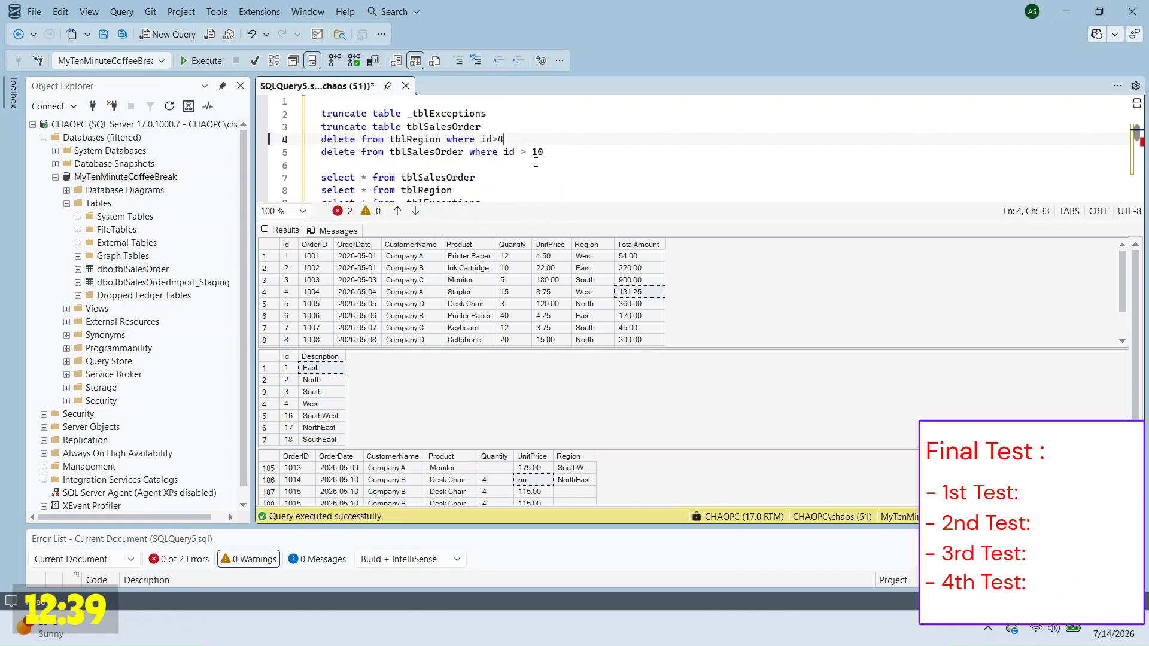
drag(337, 114, 546, 152)
click(517, 127)
drag(515, 102, 534, 172)
key(F5)
scroll(527, 173, down, 1)
key(F5)
Step: Execute the DataTransformations package on the ten clean CSV rows
key(alt+Tab)
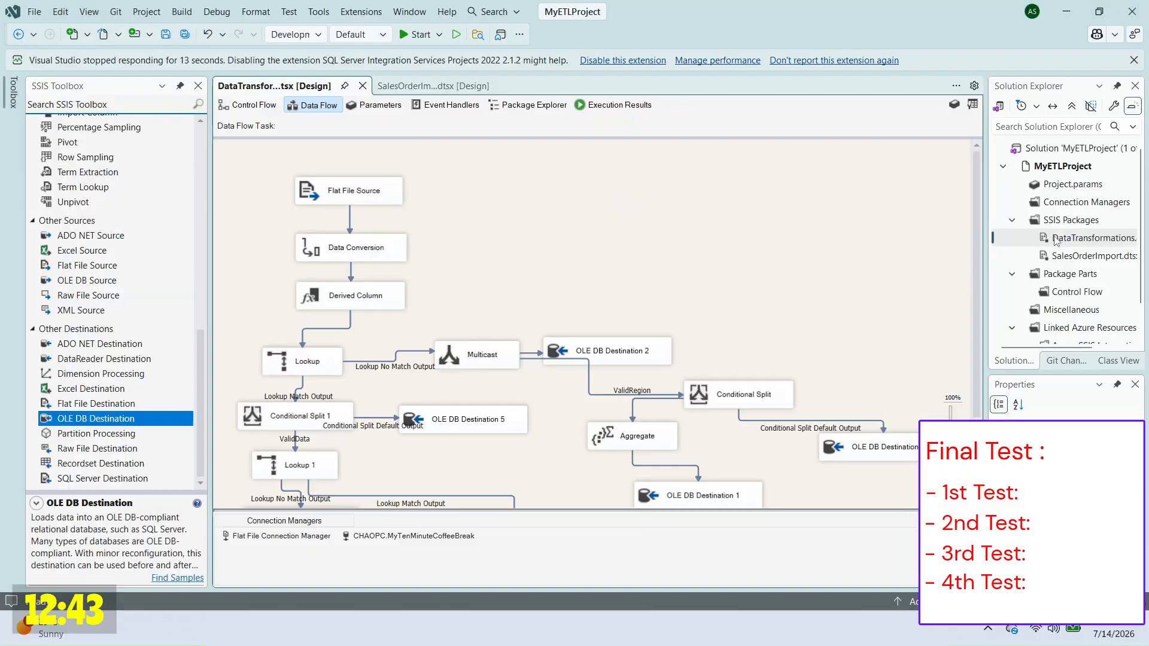
right_click(1052, 239)
click(957, 289)
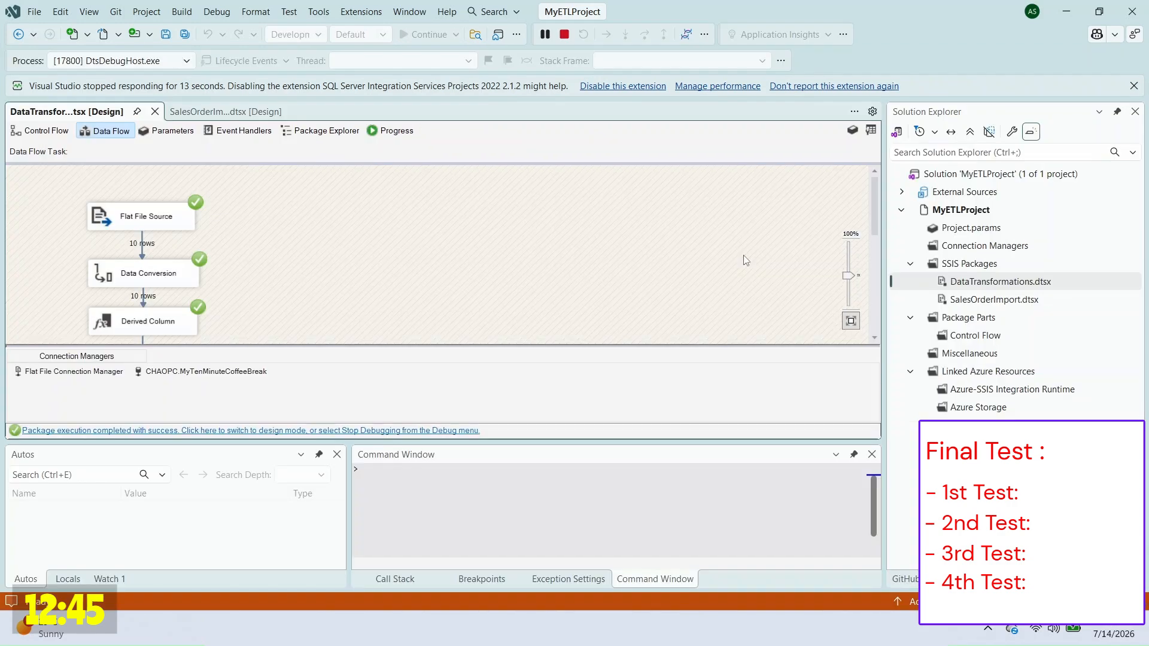
scroll(748, 260, down, 5)
Step: Re-query in SSMS to confirm orders 1001–1010 loaded with regions 1–4 and no exceptions
key(alt+Tab)
key(F5)
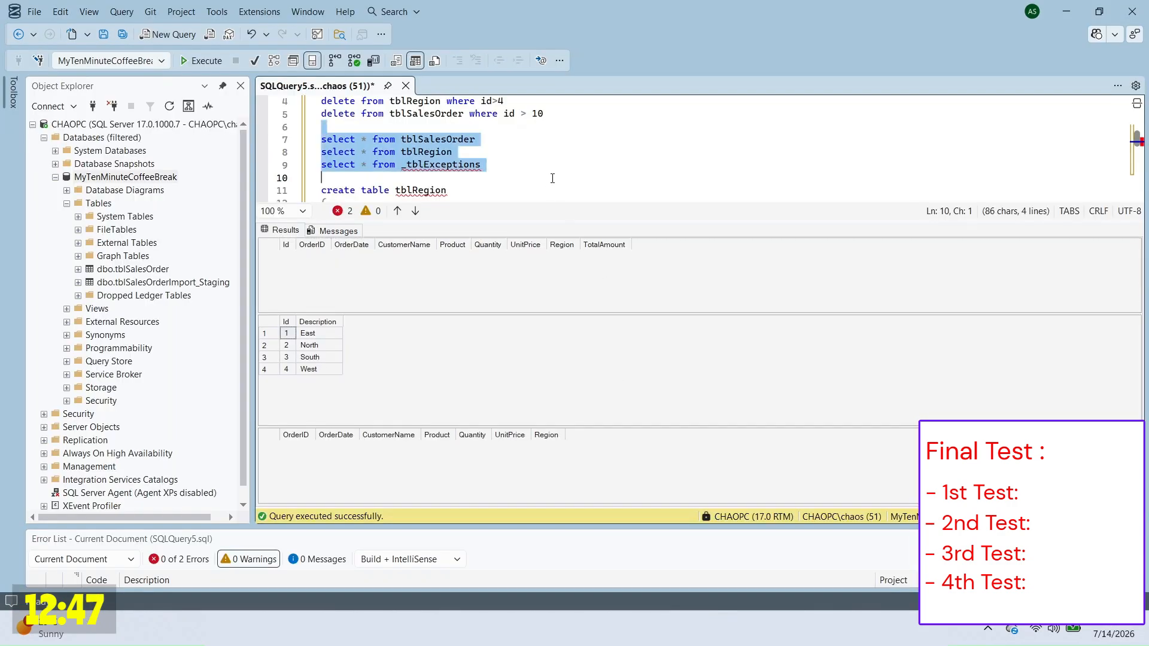
click(469, 316)
scroll(469, 316, down, 1)
drag(322, 390, 323, 425)
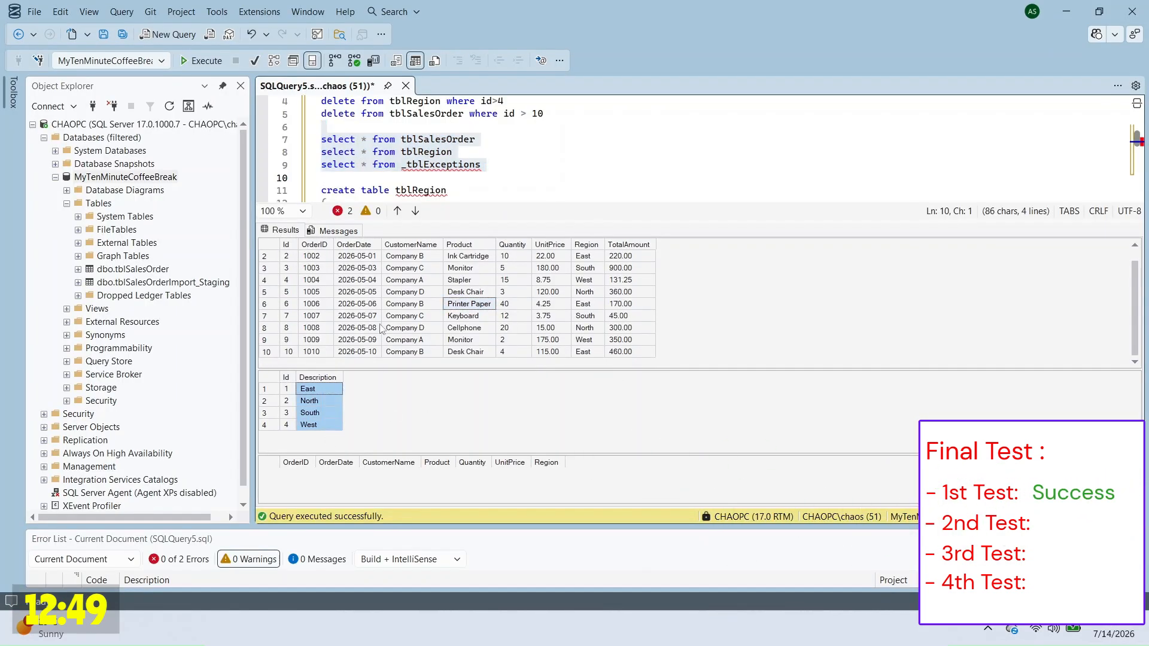
Step: Select the first five saved test rows in the Untitled Notepad tab
key(alt+Tab)
click(802, 112)
drag(570, 179, 920, 230)
key(ctrl+c)
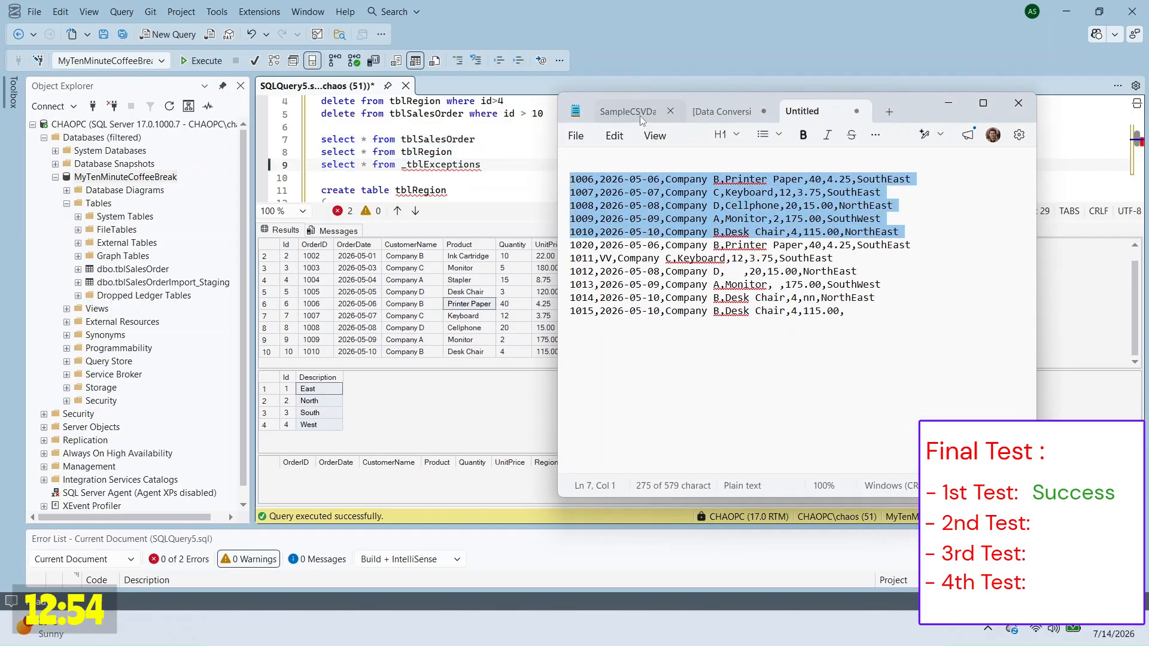
Step: Paste the five test rows into SampleCSVData and execute the DataTransformations package
click(628, 111)
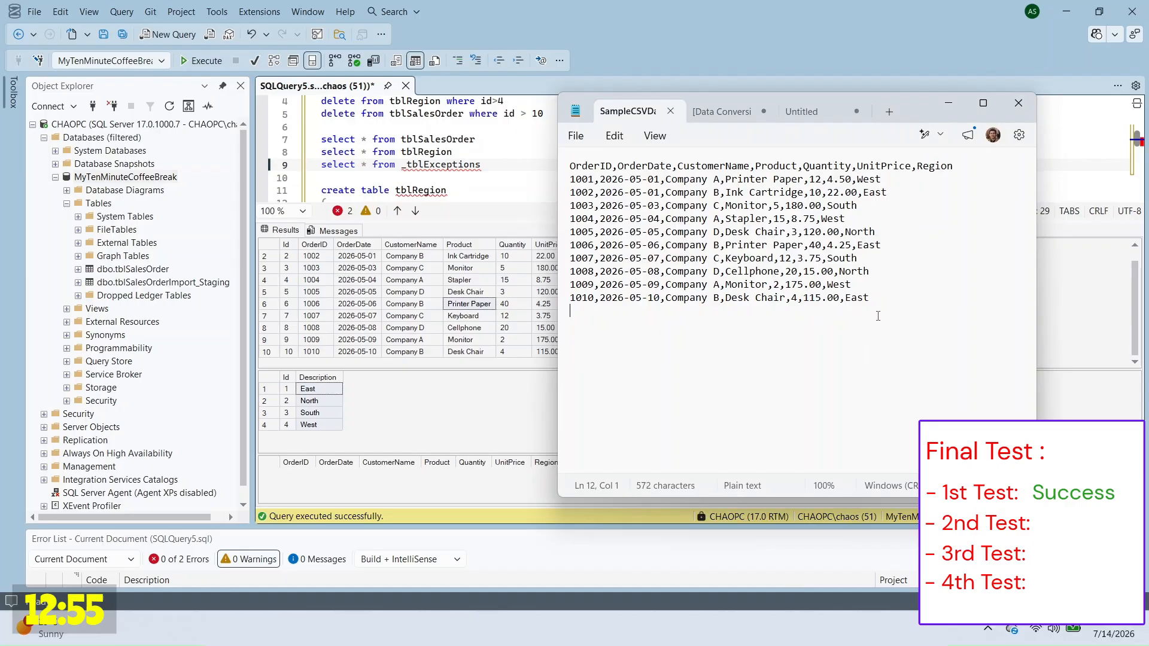
key(ctrl+v)
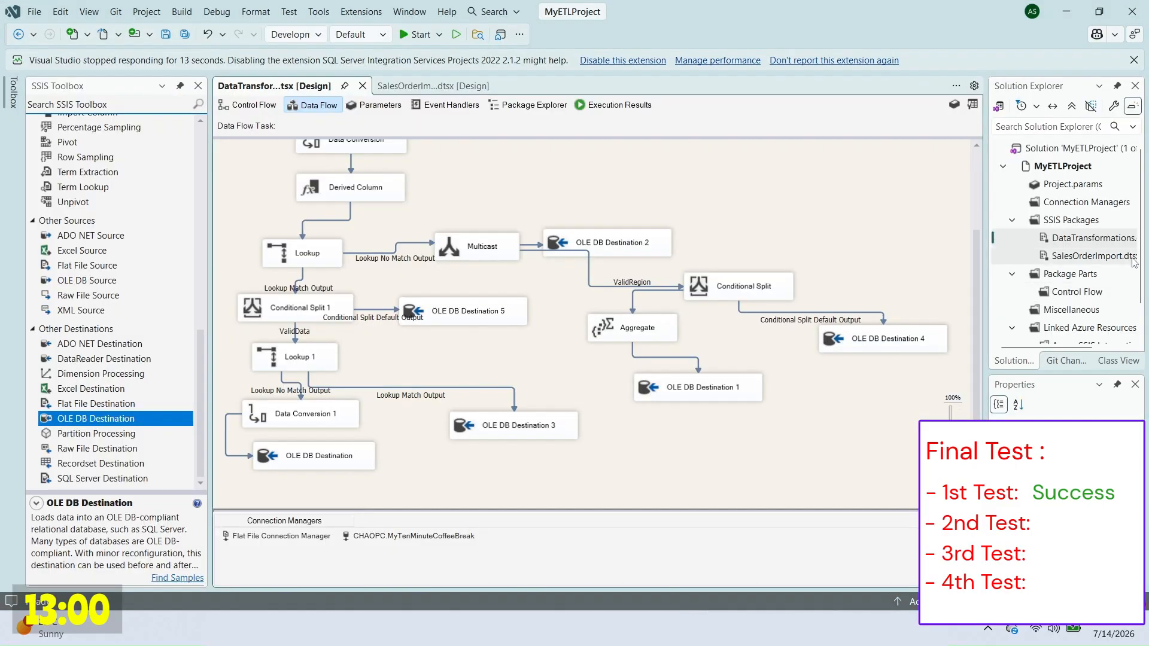
right_click(1071, 238)
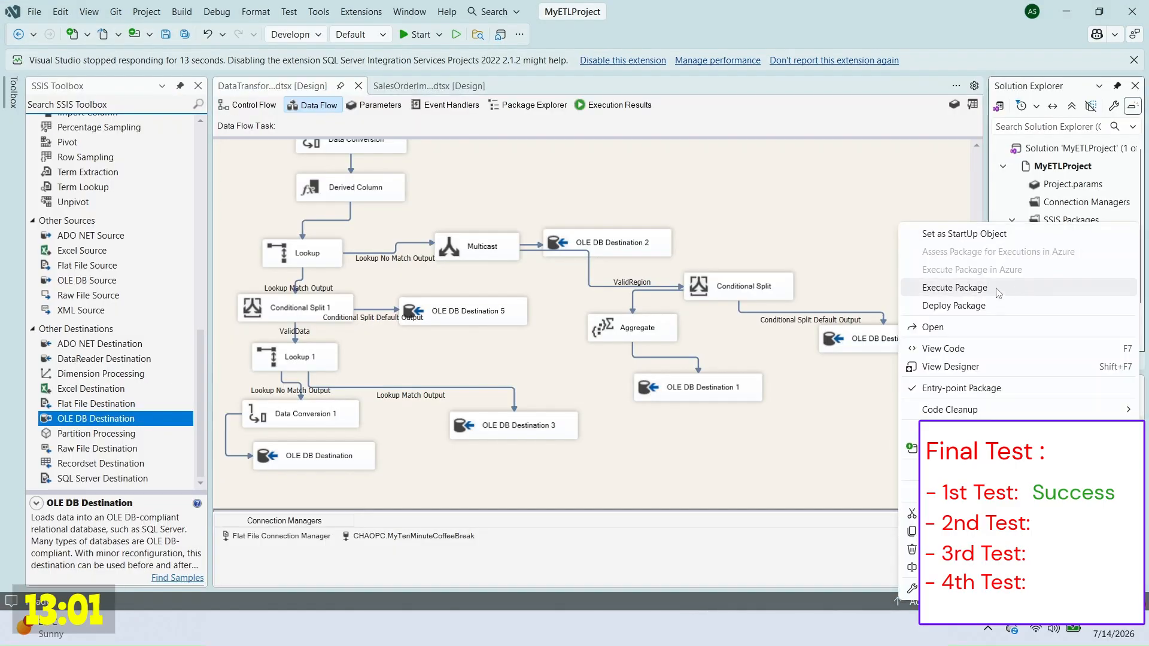
click(958, 289)
scroll(741, 251, down, 3)
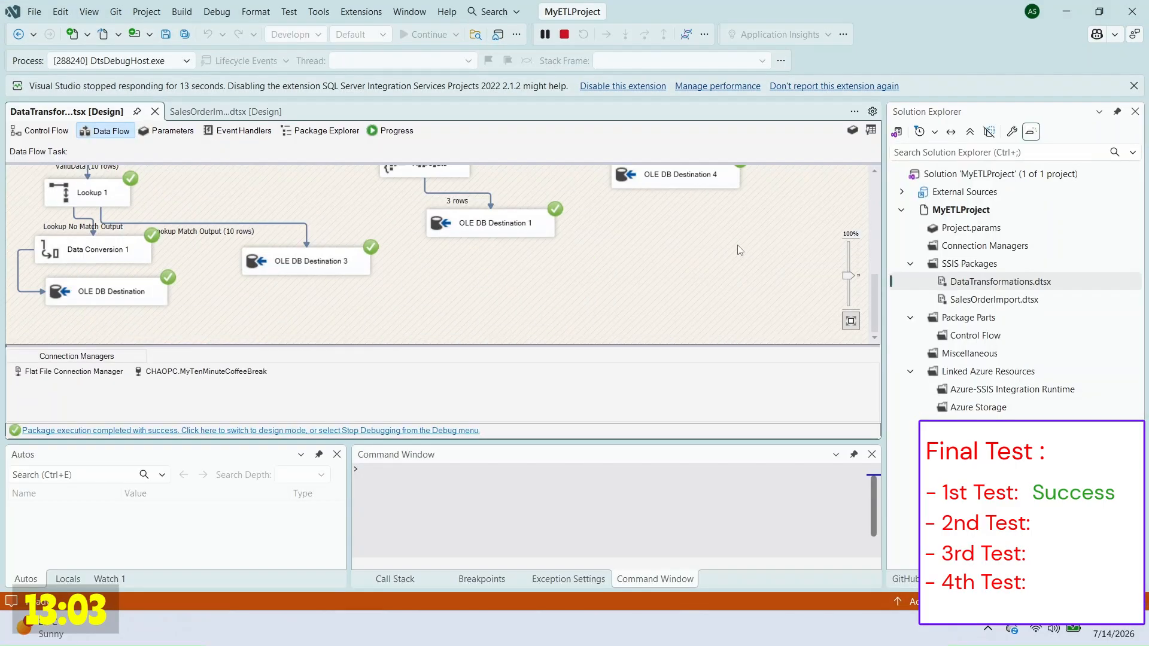
Step: Rerun the three SELECTs and check new regions 20–22: SouthWest, NorthEast and SouthEast
click(724, 628)
click(530, 176)
drag(529, 127, 523, 175)
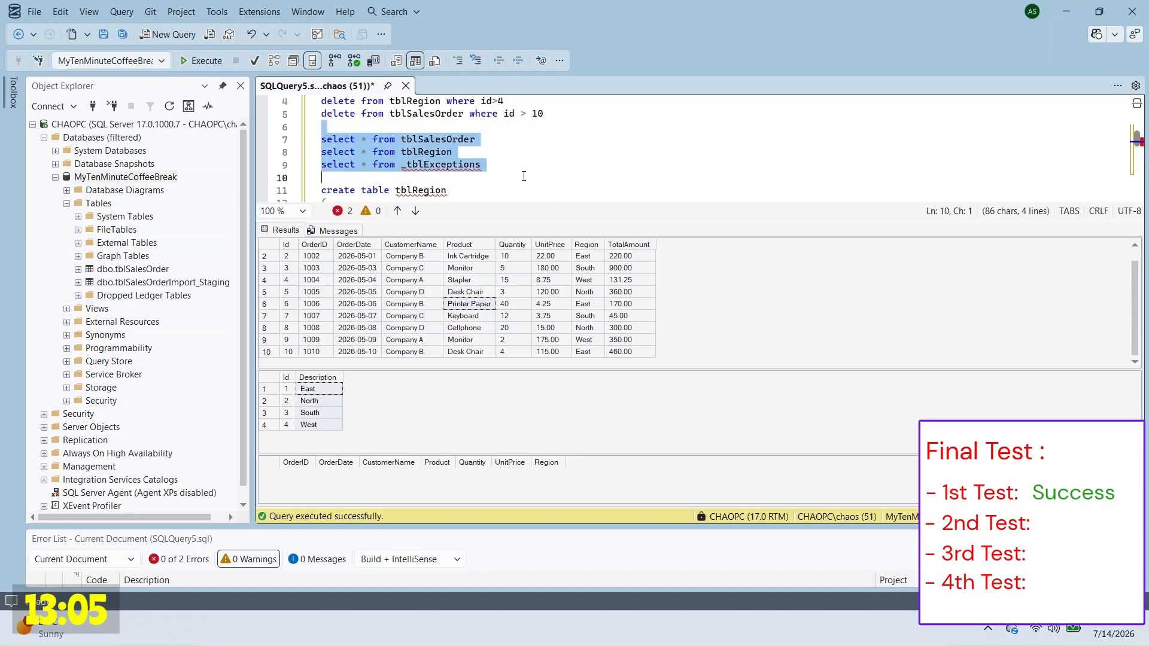
key(F5)
click(508, 328)
scroll(506, 329, down, 1)
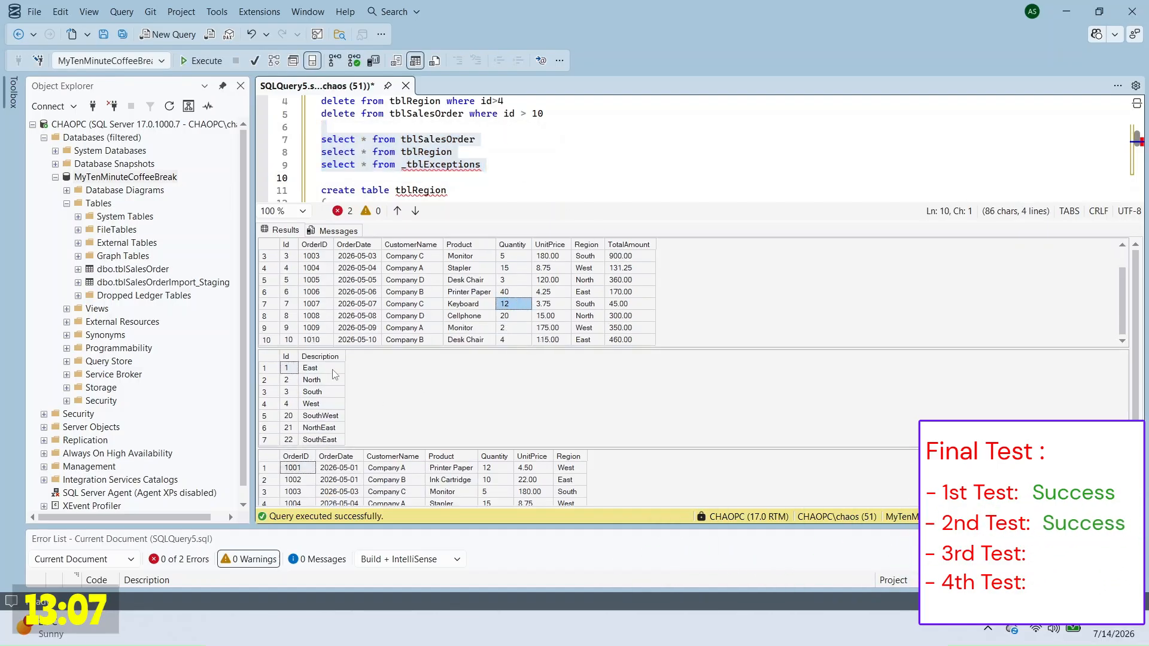
drag(333, 370, 326, 435)
click(328, 428)
drag(518, 481, 518, 484)
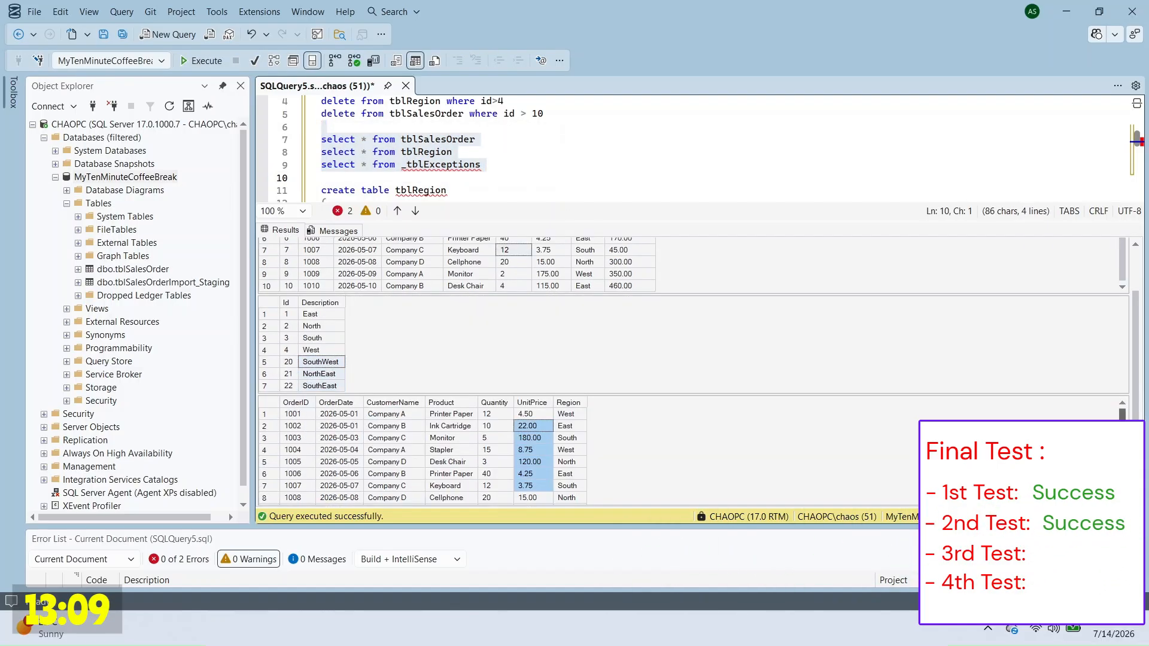
drag(1122, 430, 1123, 469)
Step: Copy the six prepared test rows from Untitled and paste them at the end of SampleCSVData
key(alt+Tab)
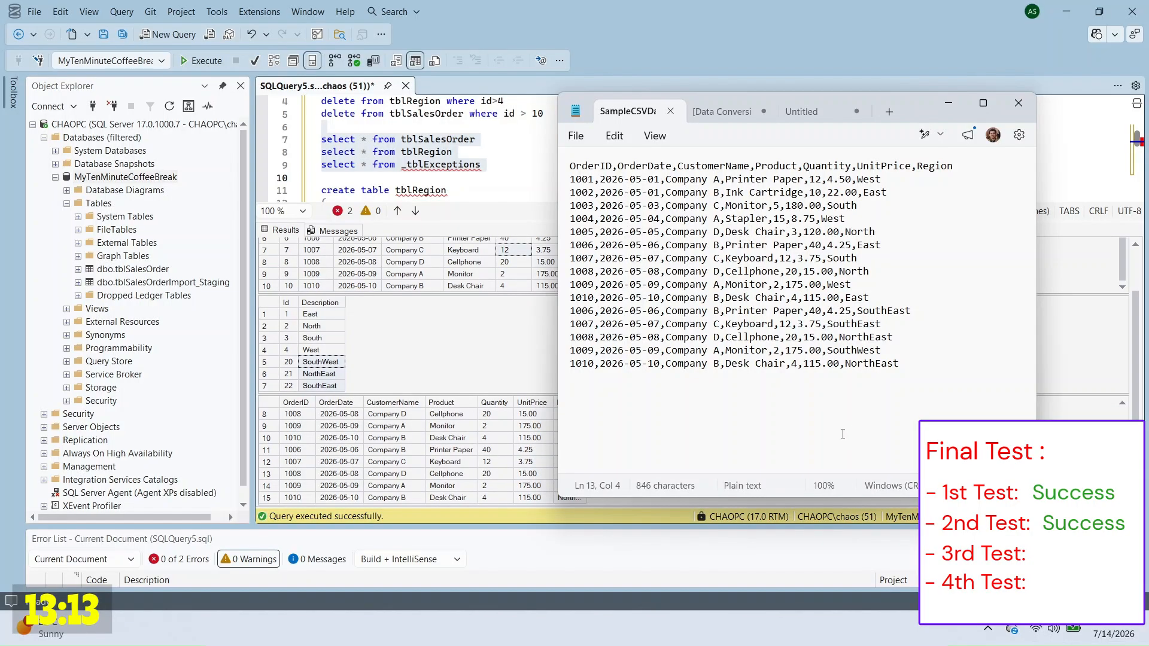
click(798, 113)
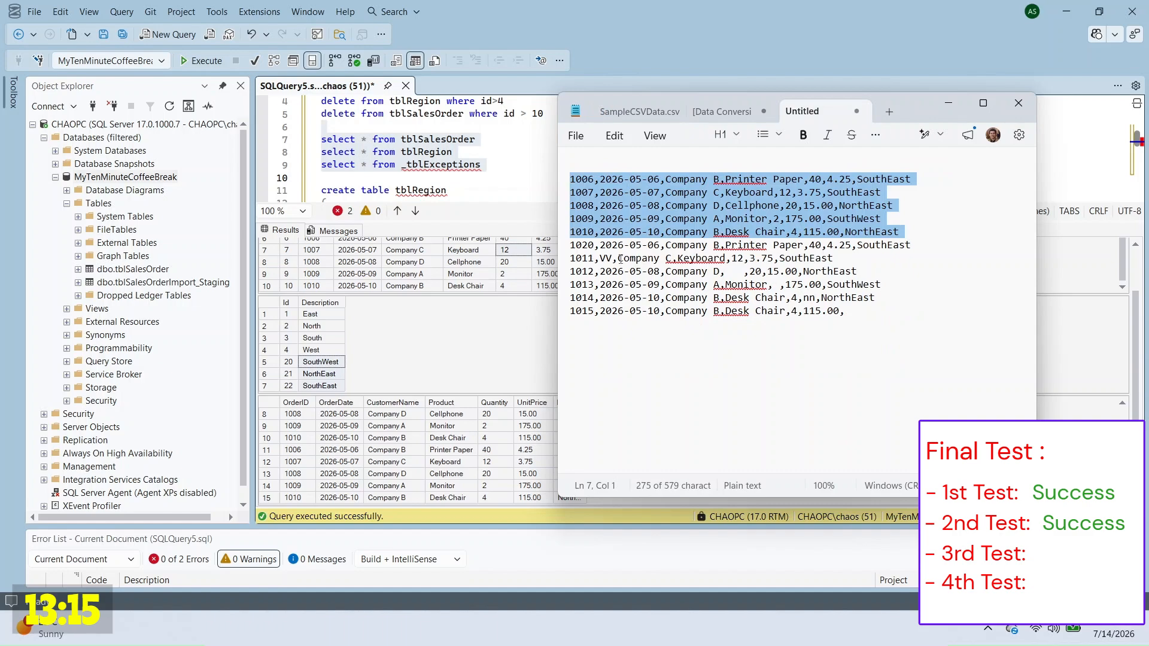
drag(872, 318, 571, 245)
key(ctrl+Tab)
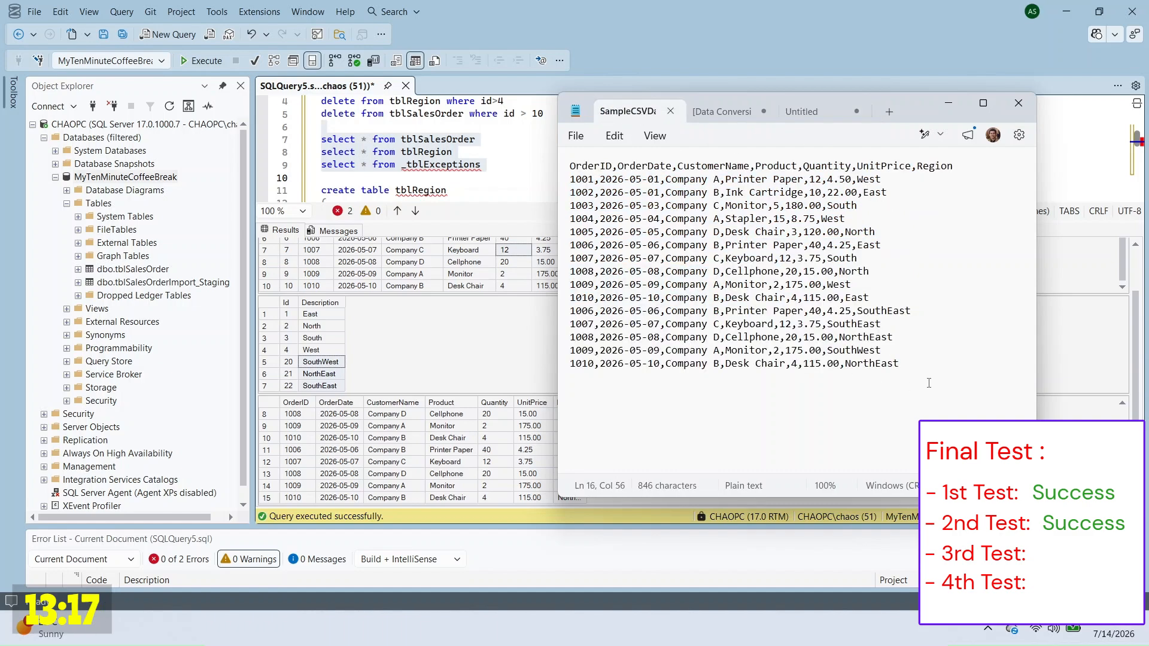
key(Return)
text(1020,2026-05-06,Company B,Printer Paper,40,4.25,SouthEast 1011,VV,Company C,Keyboard,12,3.75,SouthEast 1012,2026-05-08,Company D,   ,20,15.00,NorthEast 1013,2026-05-09,Company A,Monitor, ,175.00,SouthWest 1014,2026-05-10,Company B,Desk Chair,4,nn,NorthEast 1015,2026-05-10,Company B,Desk Chair,4,115.00,)
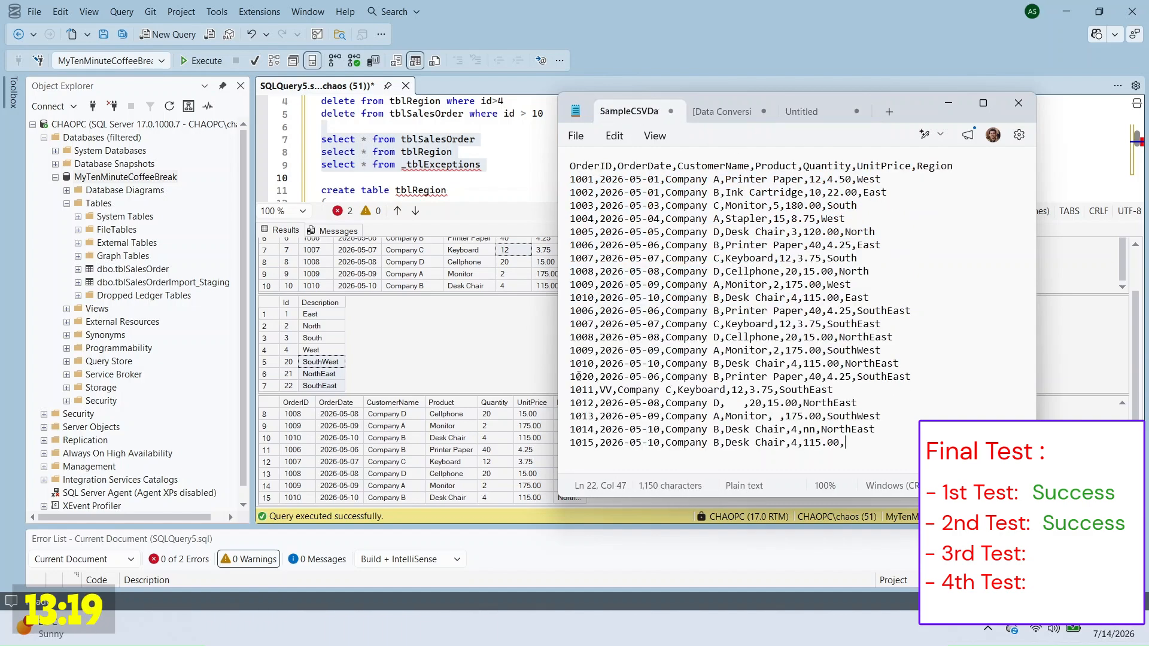
Step: Replace ID 1020 on line 17 with AA to create a malformed row
double_click(579, 376)
text(AA)
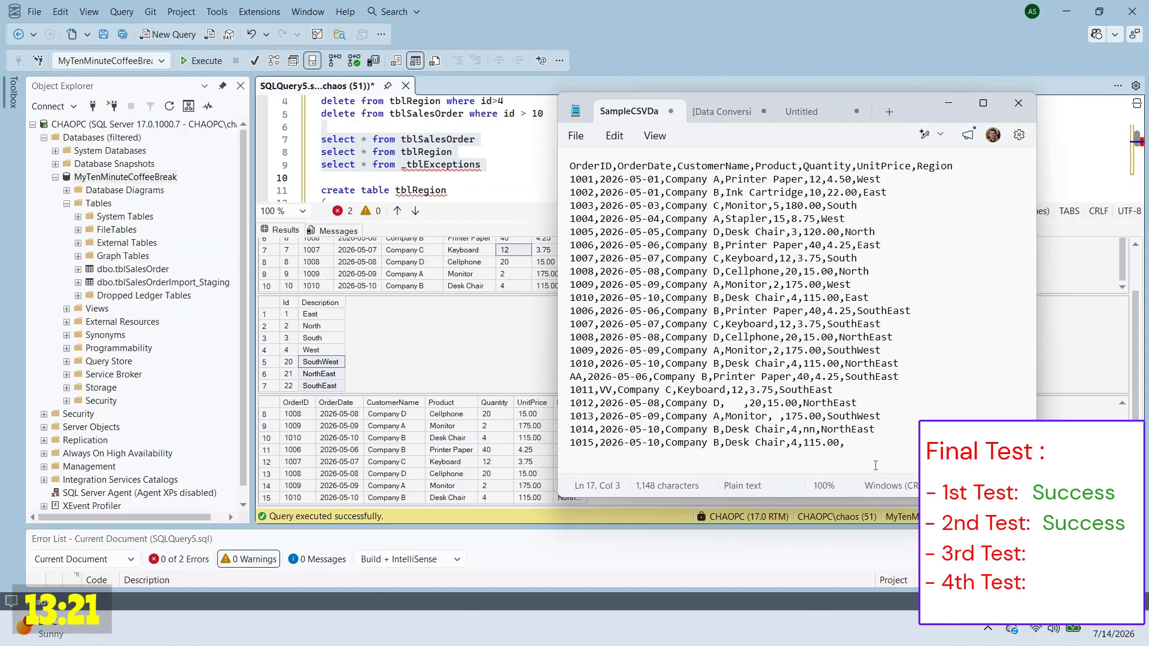
click(853, 443)
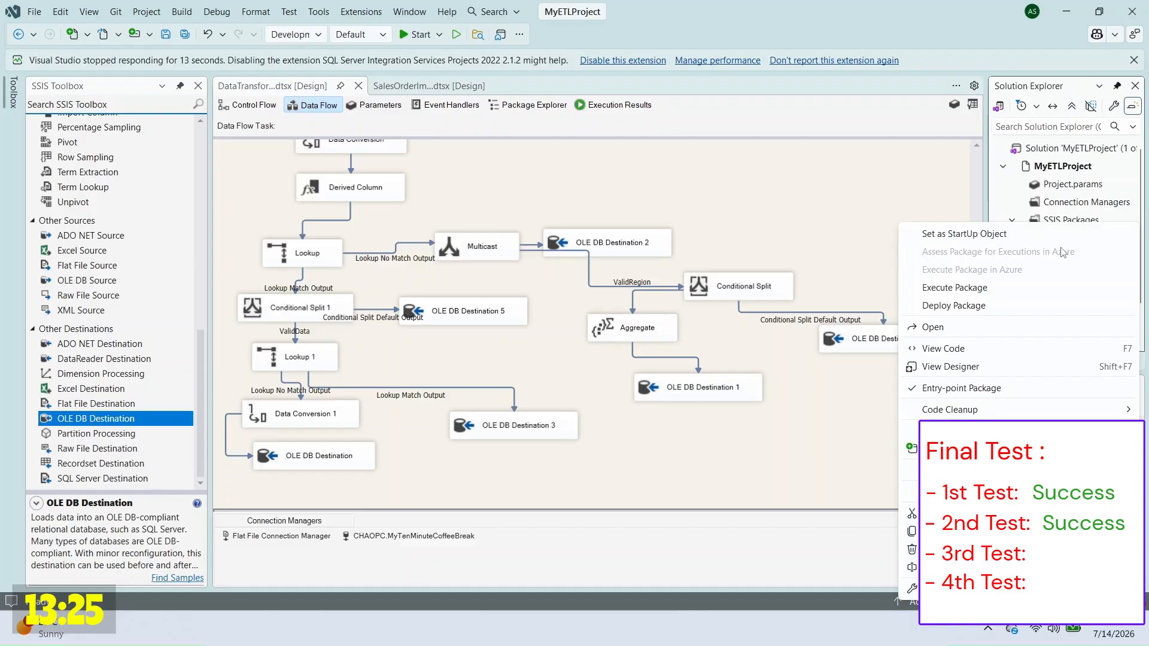
Step: Rerun the verification queries: sales orders stay 1001–1010 and the bad rows appear in exceptions
click(789, 288)
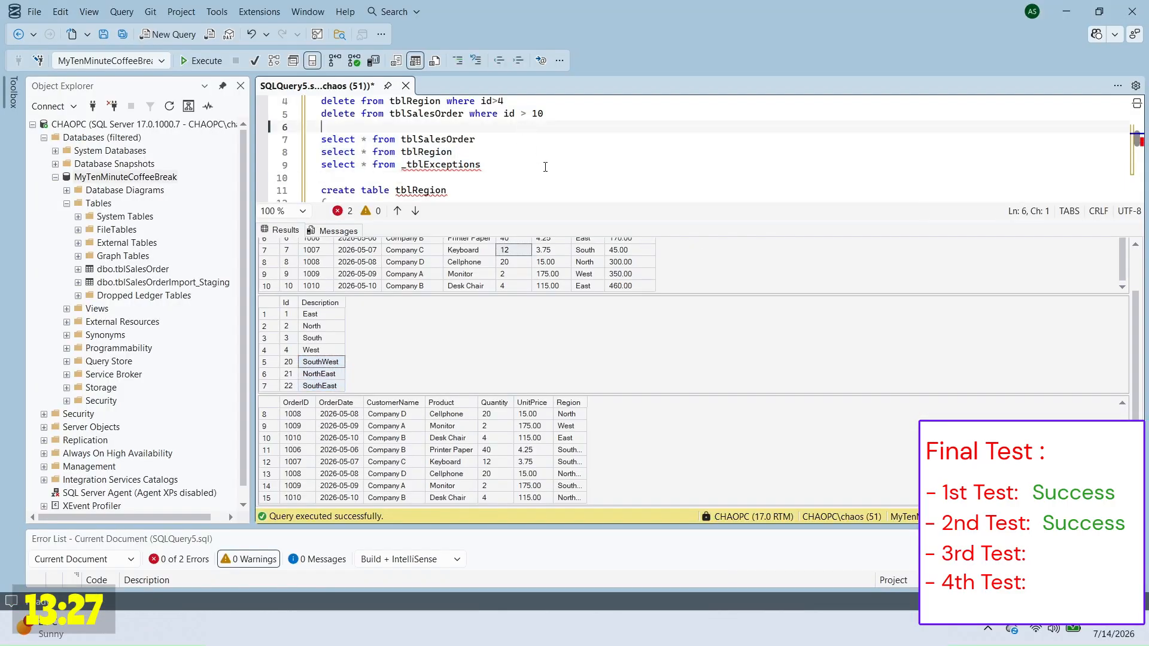
drag(322, 126, 482, 164)
key(F5)
scroll(853, 419, down, 7)
scroll(544, 428, up, 2)
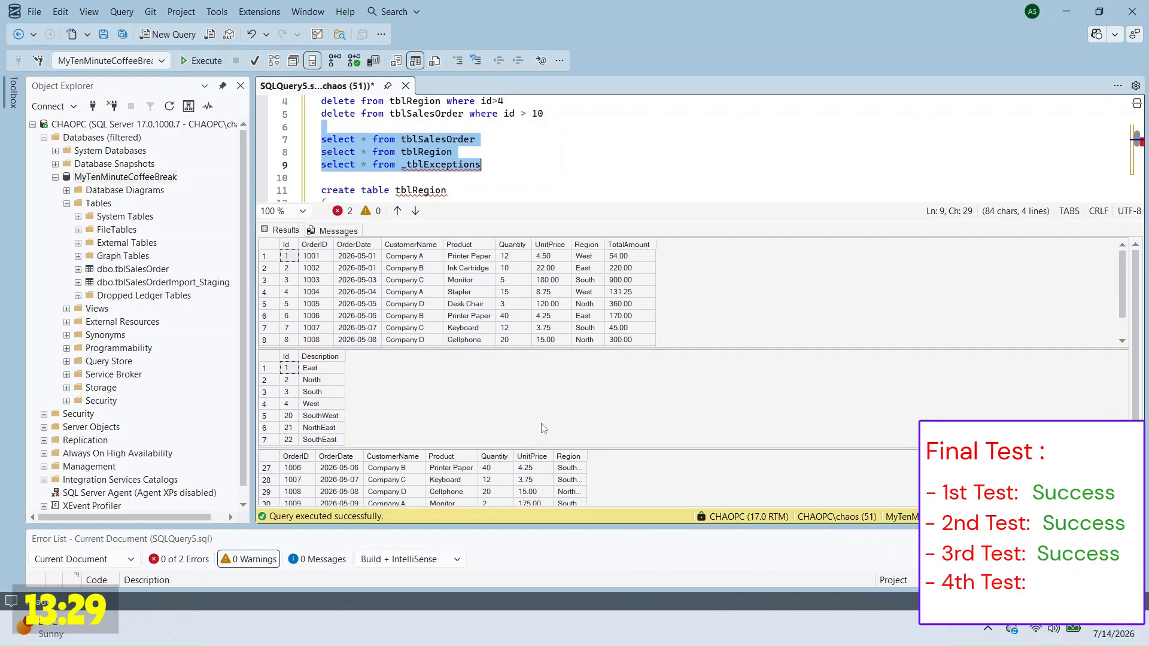
scroll(727, 323, down, 3)
scroll(727, 324, up, 2)
drag(514, 316, 509, 268)
click(629, 329)
drag(315, 257, 630, 339)
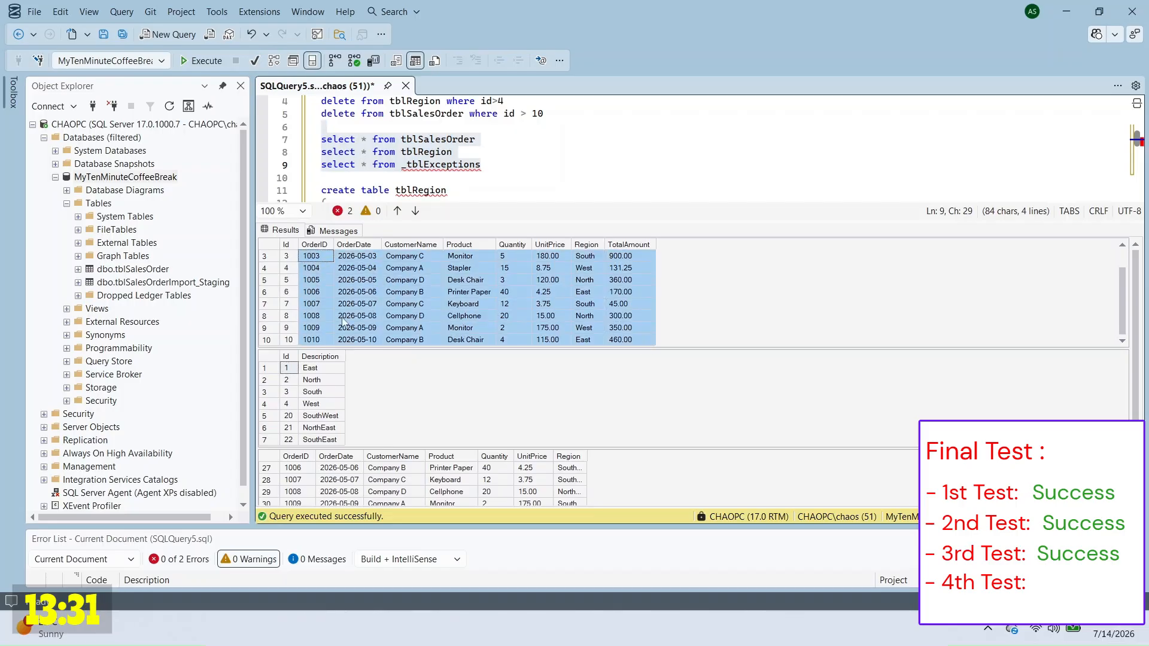
drag(1137, 358, 1138, 384)
scroll(393, 426, up, 6)
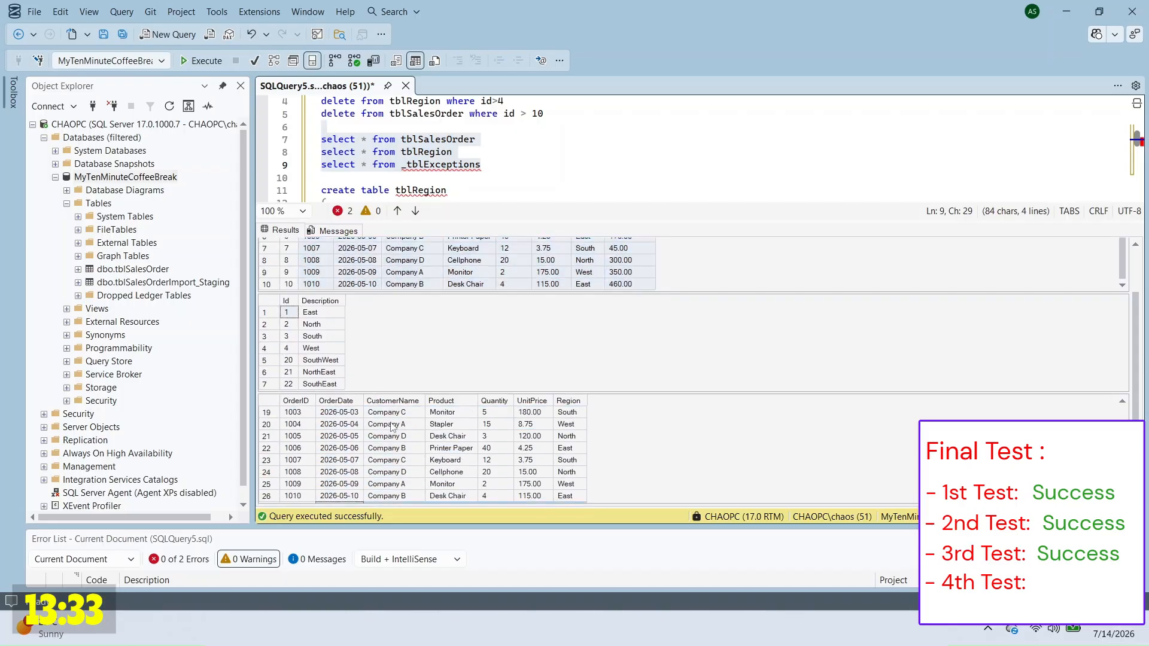
scroll(393, 427, up, 2)
drag(311, 312, 334, 389)
Step: Copy the last six rows of the sample CSV and paste them at the end
key(alt+Tab)
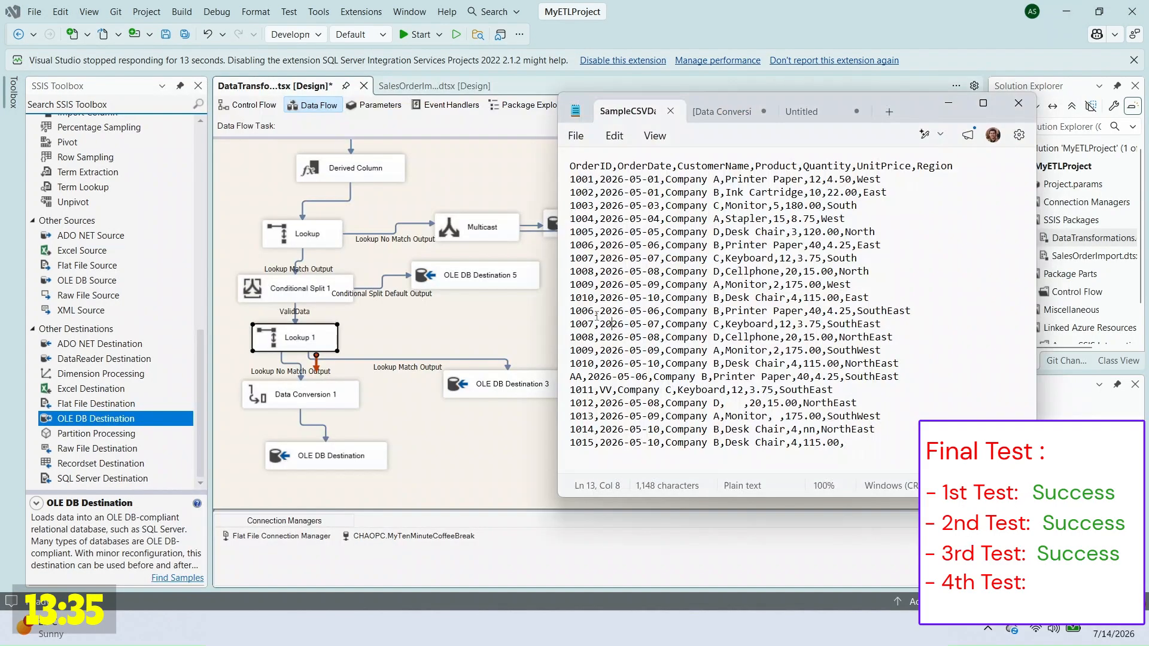
drag(570, 310, 922, 378)
key(ctrl+c)
click(884, 448)
key(Return)
key(ctrl+v)
Step: Renumber the pasted IDs to 1016–1020, delete the duplicated AA row and the blank line
click(862, 365)
key(Return)
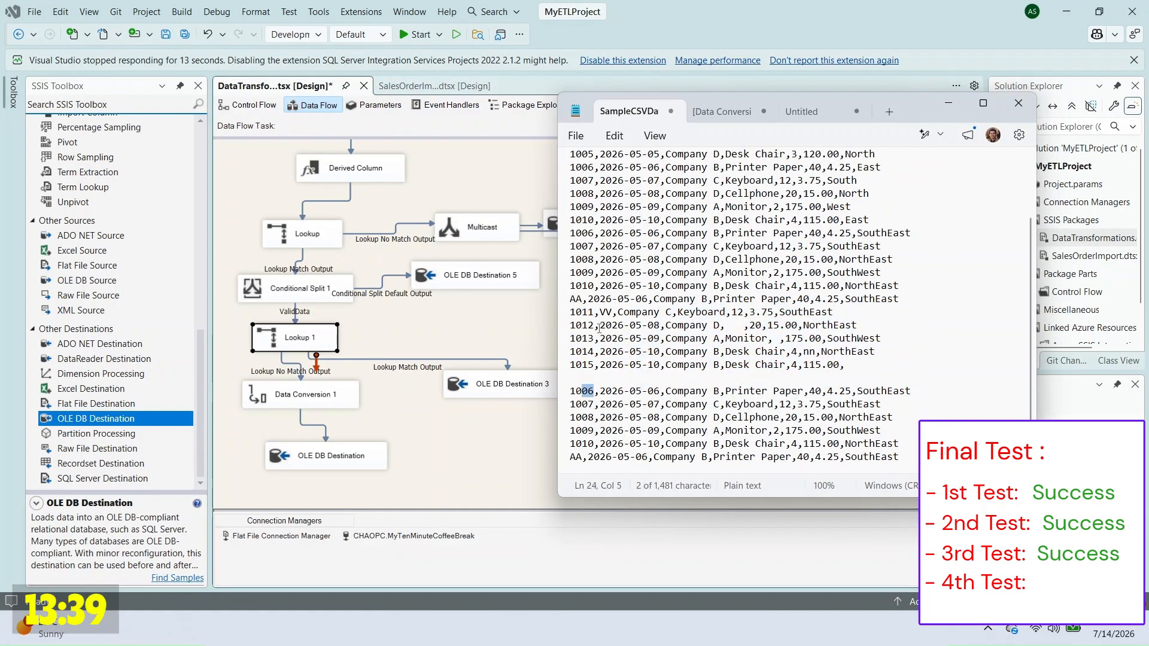
text(2)
key(End)
key(shift+Down)
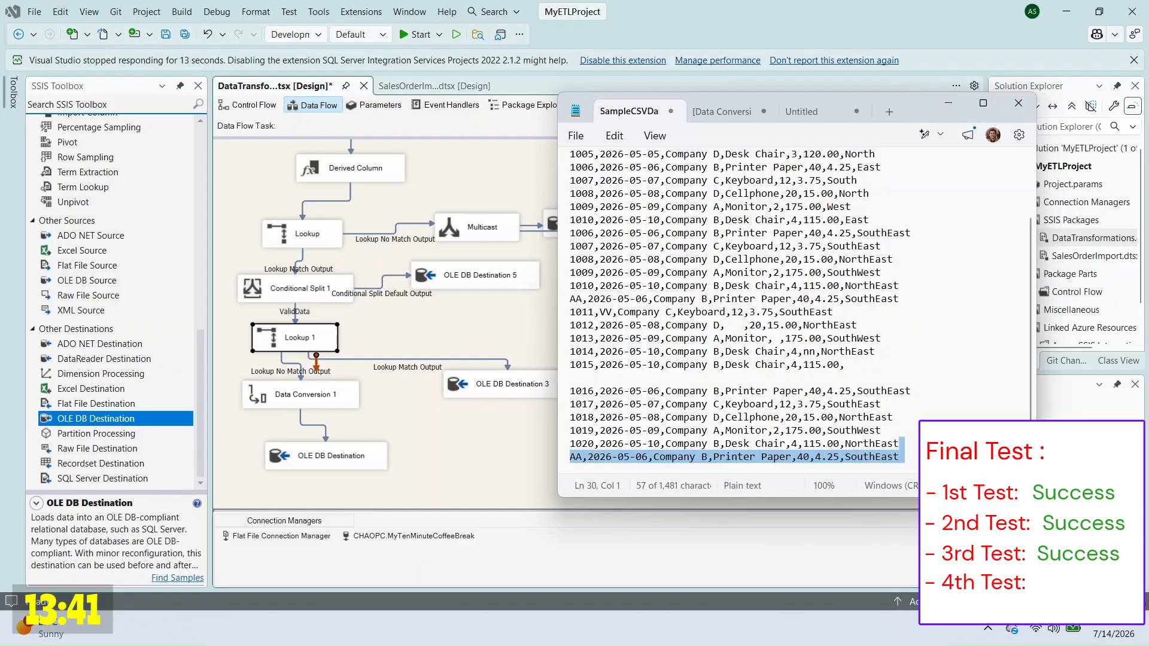
key(Delete)
key(Up)
key(BackSpace)
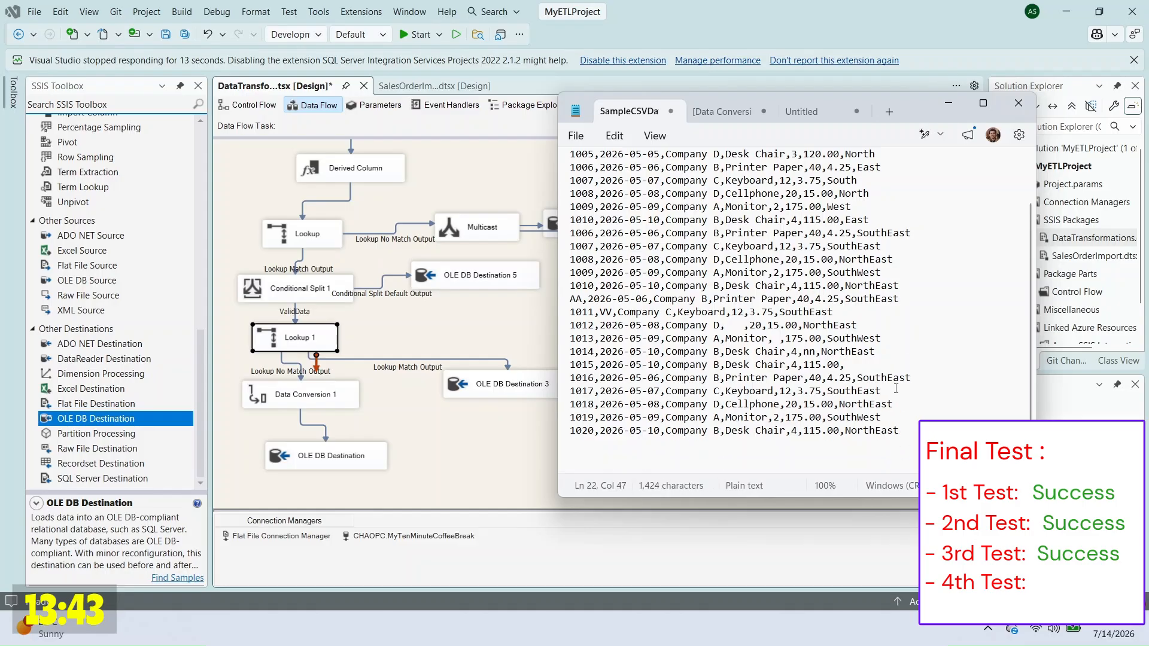
Step: Execute the transformations package again
click(510, 452)
right_click(1072, 239)
click(964, 288)
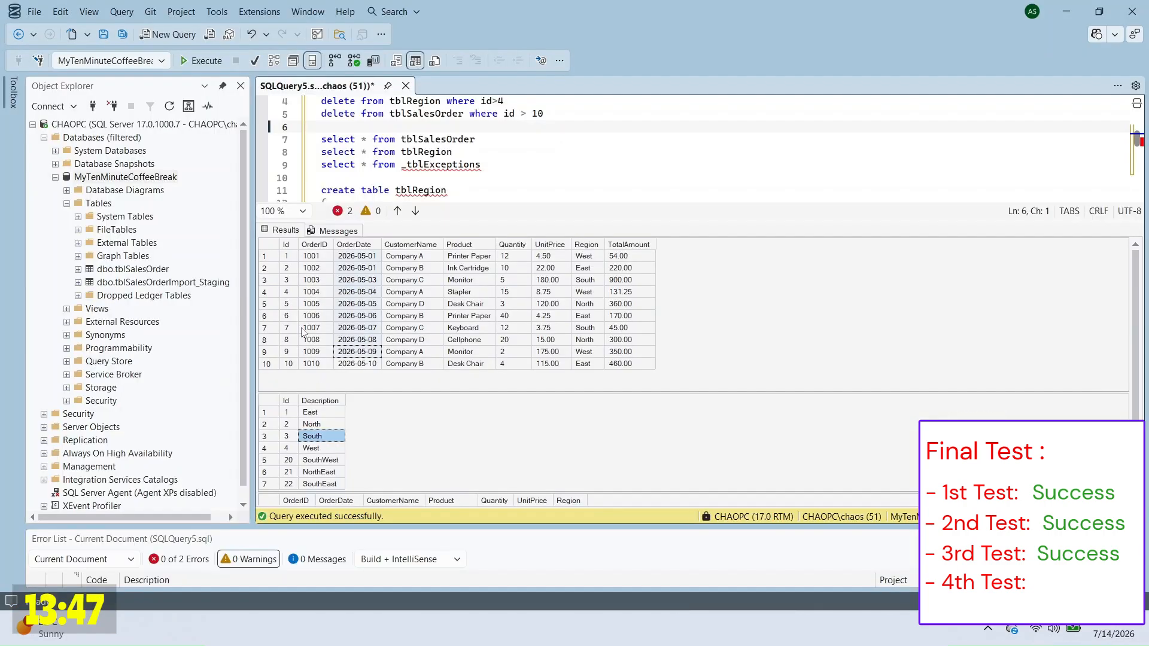
Step: Rerun the SELECTs and check that orders 1016–1020 loaded into tblSalesOrder with their new regions
drag(426, 122, 482, 166)
key(F5)
scroll(540, 296, down, 3)
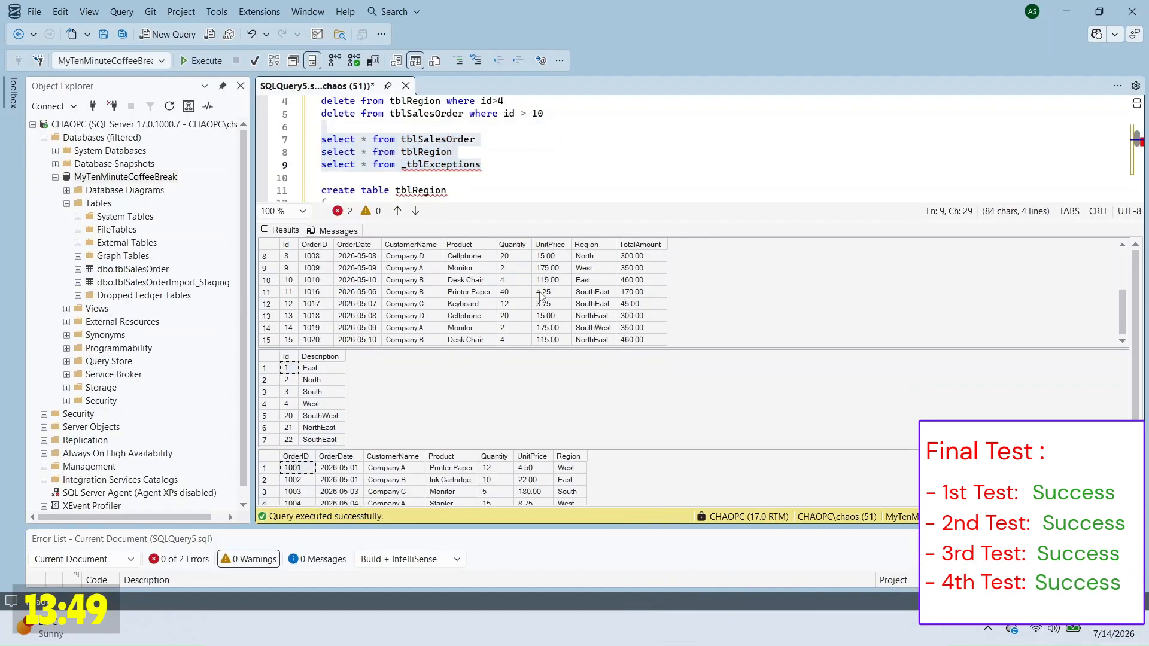
drag(637, 343, 297, 301)
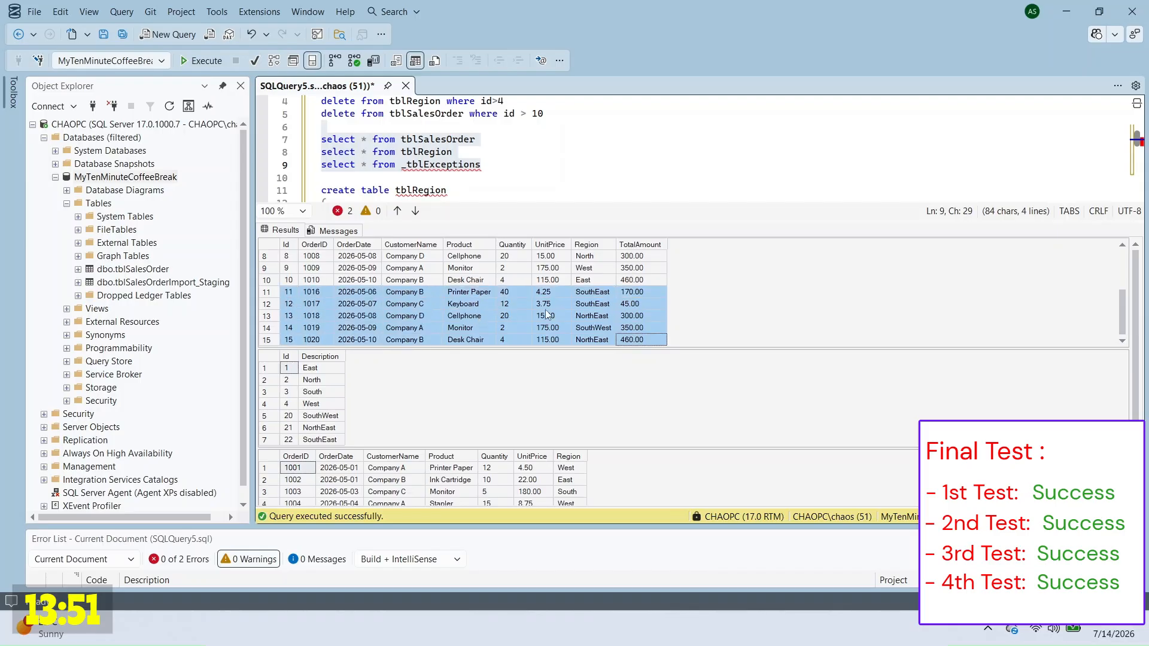
drag(593, 339, 594, 307)
drag(319, 369, 321, 445)
click(322, 439)
click(323, 428)
drag(328, 380, 344, 442)
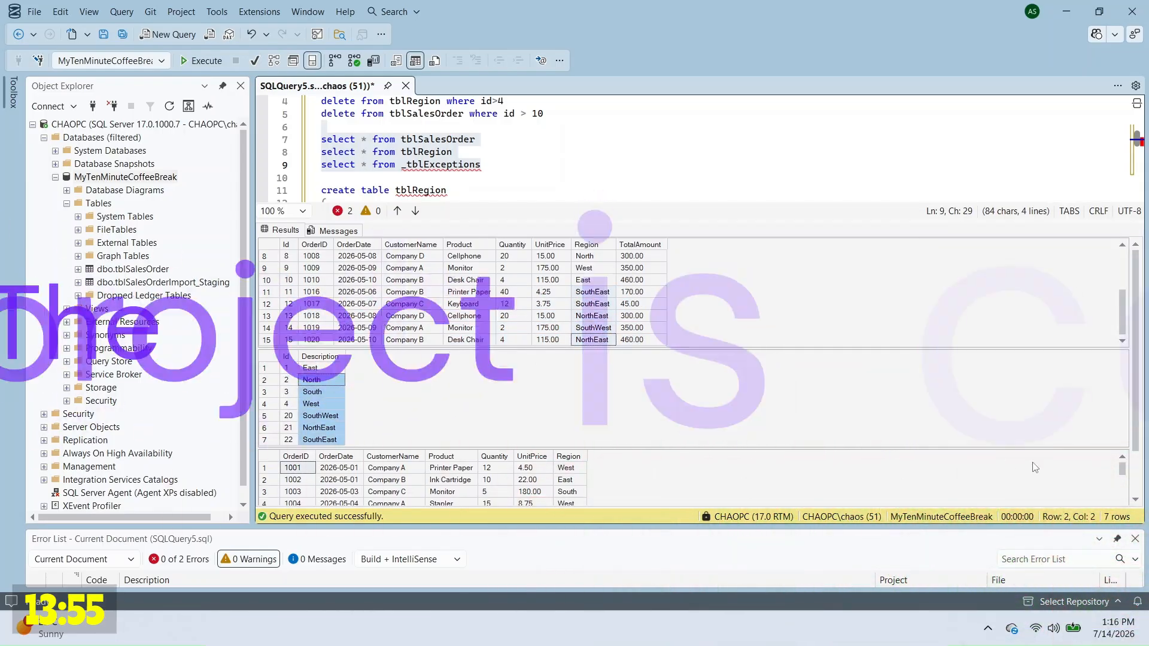
click(378, 470)
scroll(376, 461, down, 1)
scroll(376, 462, down, 16)
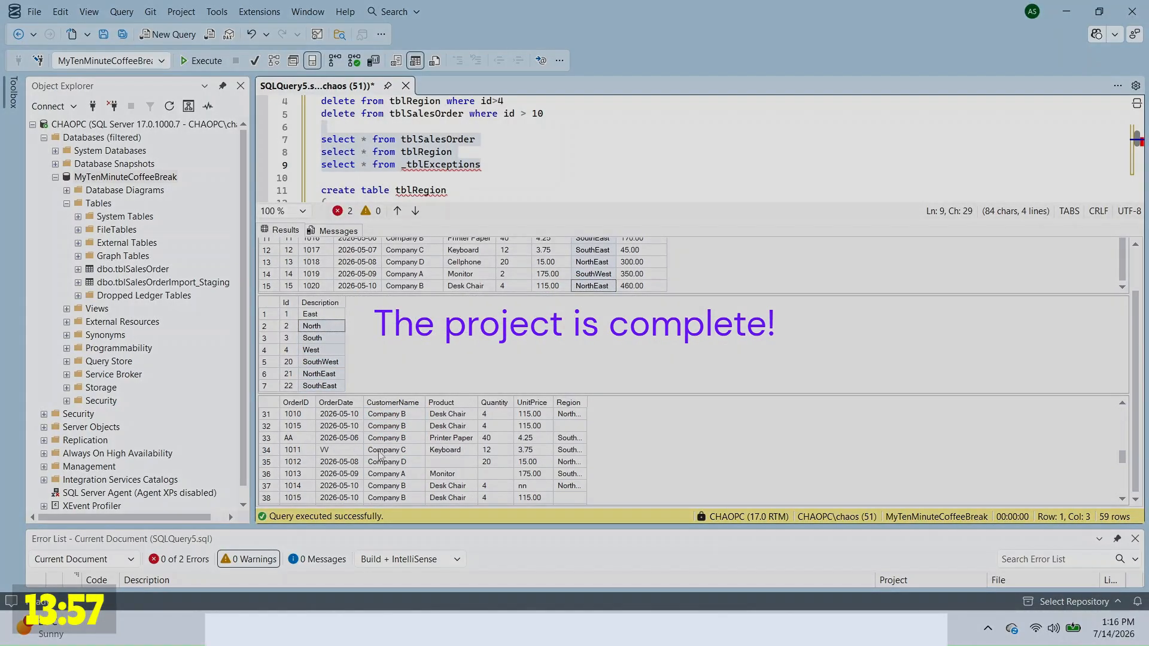
click(300, 499)
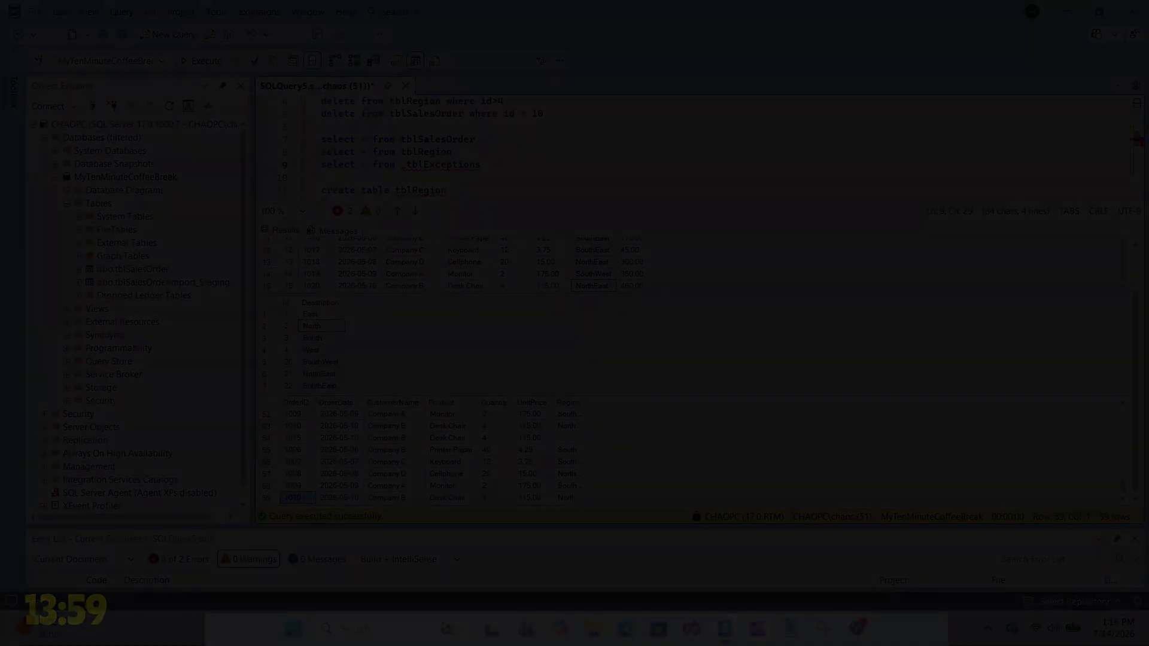